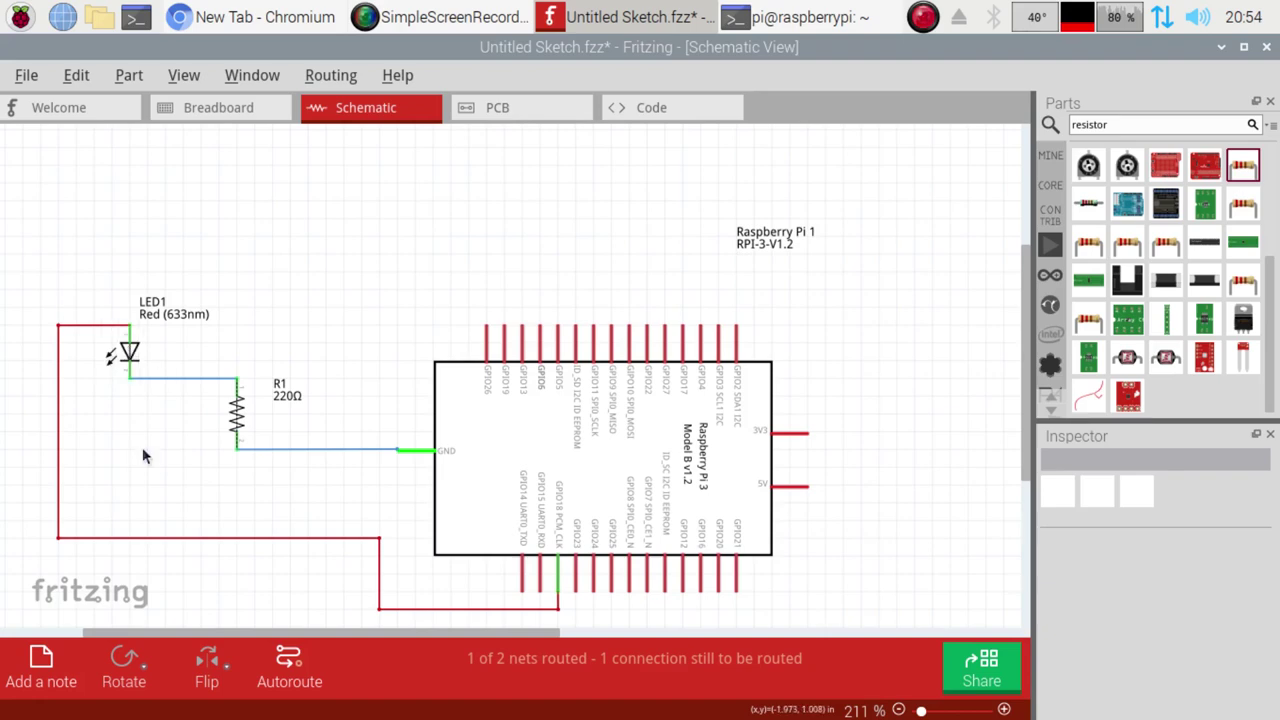
- Switch to the PCB view and move the Raspberry Pi footprint onto the board outline, at about 0.564, 0.121 in
left_click(237, 412)
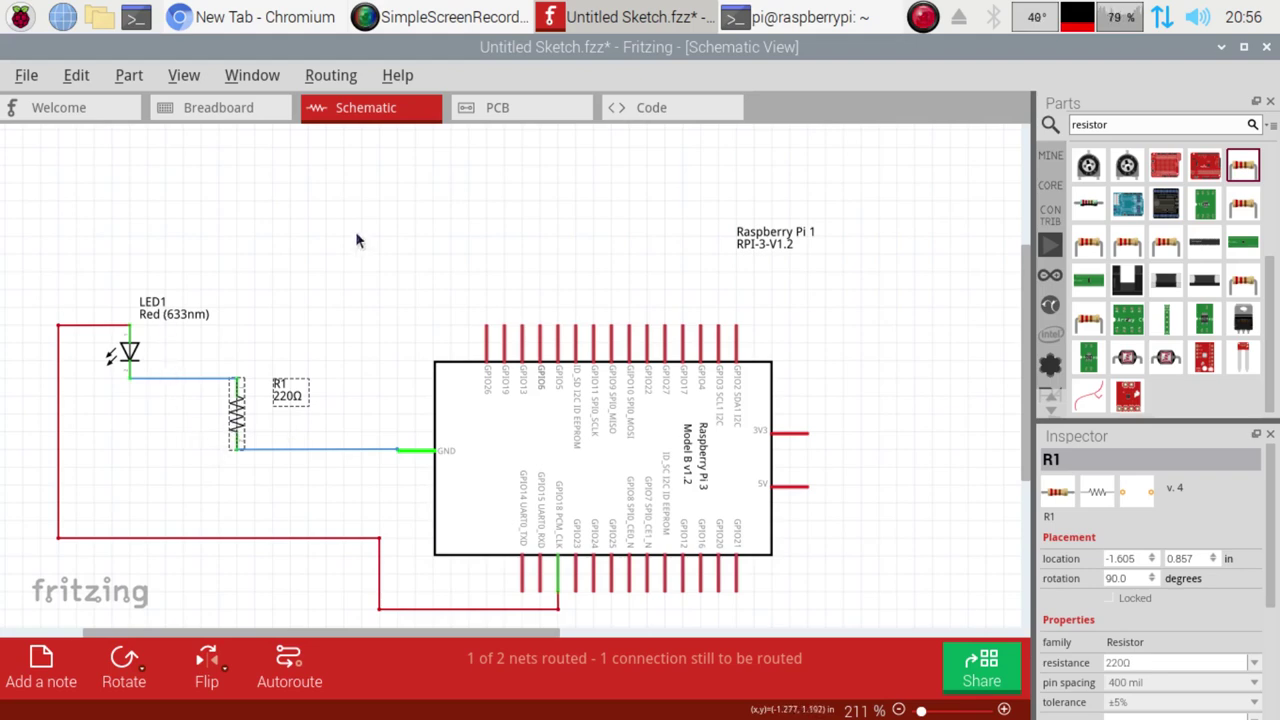
left_click(497, 107)
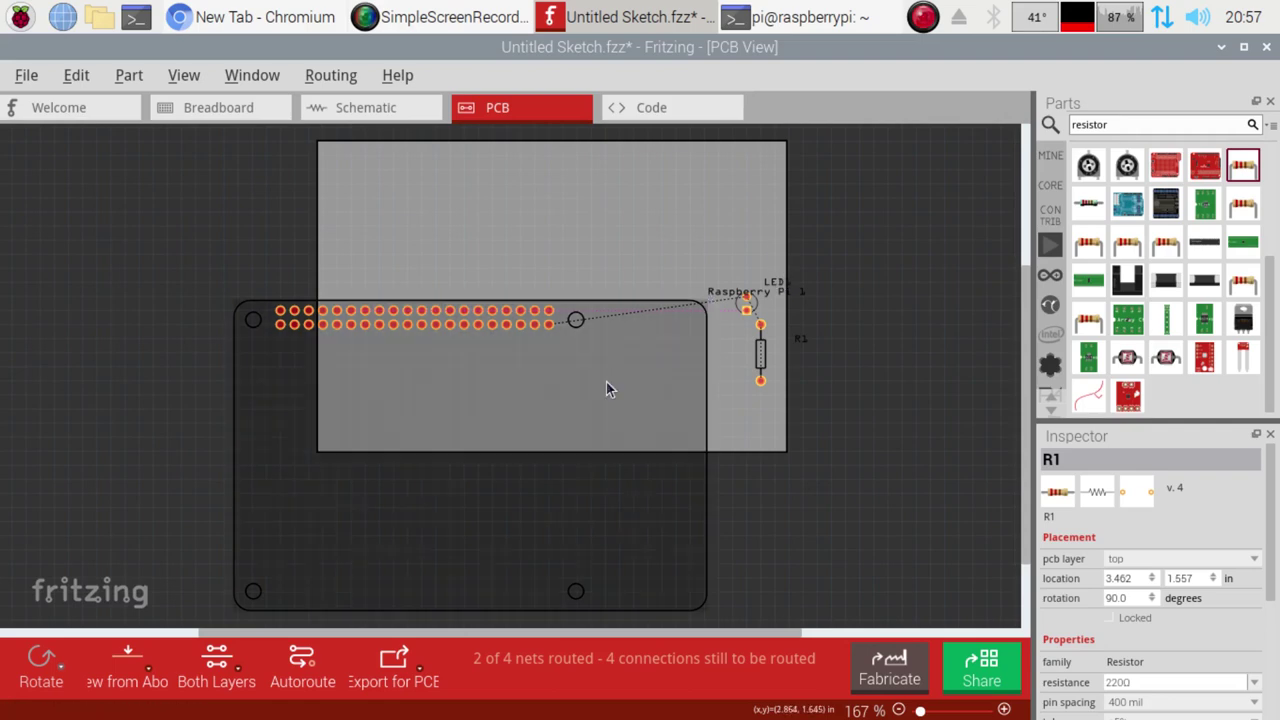
left_click_drag(599, 396, 688, 242)
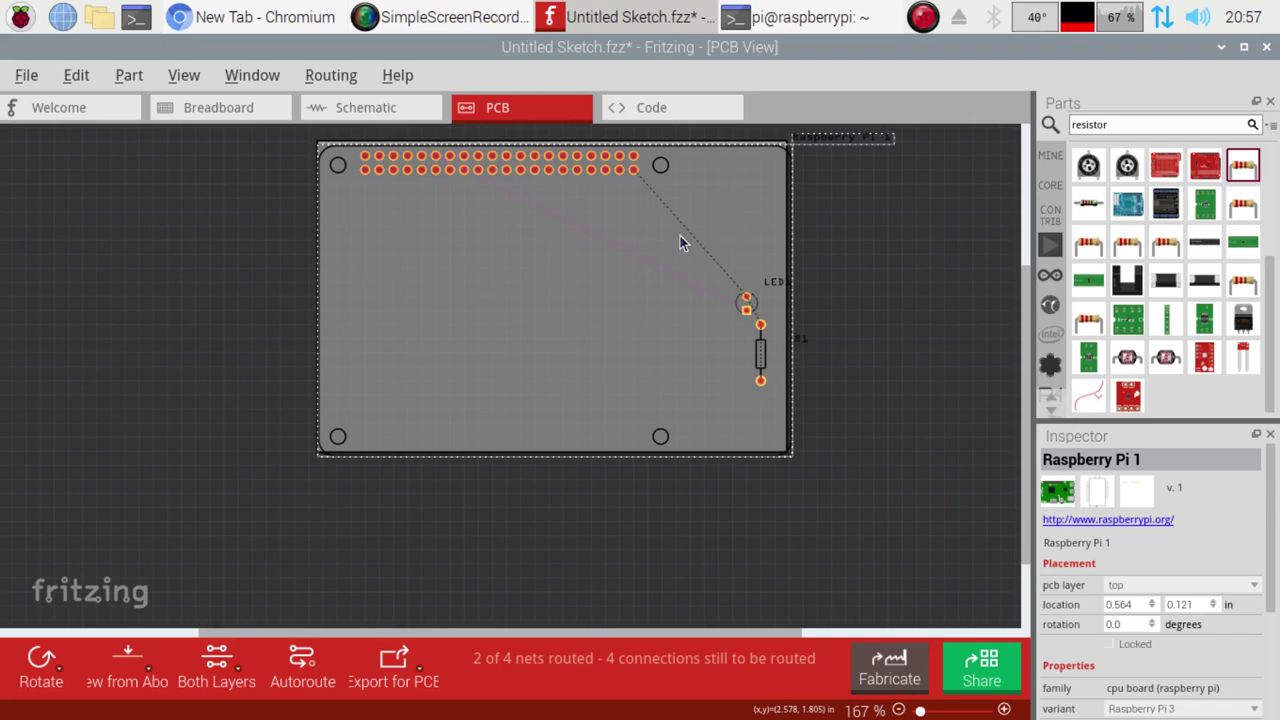
scroll(591, 381, "up", 2)
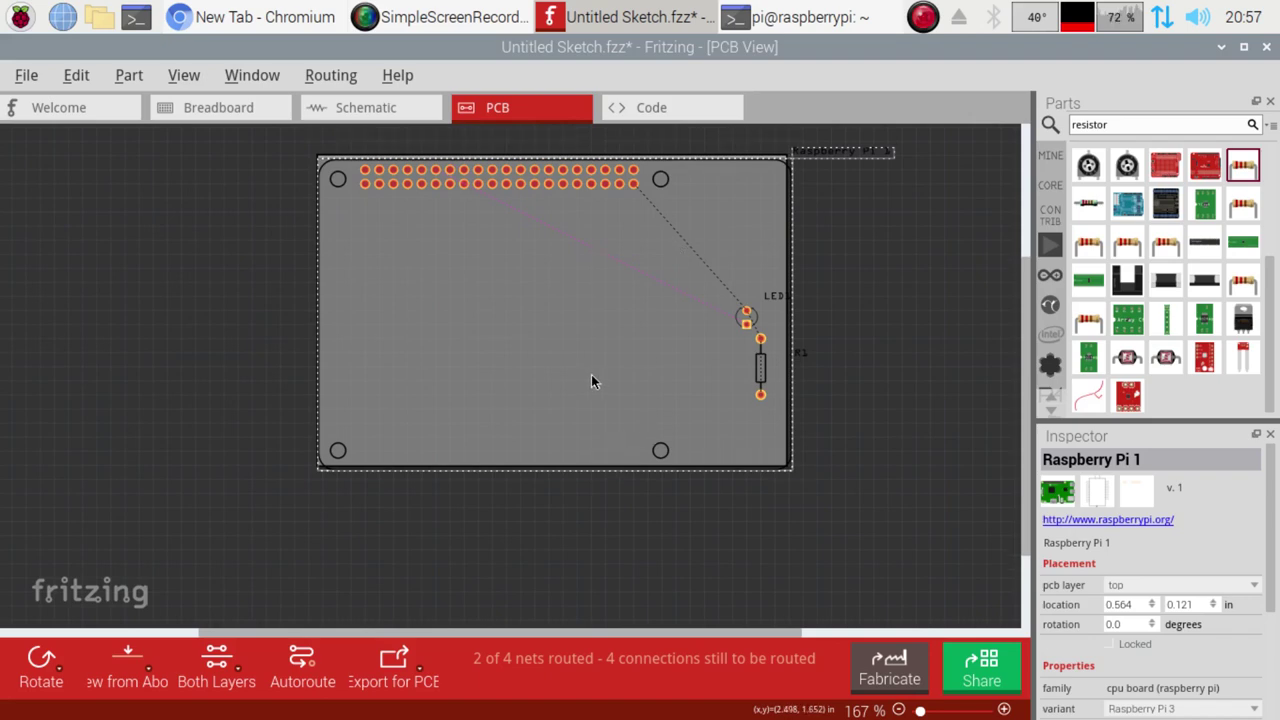
scroll(462, 288, "down", 2)
scroll(466, 294, "up", 2)
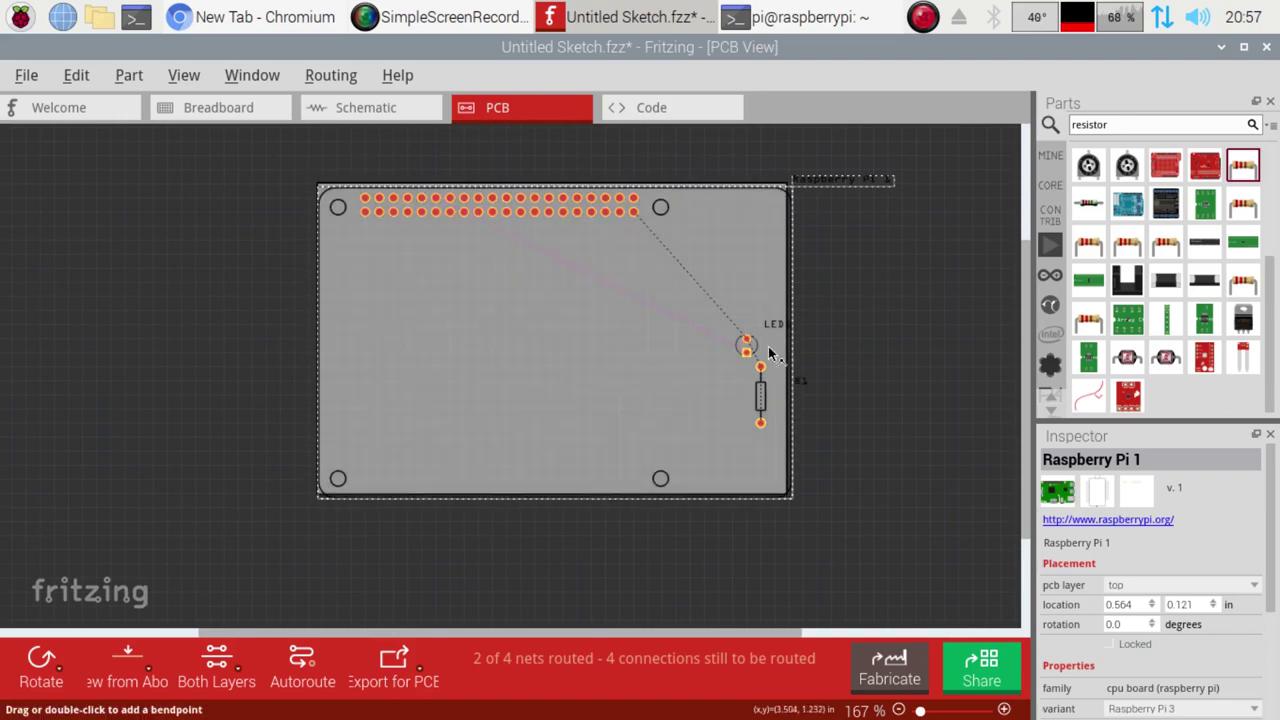
- Place LED1 at about 1.278, 0.852 in and R1 at about 1.663, 0.757 in, below the Raspberry Pi header
mouse_move(752, 358)
left_mouse_down()
mouse_move(690, 354)
mouse_move(720, 354)
left_mouse_up()
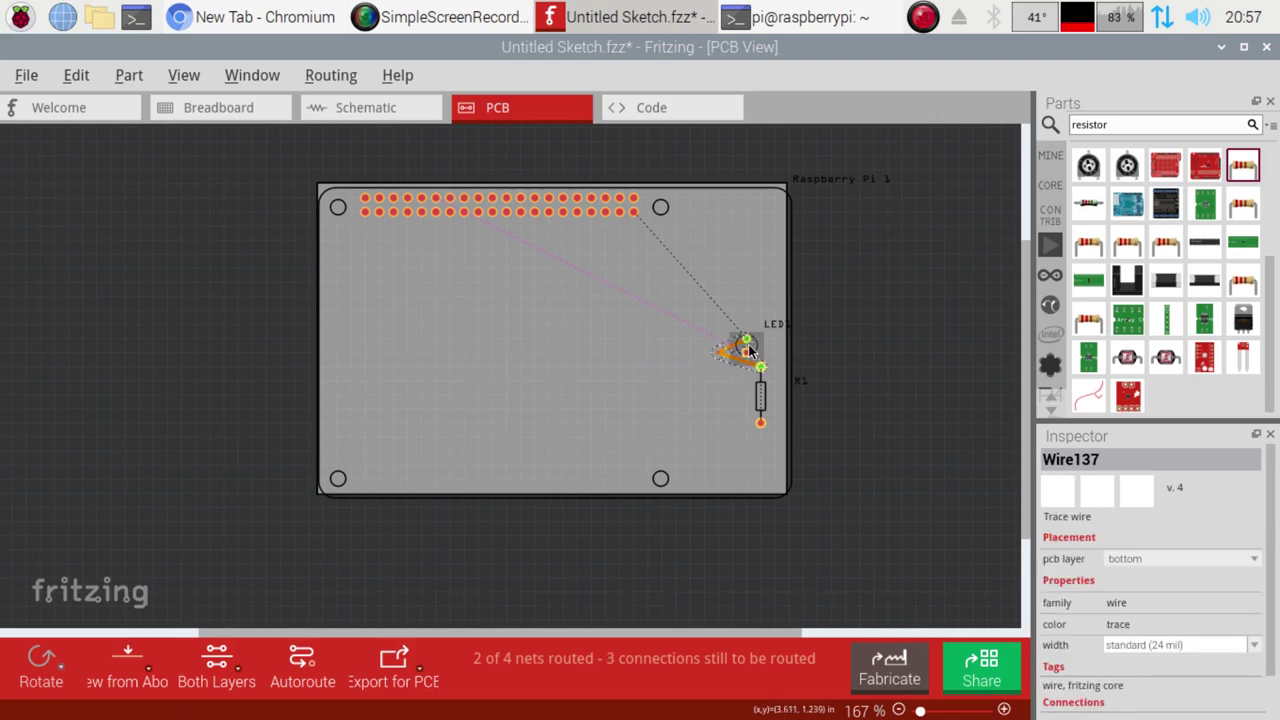
key("Delete")
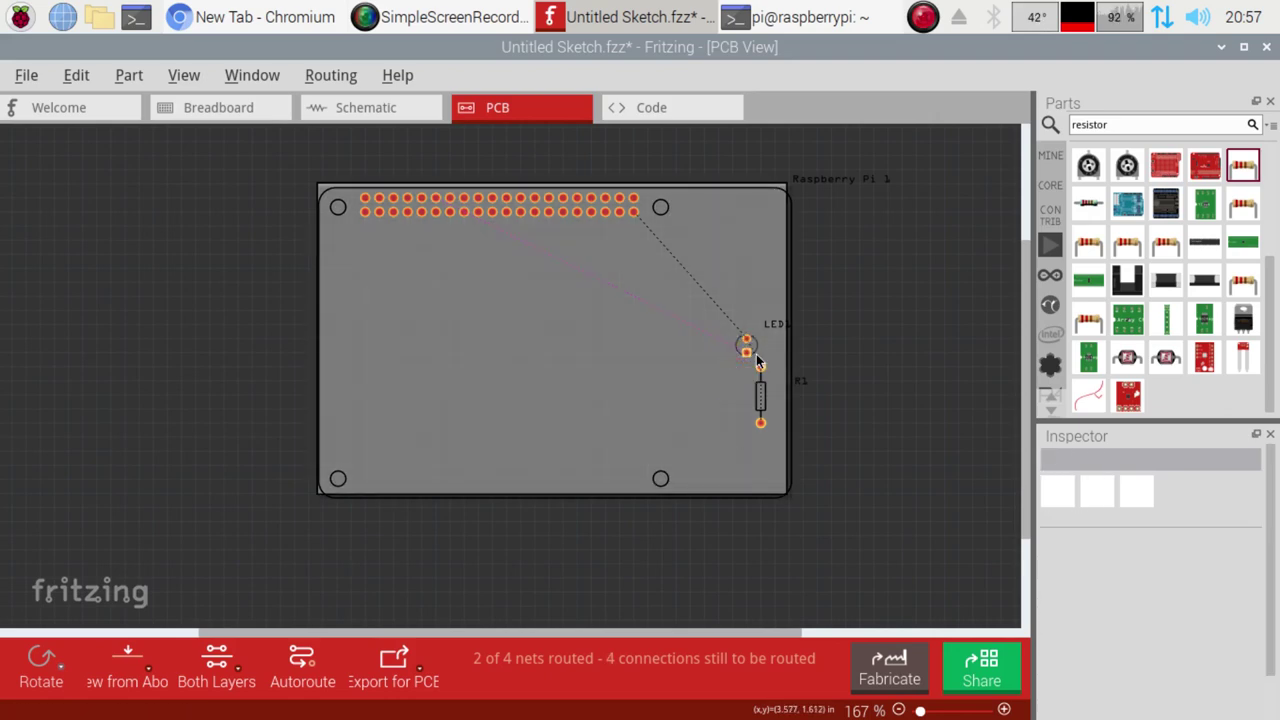
left_click_drag(750, 348, 637, 292)
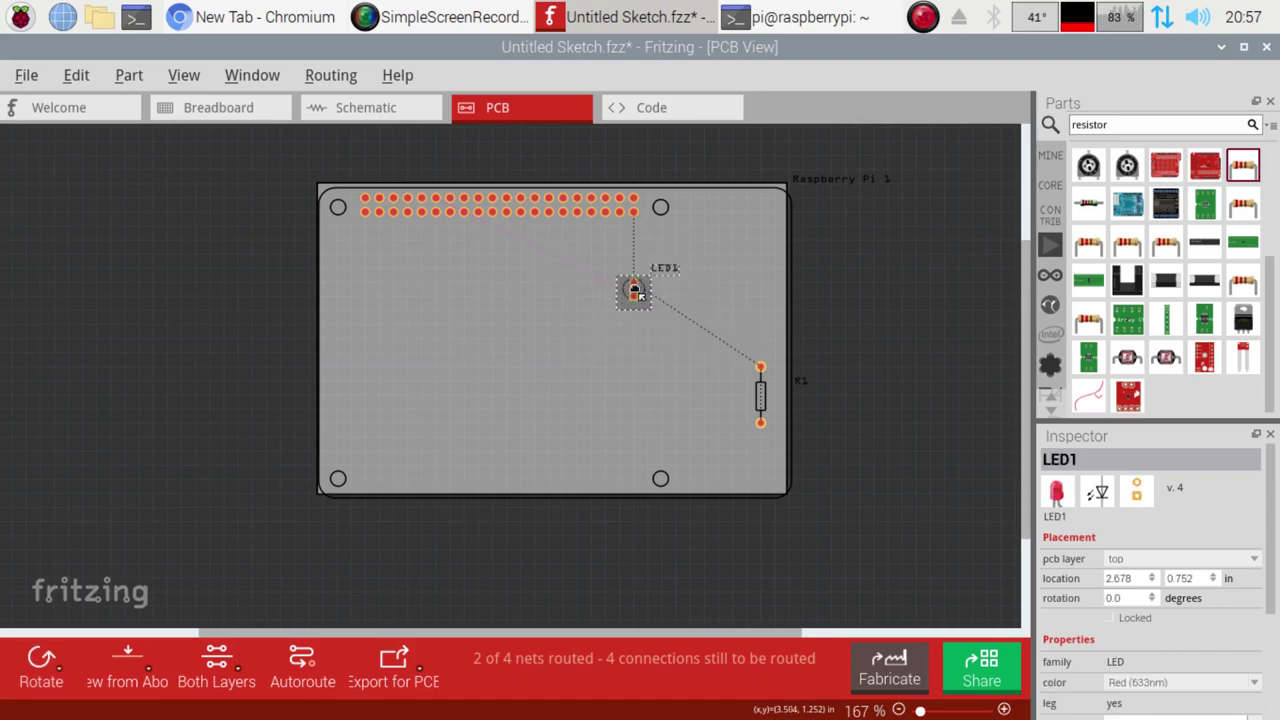
mouse_move(765, 400)
left_mouse_down()
mouse_move(665, 268)
mouse_move(650, 262)
mouse_move(647, 291)
mouse_move(555, 303)
left_mouse_up()
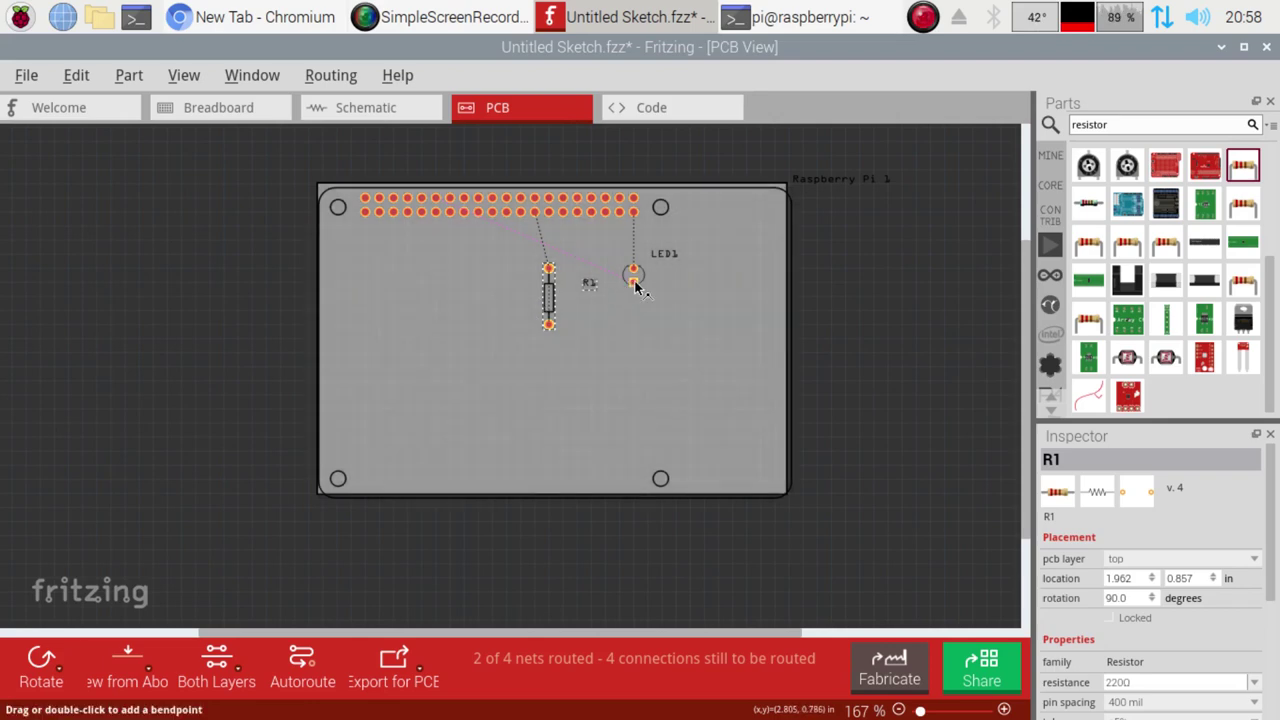
left_click_drag(633, 281, 434, 308)
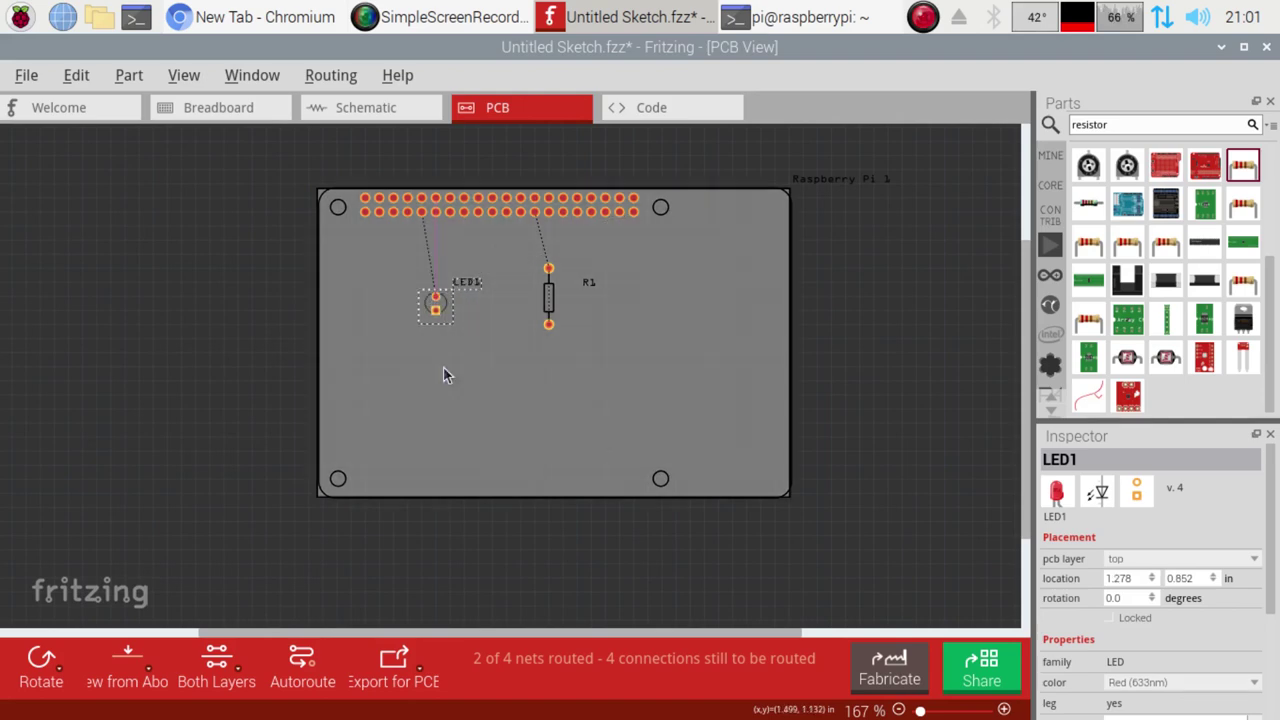
left_click(549, 296)
left_click_drag(549, 296, 503, 308)
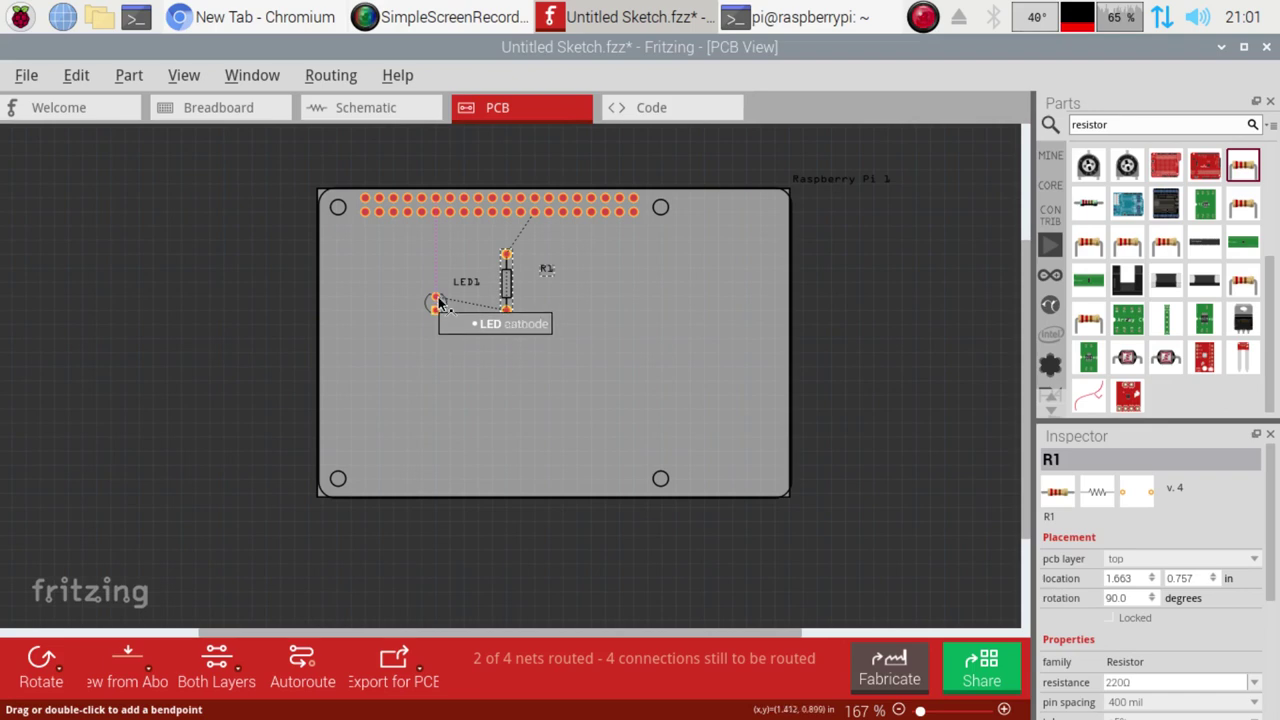
- Route traces from R1's lower pin to LED1's cathode and from R1's upper pin to the connected header pin in the lower row
left_click(509, 313)
double_click(507, 311)
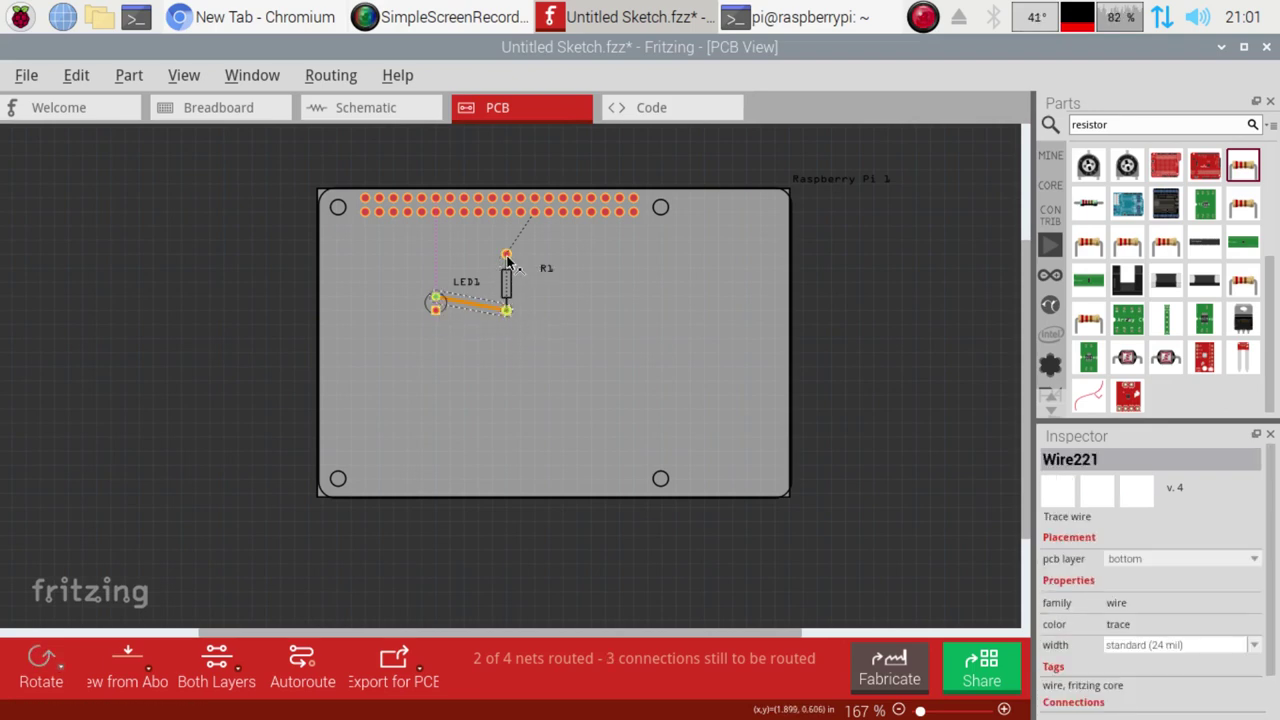
left_click_drag(507, 258, 535, 212)
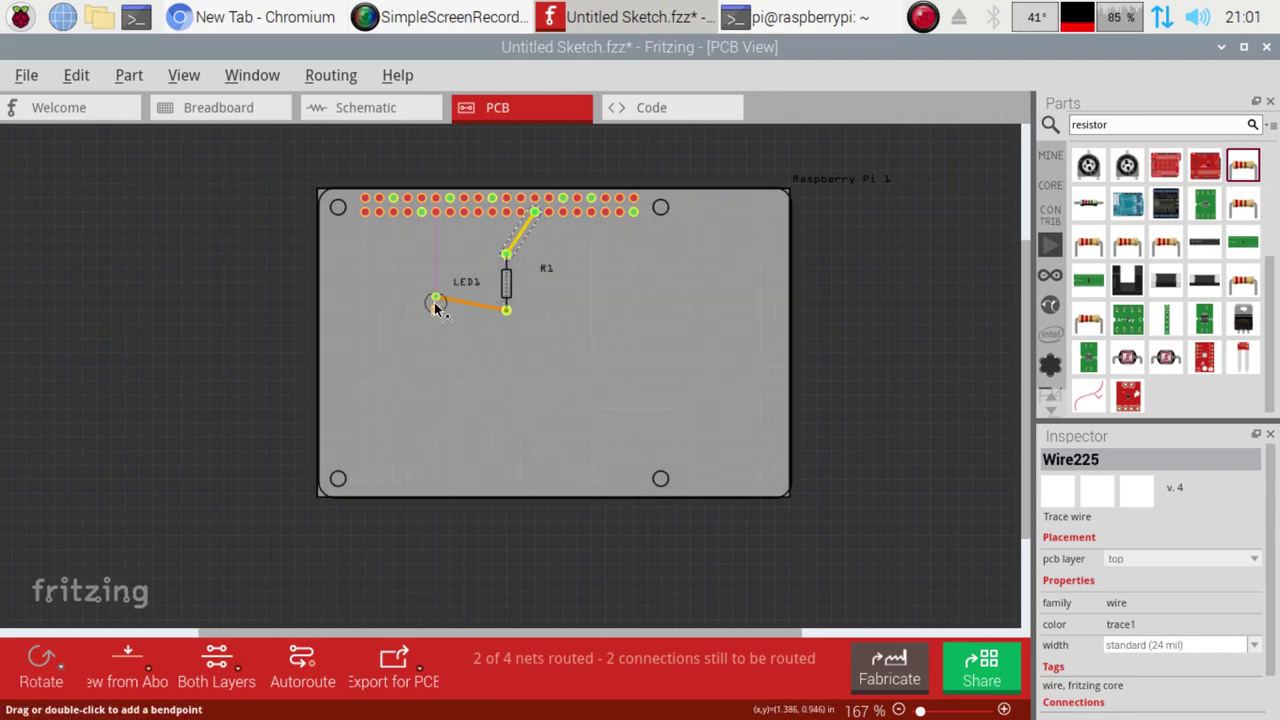
- Rotate LED1 by 90° clockwise on the board
right_click(436, 308)
key("Escape")
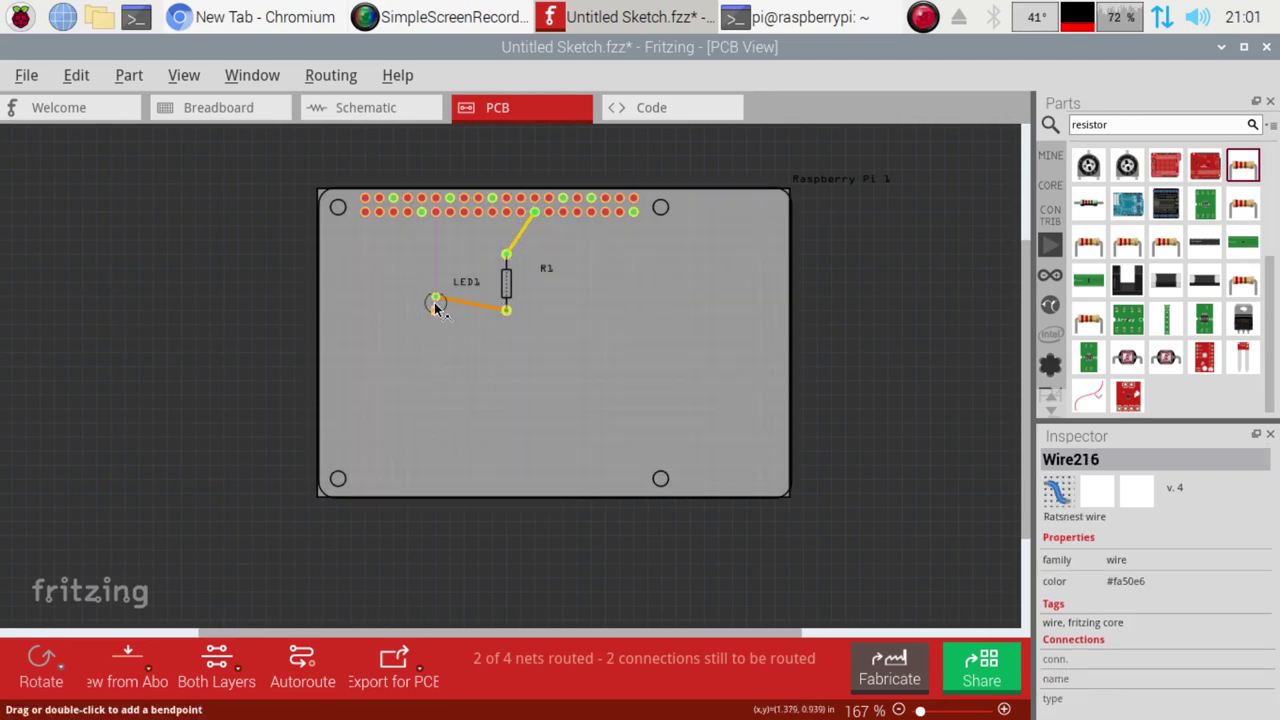
left_click(446, 316)
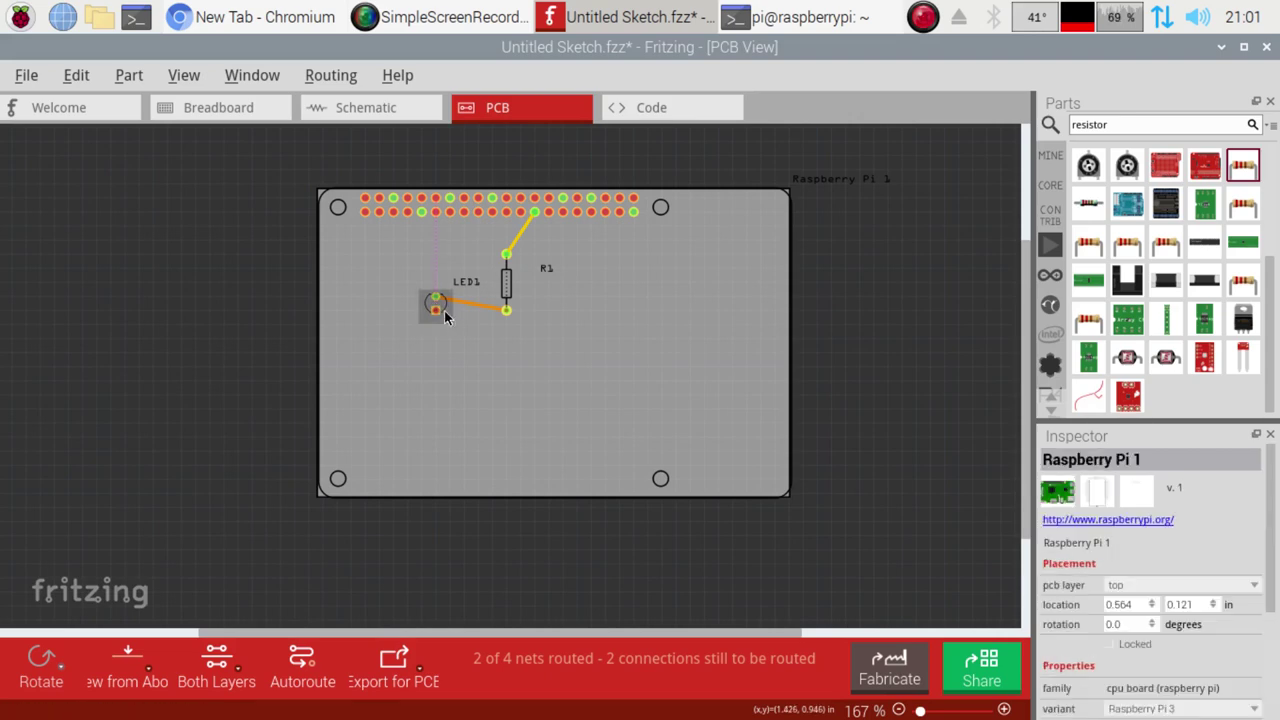
right_click(446, 316)
mouse_move(520, 324)
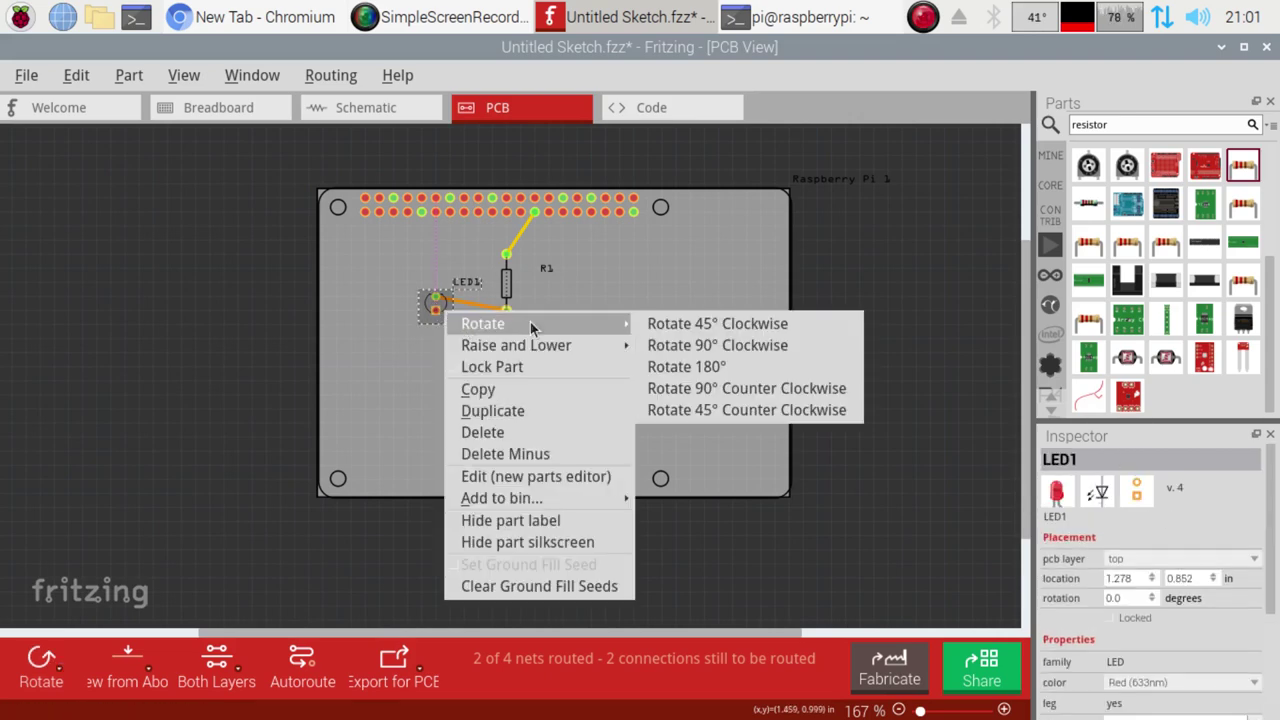
left_click(700, 346)
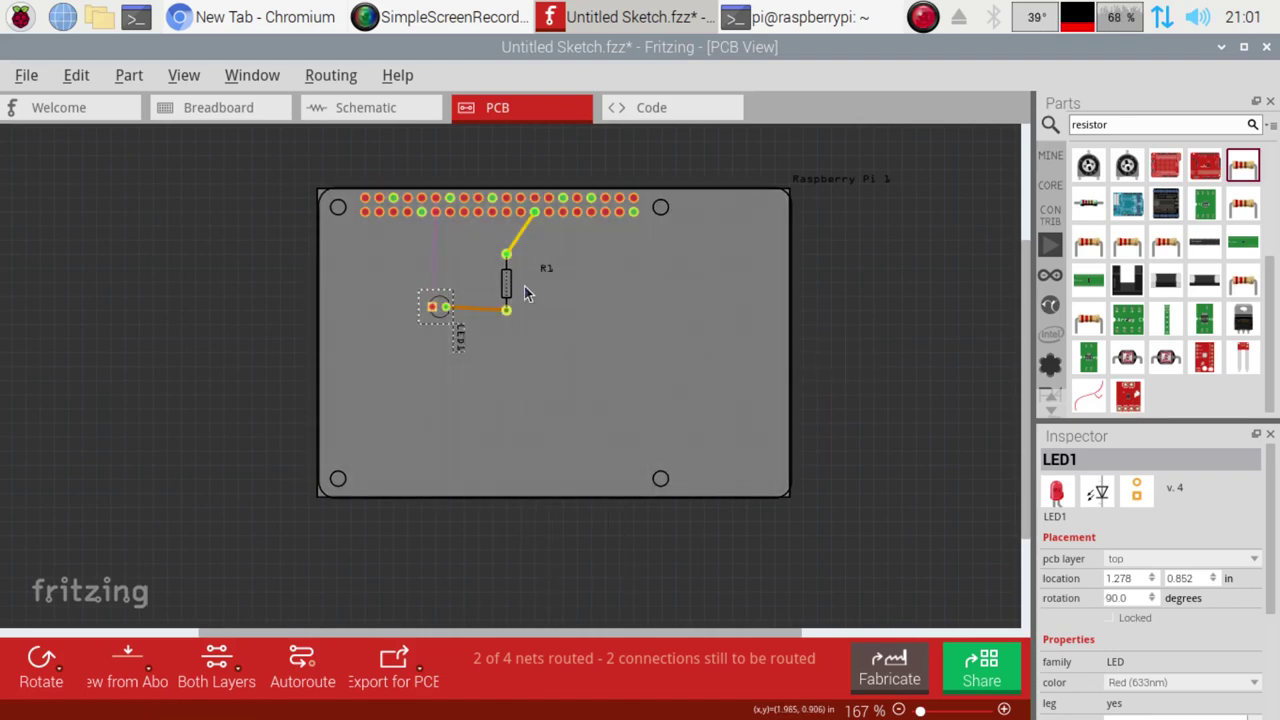
- Route a top-layer trace between LED1's anode and the sixth pin of the header's upper row
left_click_drag(433, 306, 435, 203)
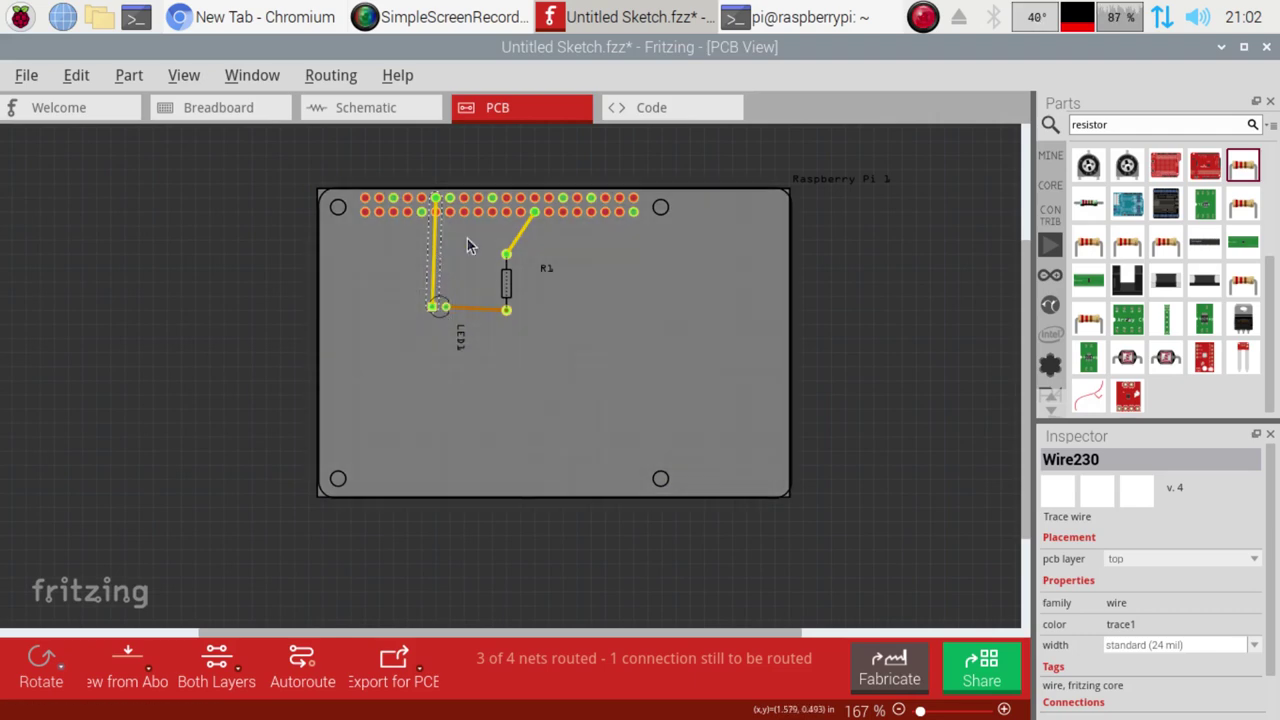
mouse_move(436, 244)
left_mouse_down()
mouse_move(466, 268)
mouse_move(468, 292)
mouse_move(422, 248)
mouse_move(357, 303)
mouse_move(334, 391)
mouse_move(426, 287)
mouse_move(432, 305)
left_mouse_up()
left_click(452, 256)
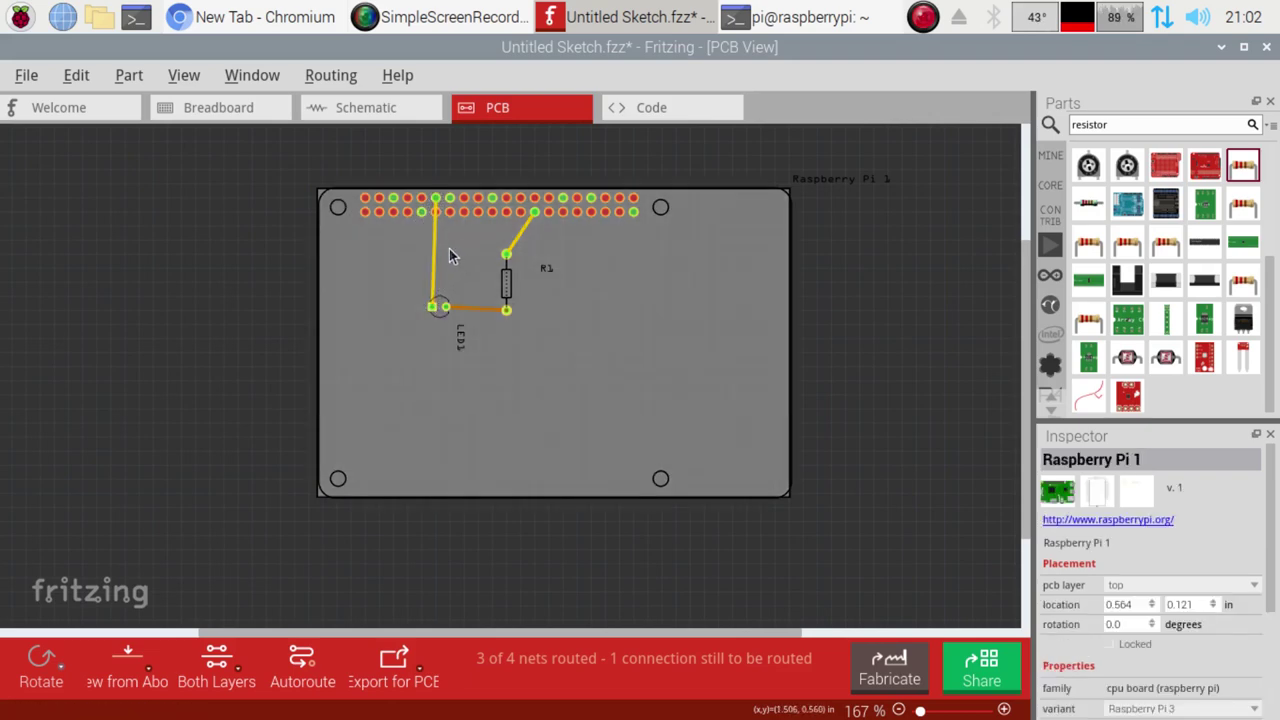
left_click(436, 306)
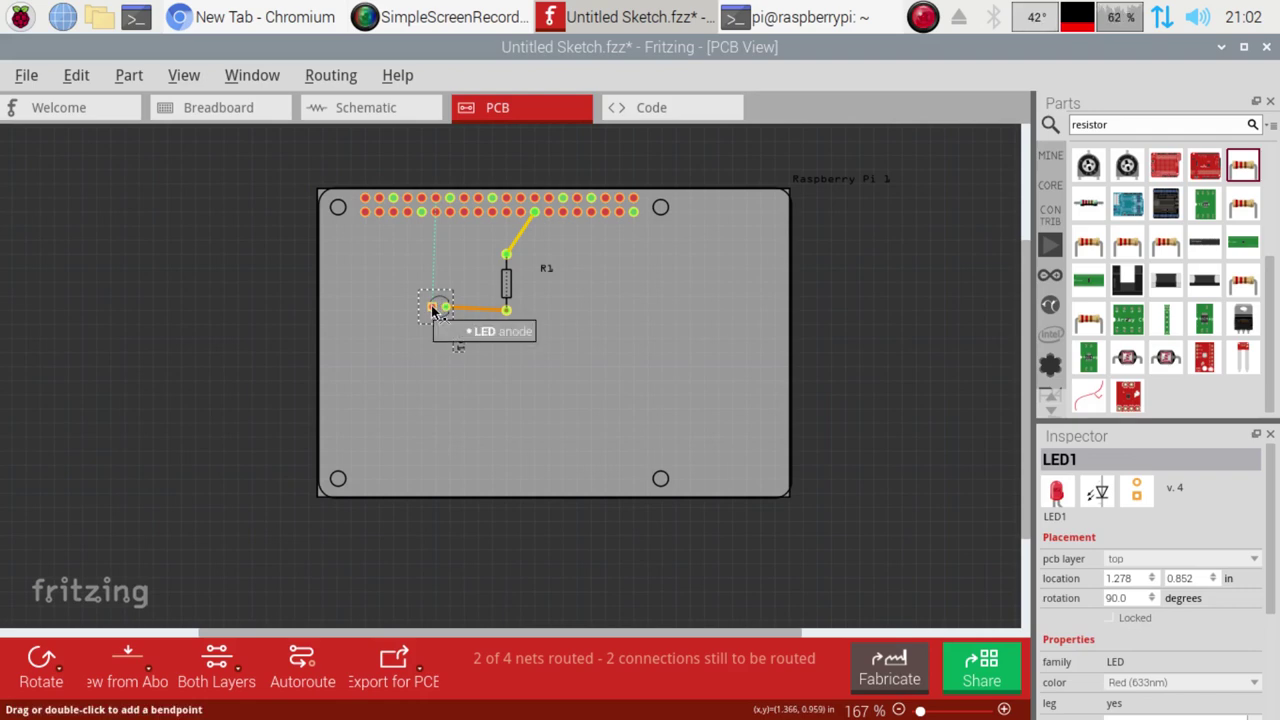
left_click_drag(436, 203, 431, 308)
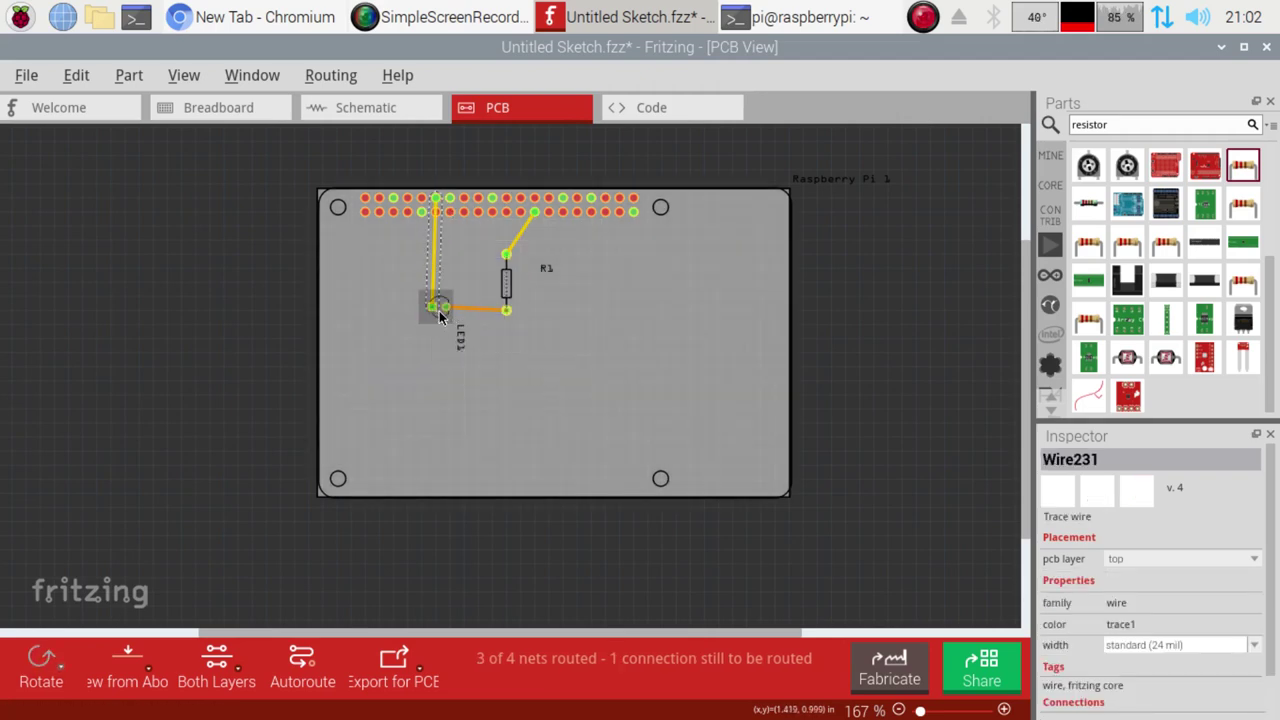
- Shift LED1 to about 1.304, 0.878 in to straighten its traces, and bend R1's header trace into a right angle
left_click_drag(440, 316, 453, 318)
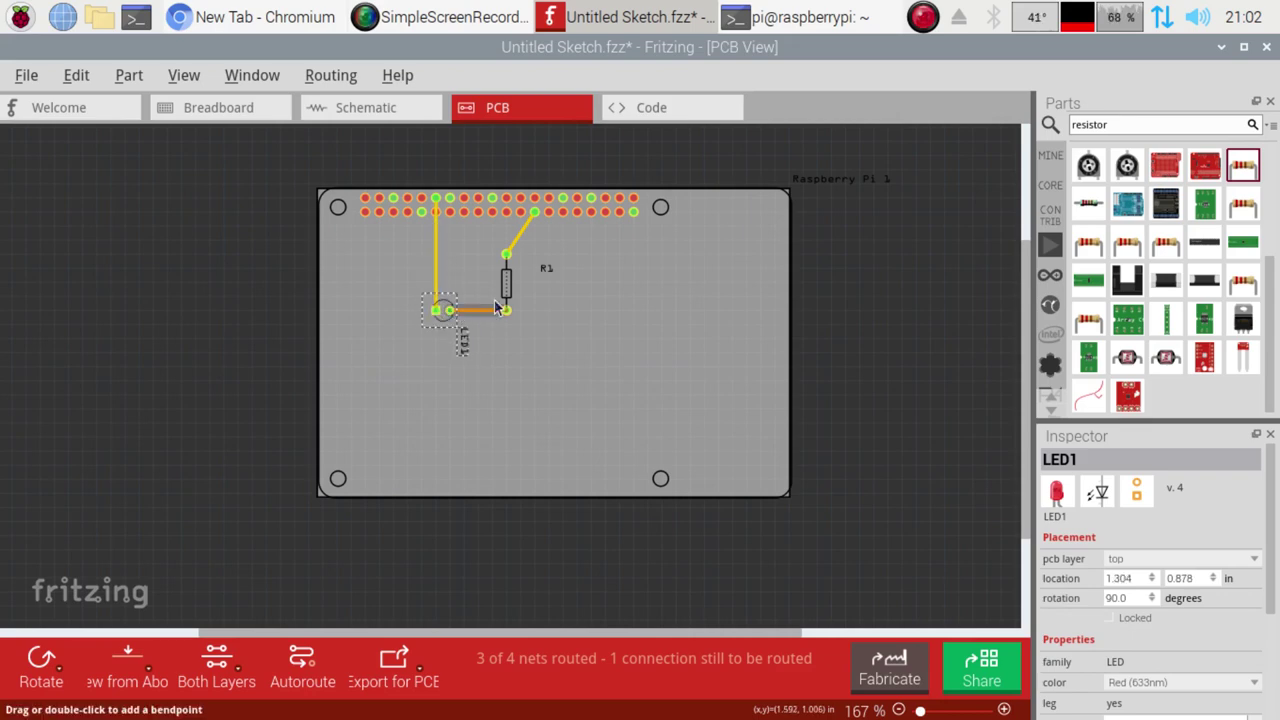
left_click(523, 239)
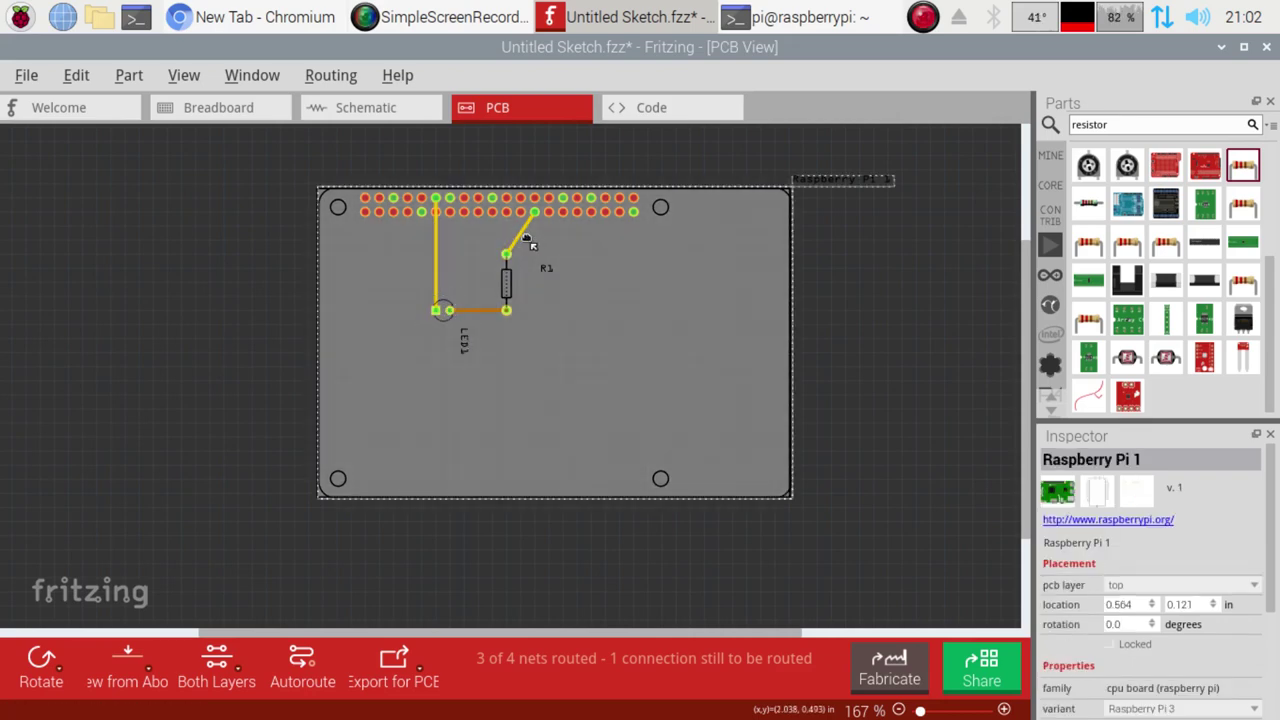
left_click_drag(520, 244, 535, 244)
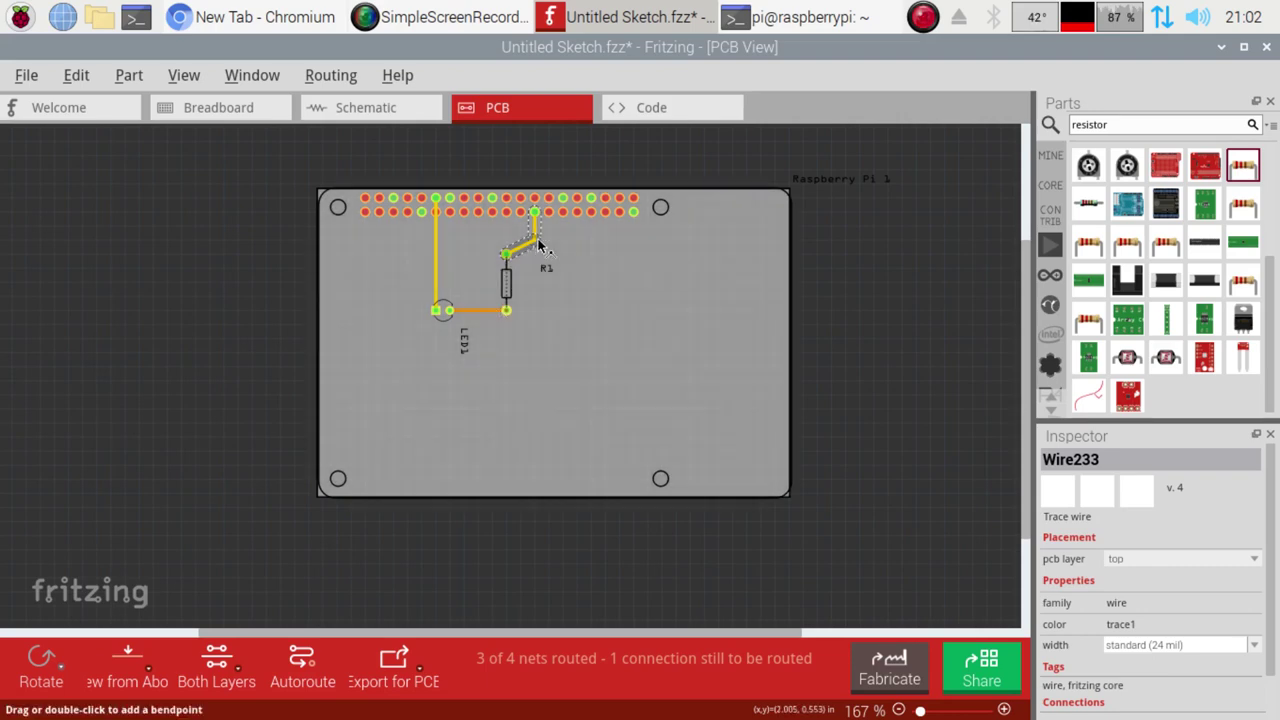
left_click_drag(535, 242, 536, 262)
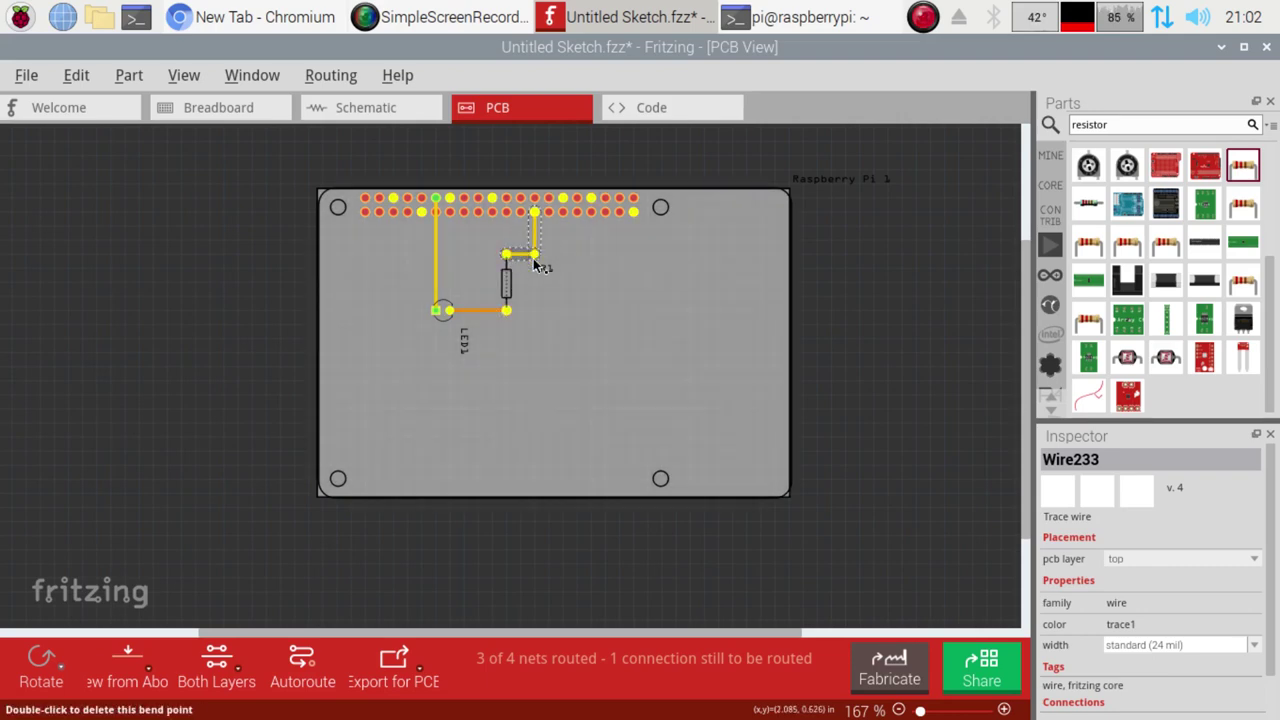
left_click(540, 338)
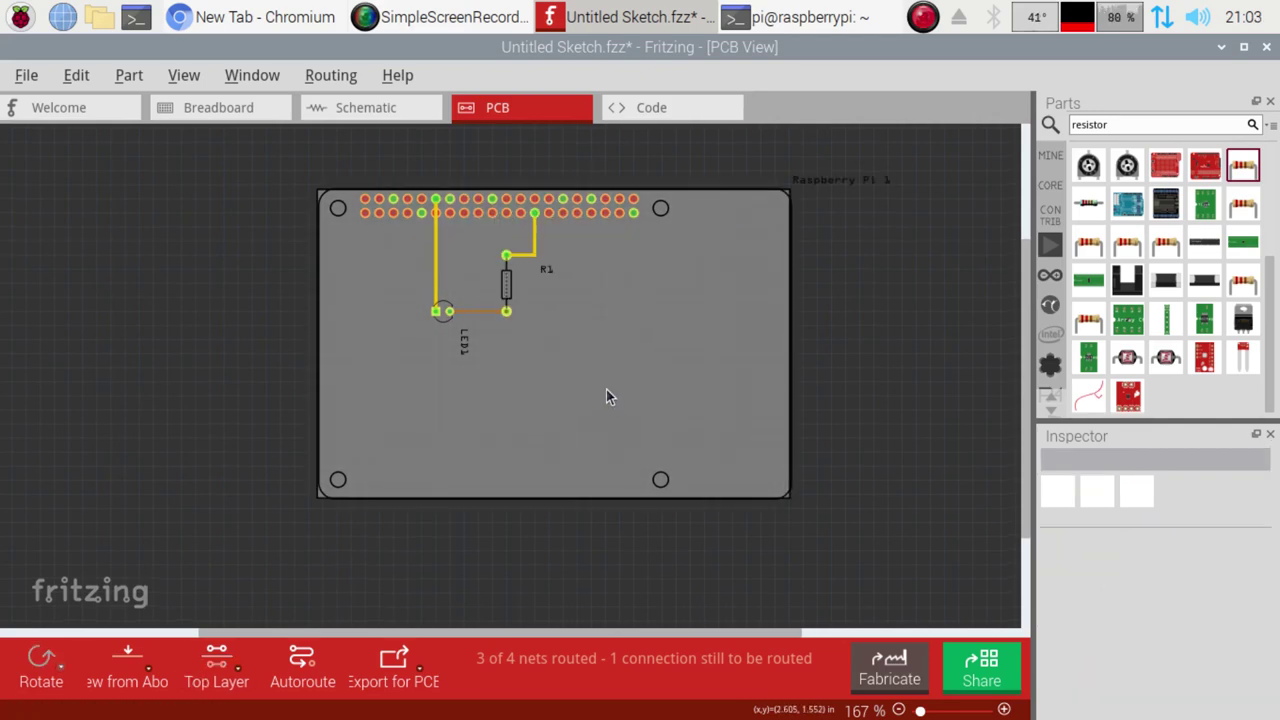
- Put the trace between LED1 and R1 on the top layer and autoroute the remaining connection
right_click(606, 396)
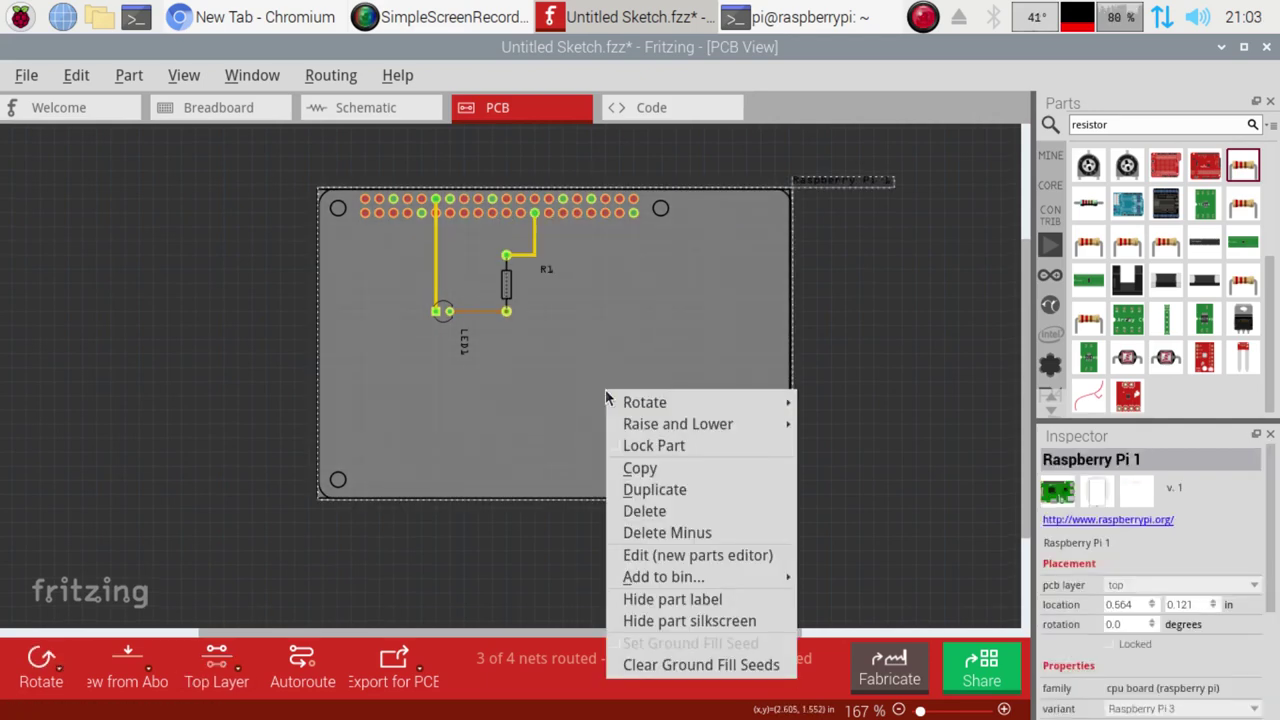
left_click(177, 397)
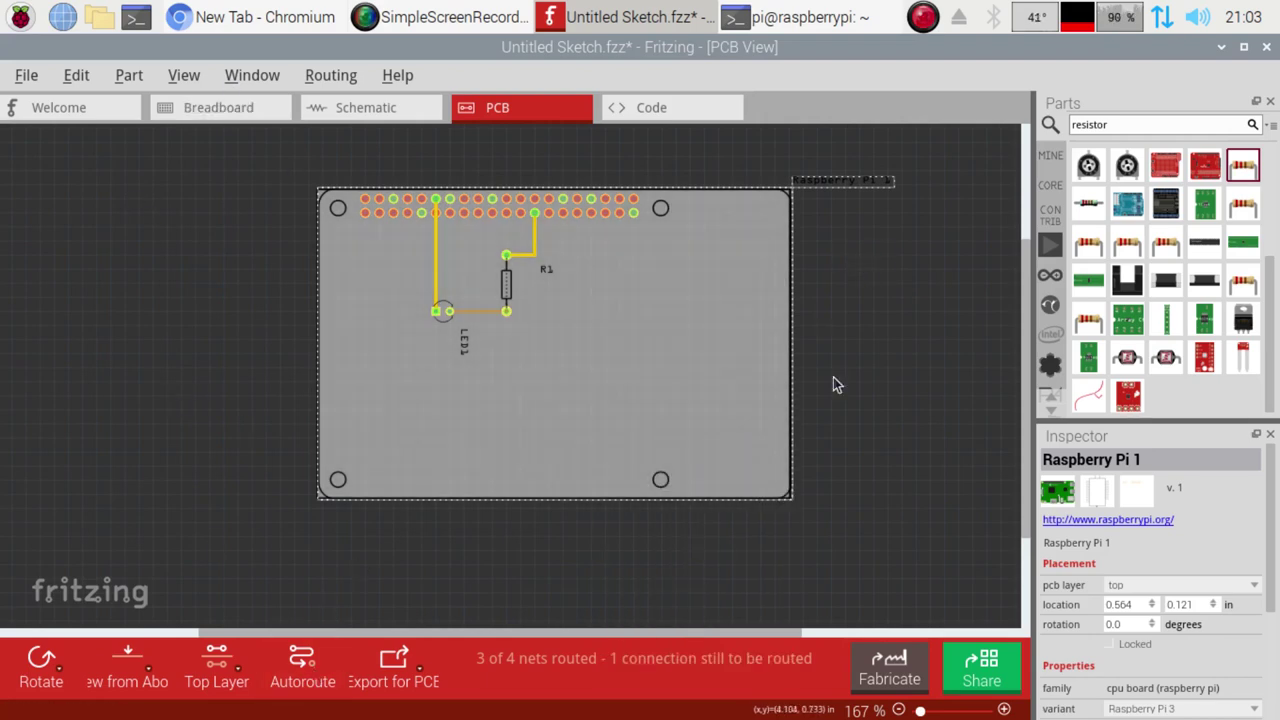
left_click(226, 660)
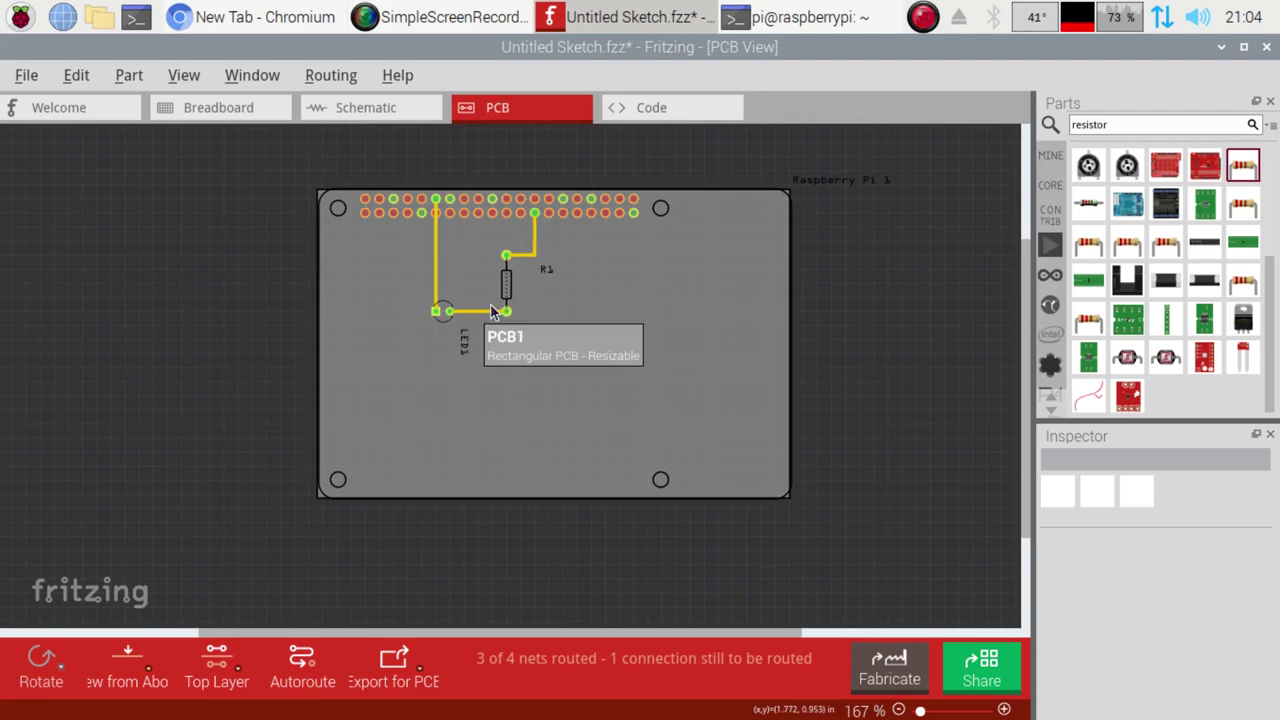
left_click(300, 665)
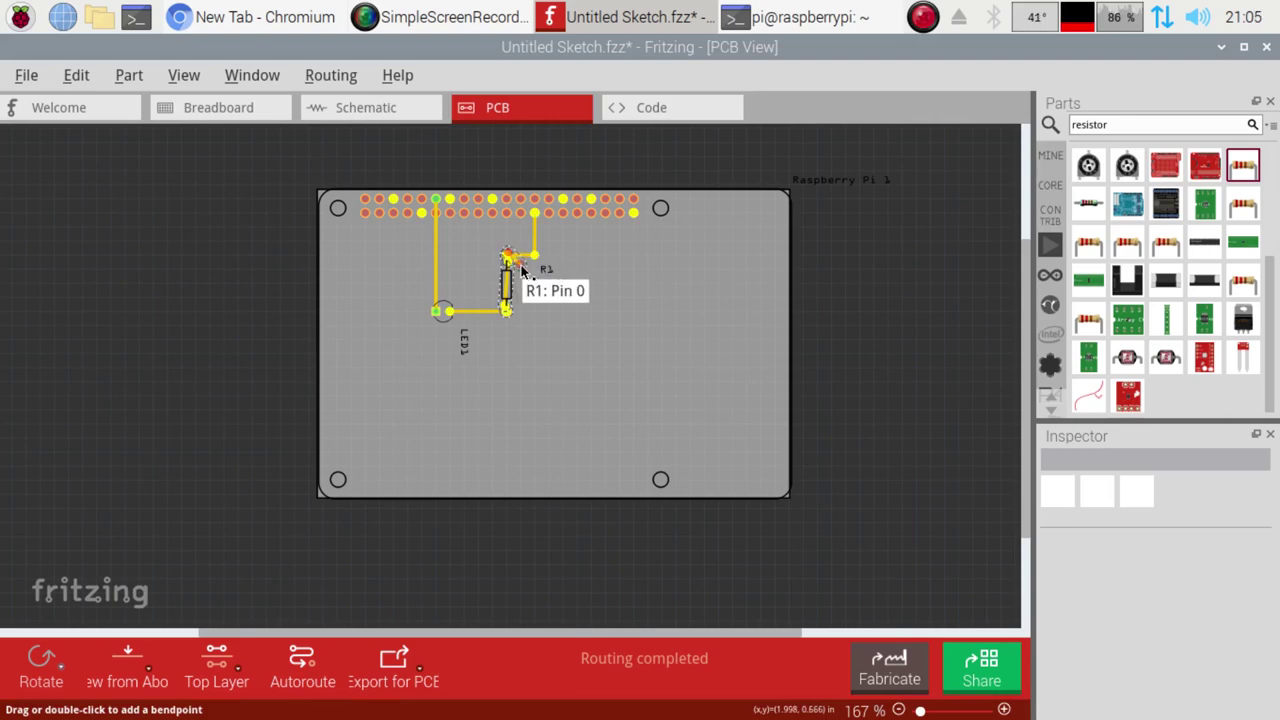
- Return to the Schematic view and inspect the wires joining R1 to GND and to LED1
right_click(508, 283)
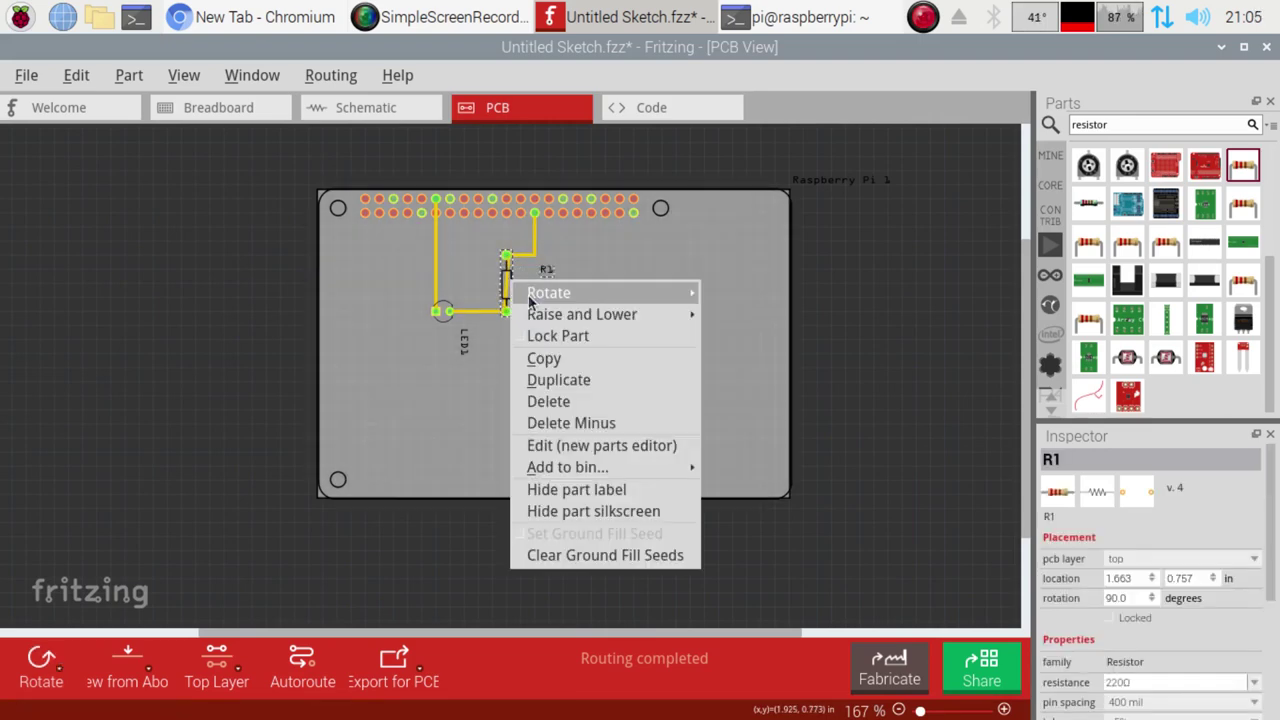
left_click(388, 110)
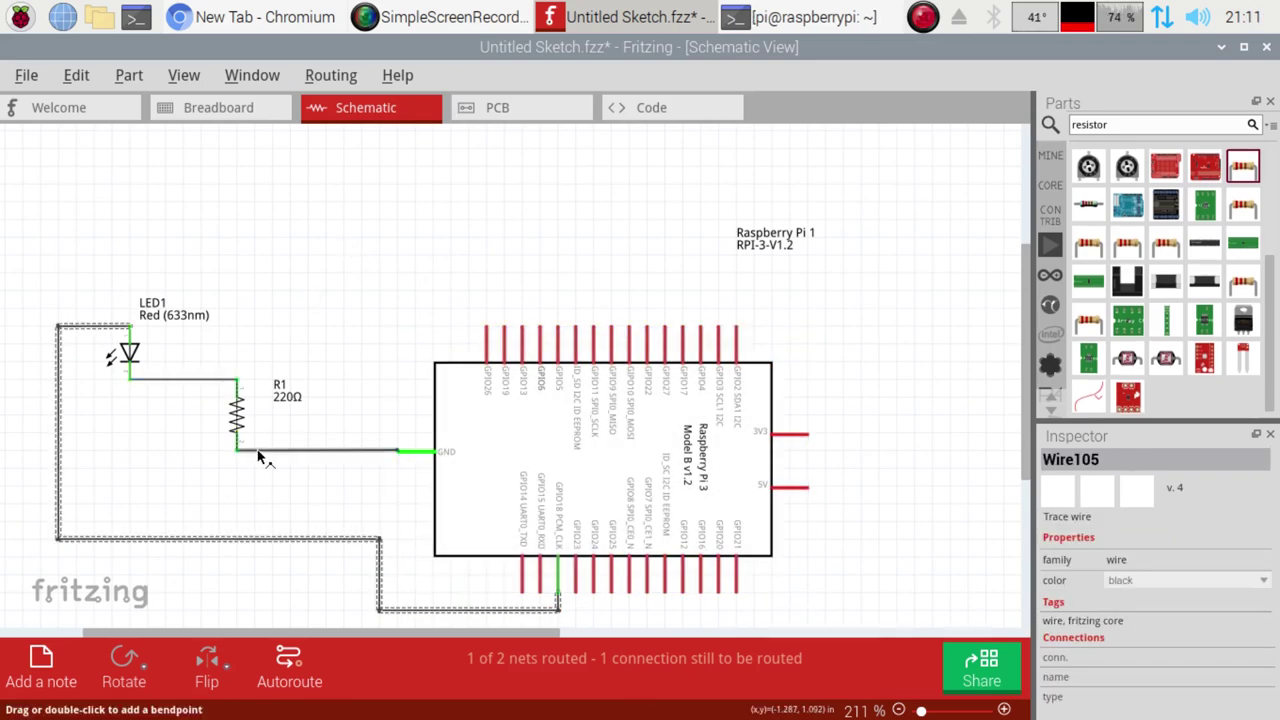
left_click(258, 451)
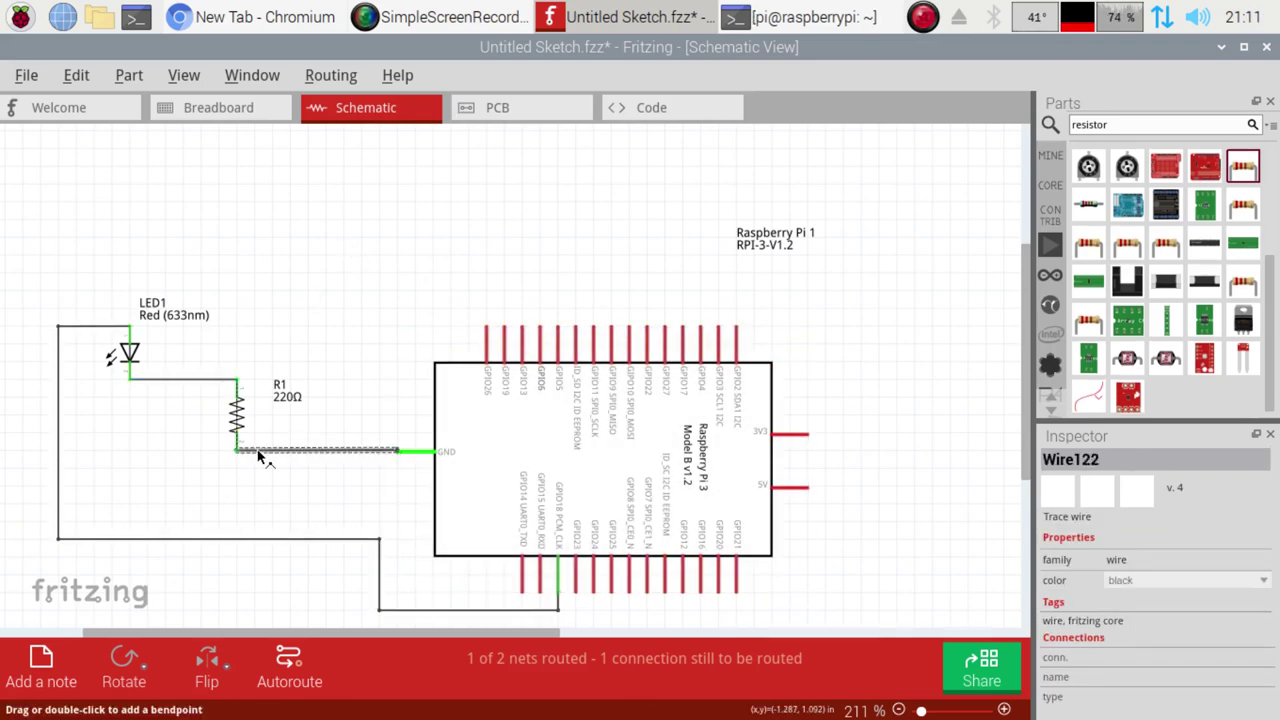
left_click(240, 422)
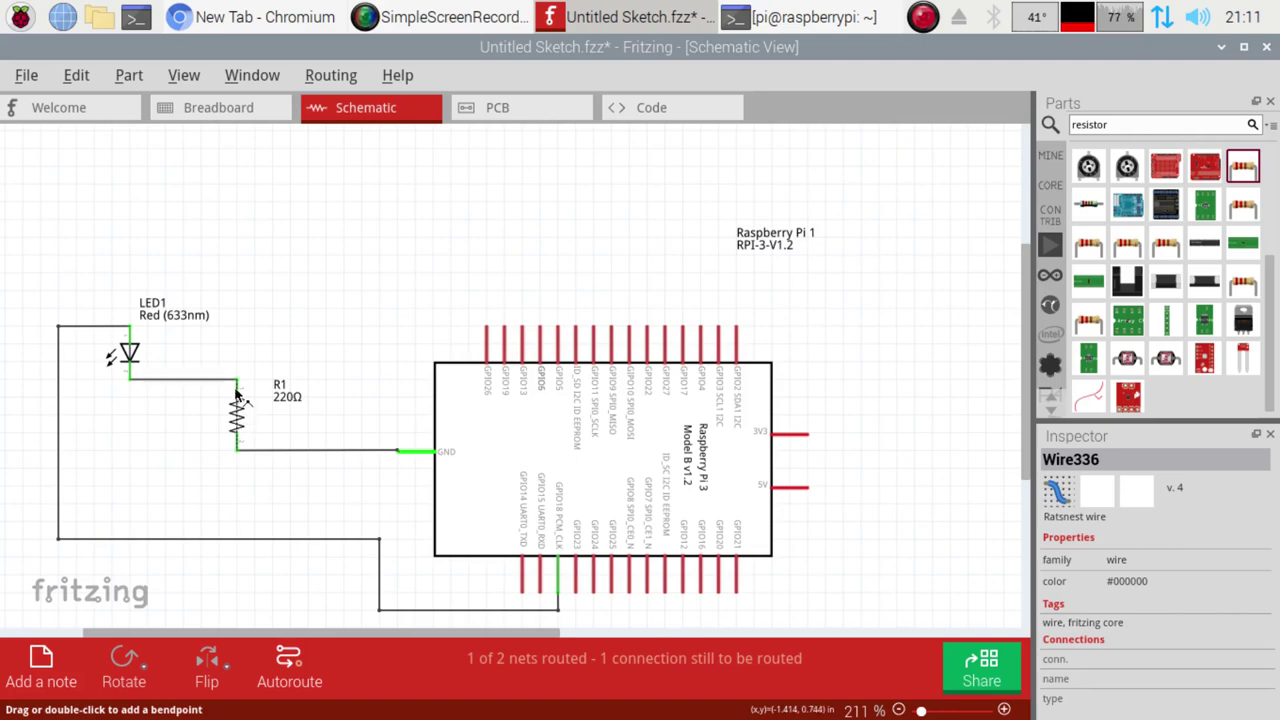
left_click(212, 384)
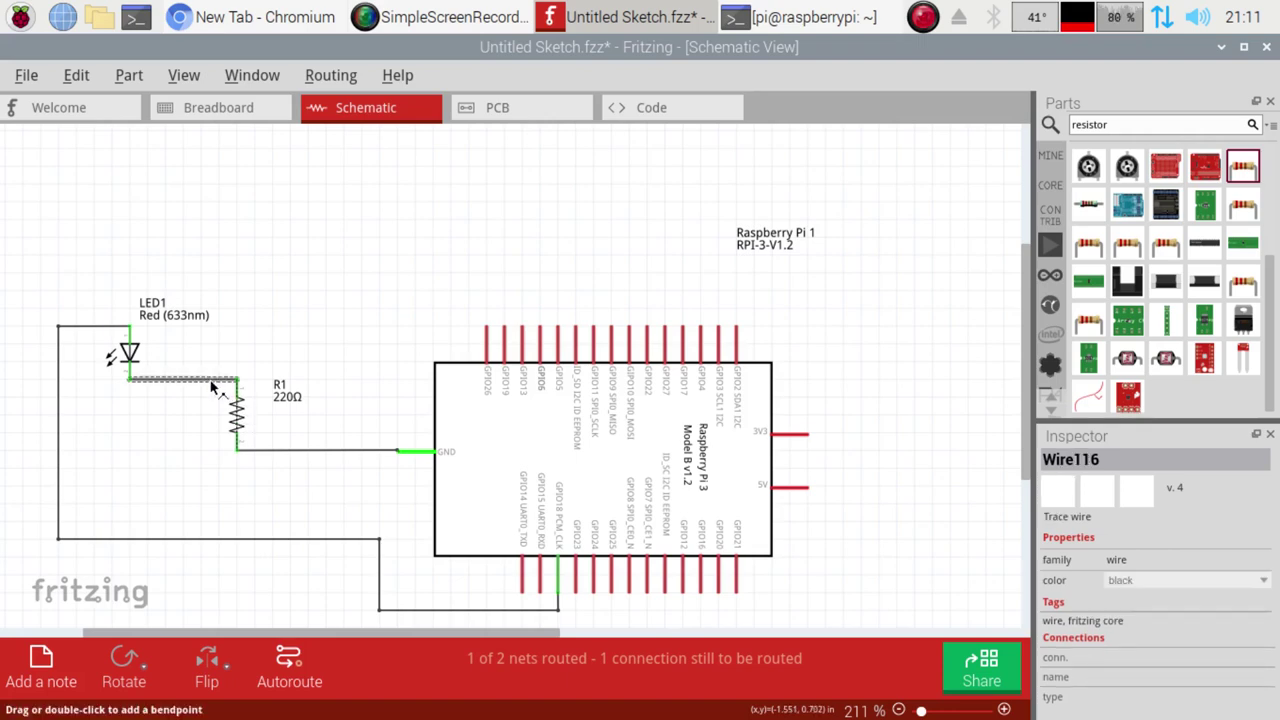
- Trace the remaining connection across R1 in the schematic, and remove R1 in the Breadboard view
left_click(240, 424)
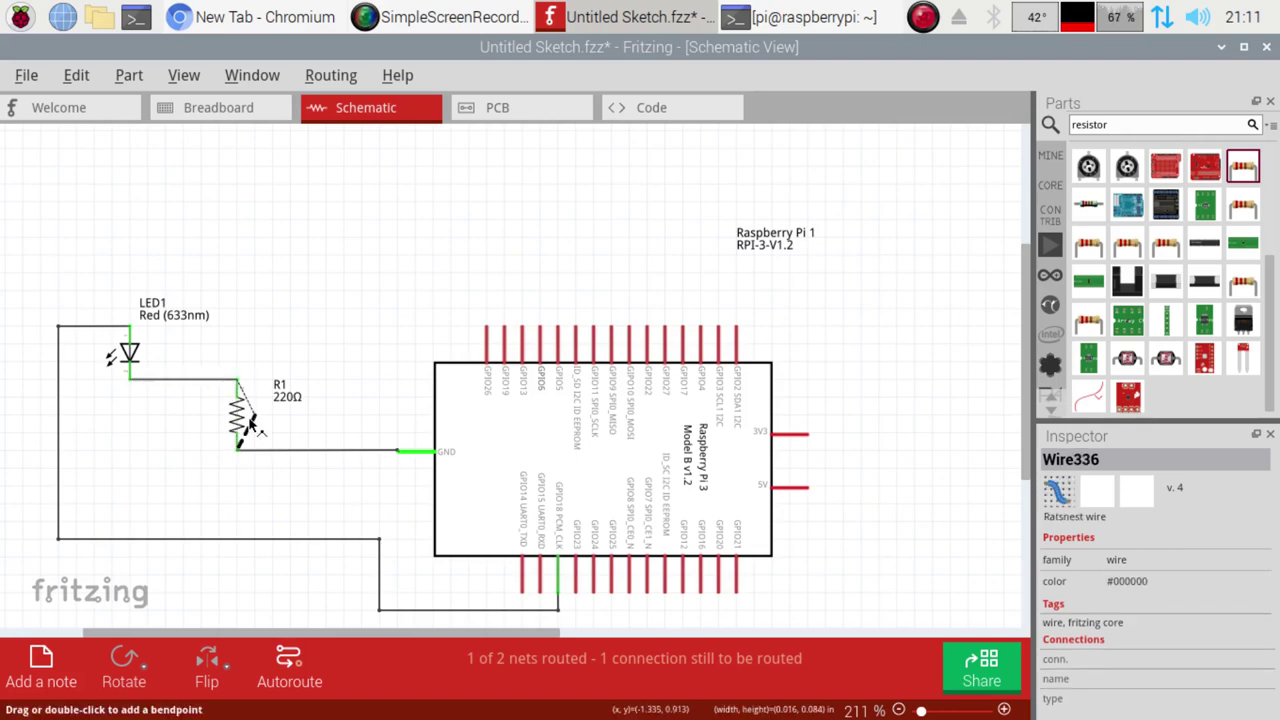
left_click_drag(252, 425, 267, 424)
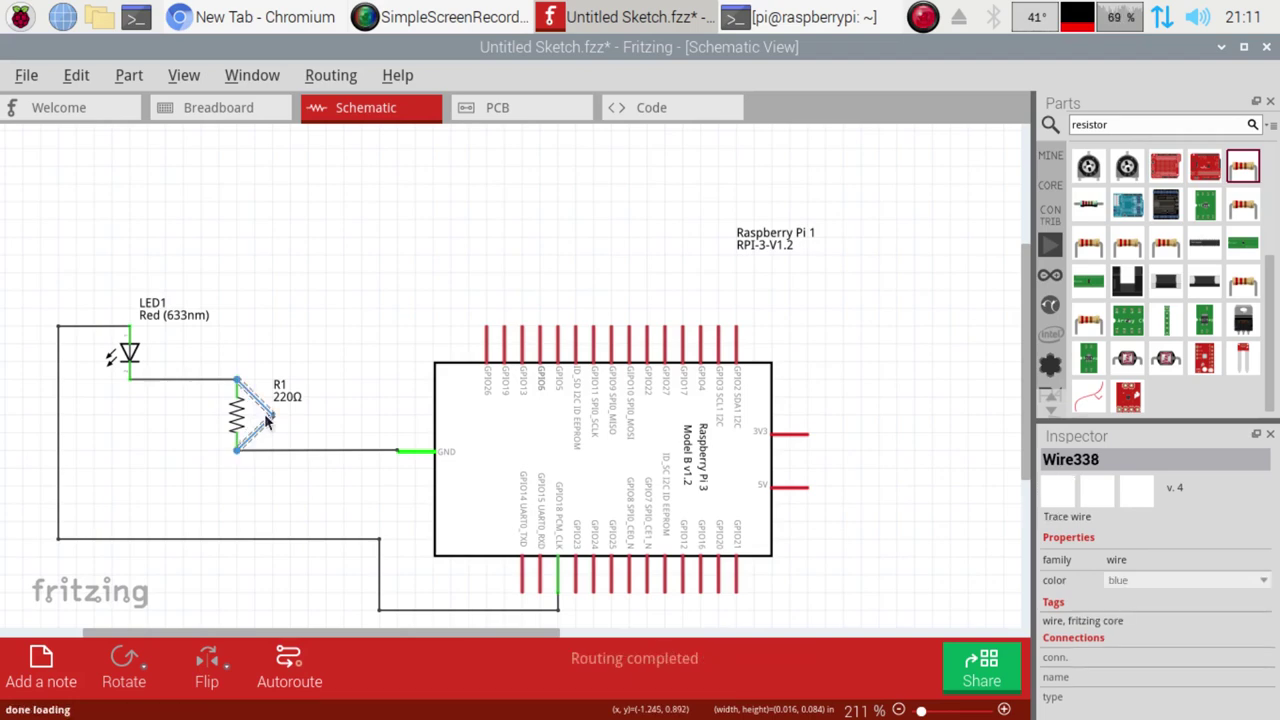
key("ctrl+2")
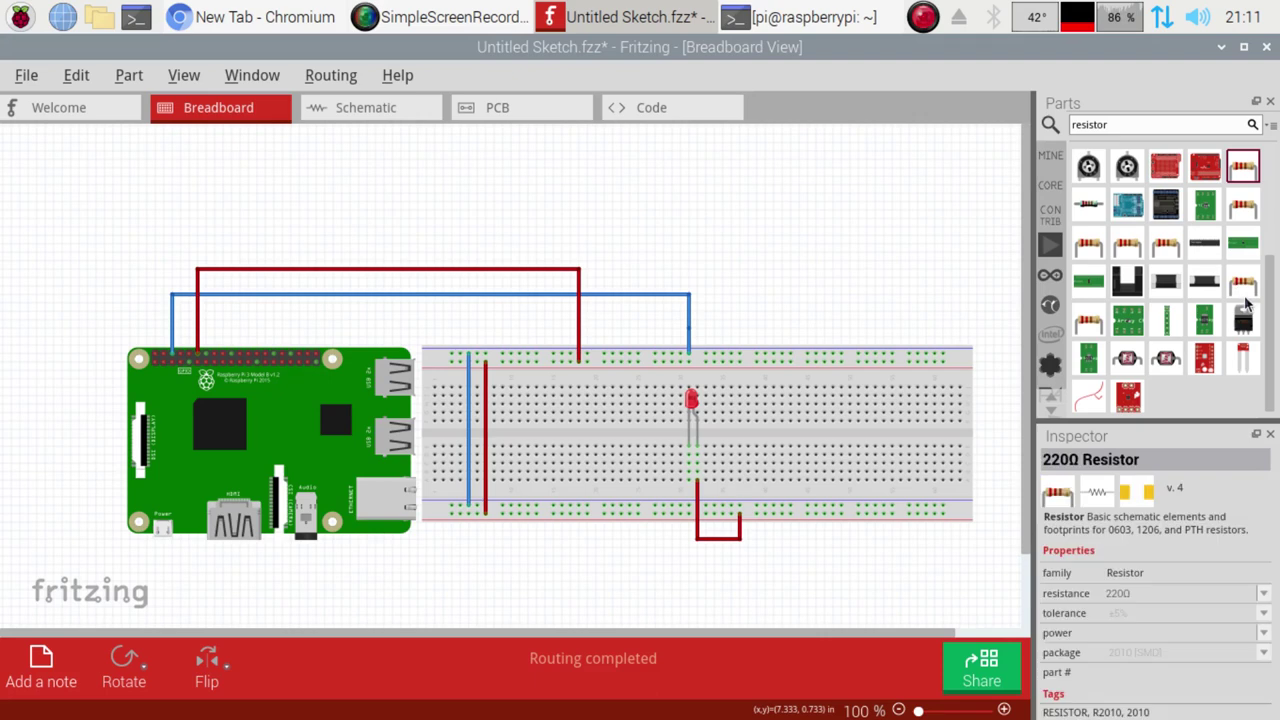
- Add a 220Ω resistor in the 2010 SMD package to the breadboard near the LED's legs and rotate it 180°
left_click_drag(1245, 286, 676, 483)
right_click(676, 483)
mouse_move(720, 494)
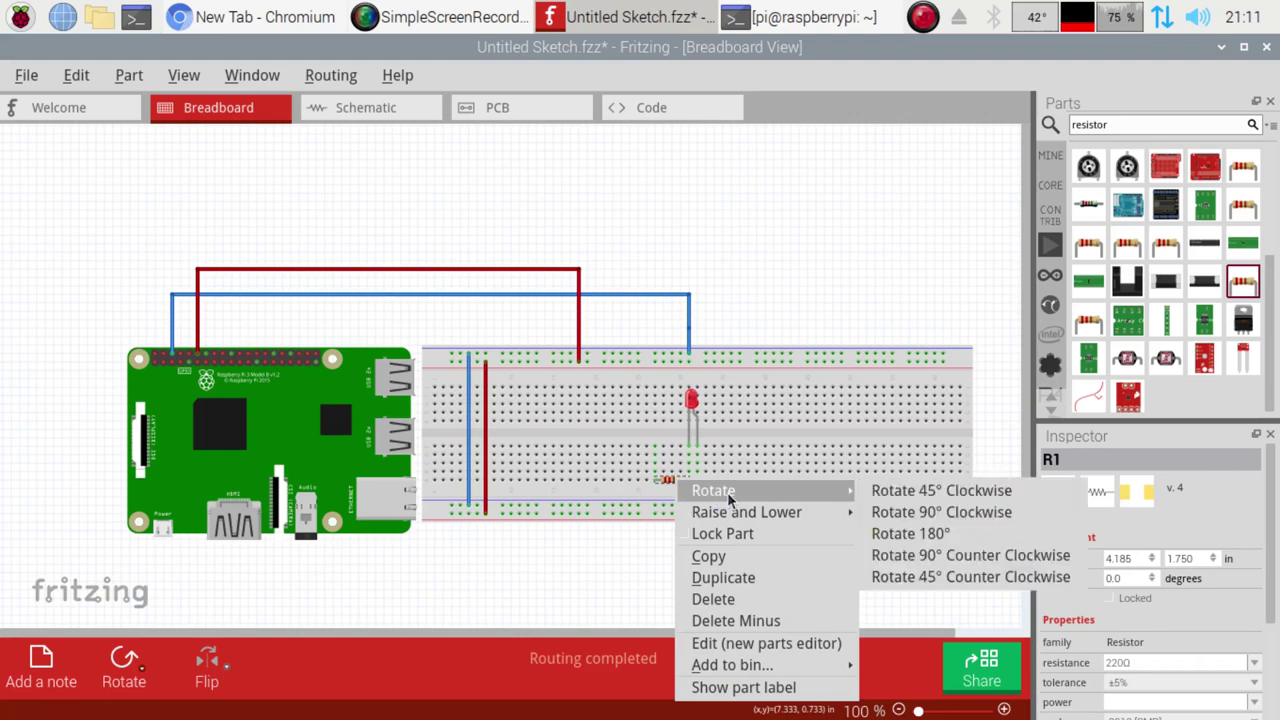
left_click(940, 536)
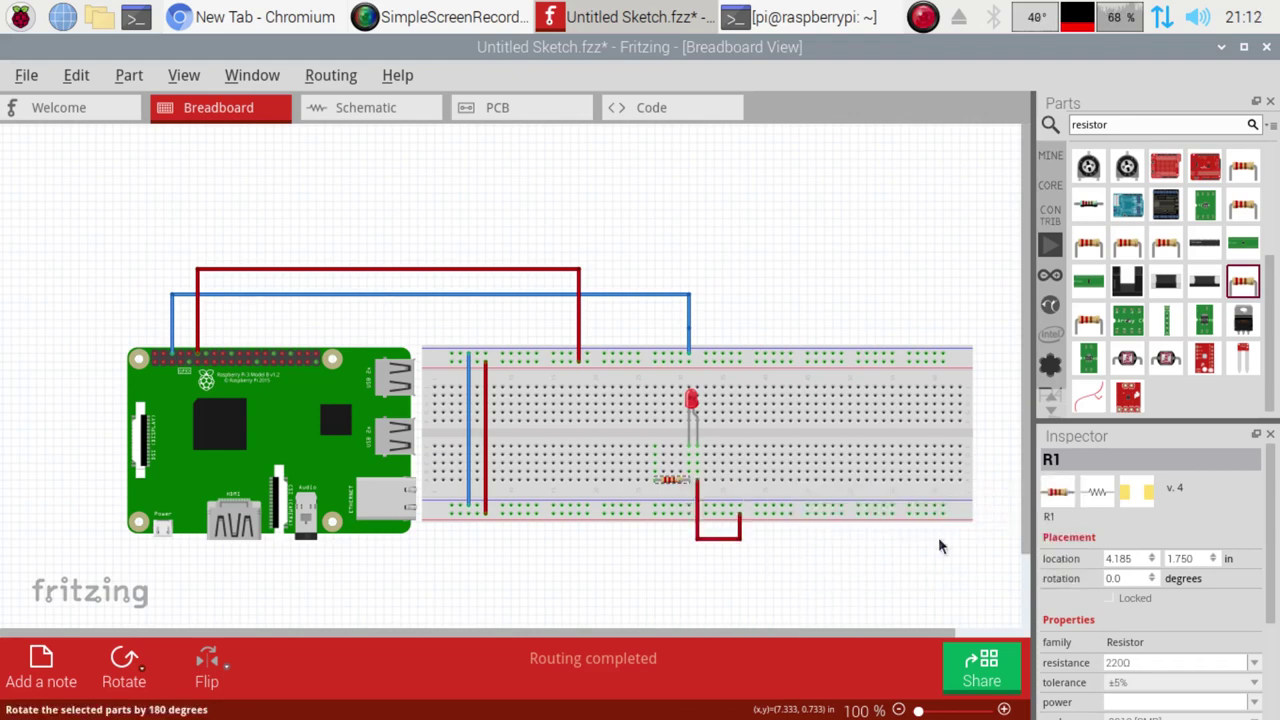
- Rotate R1 90° clockwise and move it directly below the LED, to about 4.384, 1.851 in
right_click(678, 490)
mouse_move(720, 517)
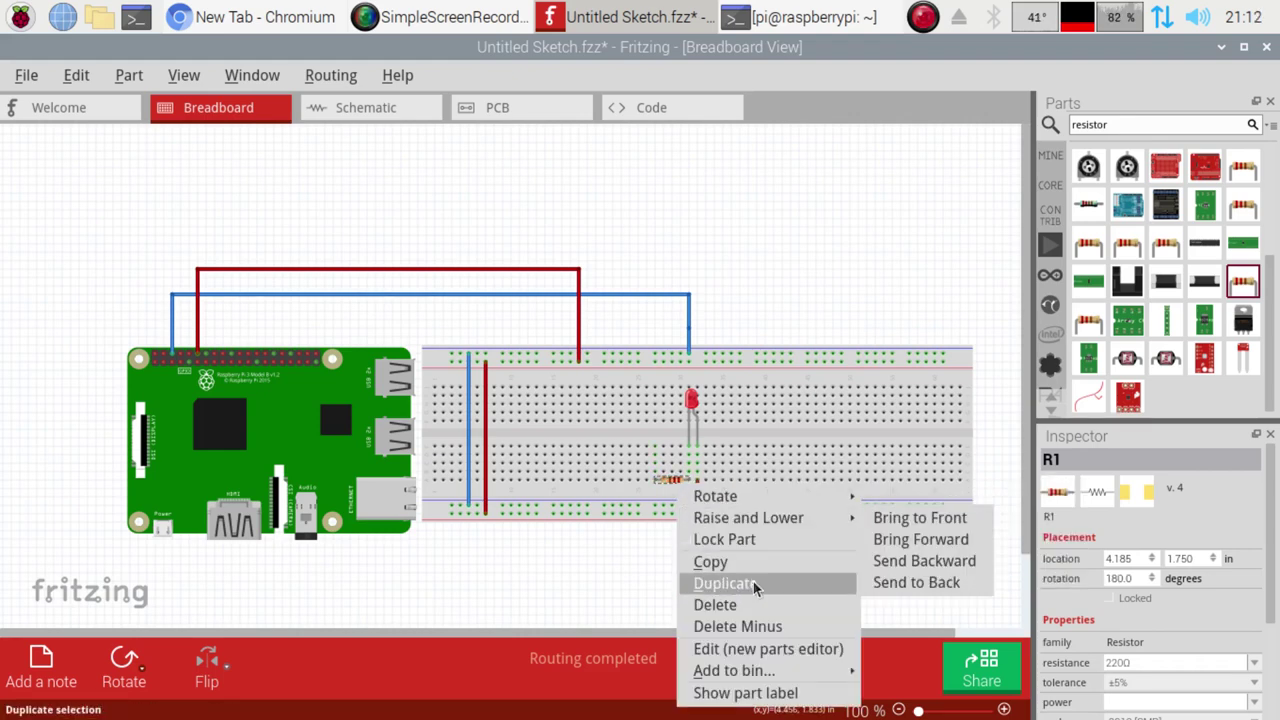
mouse_move(831, 500)
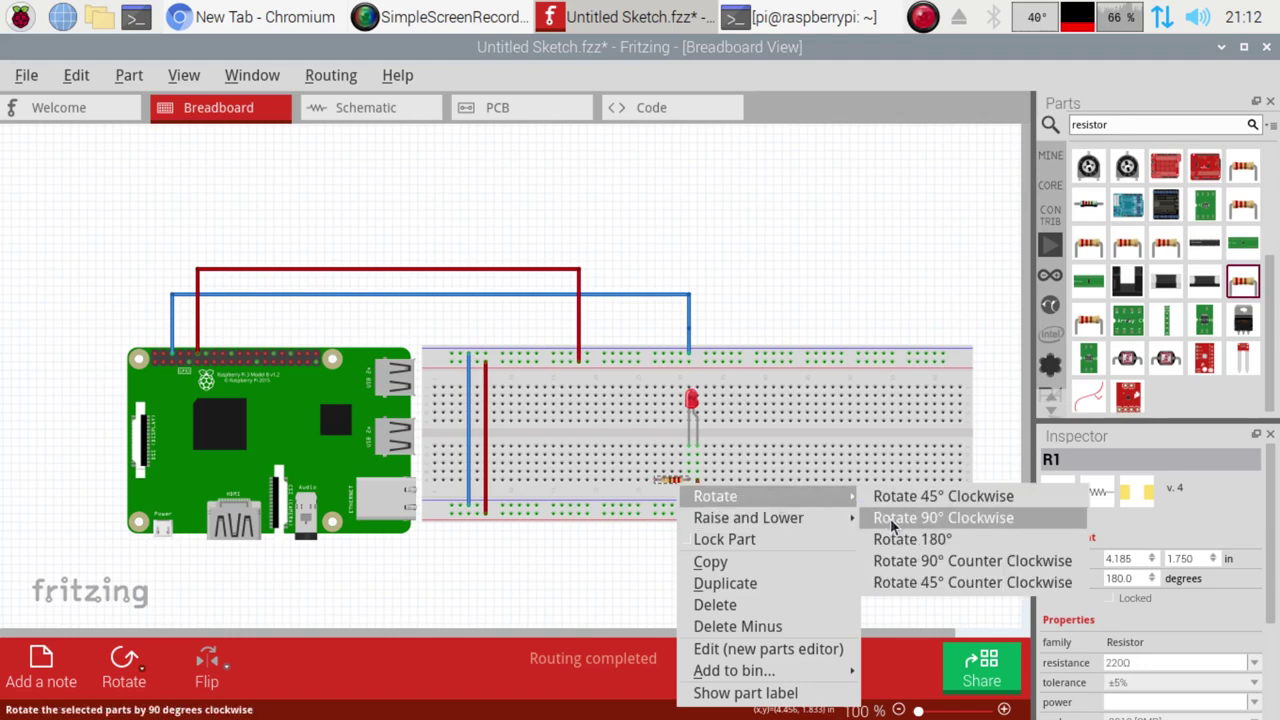
left_click(934, 517)
right_click(672, 484)
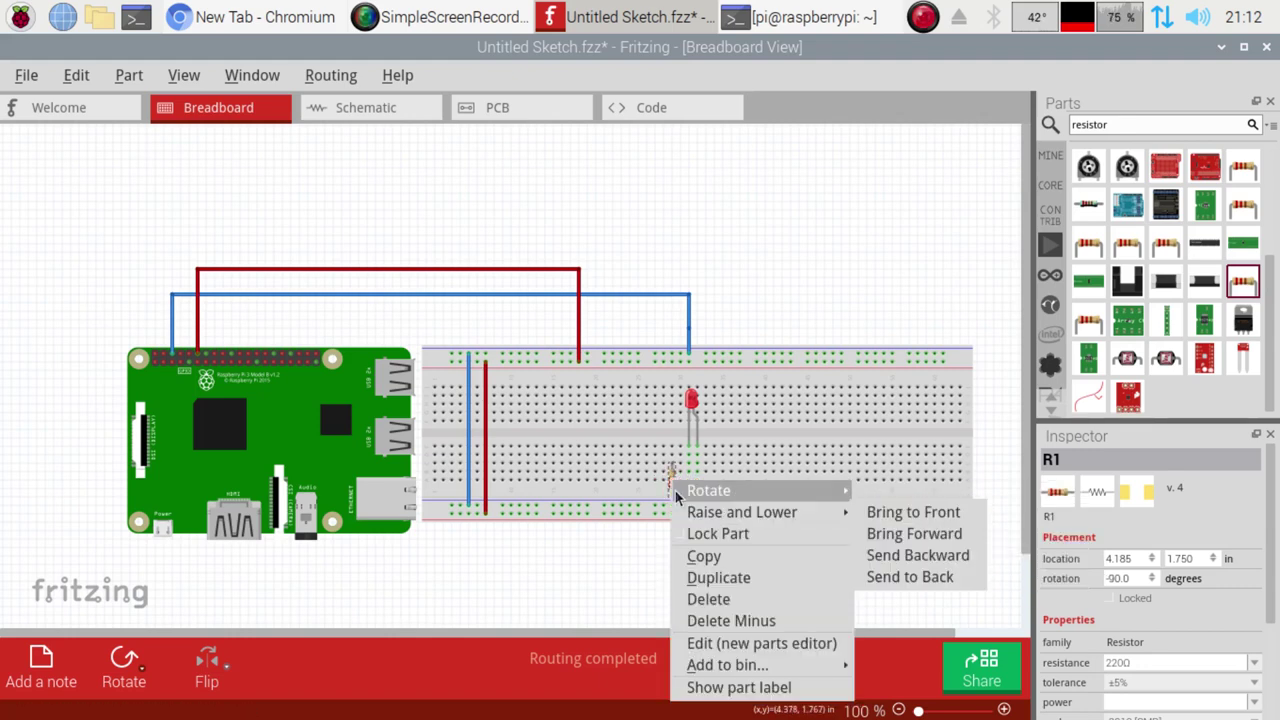
key("Escape")
mouse_move(671, 485)
left_mouse_down()
mouse_move(689, 505)
mouse_move(688, 492)
left_mouse_up()
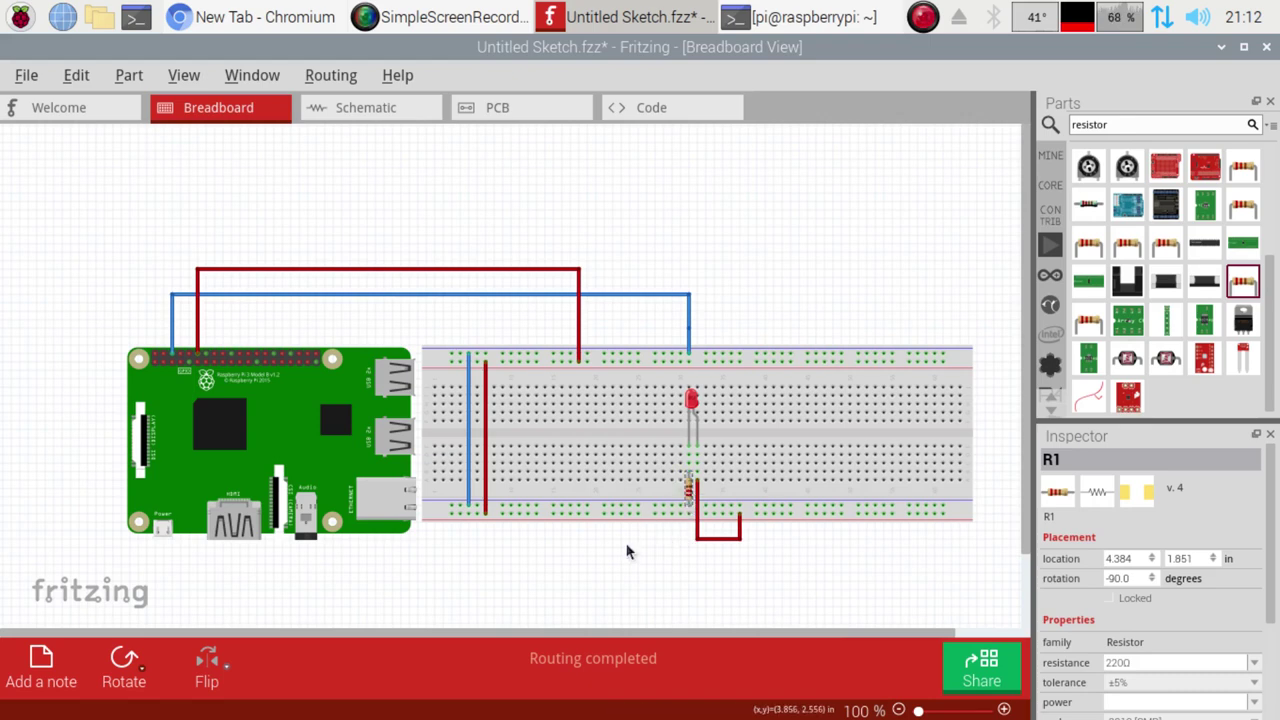
- In the PCB view, move R1 onto the board between LED1 and the header, to about 1.691, 0.547 in
left_click(481, 104)
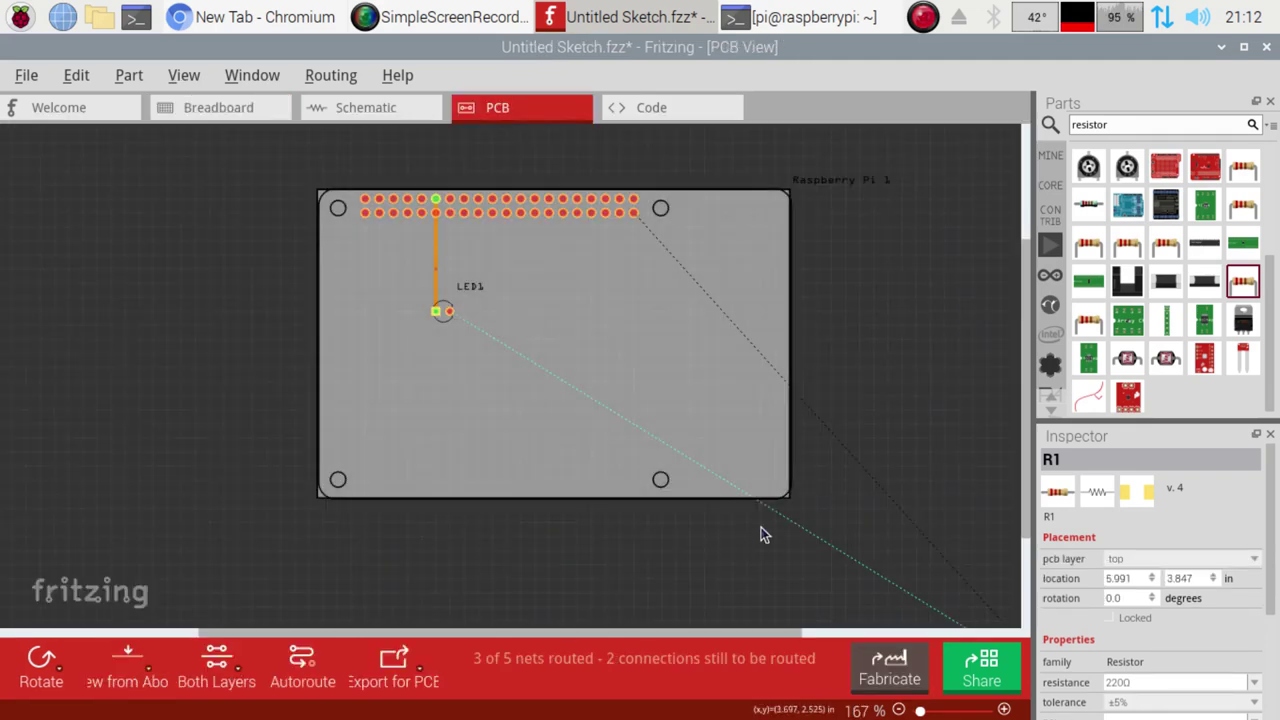
scroll(763, 530, "down", 1)
left_click_drag(750, 640, 831, 636)
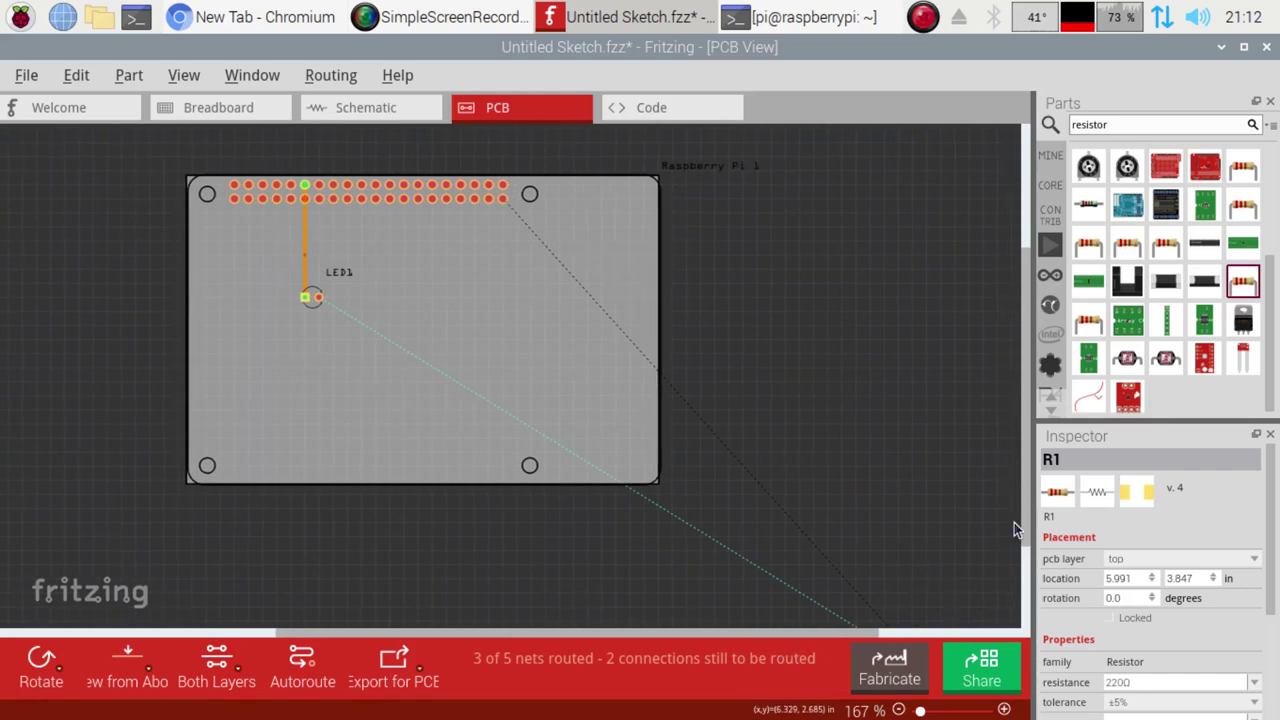
scroll(1000, 590, "down", 5)
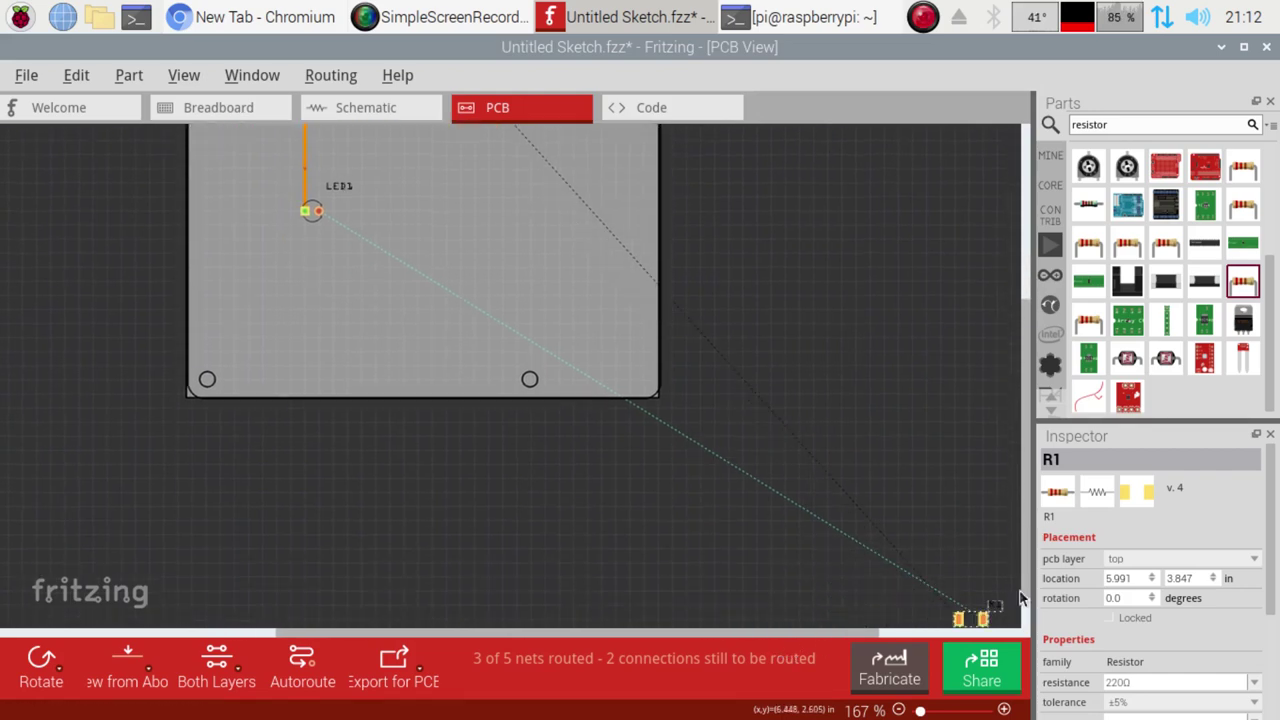
left_click_drag(963, 600, 366, 160)
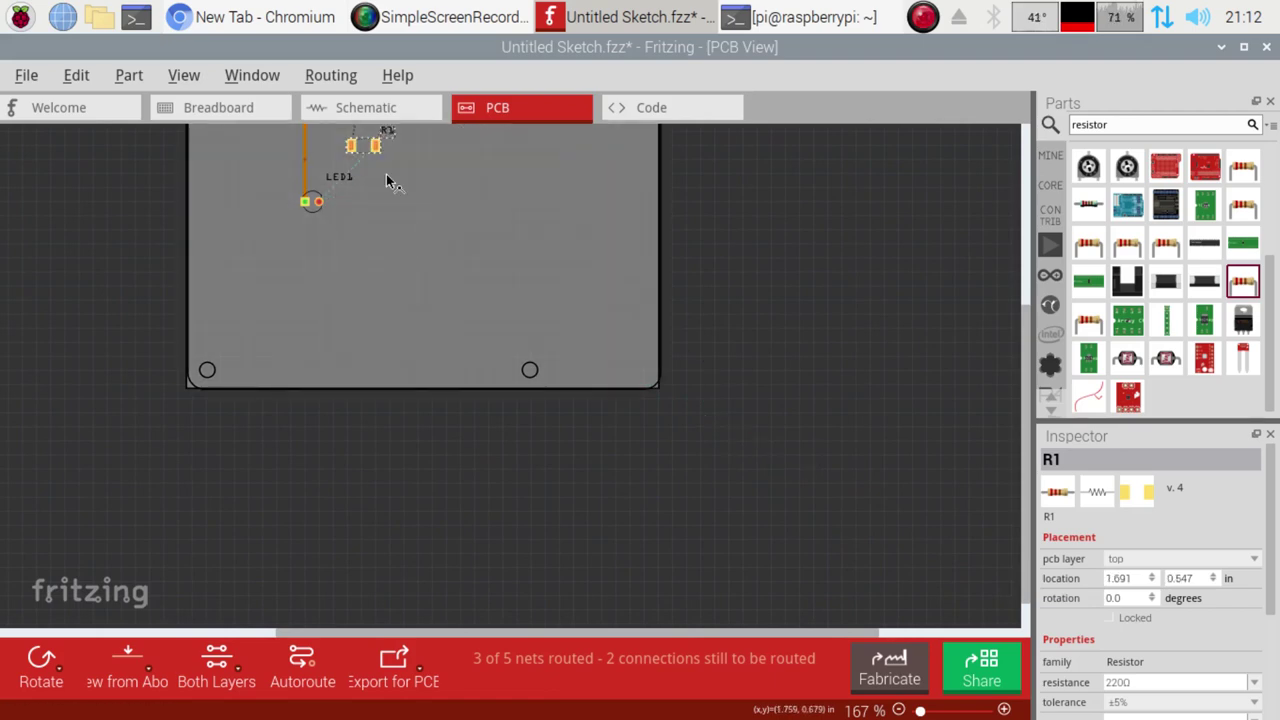
scroll(382, 162, "up", 2)
scroll(382, 167, "up", 2)
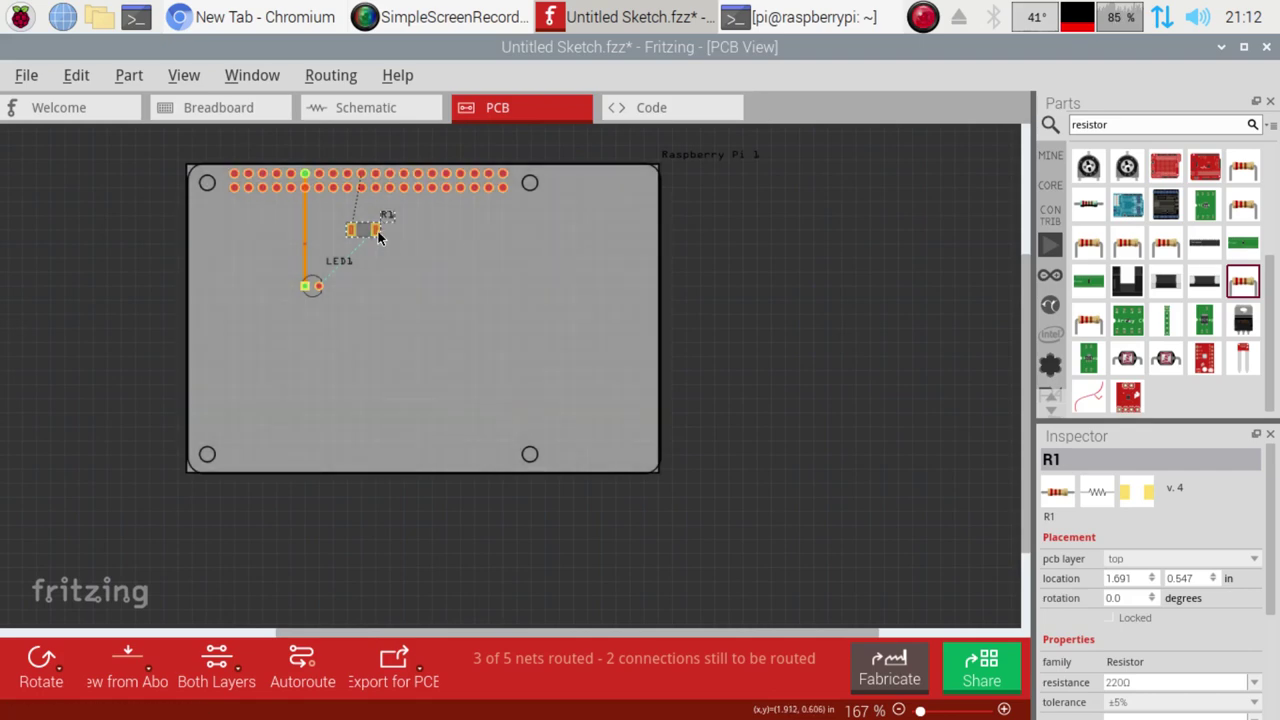
- Check R1's connections in the Schematic view and delete the SMD resistor in the Breadboard view
left_click(350, 113)
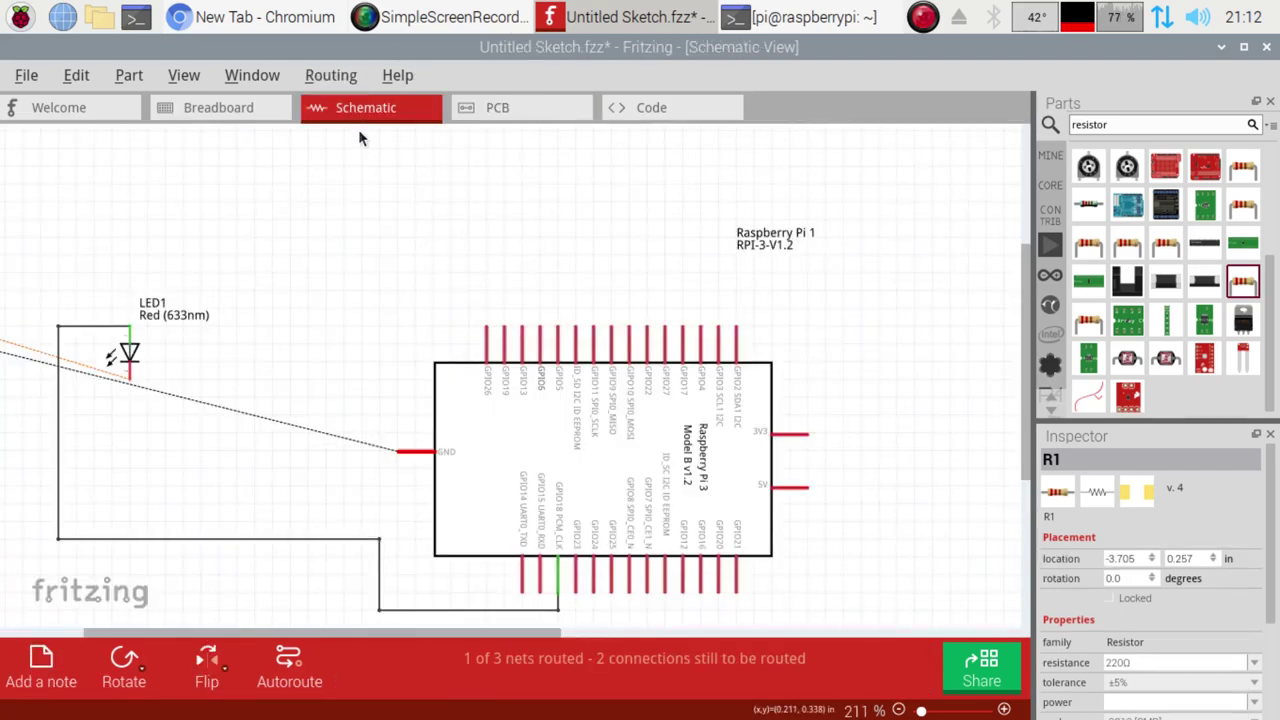
left_click(233, 110)
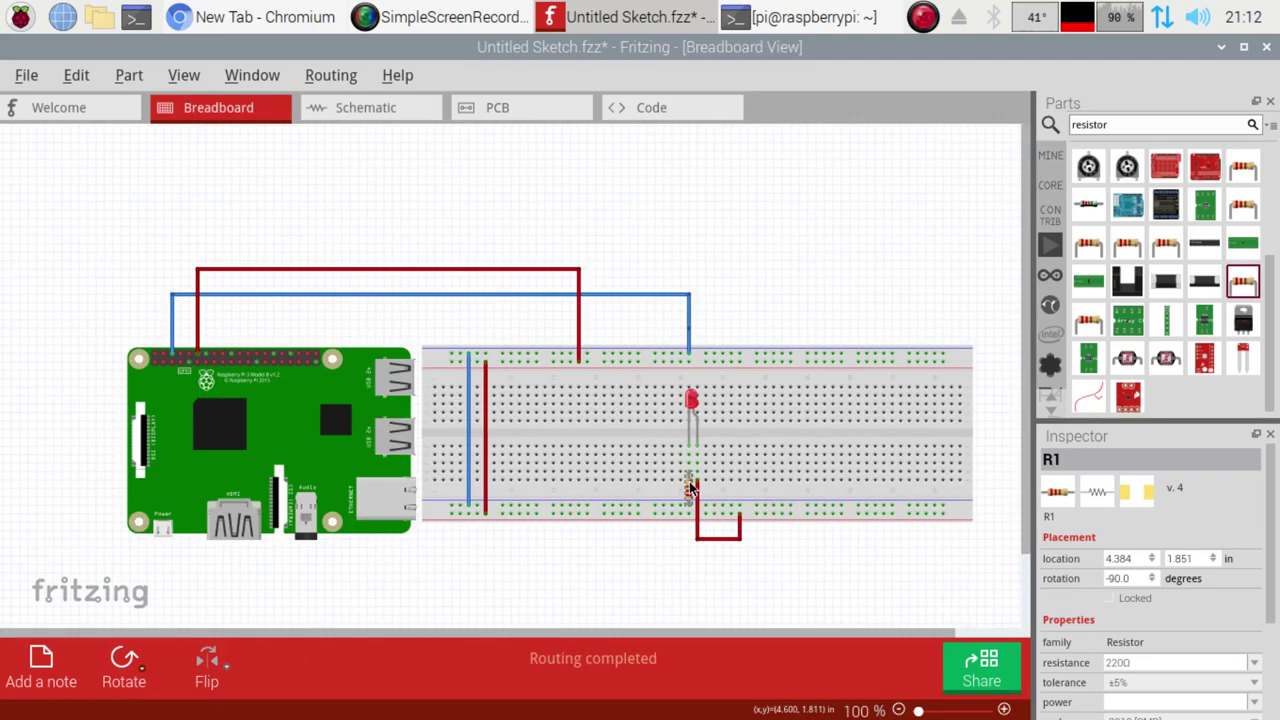
key("Delete")
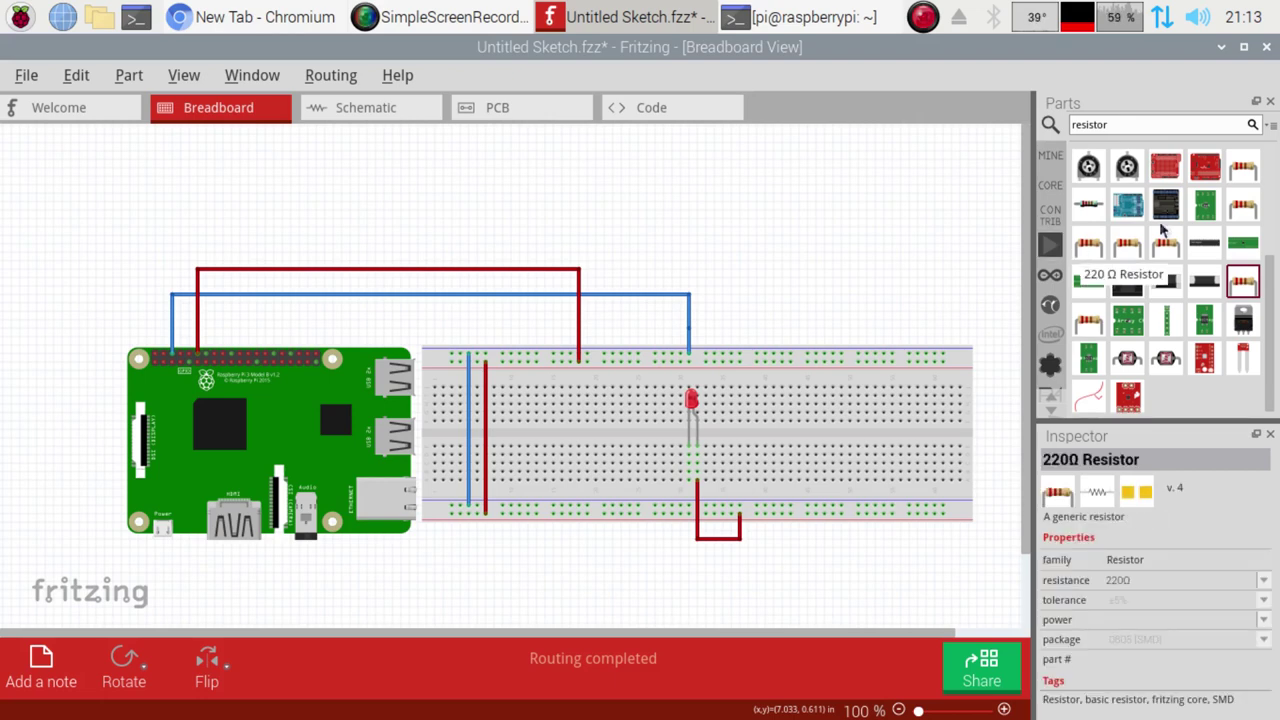
- Place a 220Ω resistor with 400 mil pin spacing directly below the LED on the breadboard, rotated 90° clockwise
left_click(1245, 170)
left_click_drag(1161, 222, 651, 484)
right_click(650, 482)
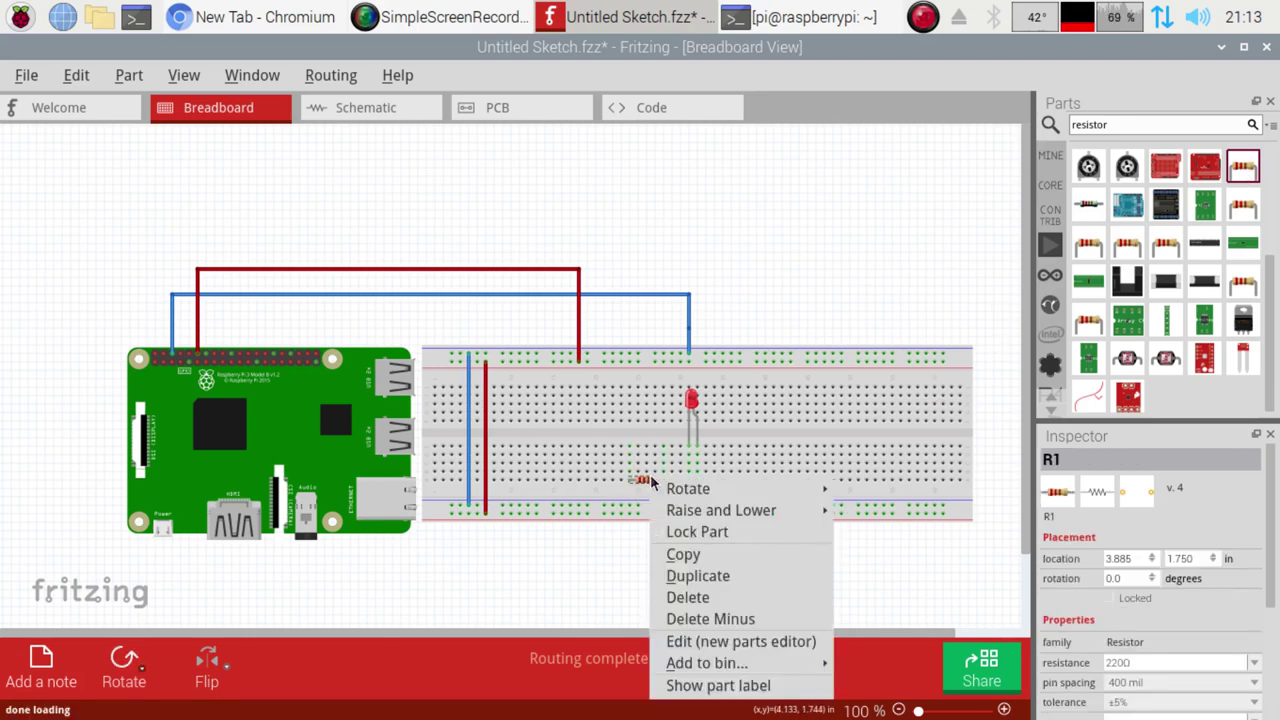
mouse_move(695, 488)
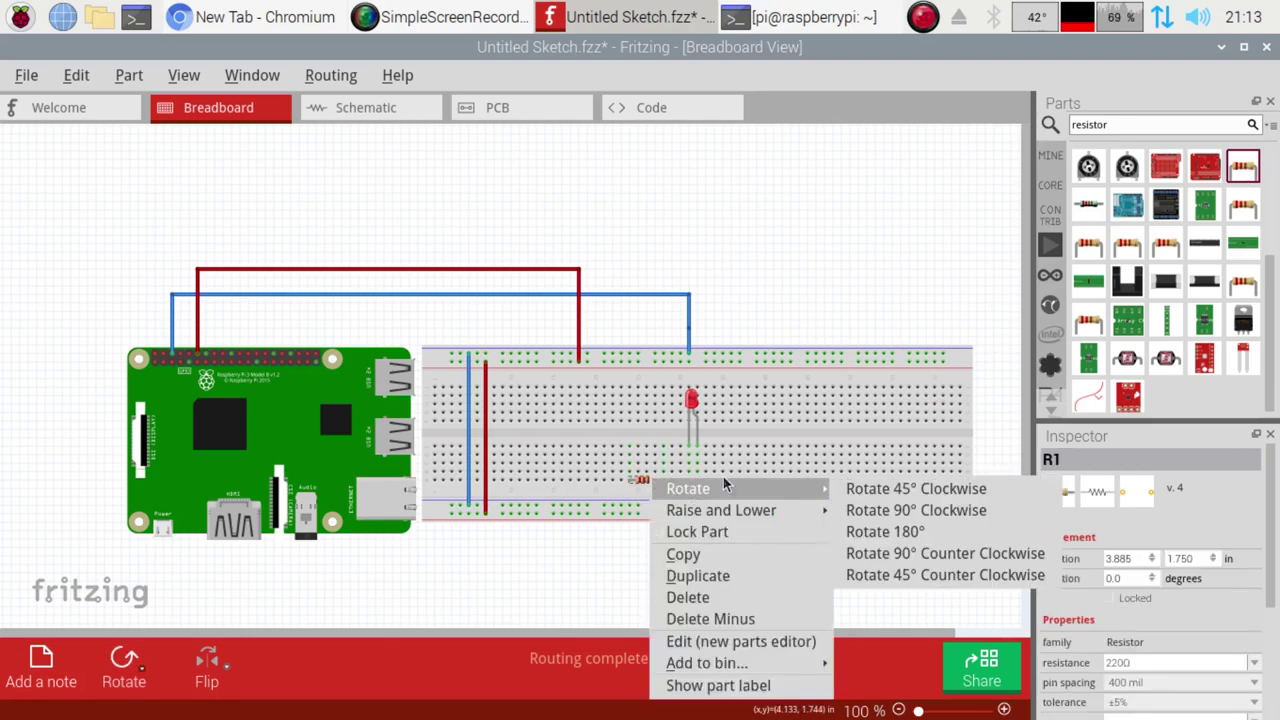
left_click(882, 510)
left_click_drag(648, 484, 695, 491)
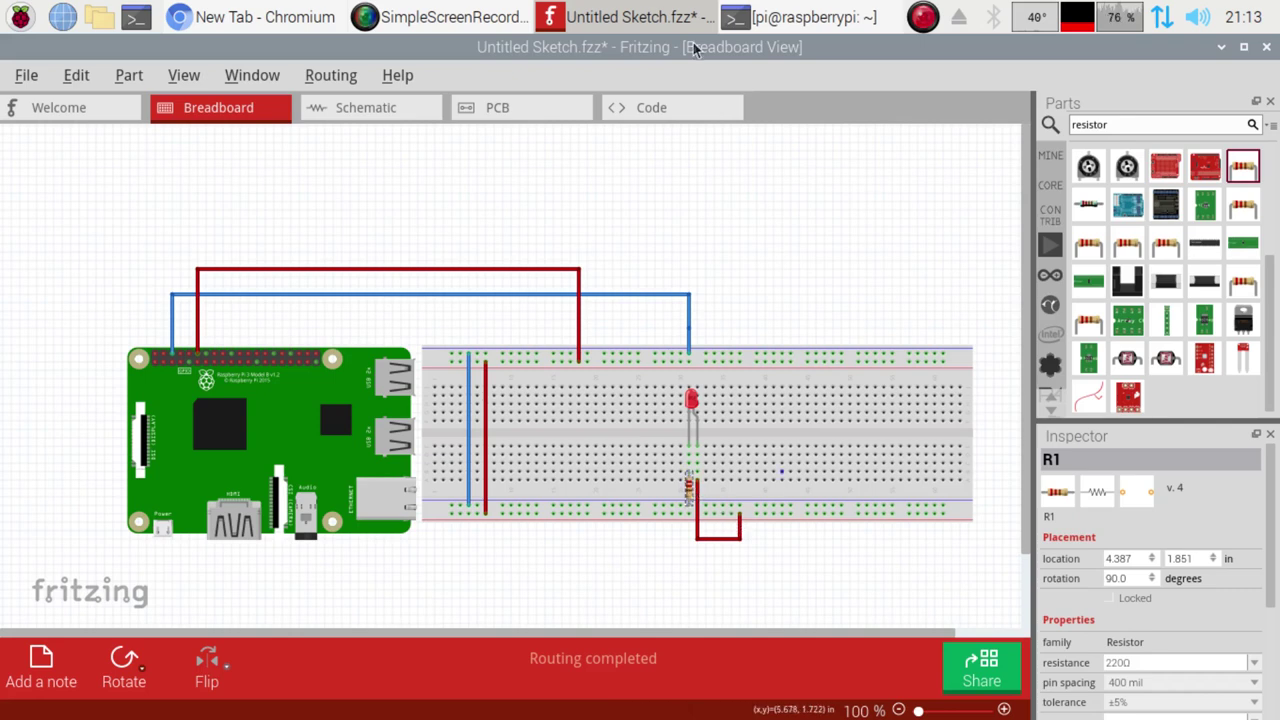
- In the Schematic view, move R1 between LED1 and the GND pin, to about -1.705, 0.657 in
left_click(393, 116)
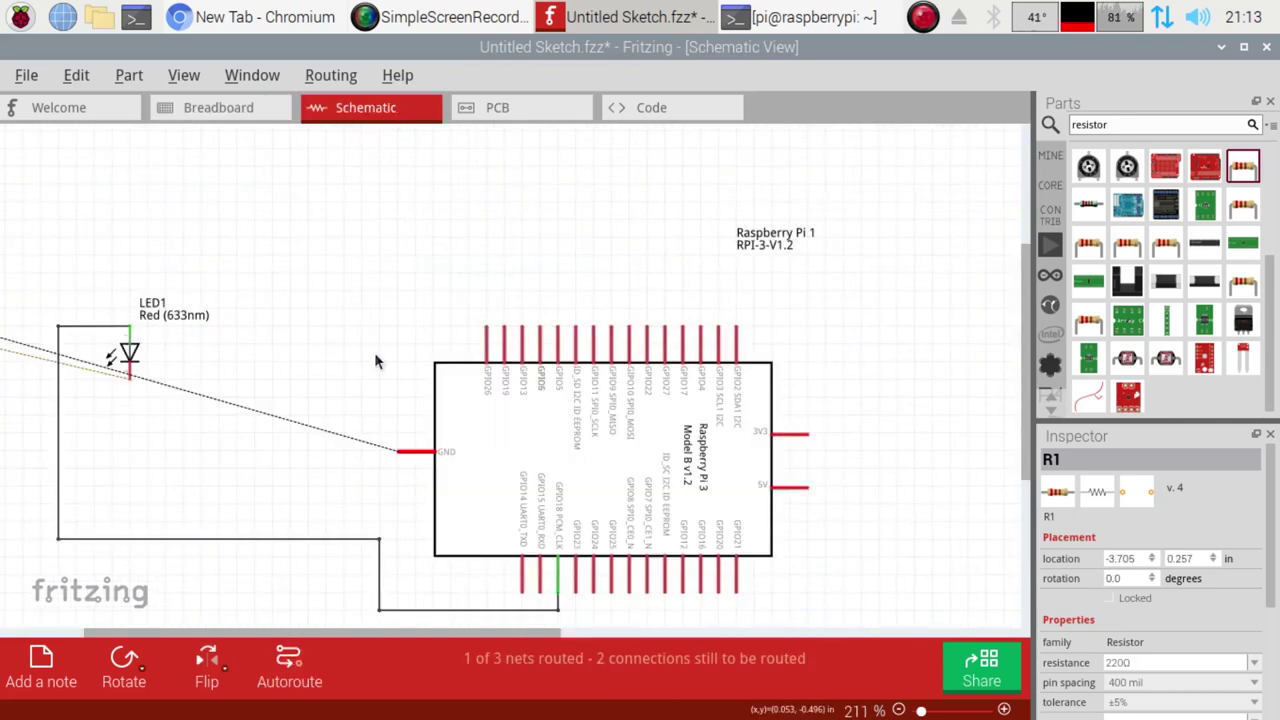
left_click_drag(252, 636, 128, 640)
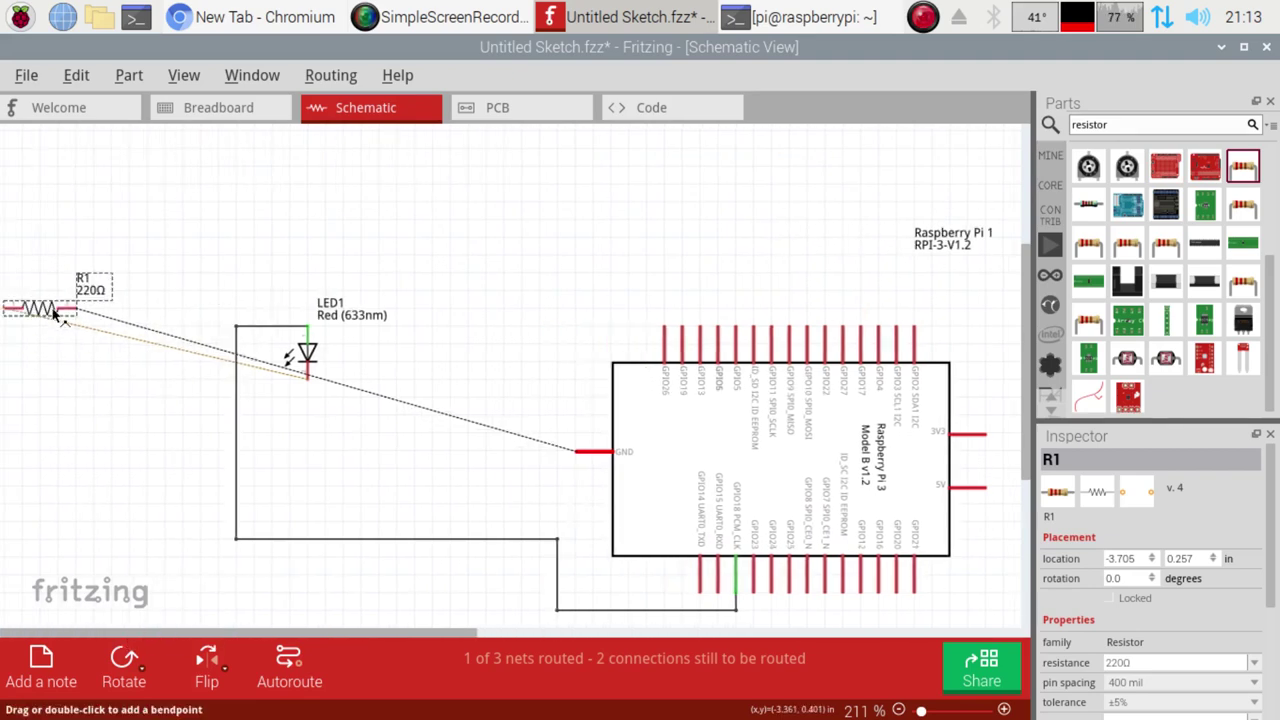
left_click_drag(103, 311, 413, 385)
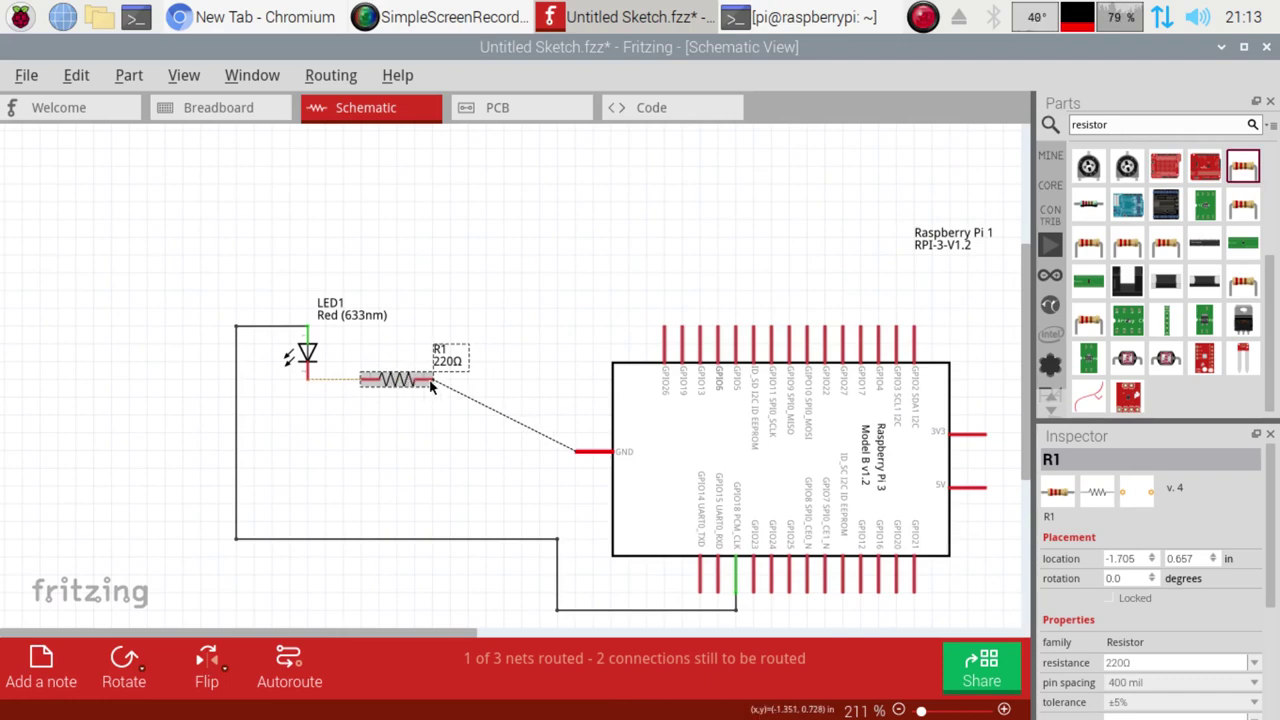
- Wire R1's ends to the Raspberry Pi's GND pin and to LED1's cathode in the schematic
left_click(437, 385)
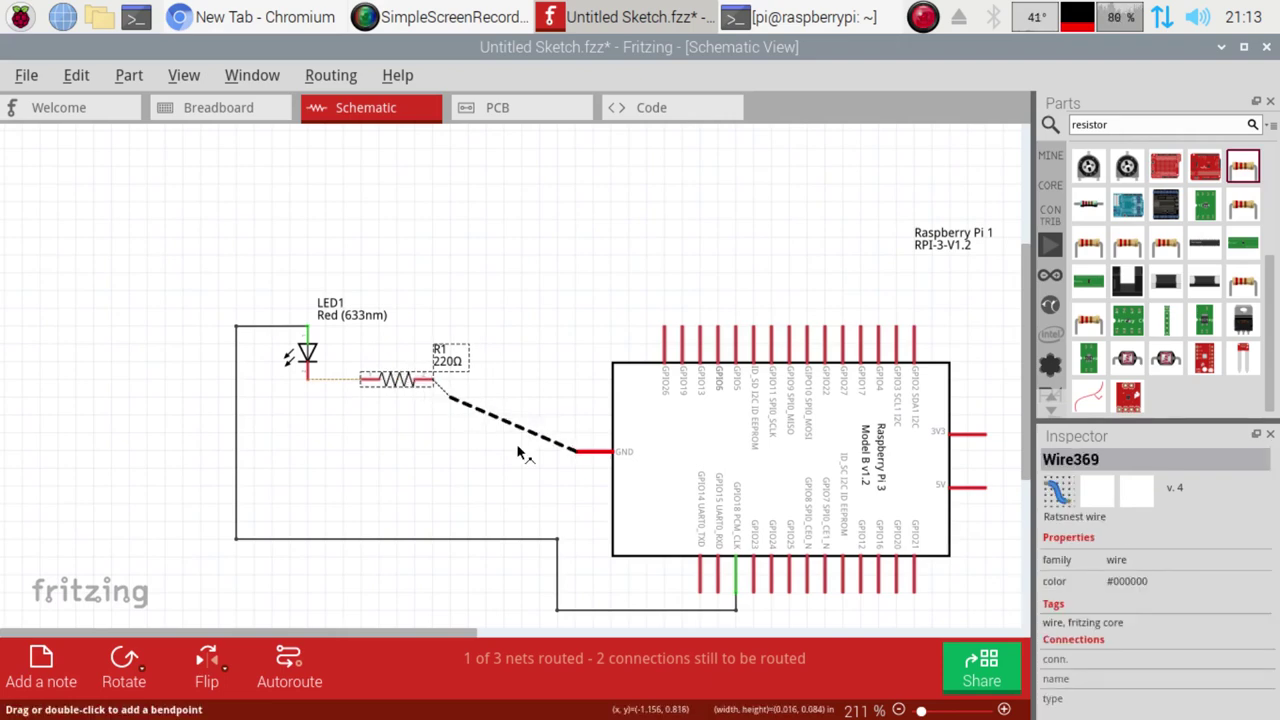
double_click(578, 455)
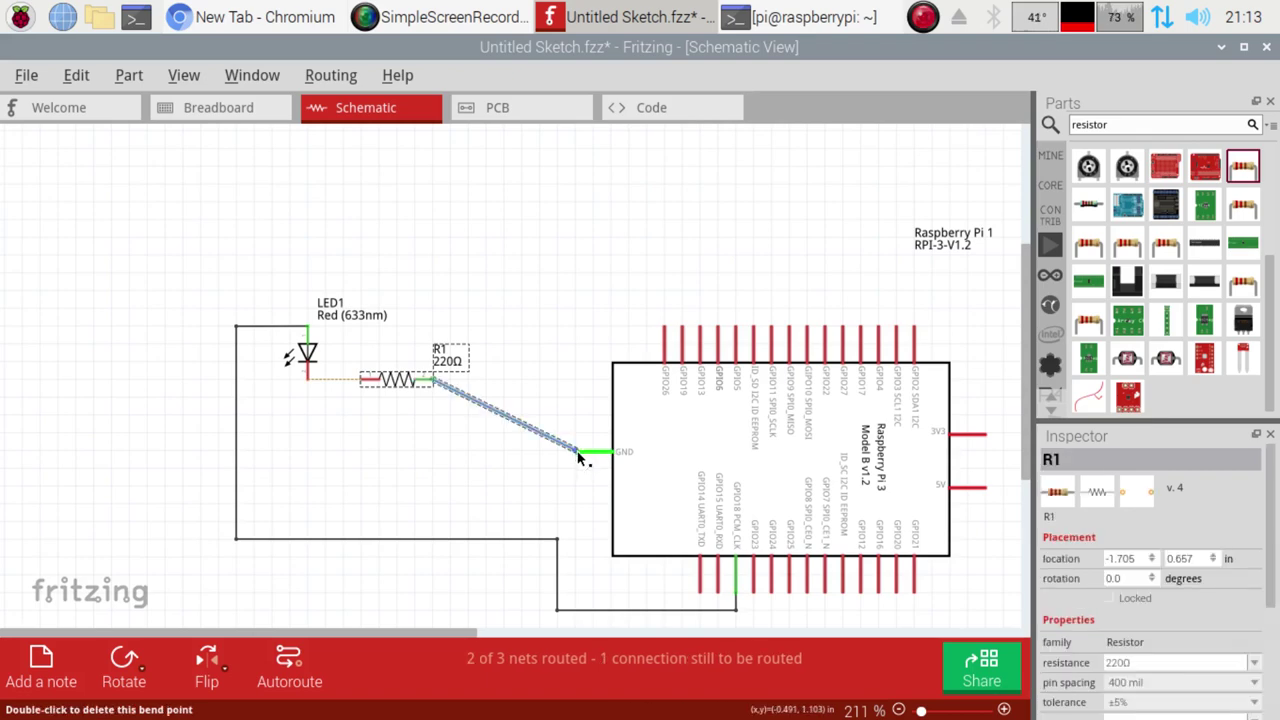
left_click_drag(362, 385, 309, 384)
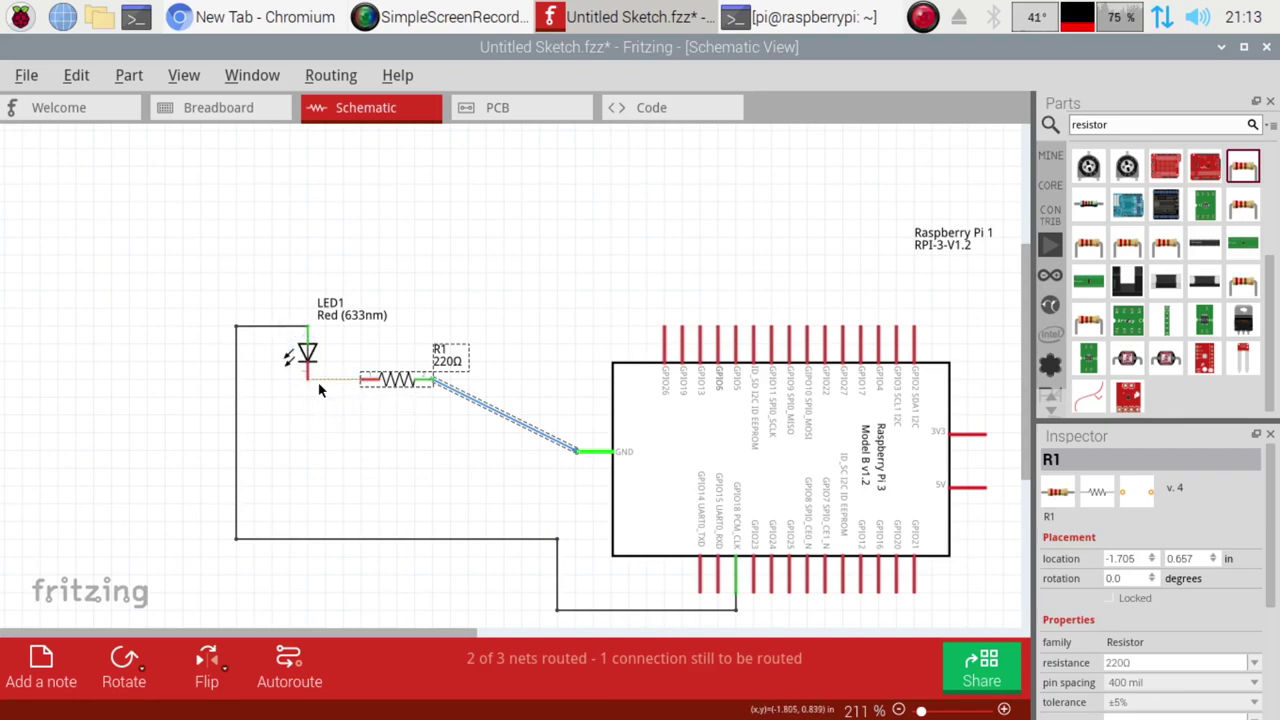
left_click(316, 380)
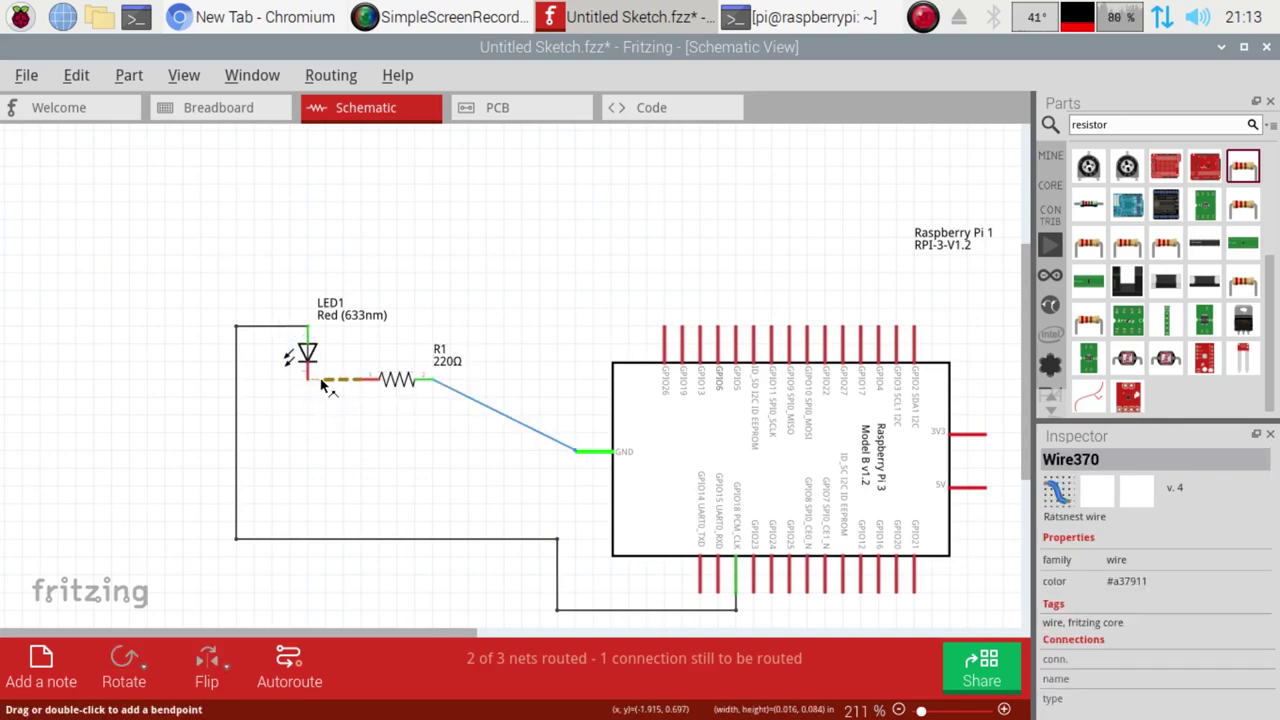
double_click(316, 388)
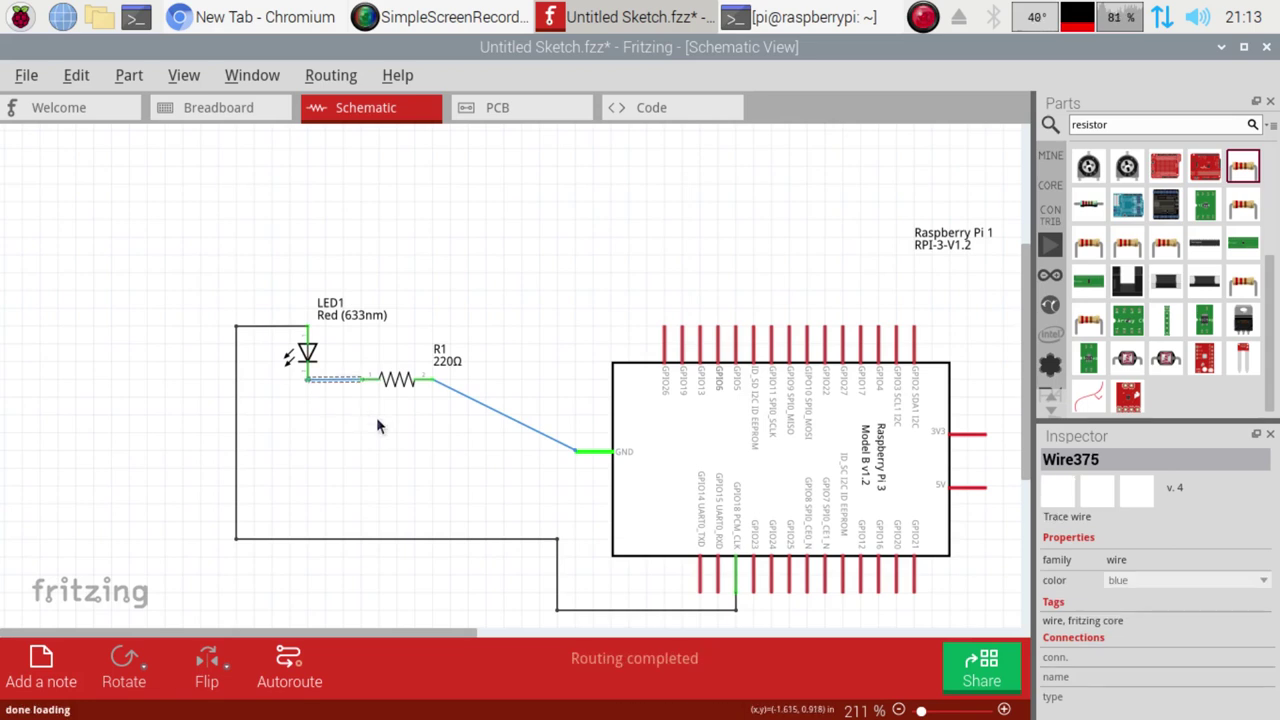
left_click(380, 425)
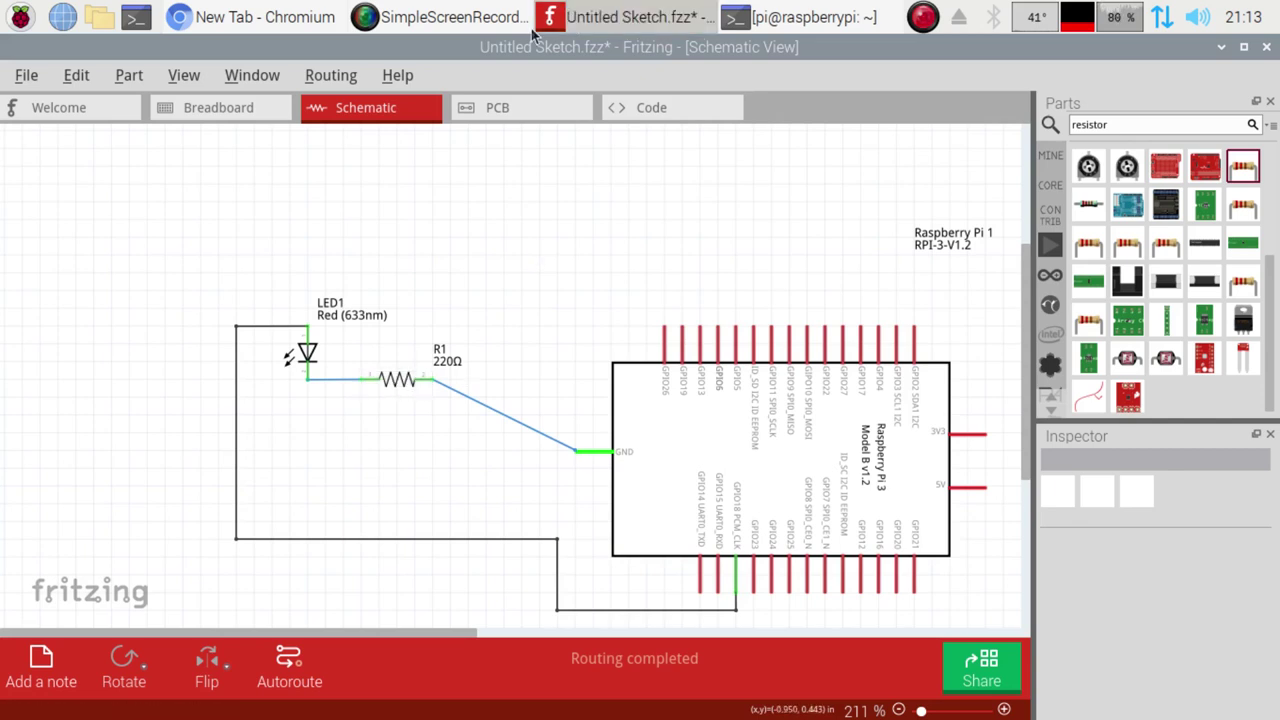
- In the PCB view, move R1 onto the board under the header's last pin, to about 2.362, 0.757 in
left_click(505, 107)
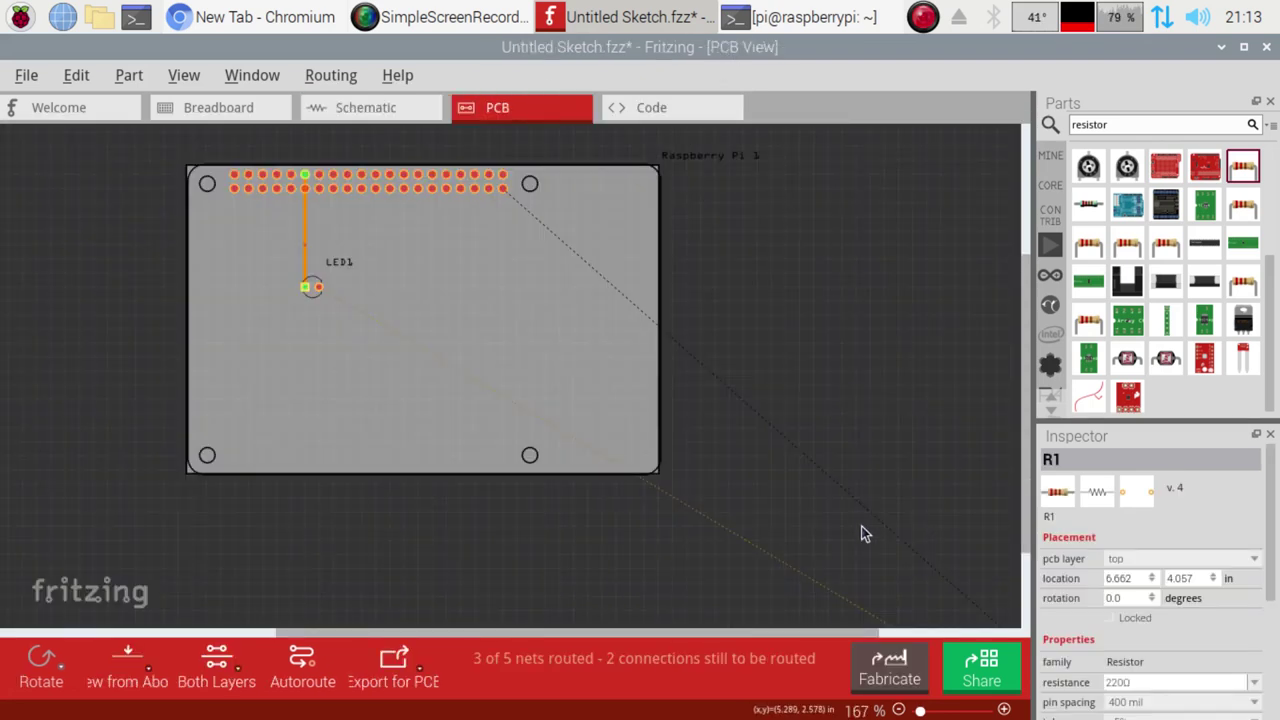
scroll(1027, 555, "down", 3)
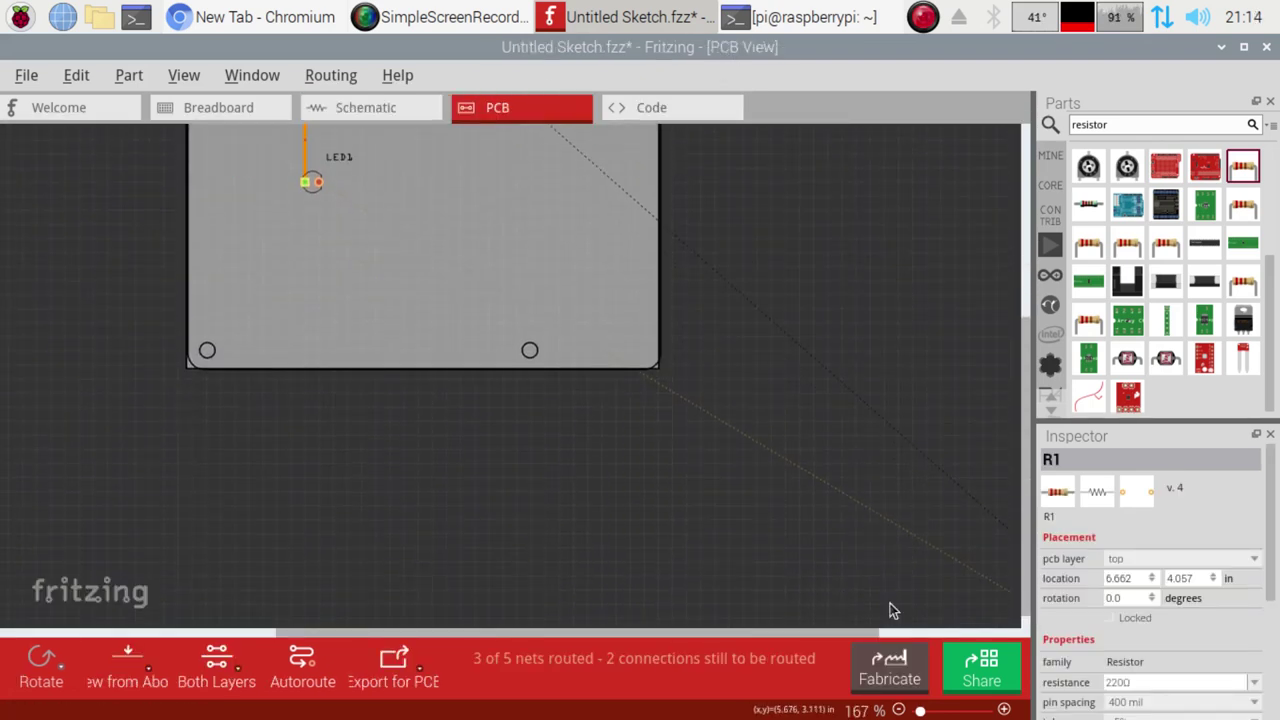
left_click_drag(830, 633, 912, 633)
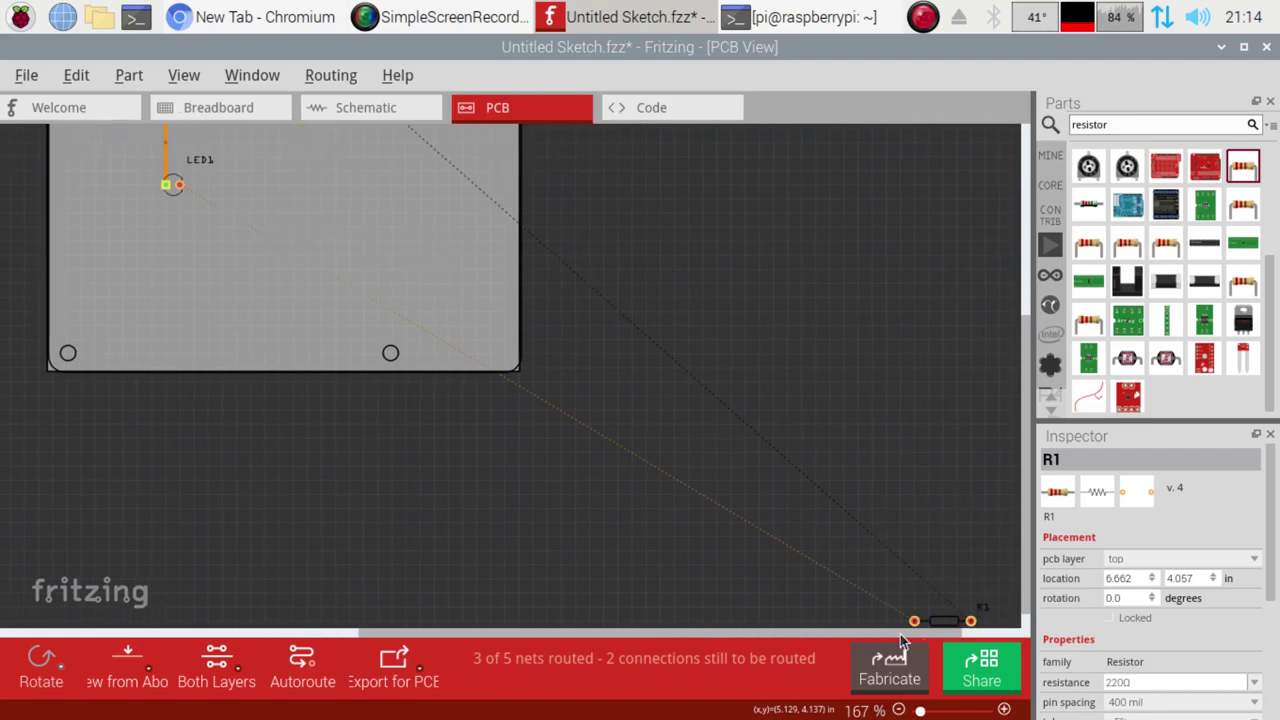
left_click_drag(758, 487, 339, 172)
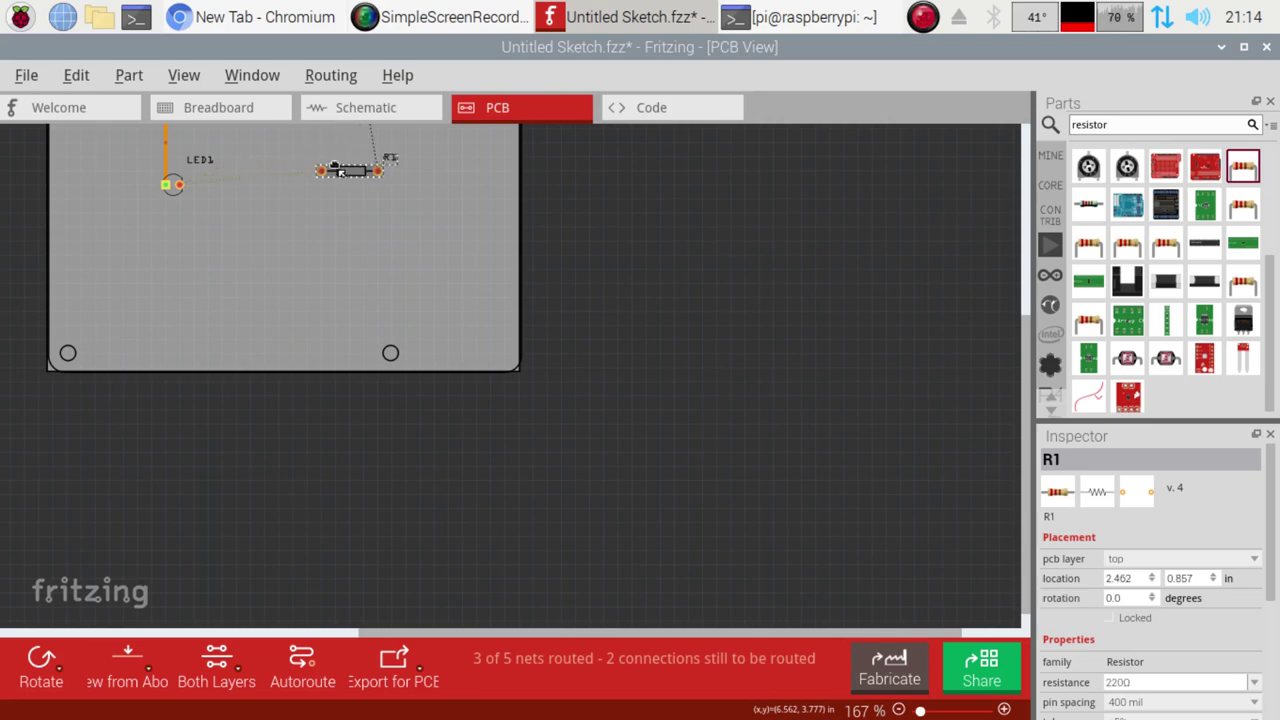
key("Up")
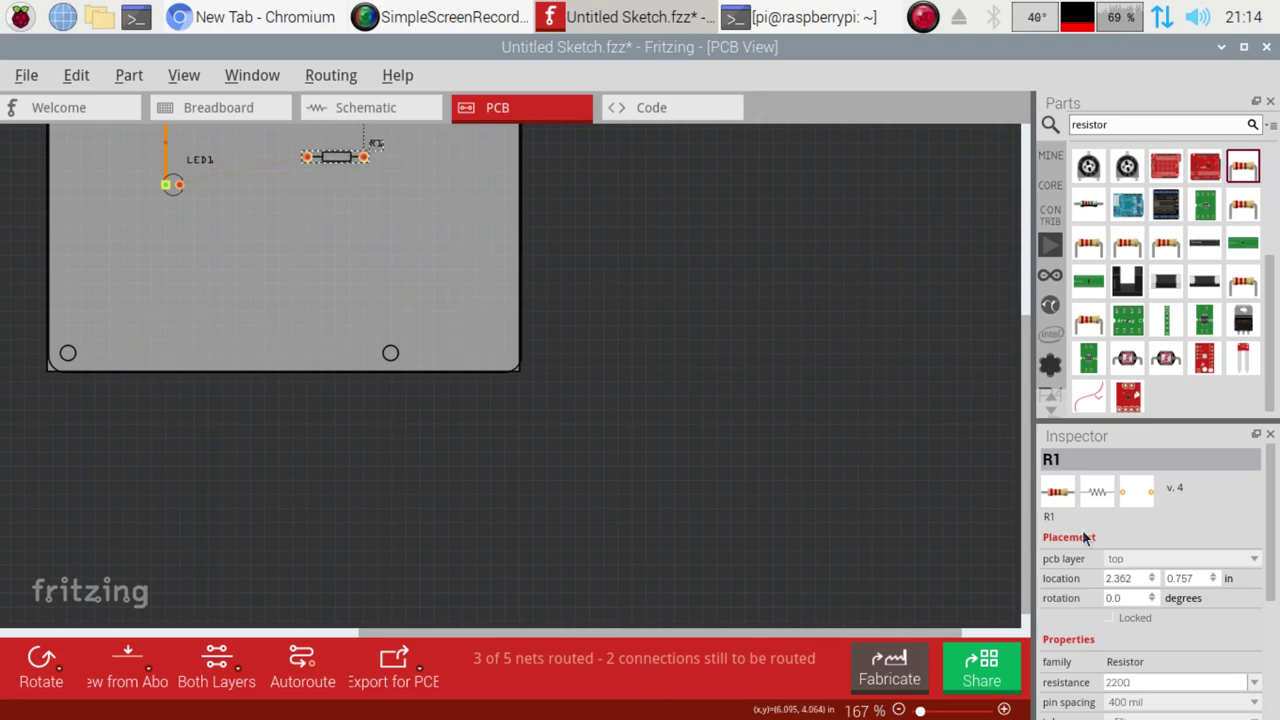
scroll(887, 618, "up", 3)
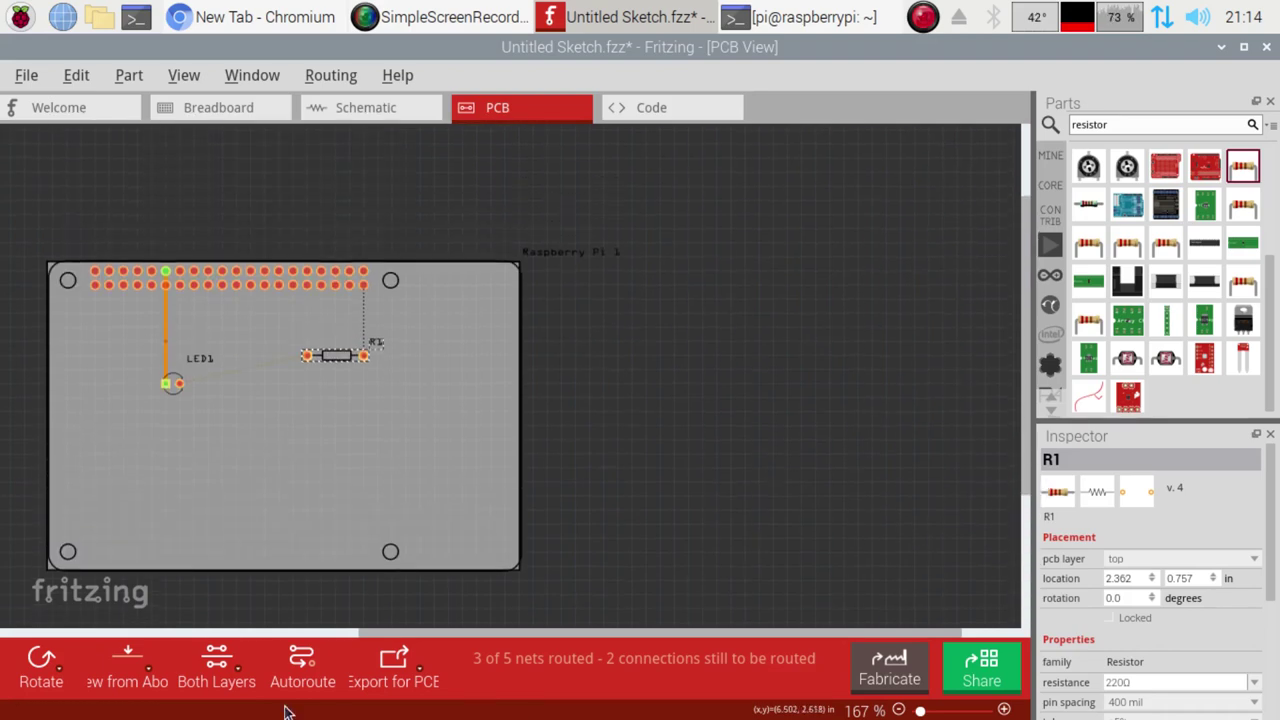
- Route a trace on the PCB from the header's last pin to R1's nearest end
left_click_drag(395, 635, 300, 634)
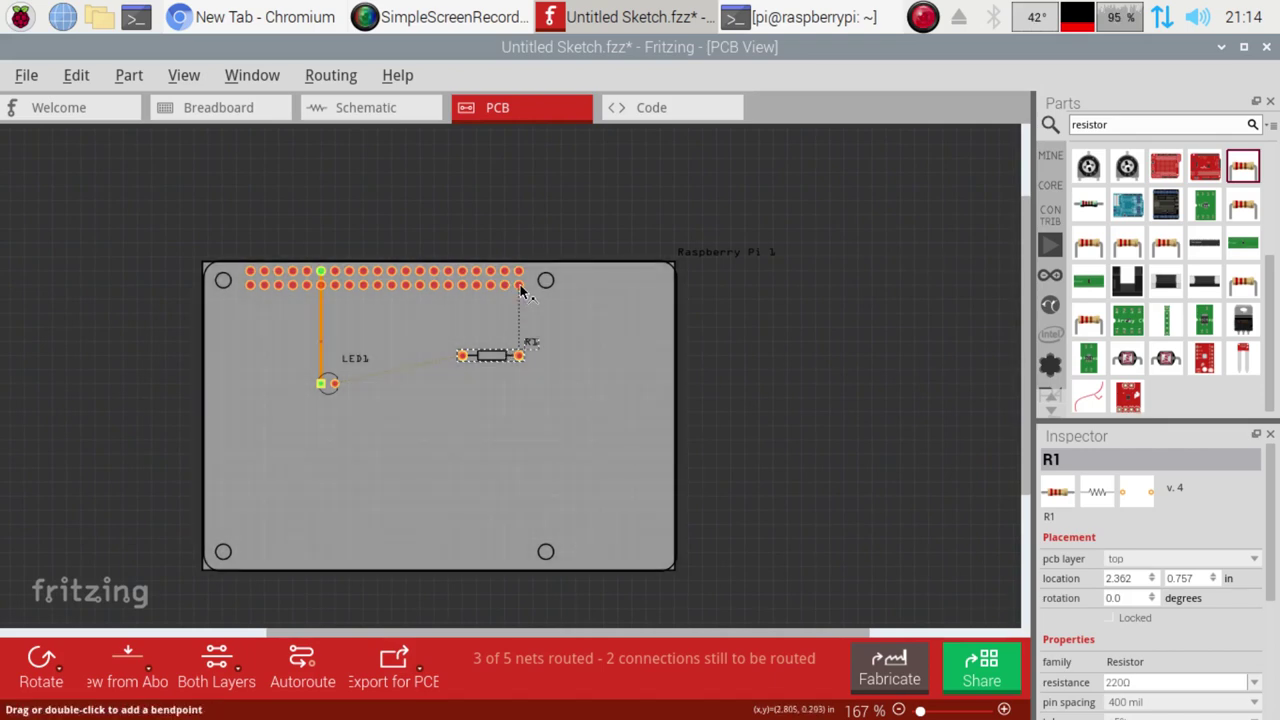
left_click_drag(520, 290, 522, 358)
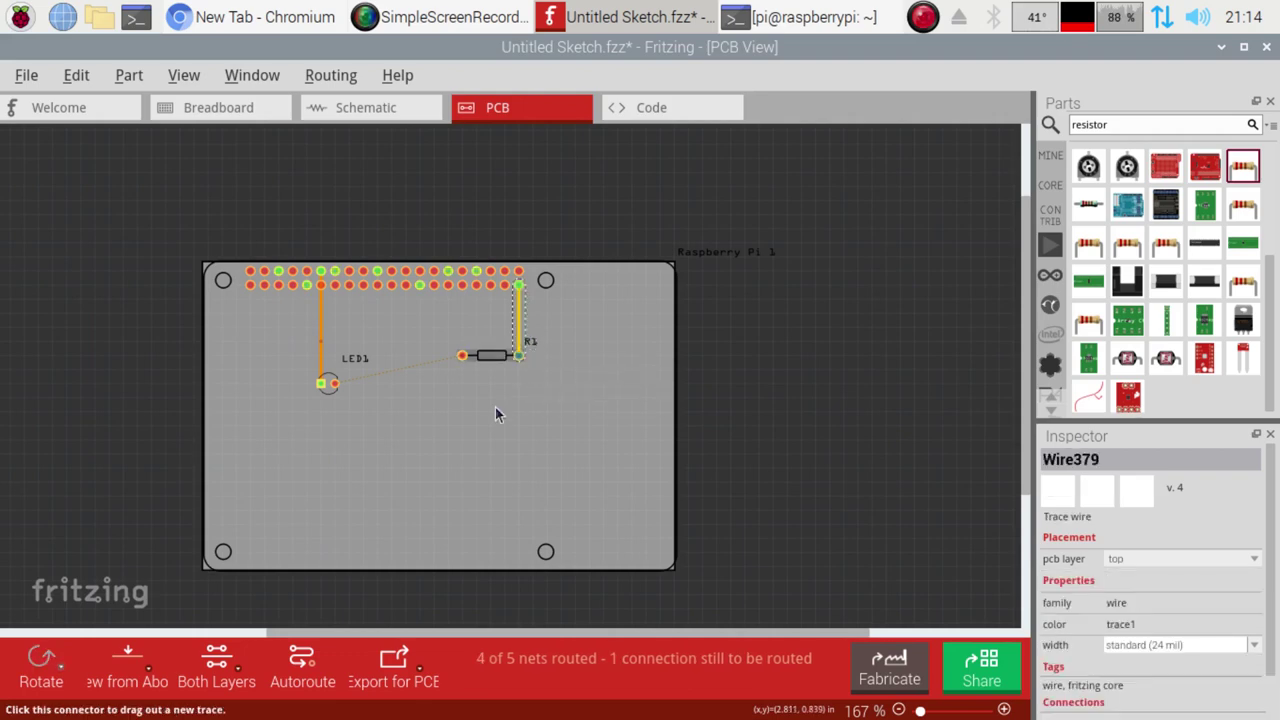
- Move LED1 up level with R1, to about 1.304, 0.678 in, and route a trace from its free pad to R1
right_click(338, 391)
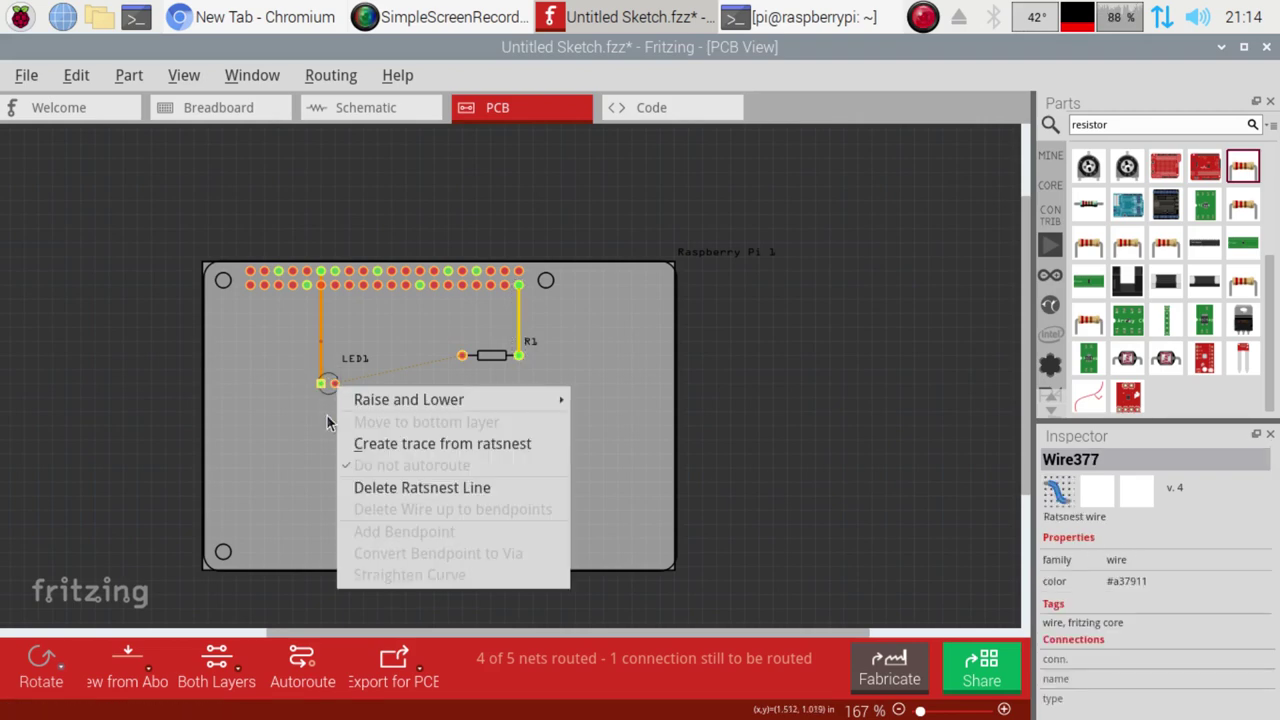
left_click(333, 420)
left_click_drag(340, 402, 345, 370)
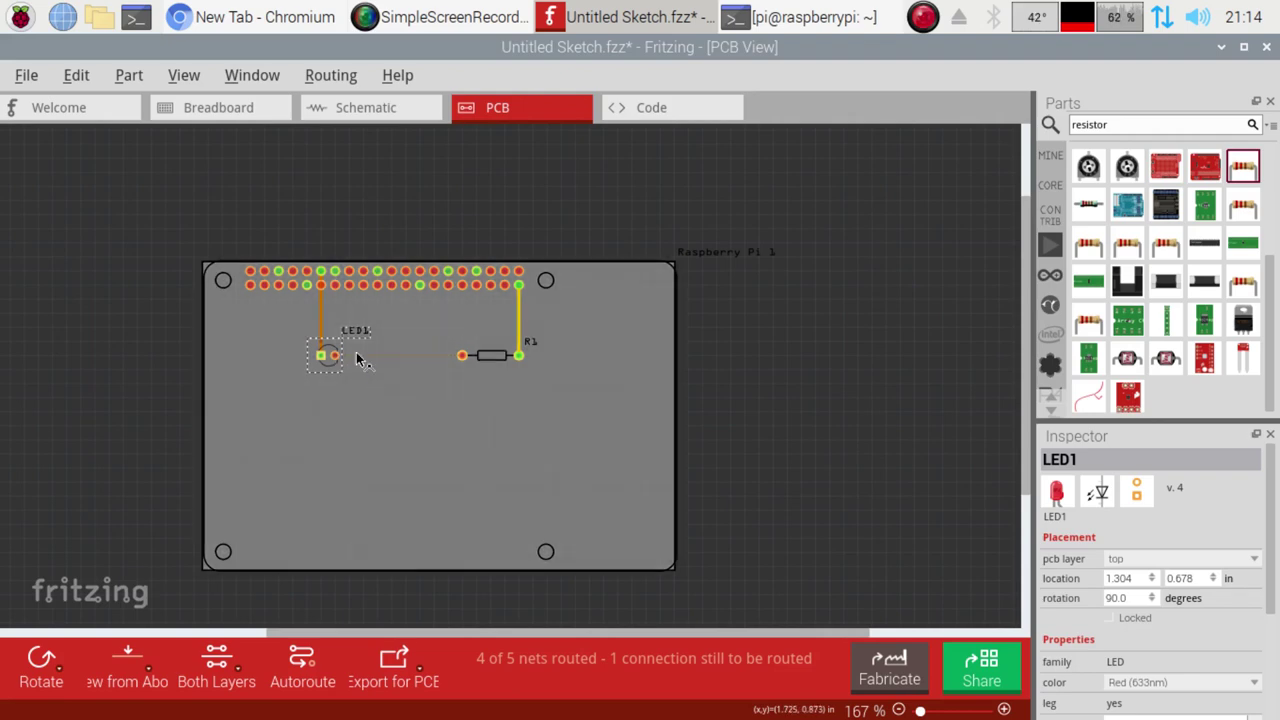
left_click_drag(336, 360, 466, 355)
left_click(388, 480)
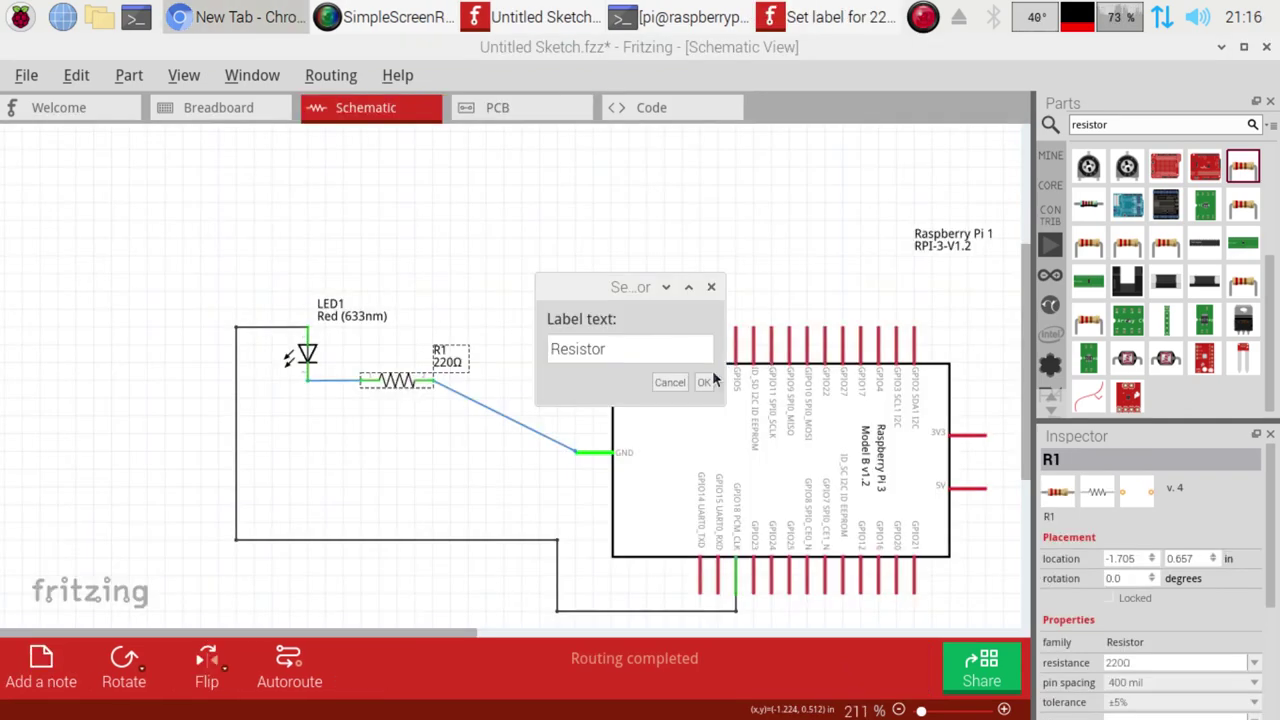
- In the schematic, label R1 as "Resistor" and LED1 as "LED on pin 18"
left_click(709, 376)
left_click(328, 310)
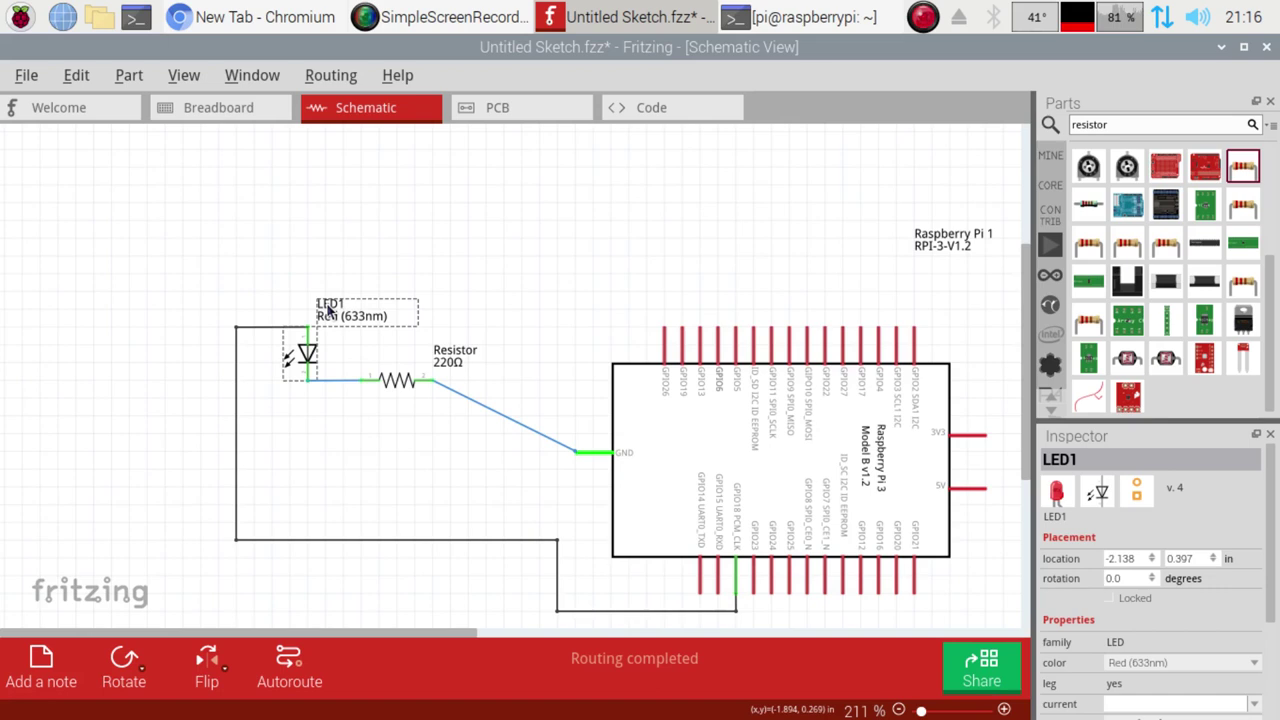
right_click(328, 310)
left_click(352, 317)
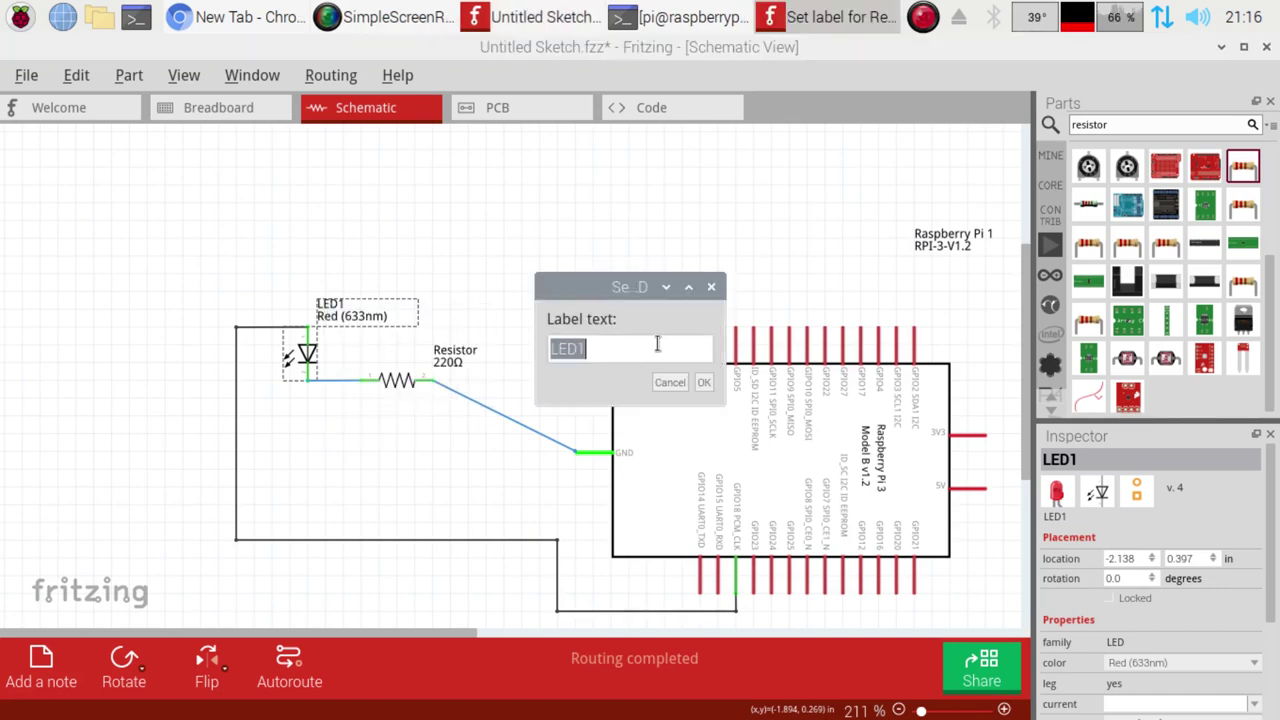
type("LED")
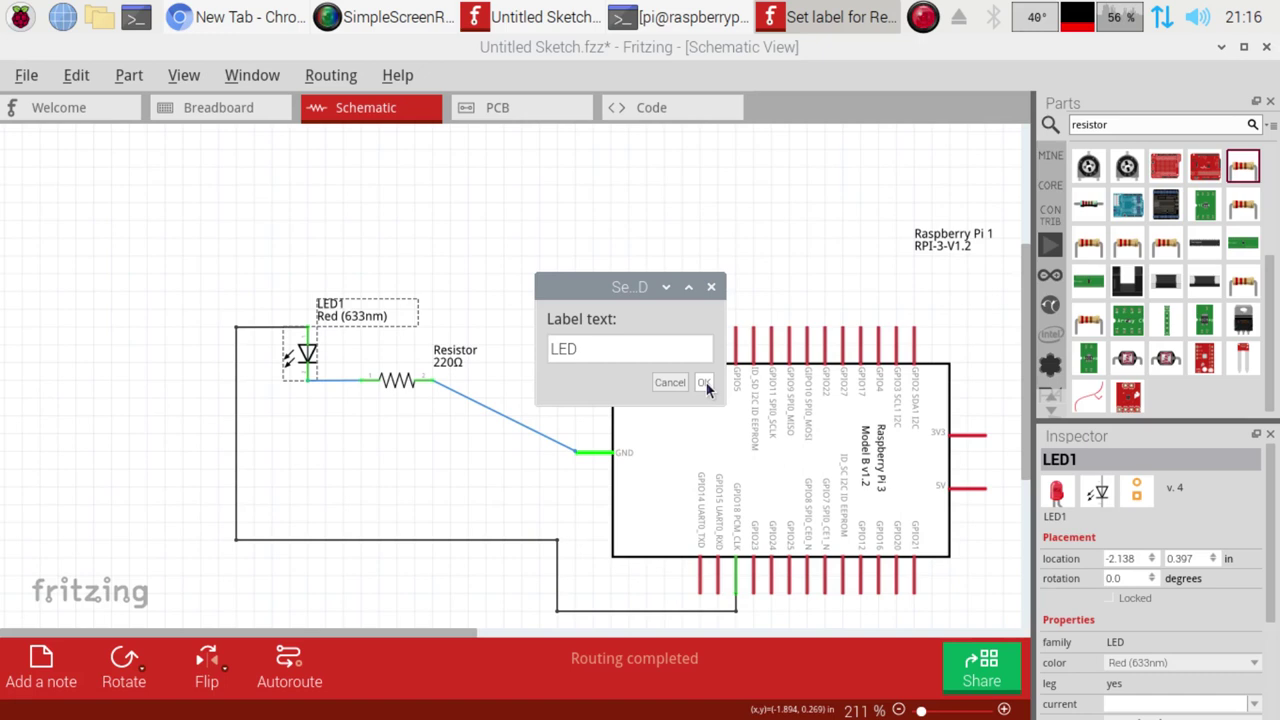
type("ib")
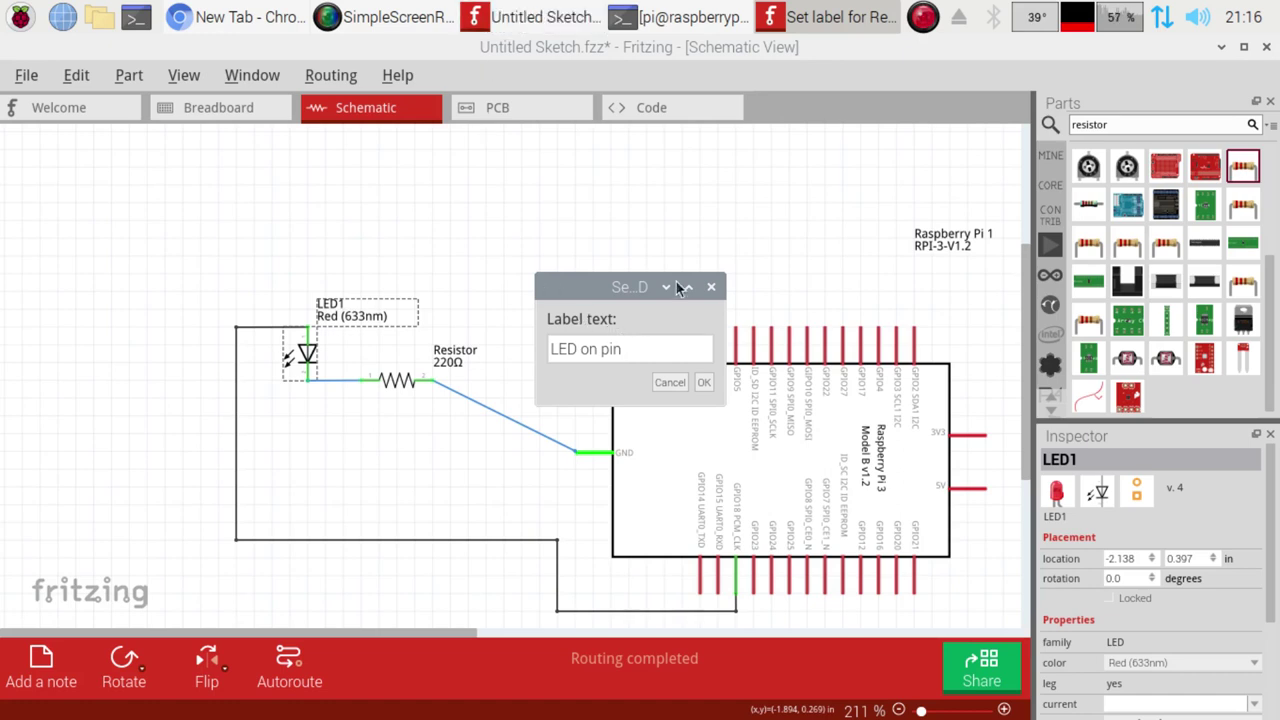
type("18")
left_click(705, 382)
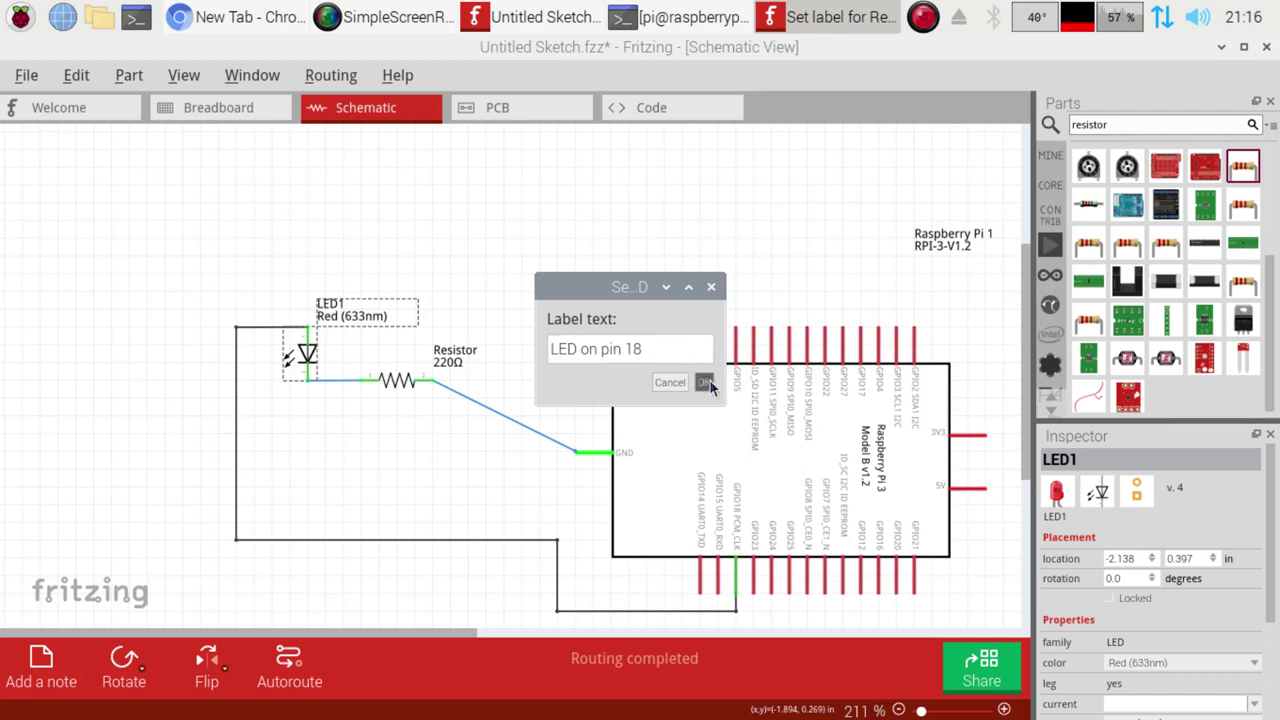
- Check which Raspberry Pi pin feeds the LED in the Breadboard view and how the part labels appear in the PCB view
left_click(197, 115)
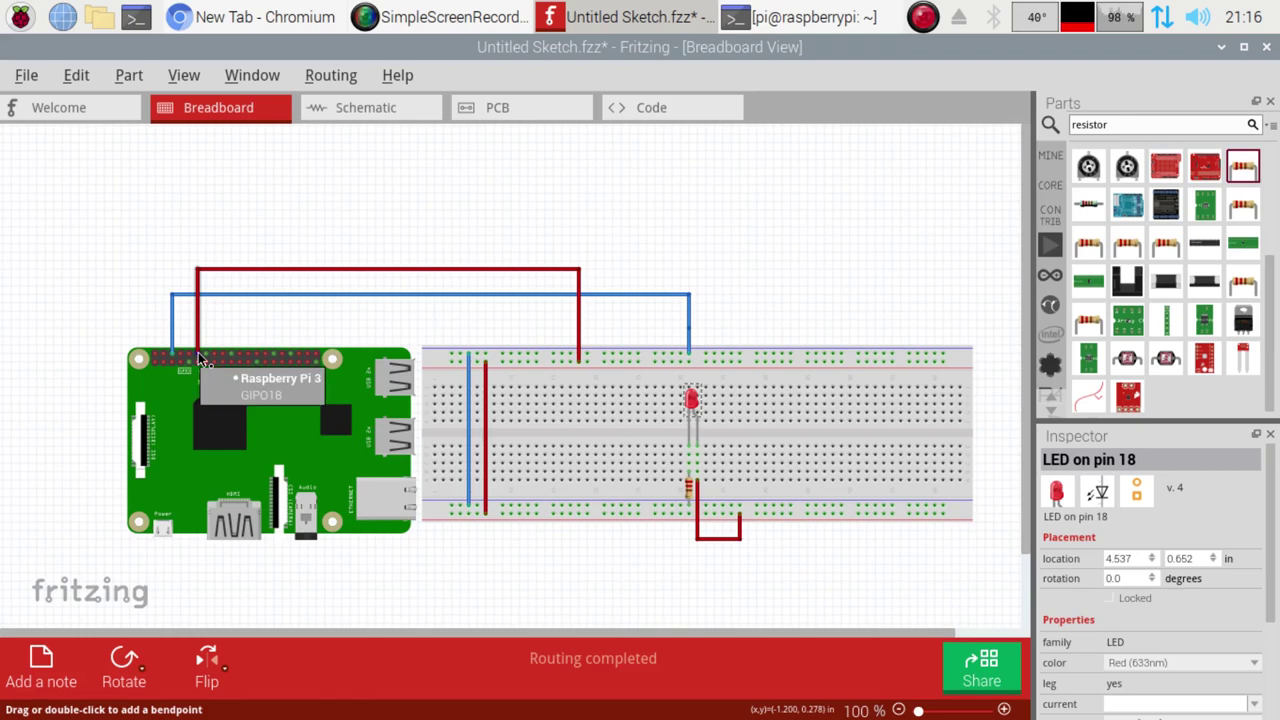
left_click(680, 10)
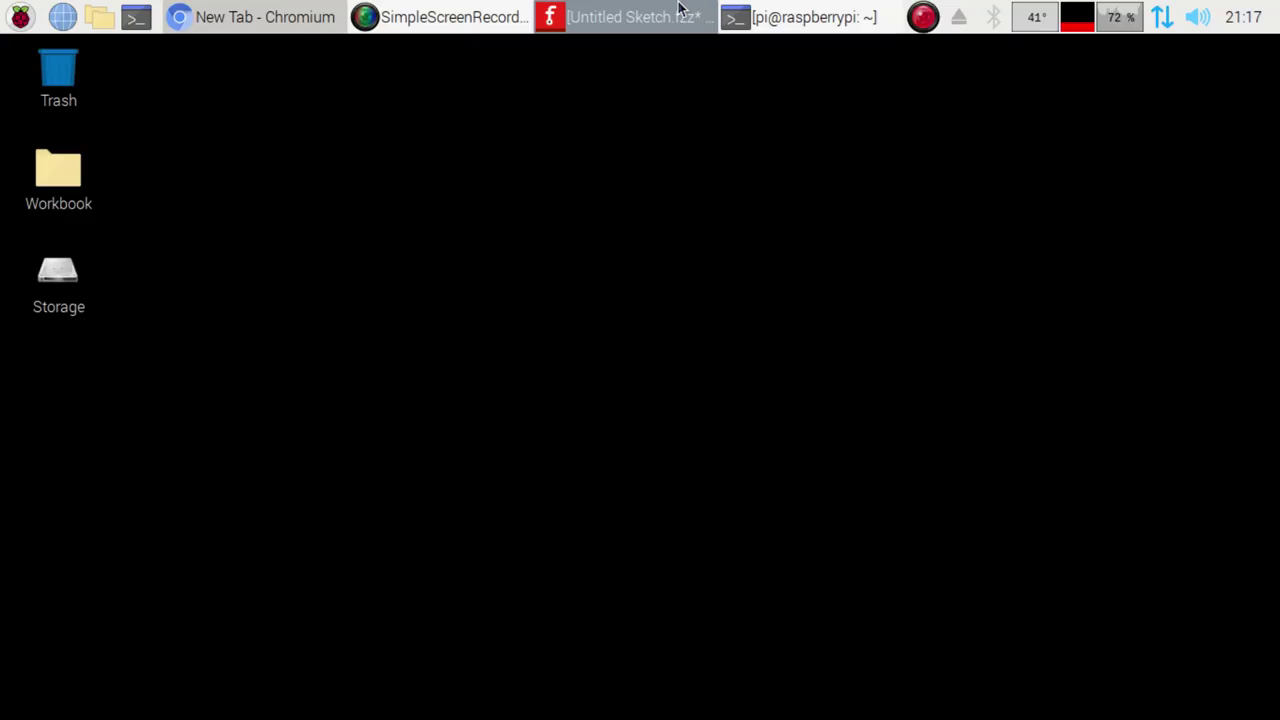
left_click(620, 16)
left_click(517, 107)
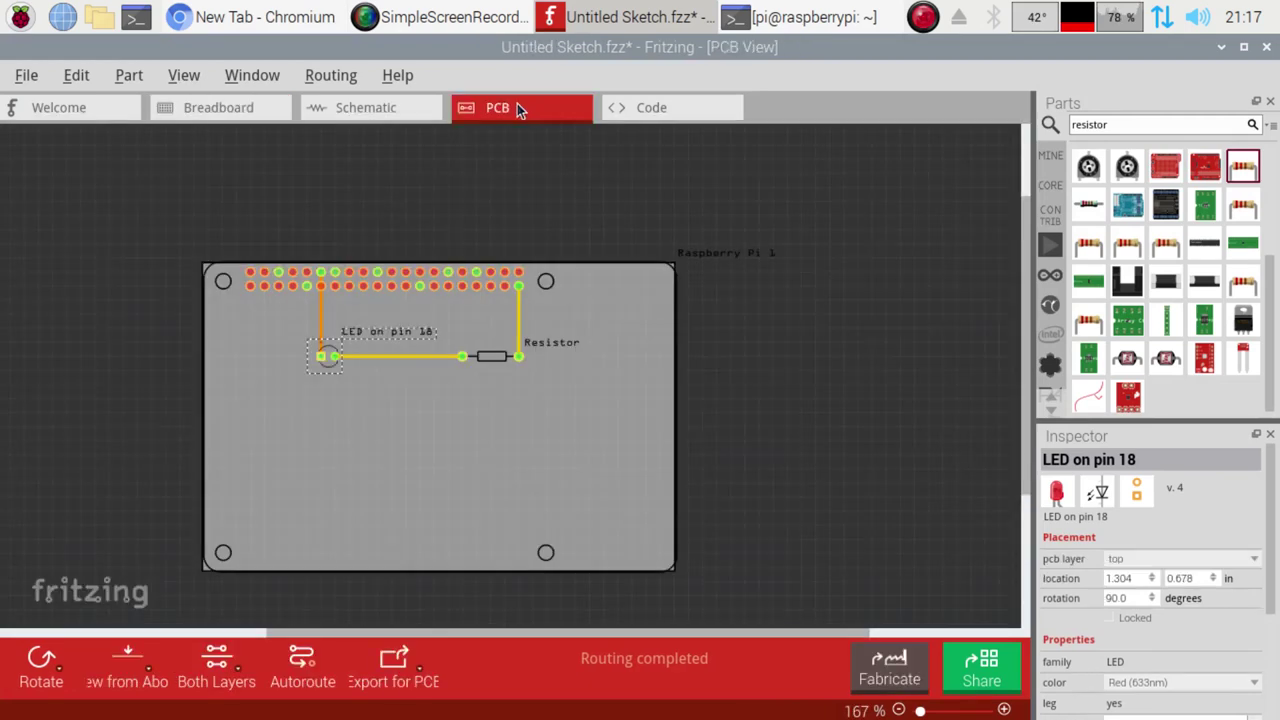
- Change the LED's label in the schematic to "LED on GPIO 18"
left_click(394, 107)
double_click(358, 308)
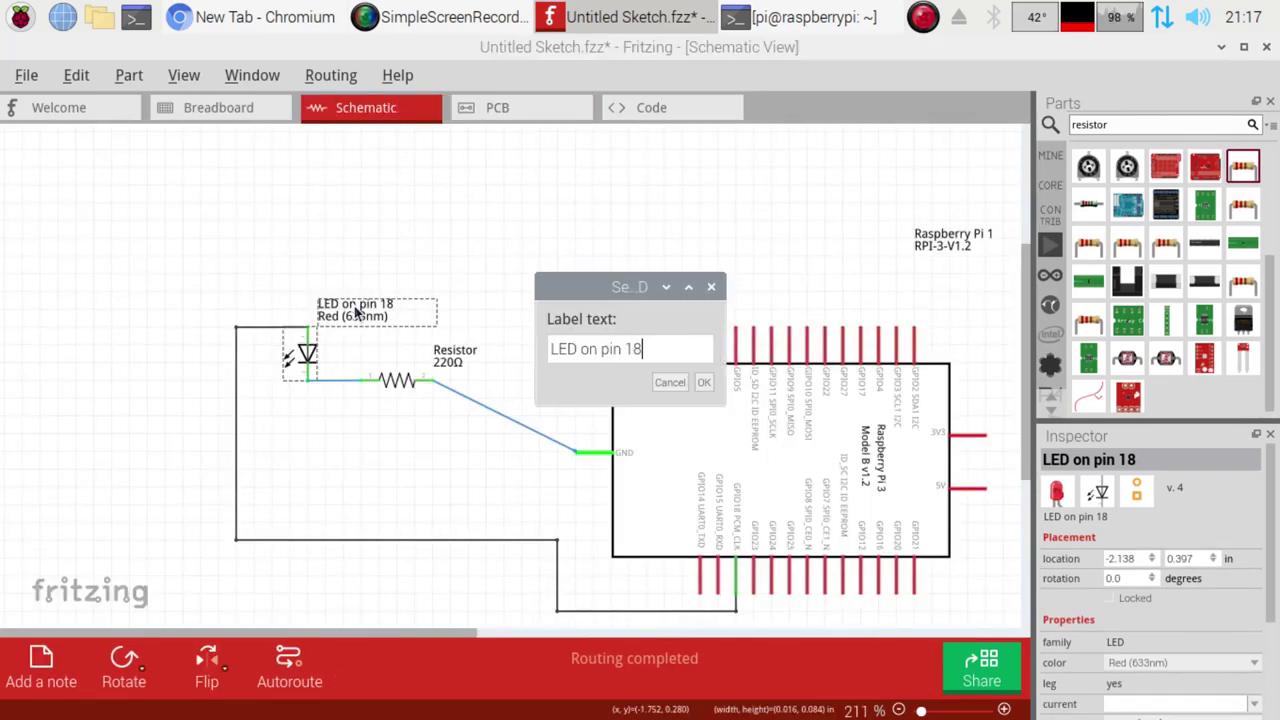
left_click(619, 348)
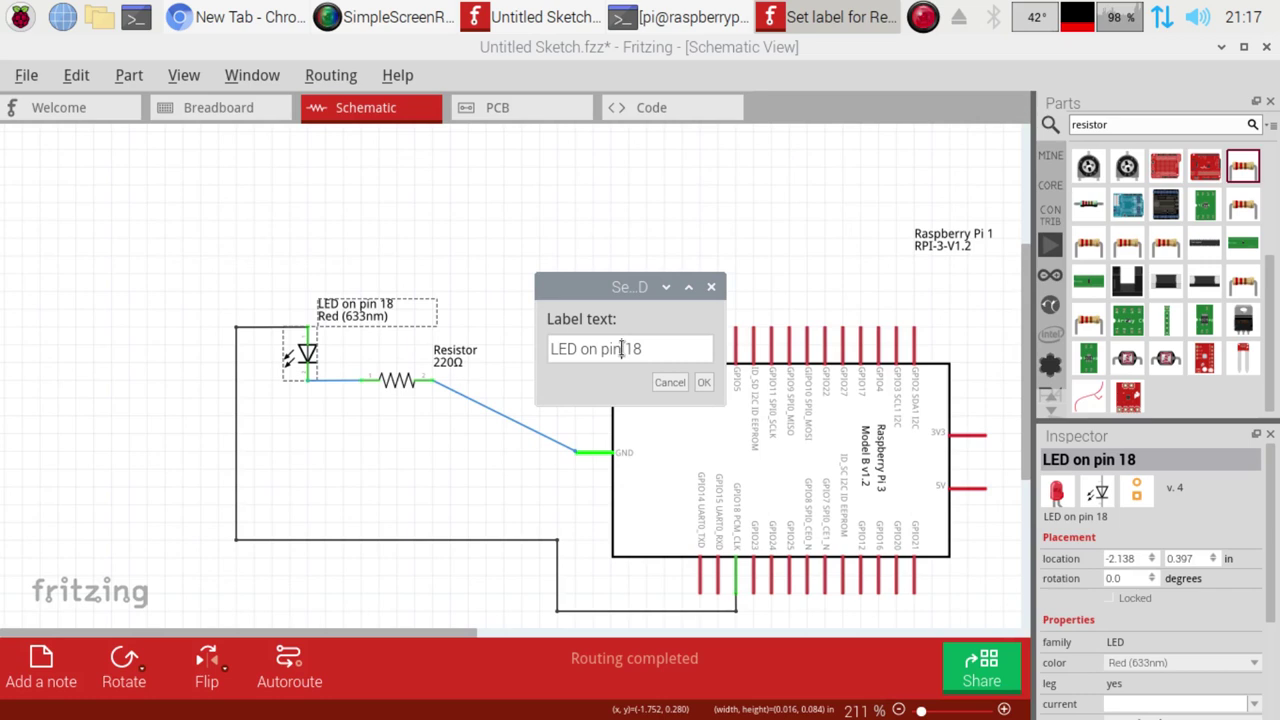
double_click(615, 348)
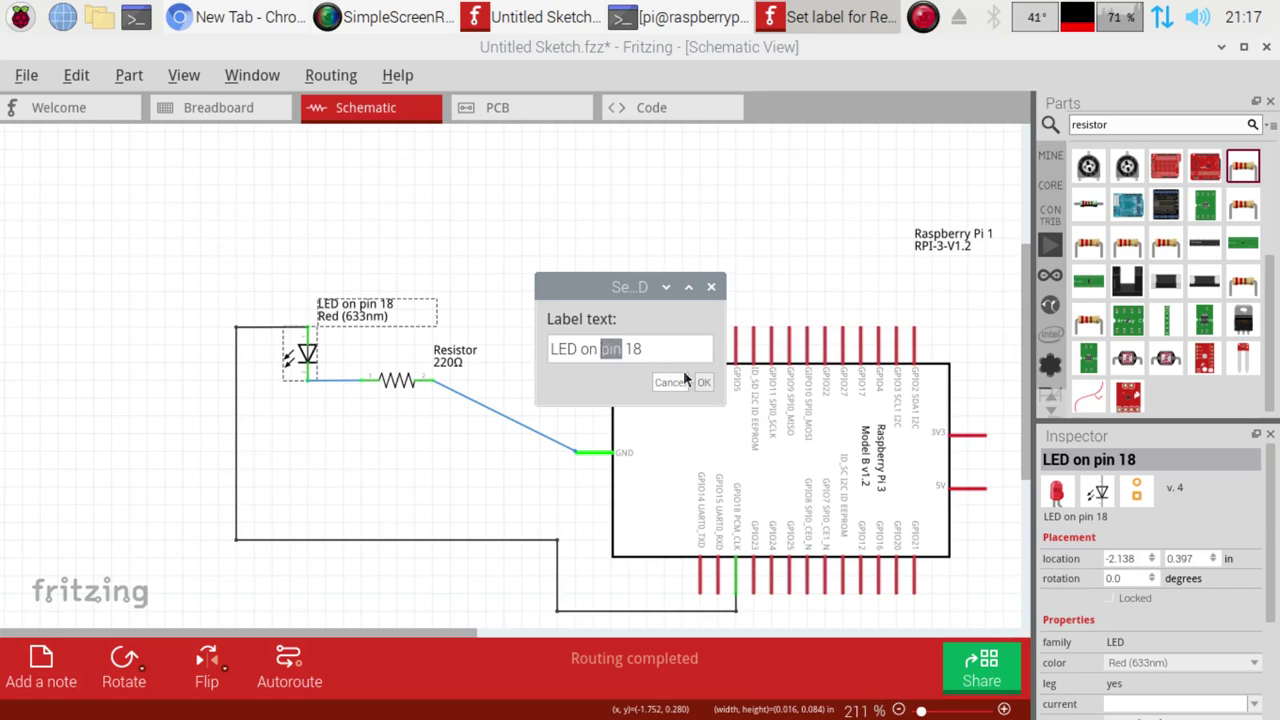
type("GPIO")
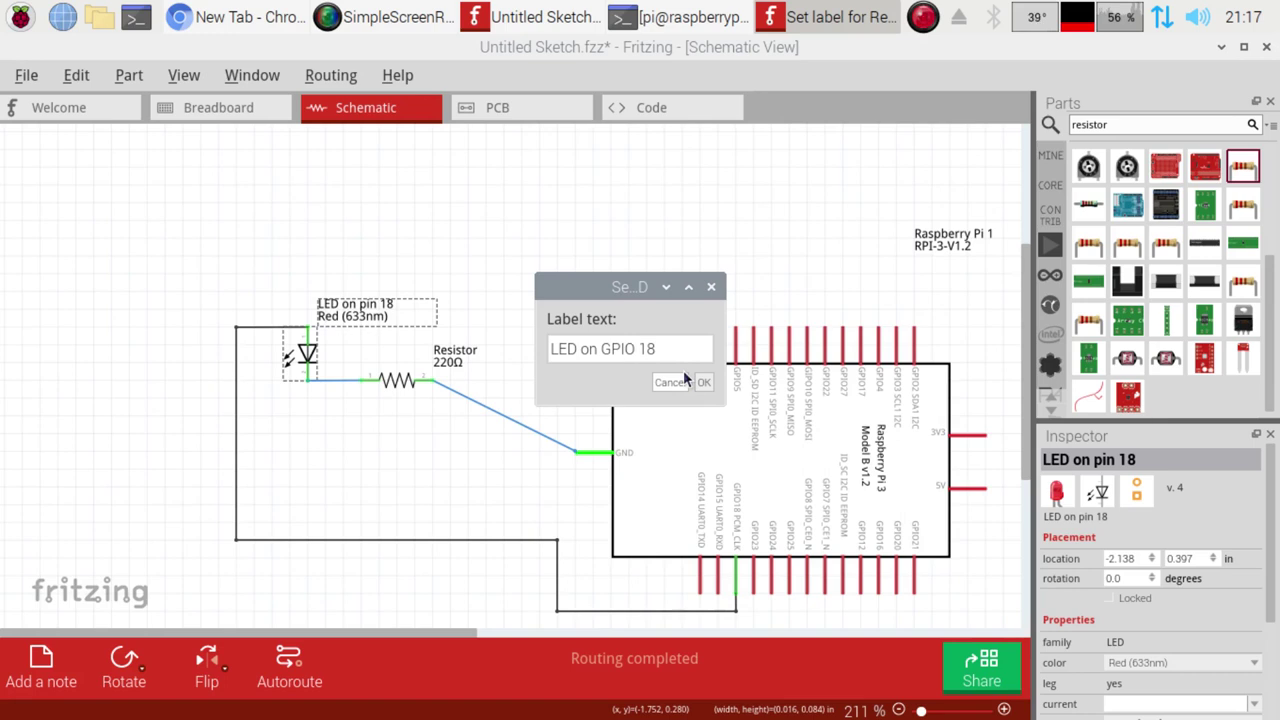
left_click(704, 382)
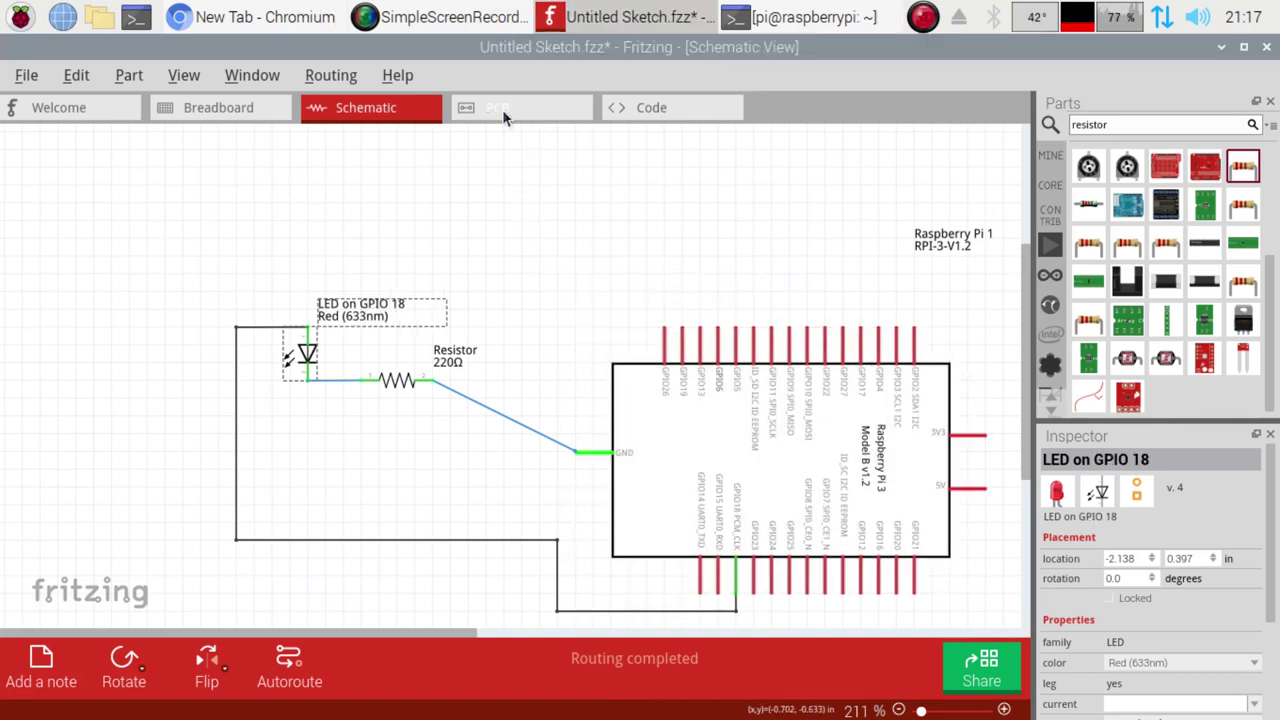
- Place a silkscreen image on the PCB below the LED and enlarge it near the board's left edge, at about 0.650, 1.070 in
left_click(502, 109)
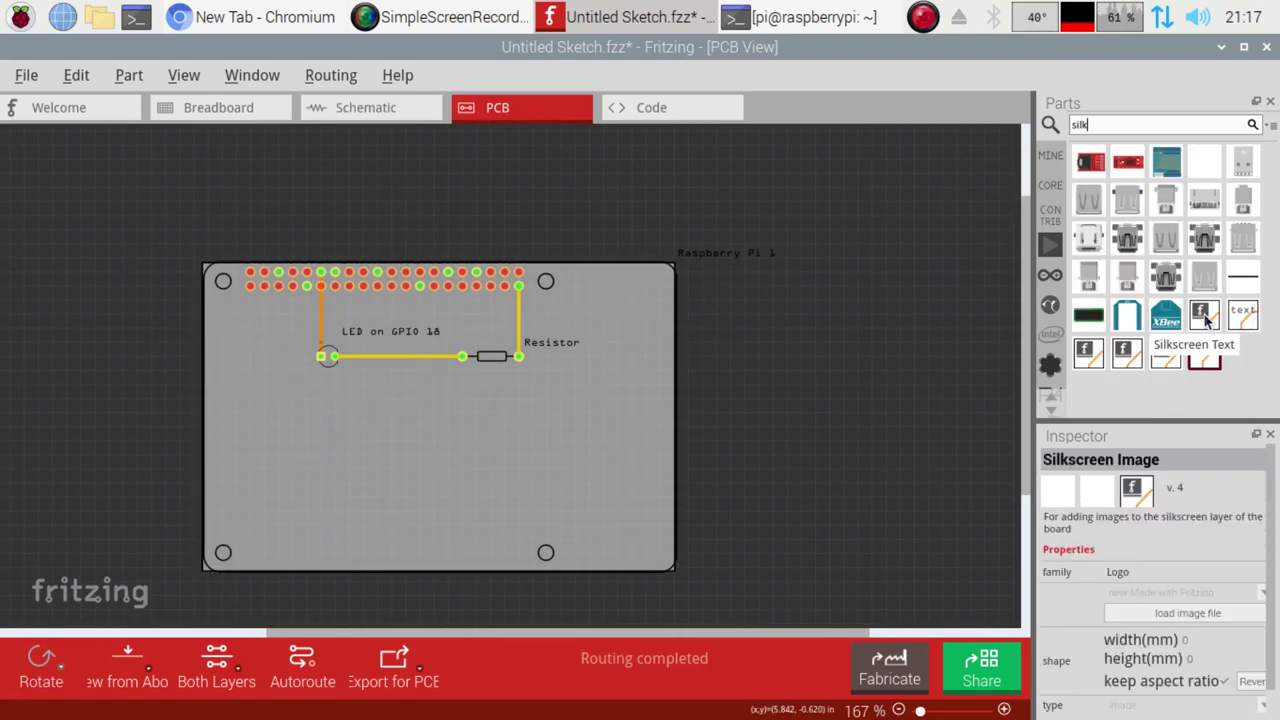
left_click_drag(1205, 318, 297, 452)
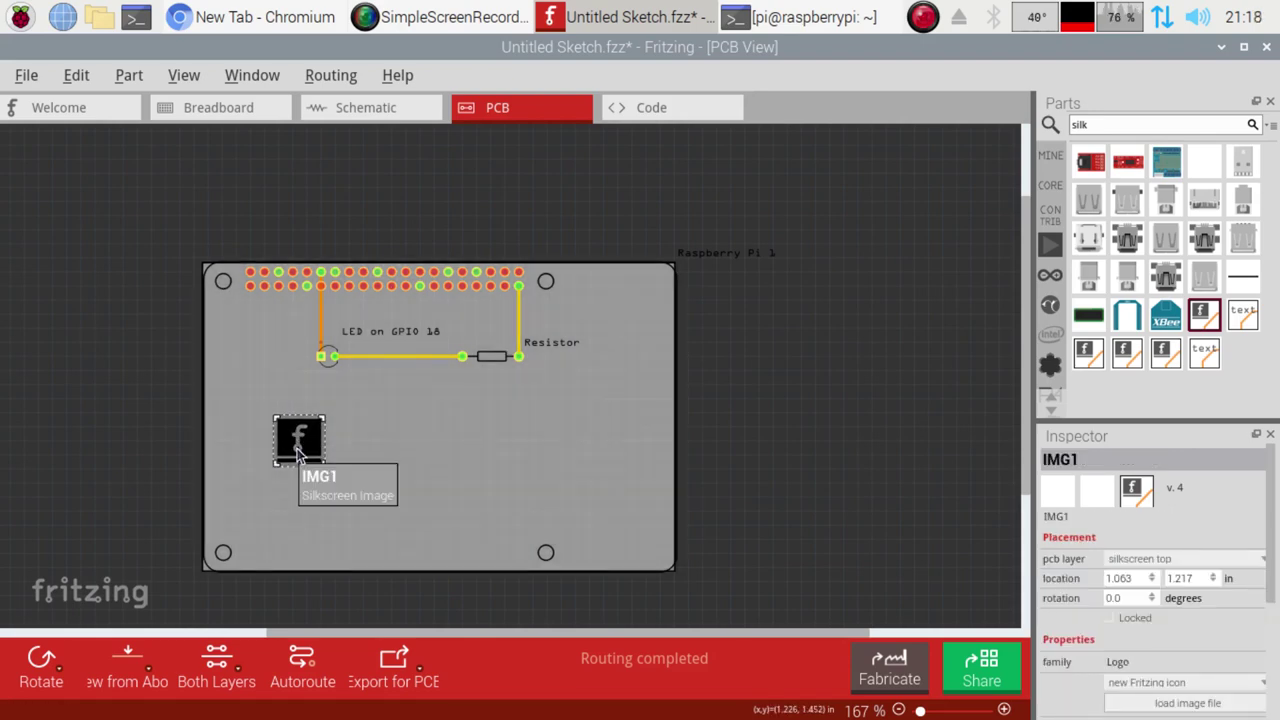
right_click(297, 453)
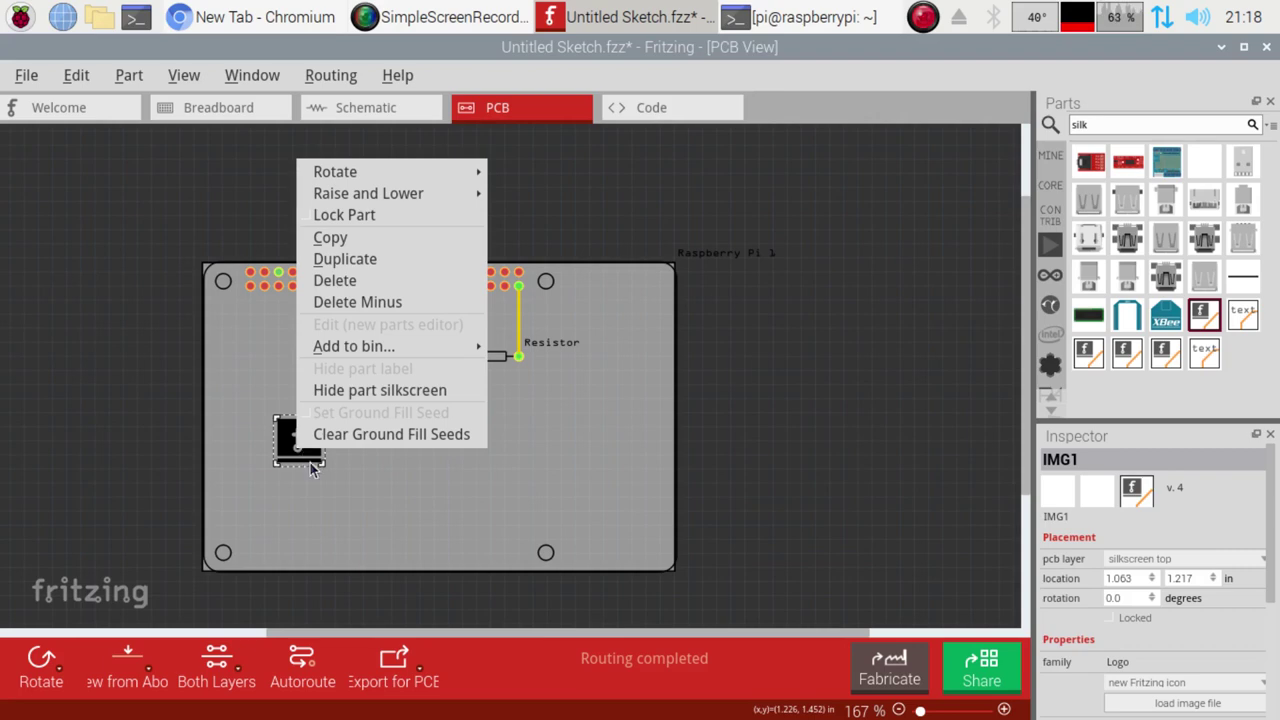
left_click(311, 470)
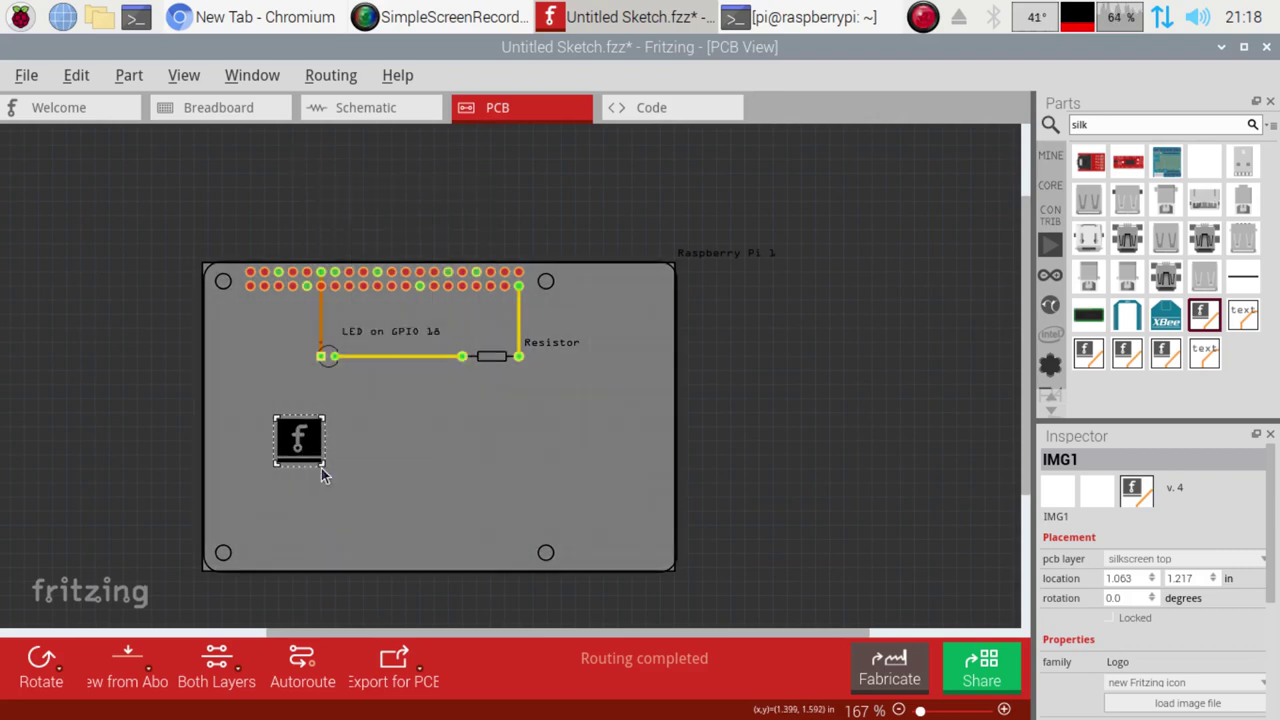
left_click_drag(322, 463, 281, 459)
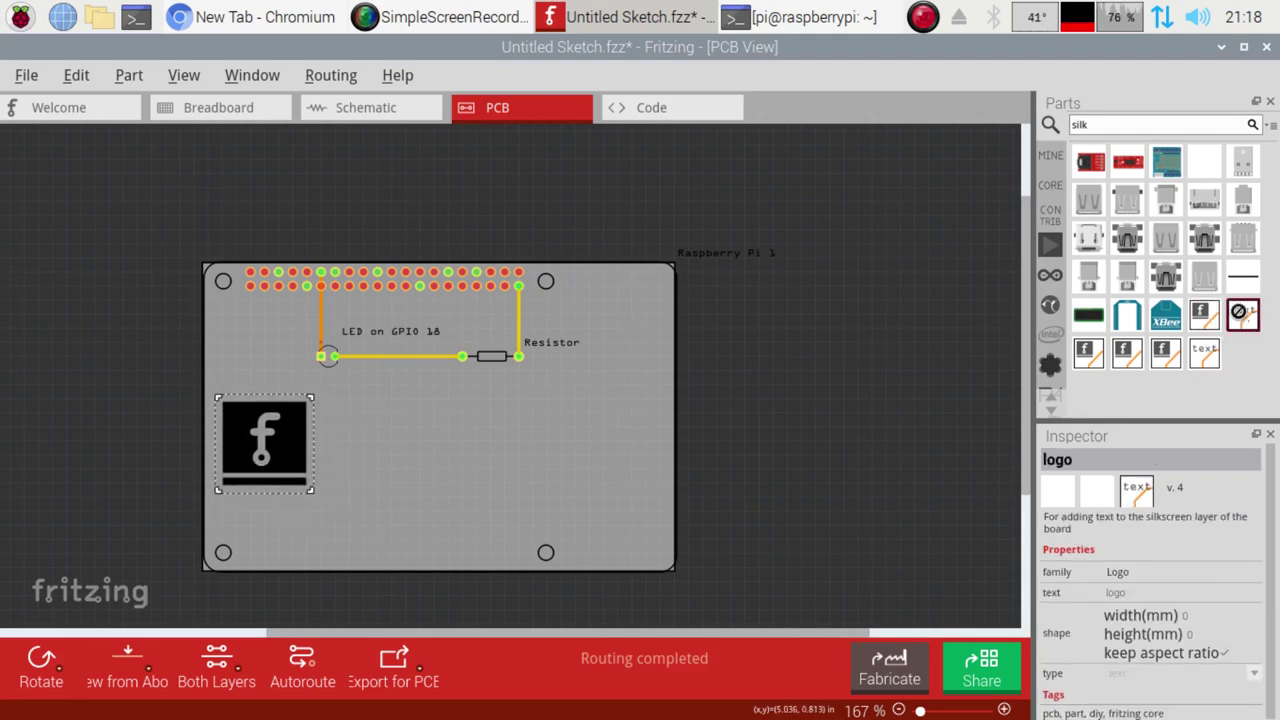
- Place a silkscreen text beside the logo image, at about 1.372, 1.134 in, and enlarge it to about 31.8 mm wide
left_click_drag(1226, 317, 343, 433)
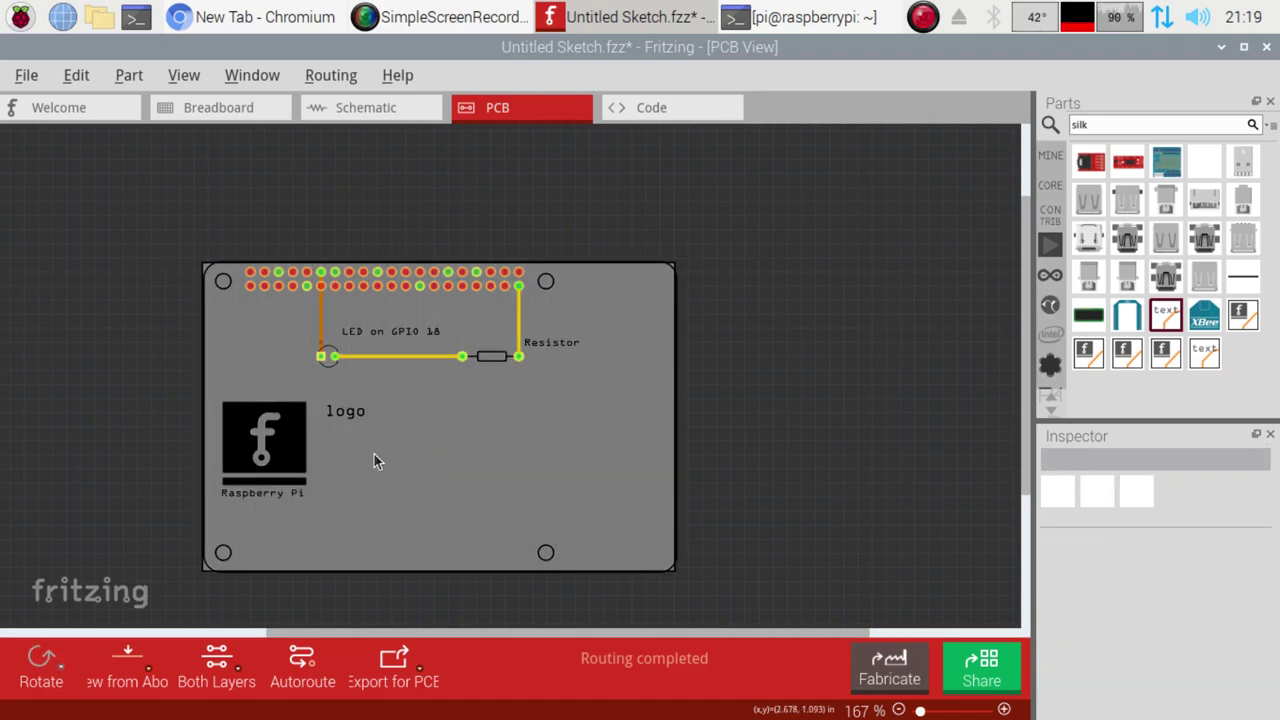
left_click(340, 417)
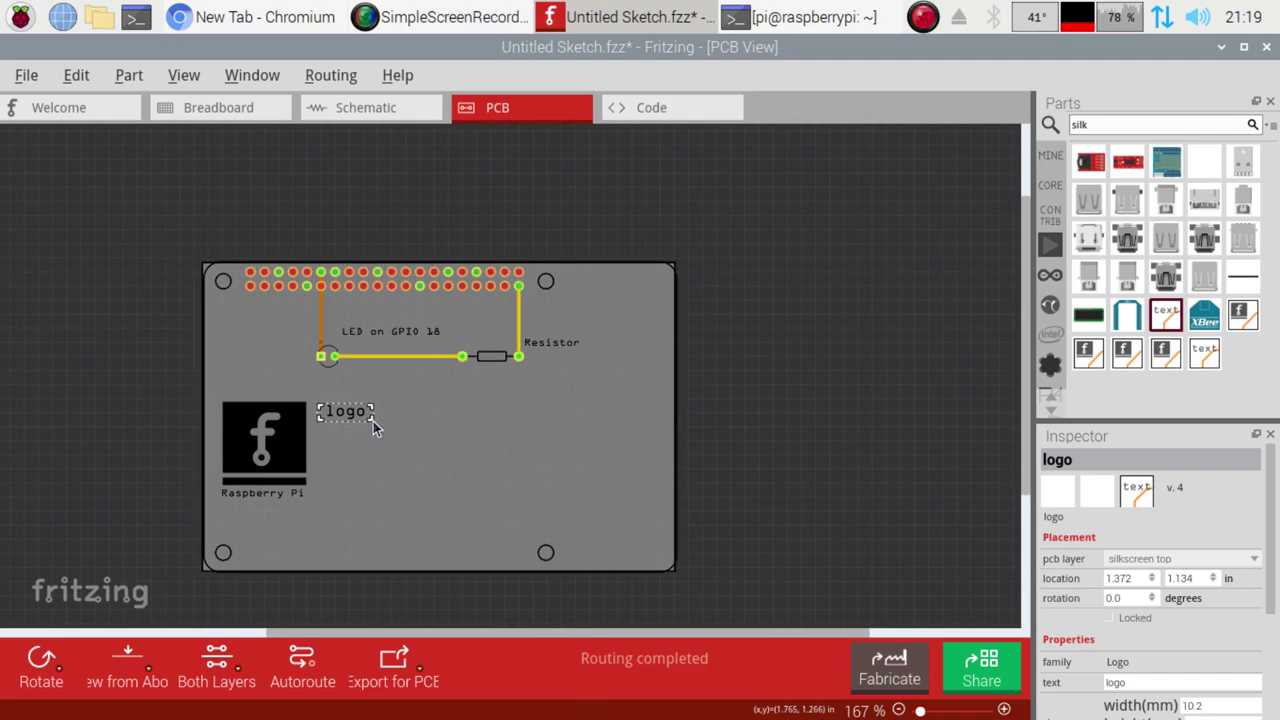
left_click_drag(373, 421, 496, 480)
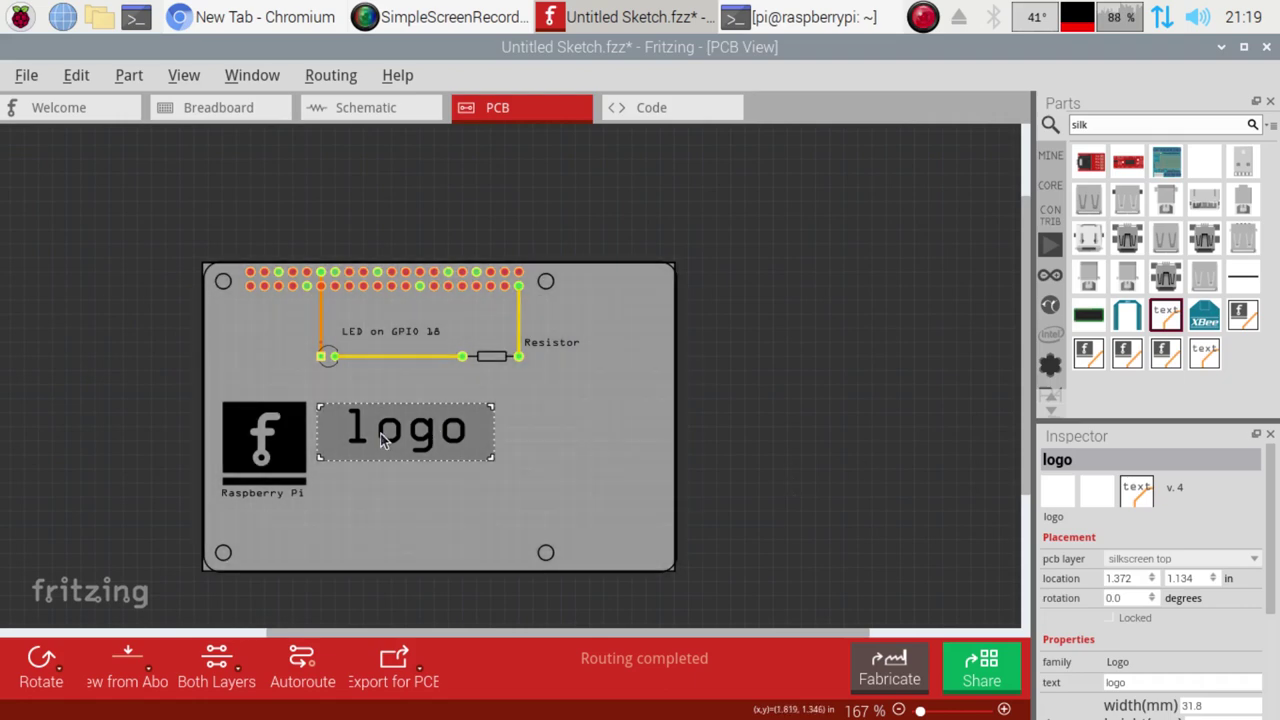
- Set the silkscreen text's wording to "Gam3t3ch Electronics"
double_click(1127, 683)
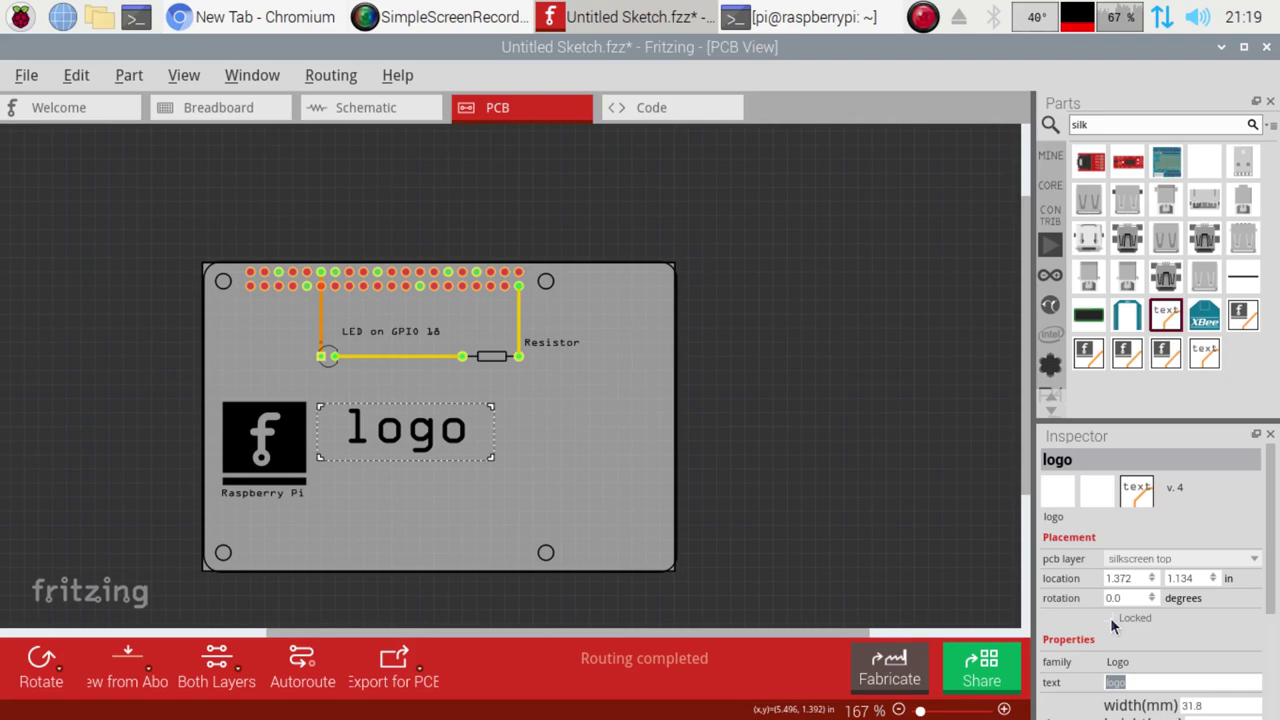
type("Gam3t3c")
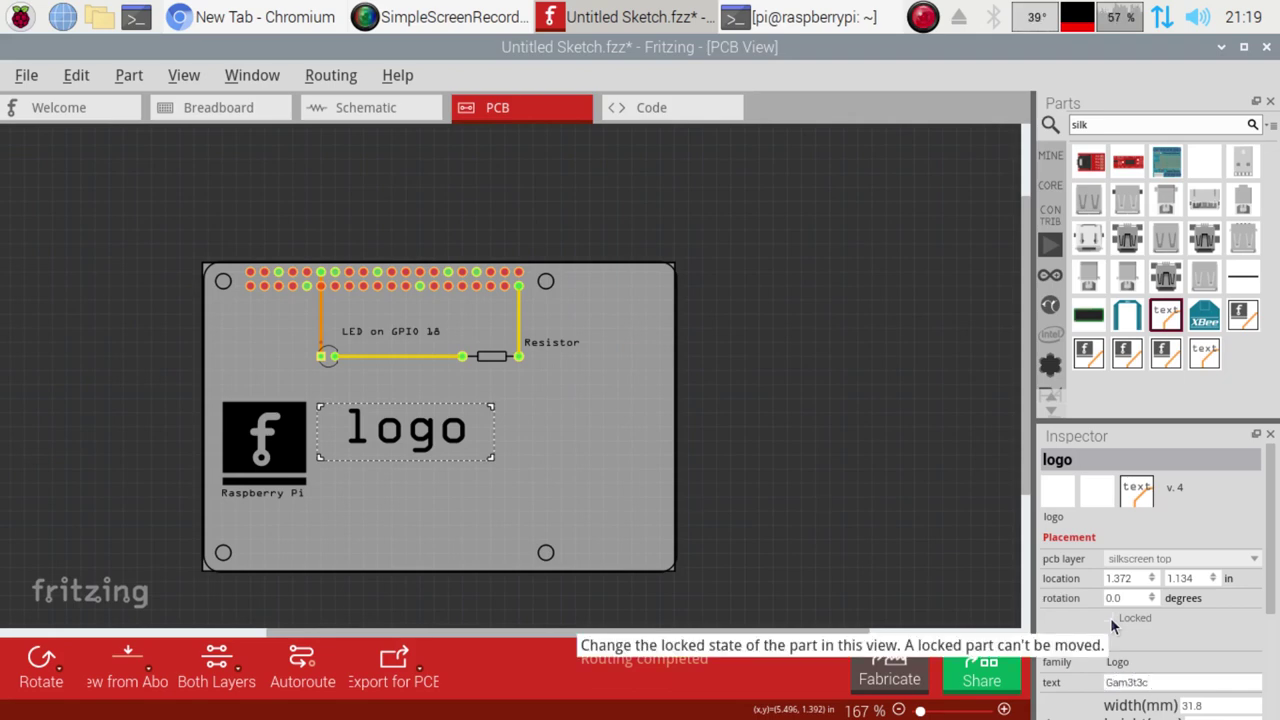
type("h Electronics")
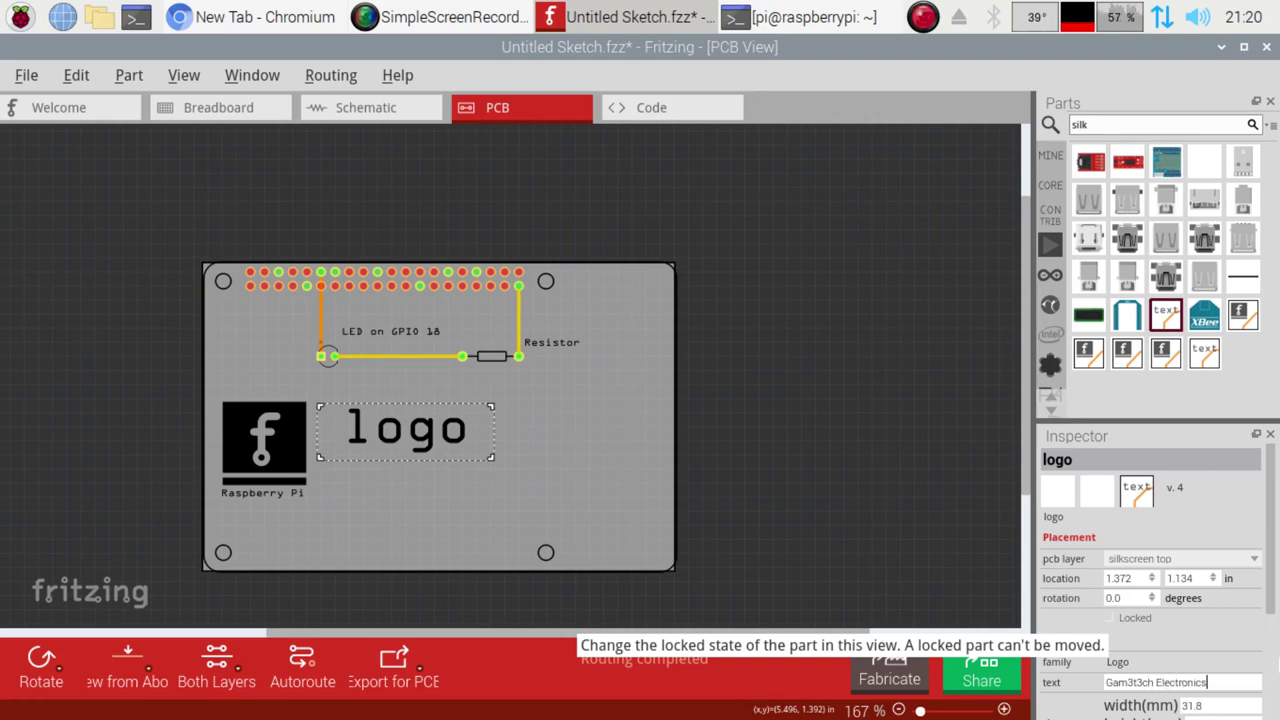
key("Return")
scroll(1268, 630, "down", 3)
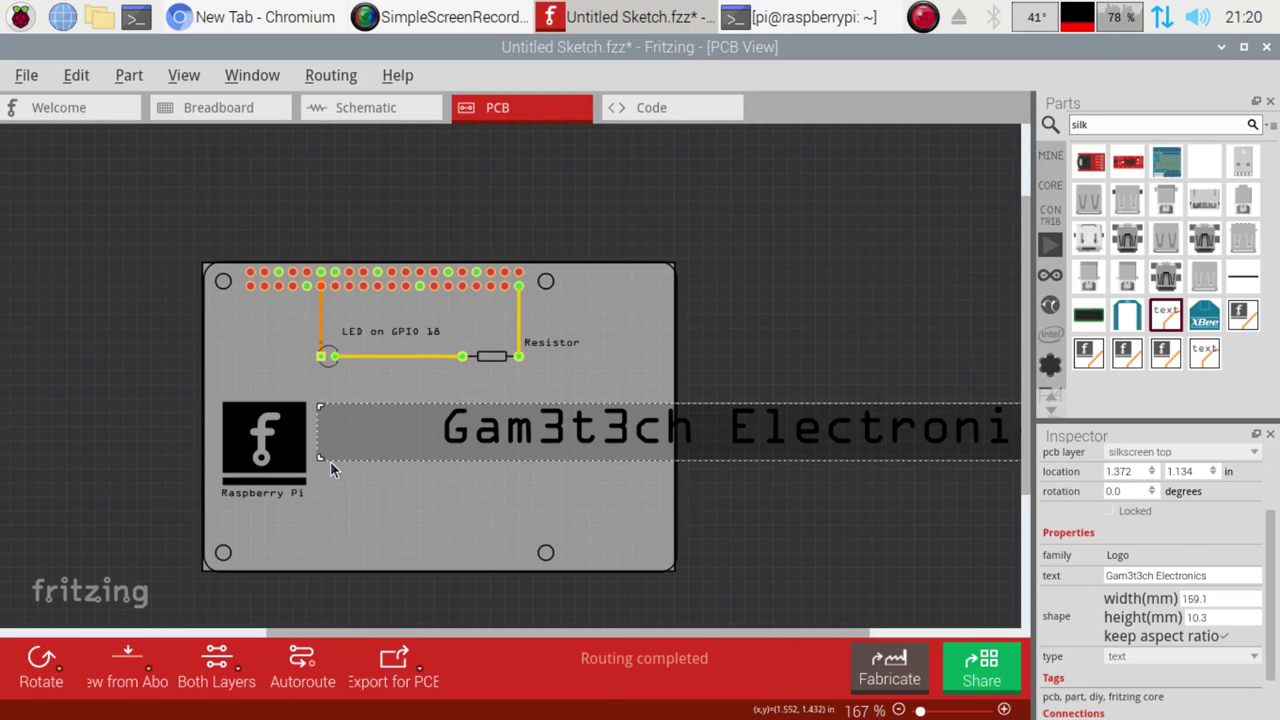
- Shrink the silkscreen text to about 53.5 × 3.5 mm and position it beside the logo image at about 1.326, 1.127 in
left_click_drag(322, 459, 806, 412)
left_click_drag(886, 423, 464, 414)
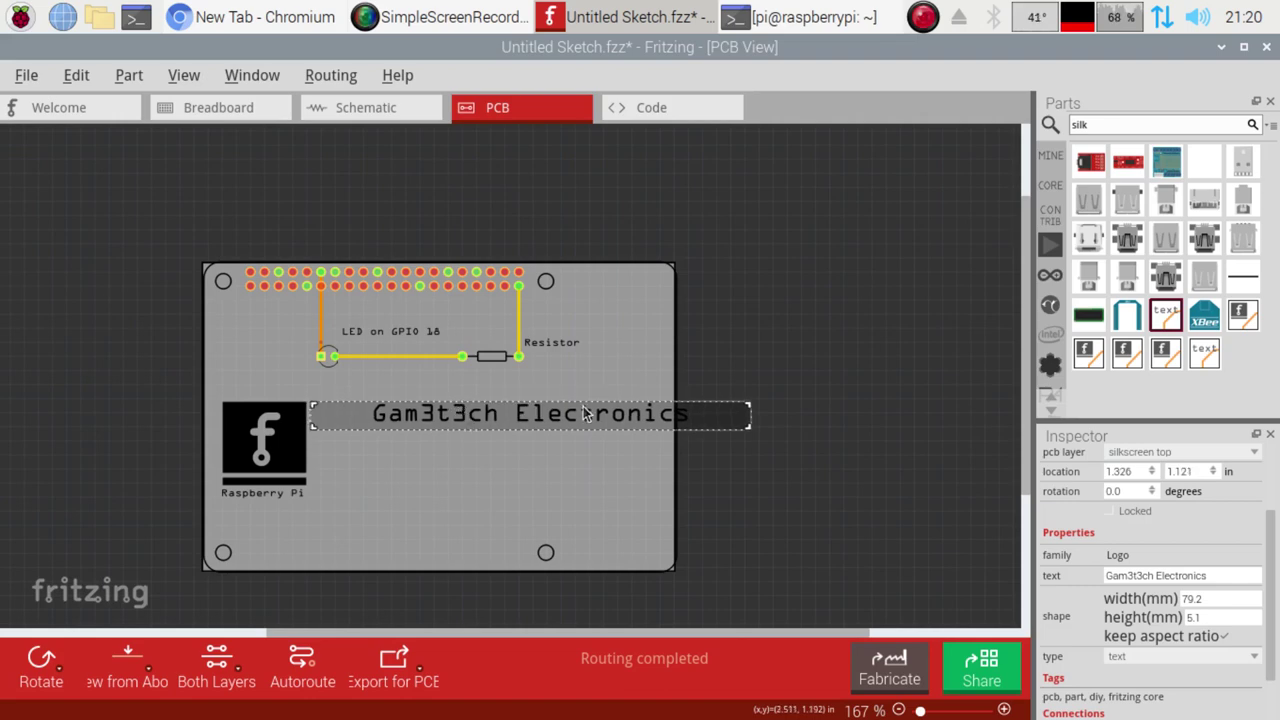
left_click_drag(750, 422, 607, 417)
mouse_move(481, 429)
left_mouse_down()
mouse_move(471, 507)
mouse_move(428, 549)
mouse_move(472, 472)
mouse_move(480, 420)
left_mouse_up()
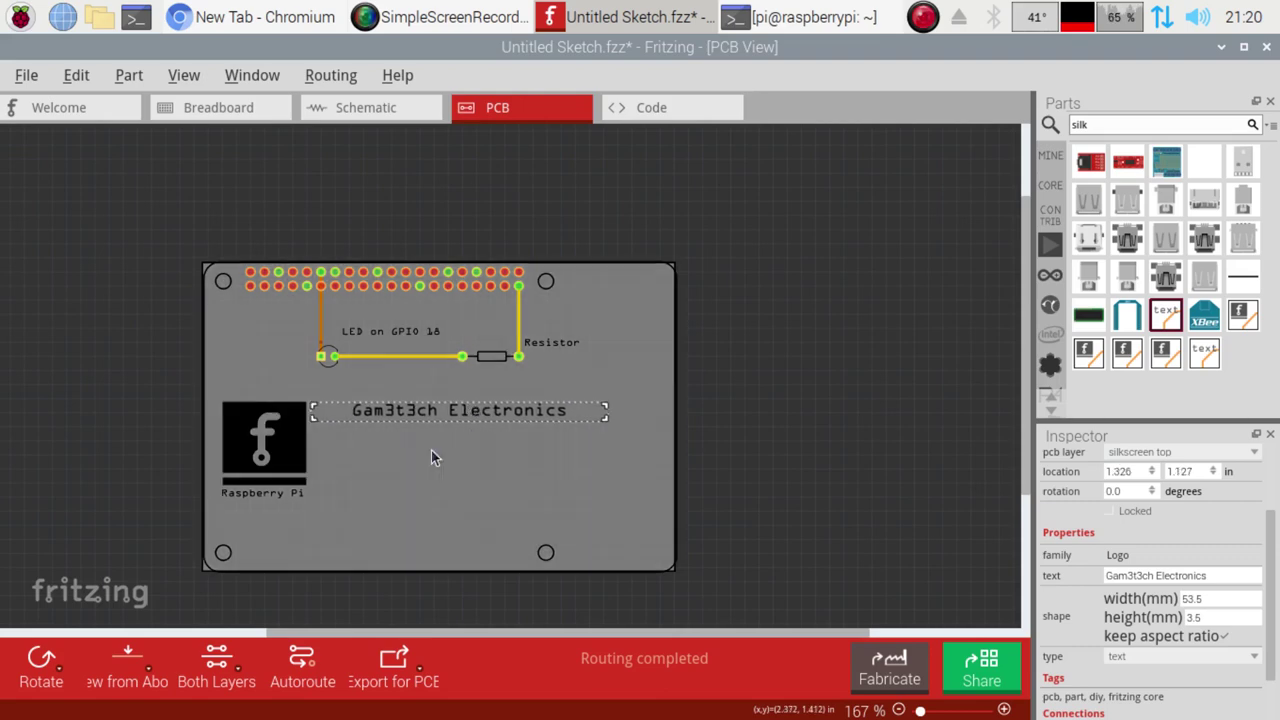
left_click(477, 459)
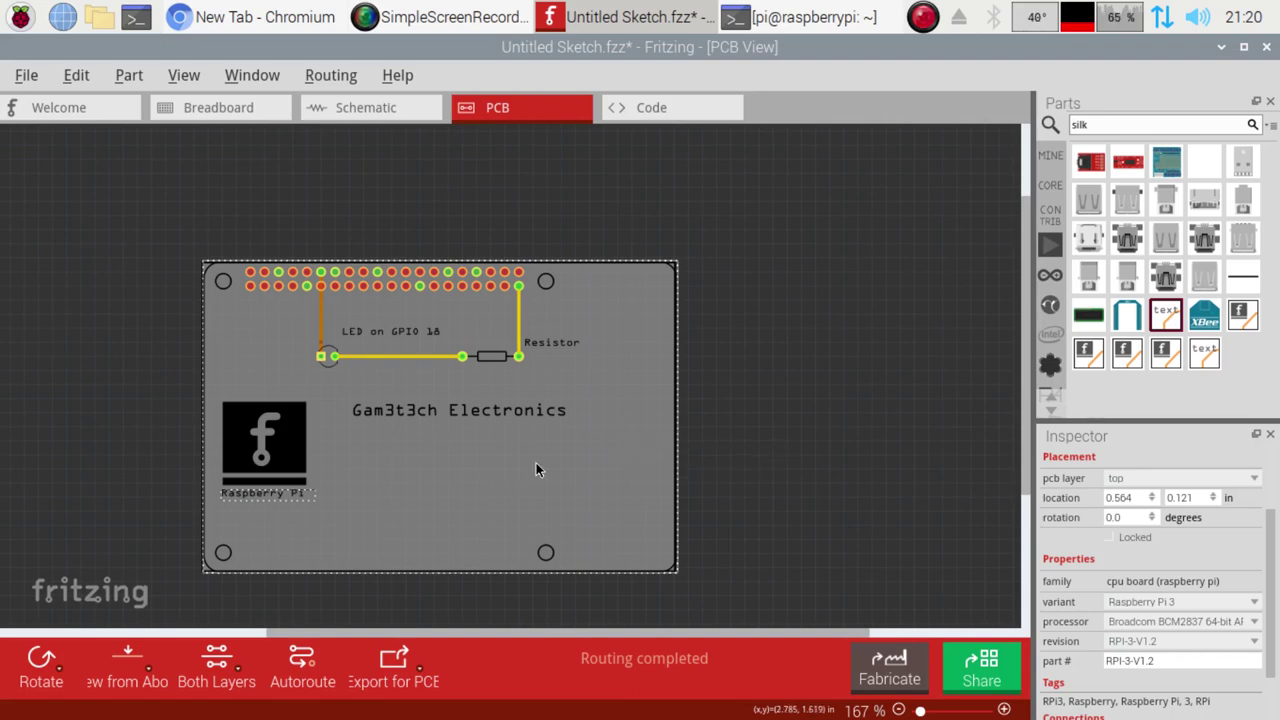
left_click(785, 395)
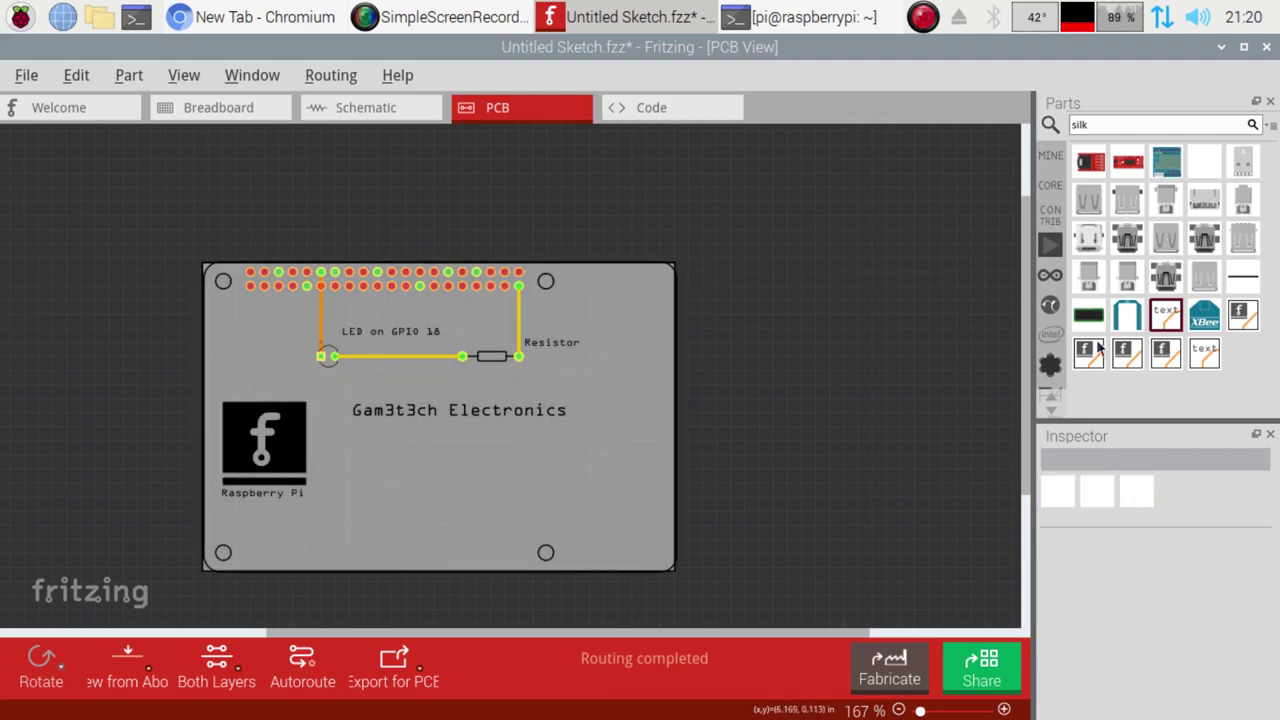
- Place a second silkscreen image on the board below the "Gam3t3ch Electronics" text, at about 2.003, 1.328 in
left_click(258, 450)
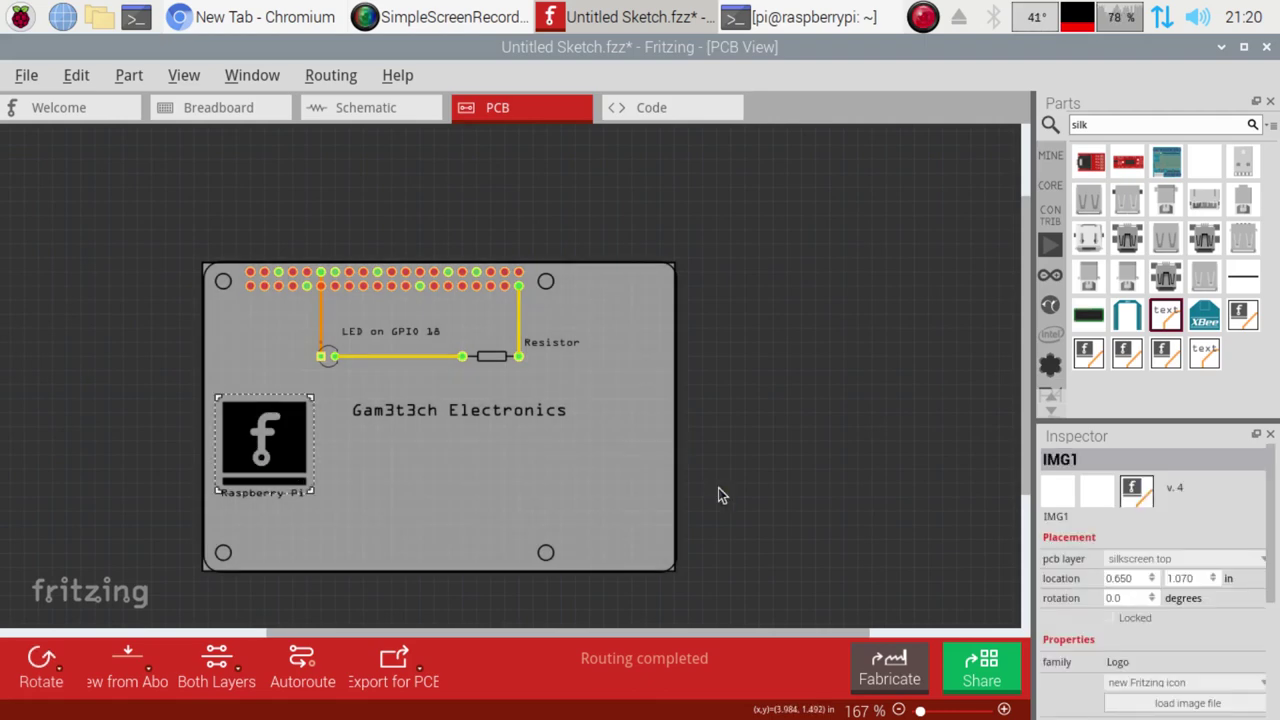
left_click(540, 508)
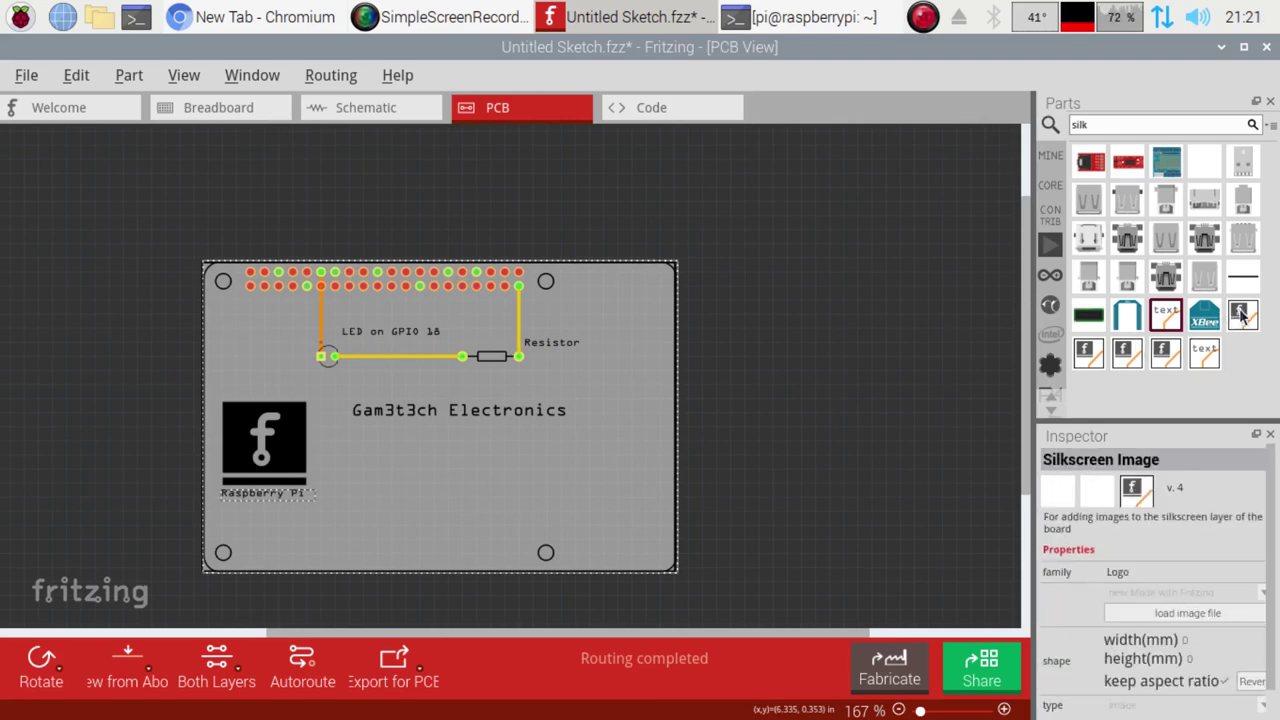
left_click_drag(1240, 315, 440, 460)
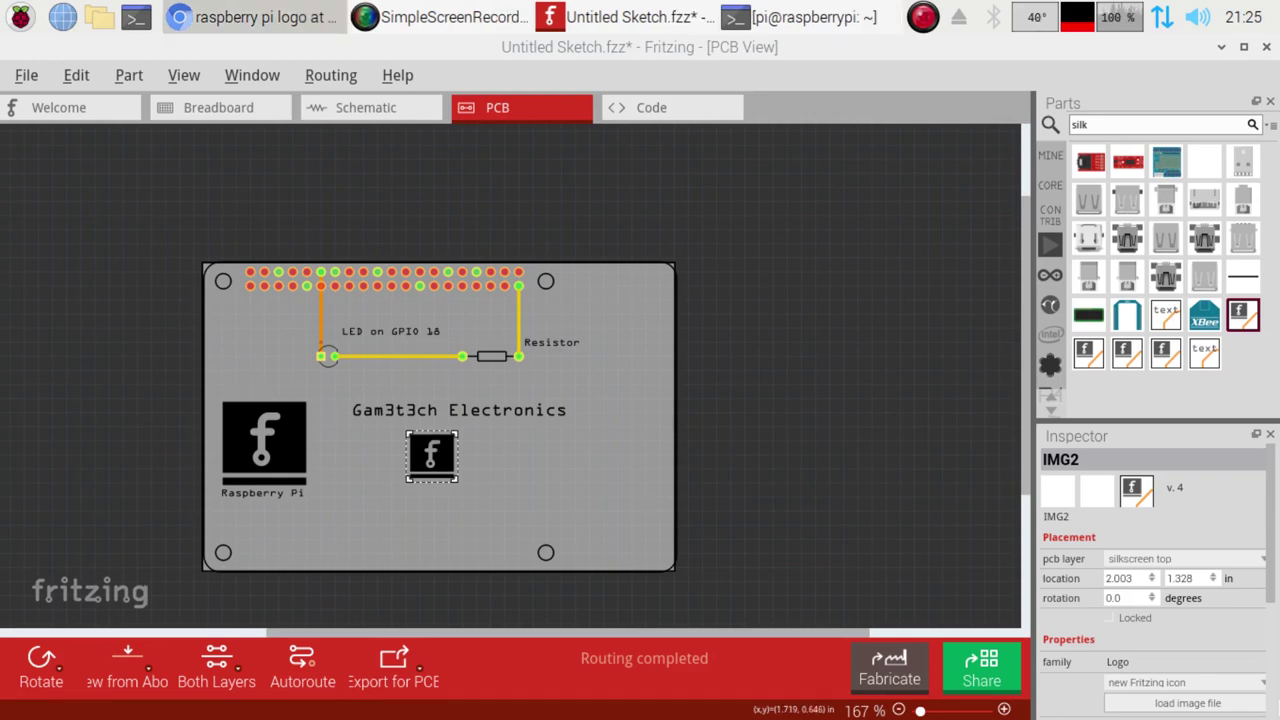
- Load pi.jpeg from the /home/pi/Desktop folder into the new silkscreen image
left_click(1221, 704)
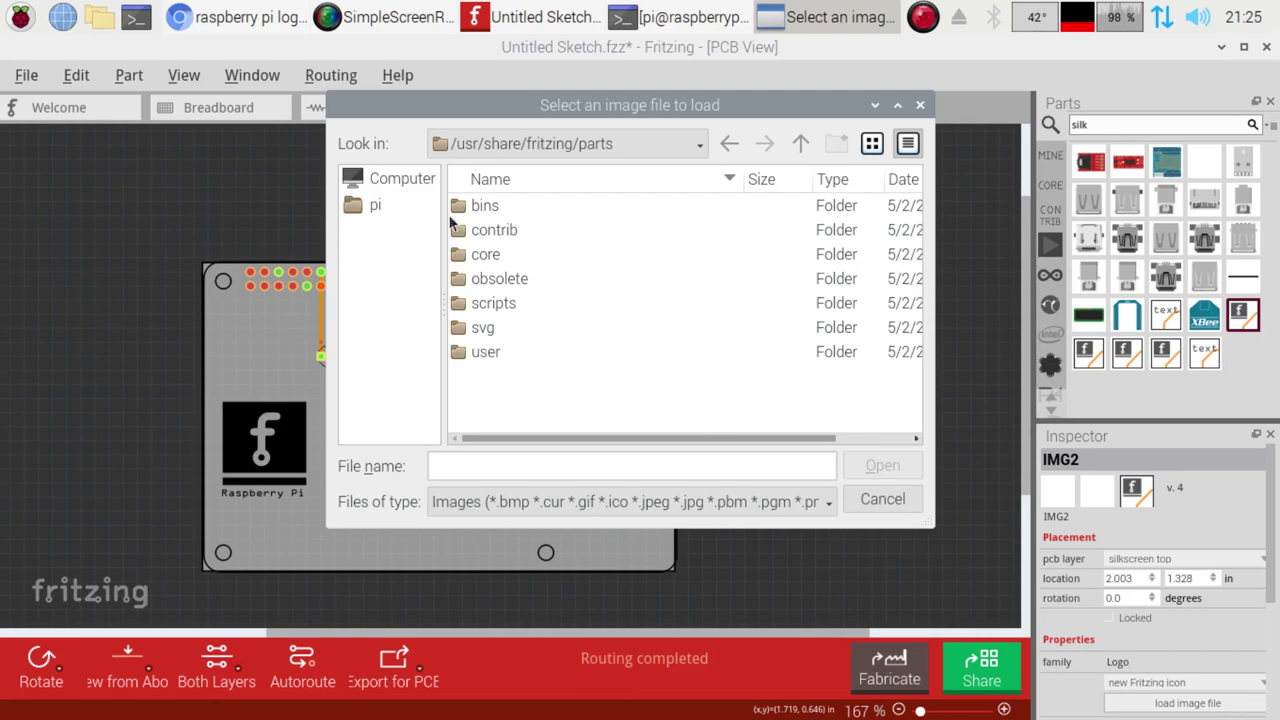
left_click(382, 182)
left_click(372, 206)
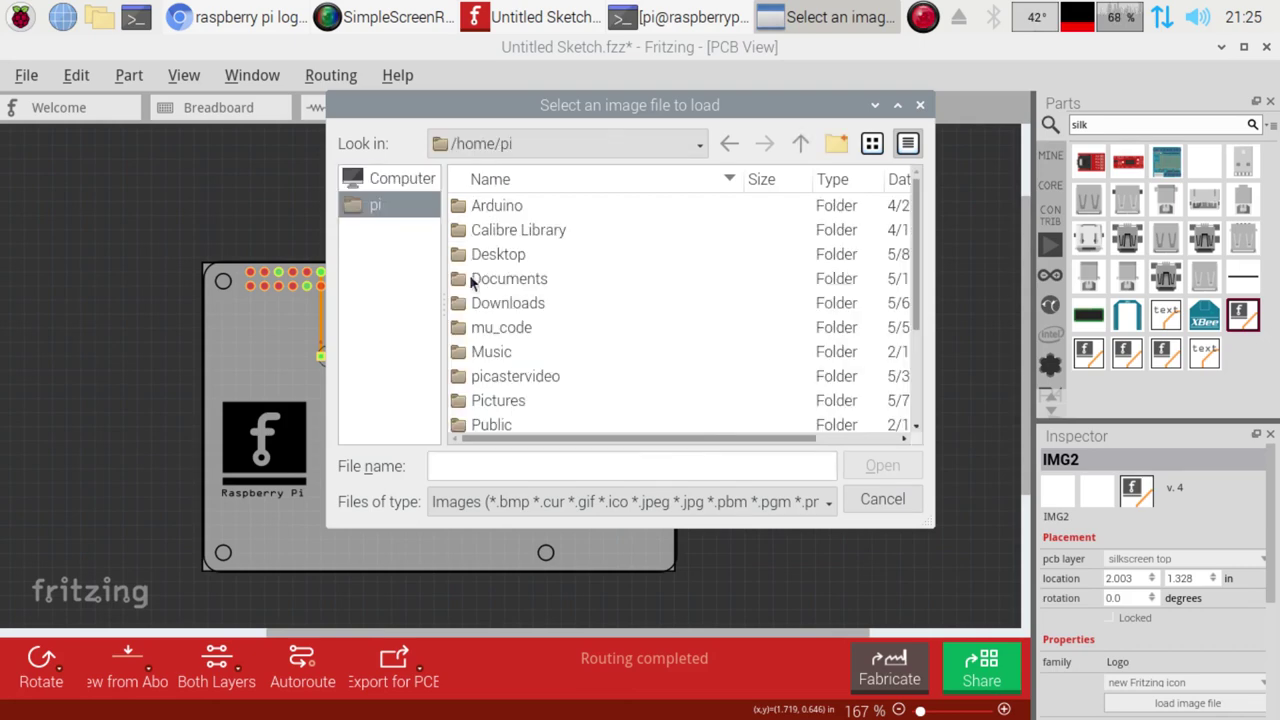
double_click(490, 258)
left_click(505, 232)
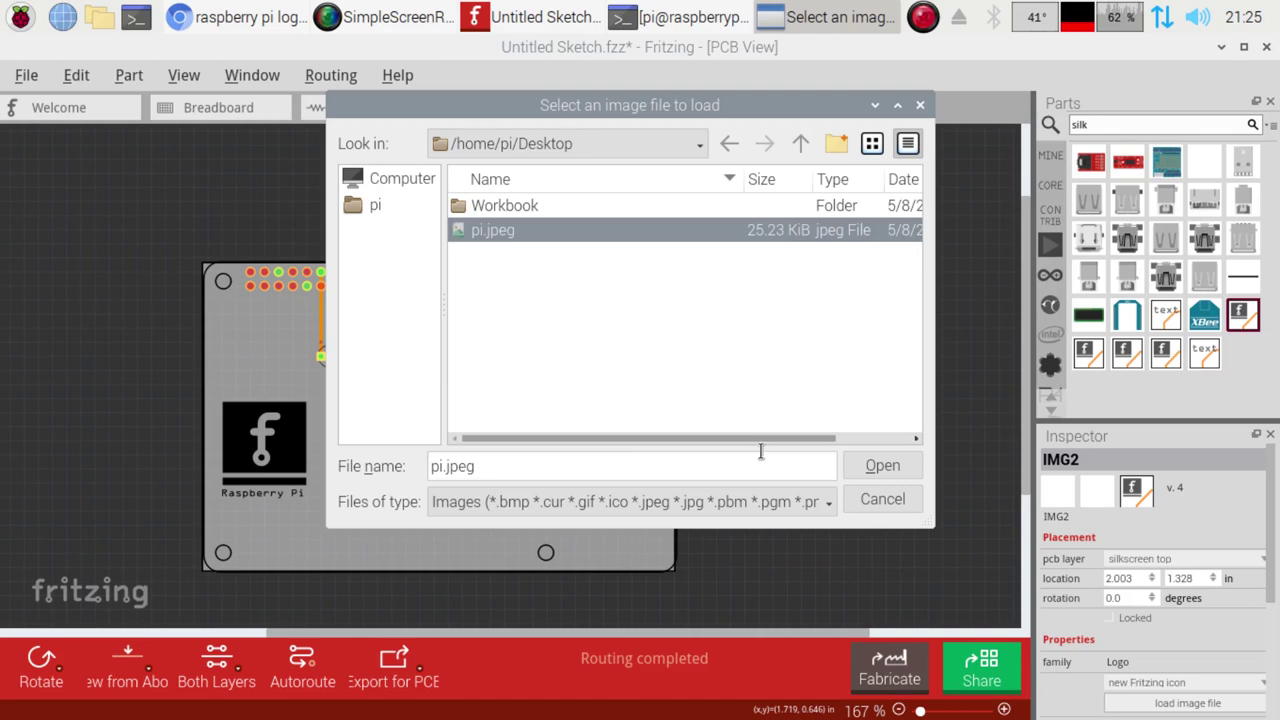
left_click(917, 470)
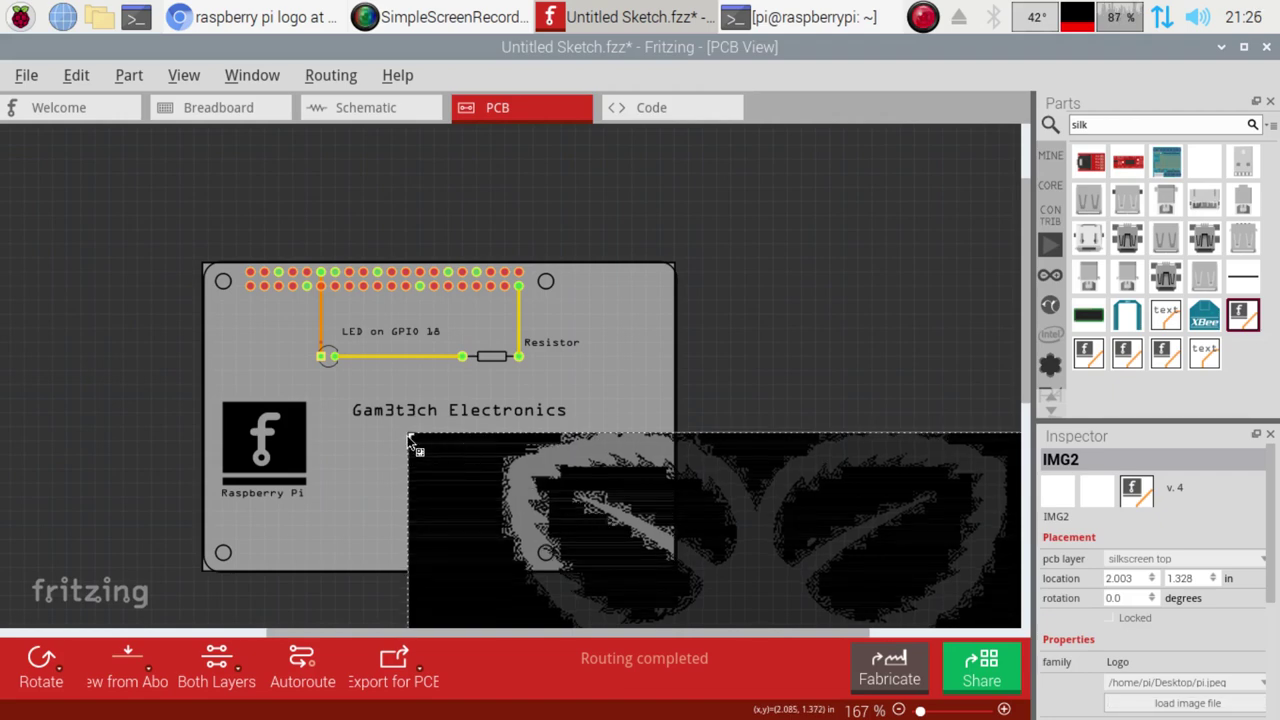
- Shrink the oversized Raspberry Pi logo image and move it back over the board, at about 1.923, 1.361 in
left_click_drag(407, 440, 489, 521)
scroll(675, 538, "down", 1)
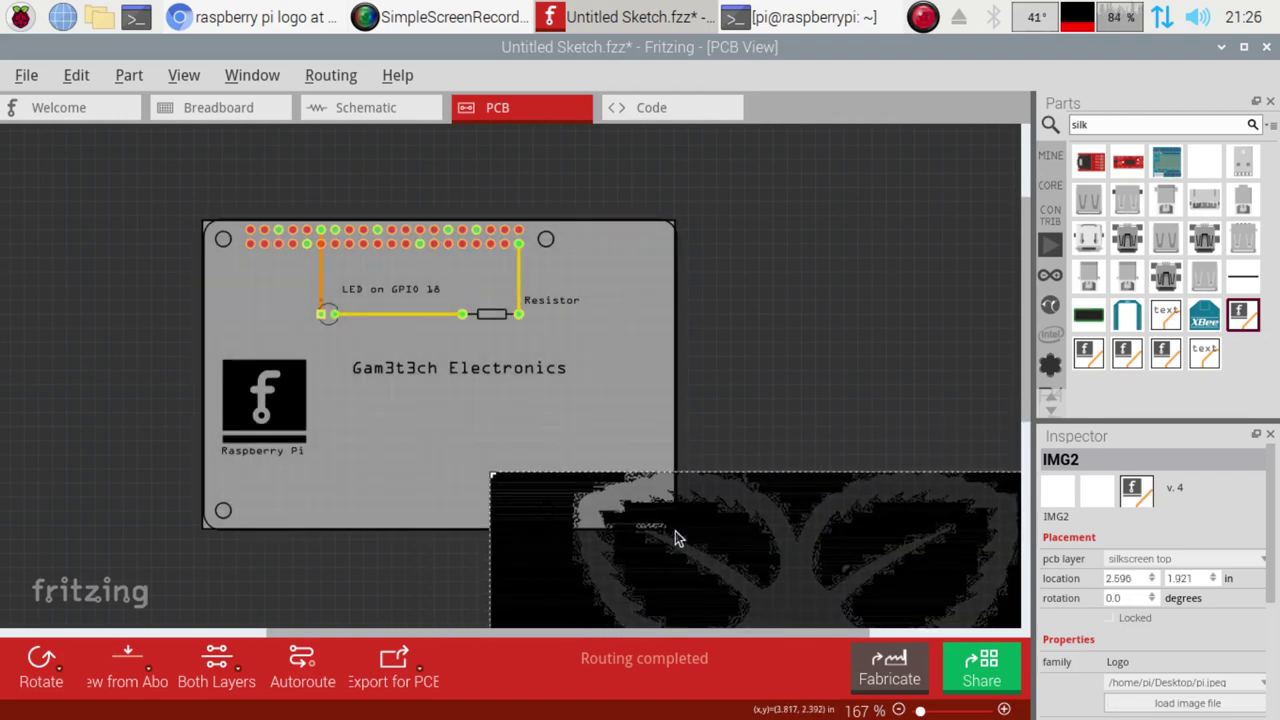
scroll(675, 538, "down", 5)
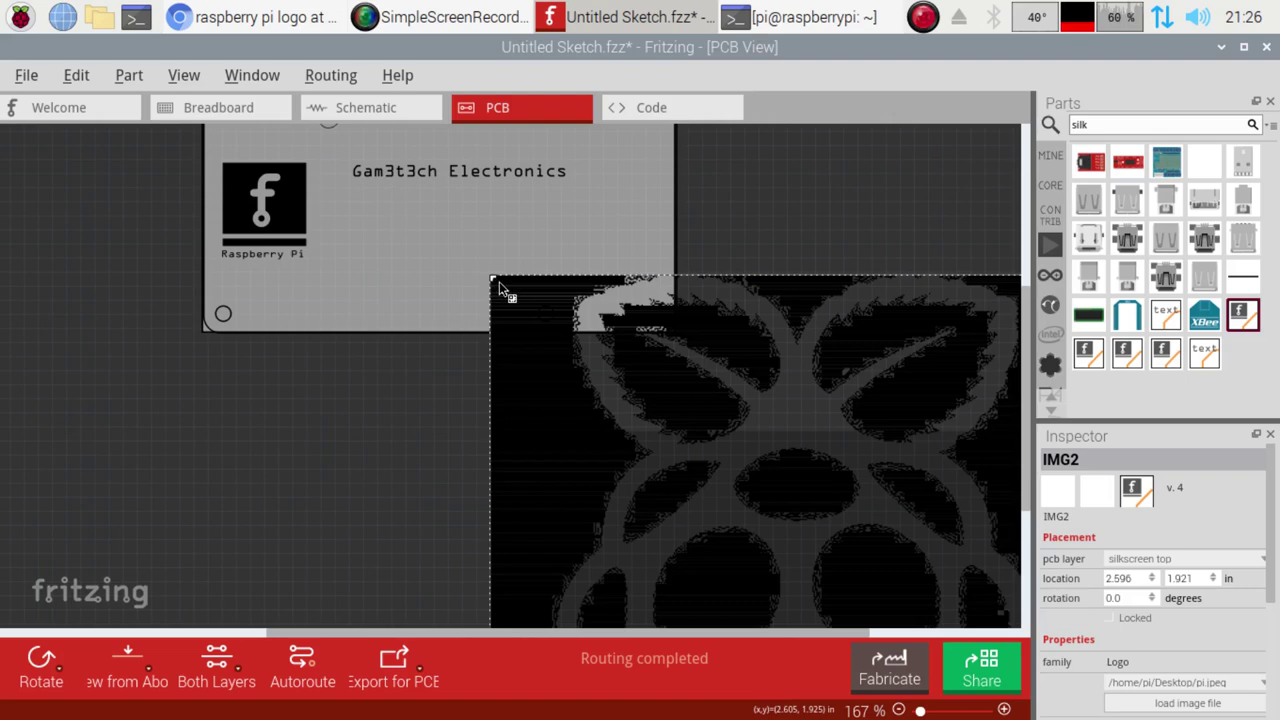
left_click_drag(548, 314, 551, 317)
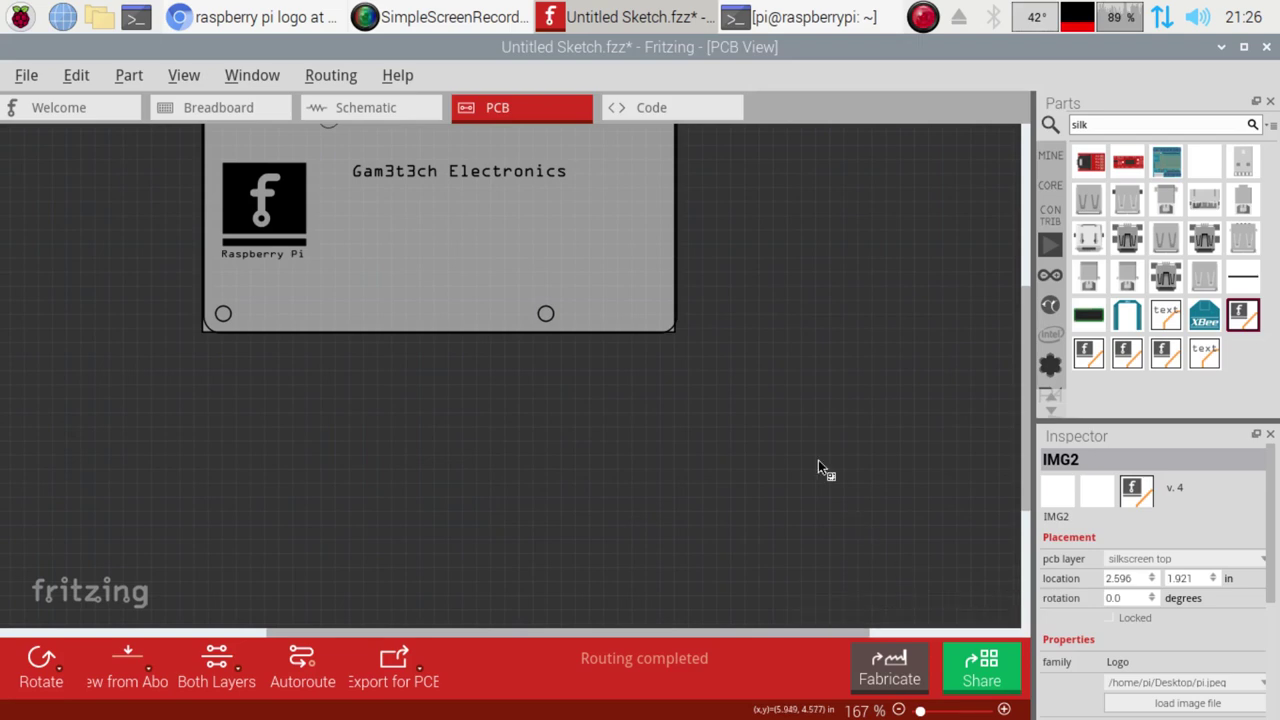
left_click(718, 372)
scroll(802, 478, "down", 1)
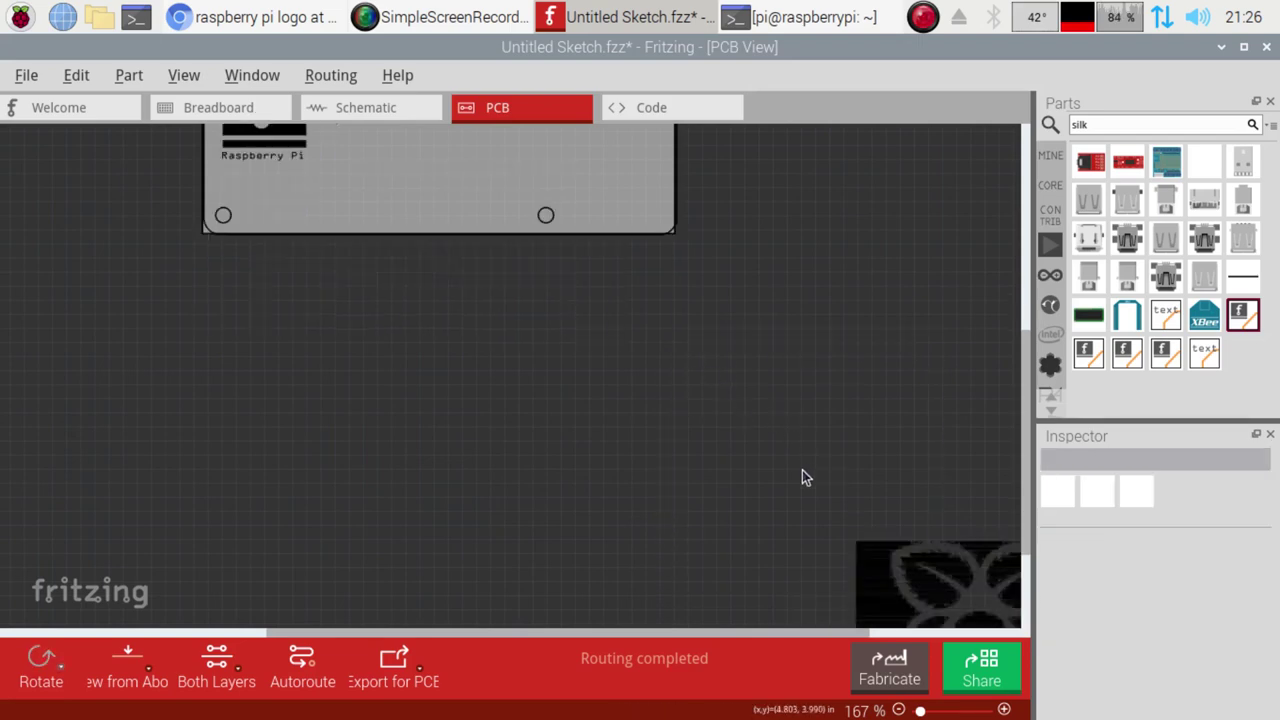
left_click_drag(960, 583, 426, 92)
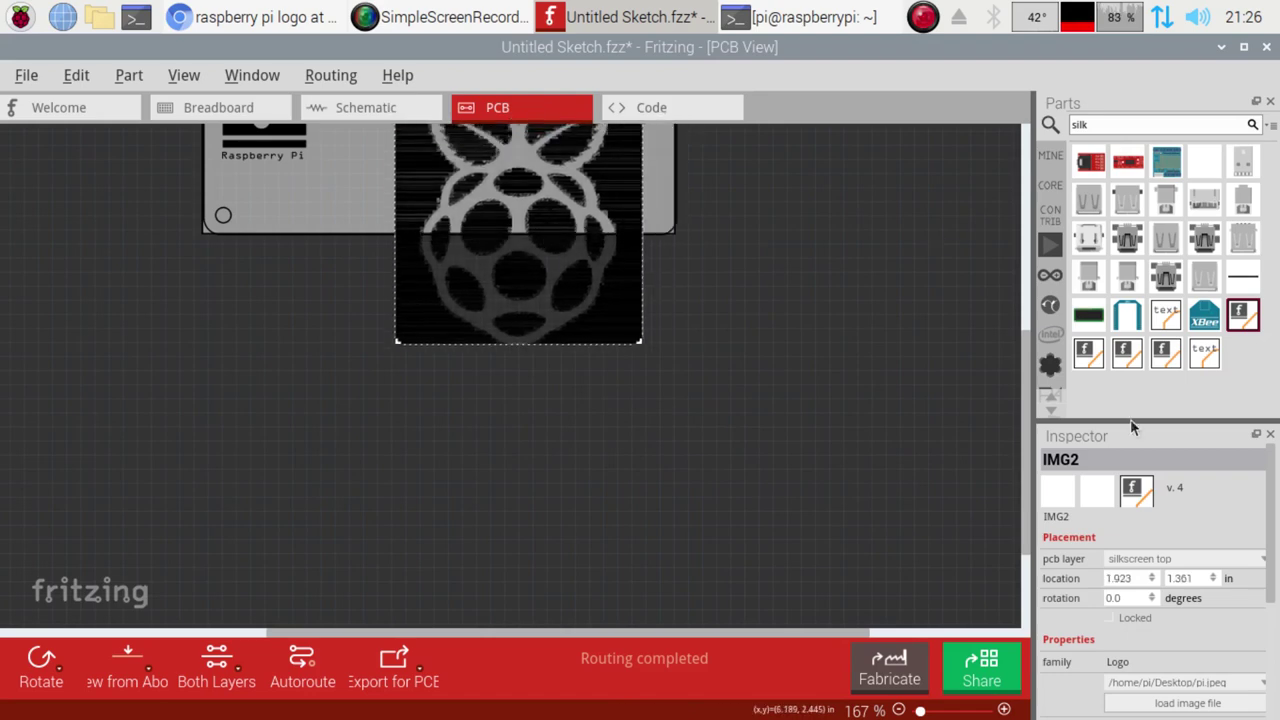
- Shrink the Raspberry Pi logo further and place it just below the "Raspberry Pi" label, at about 0.804, 1.827 in
scroll(1013, 414, "up", 1)
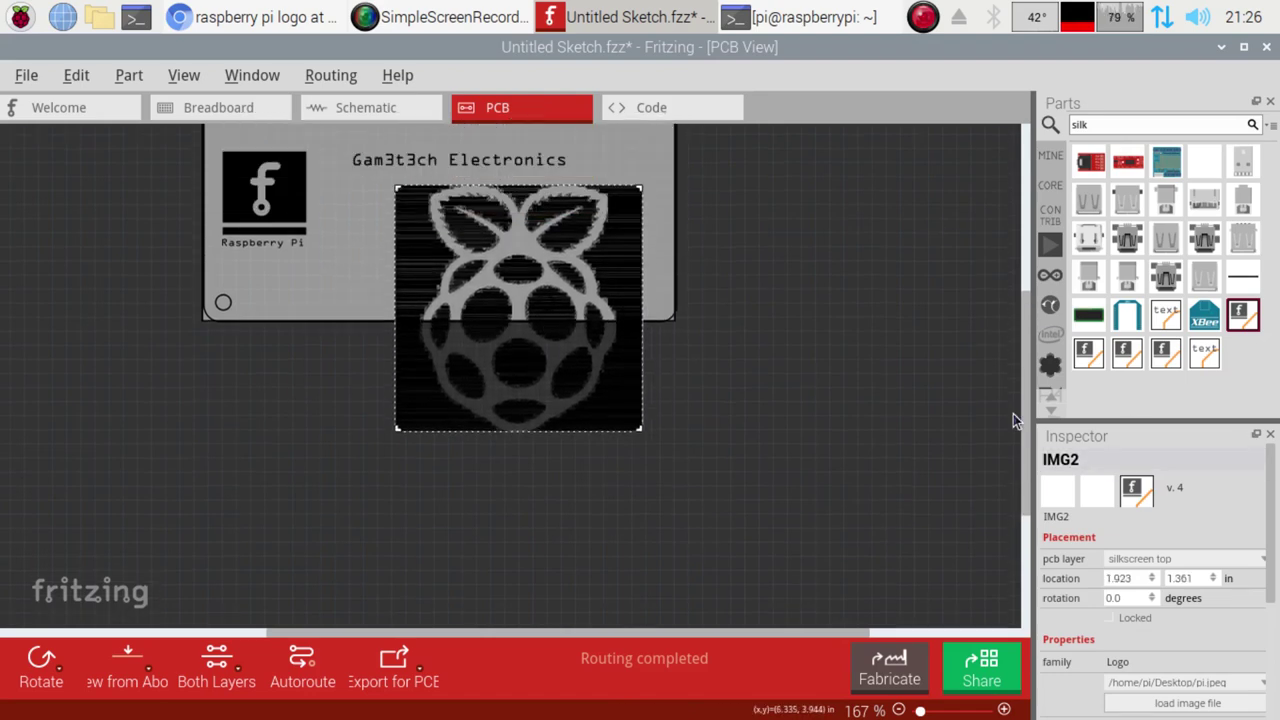
scroll(1013, 420, "up", 1)
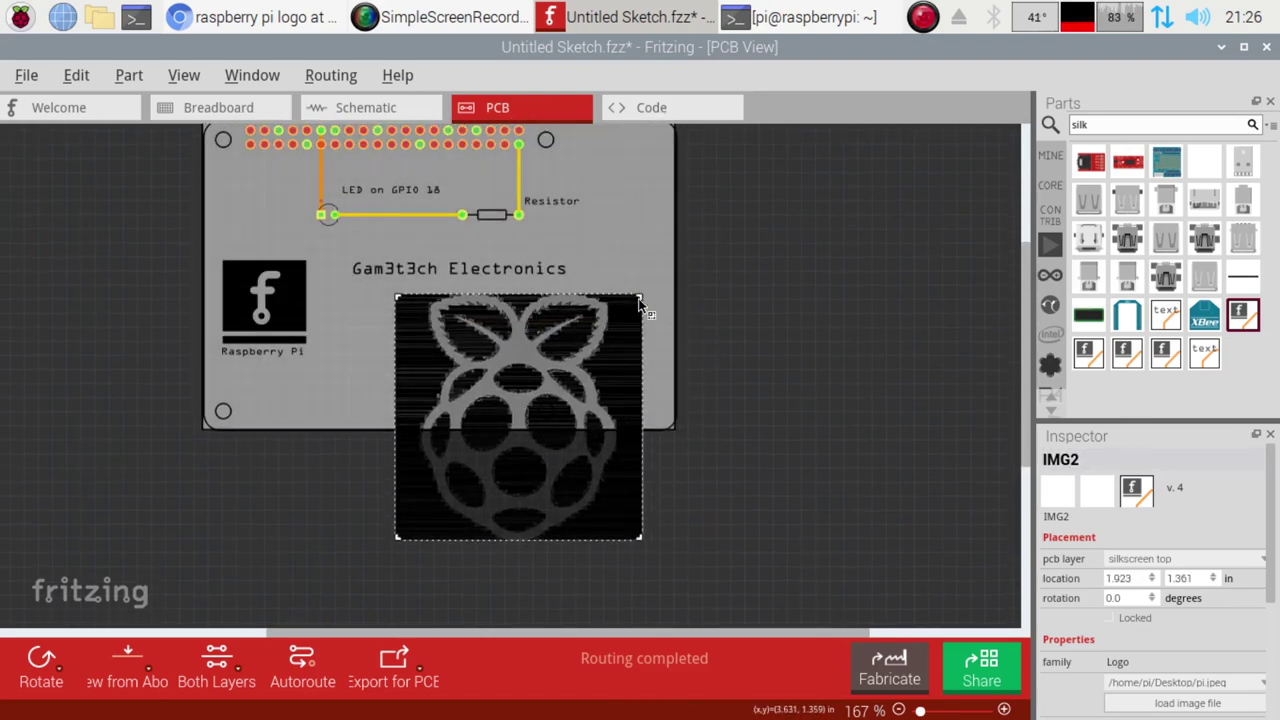
left_click_drag(641, 298, 491, 450)
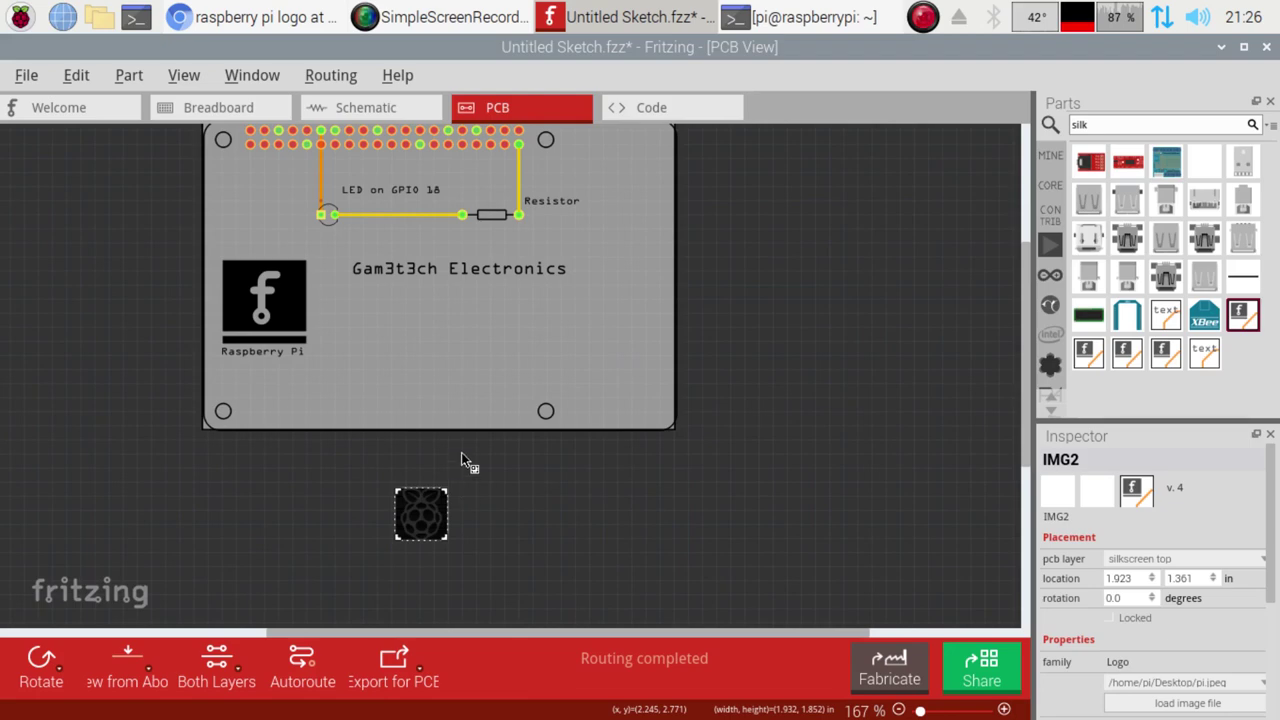
left_click_drag(408, 493, 267, 387)
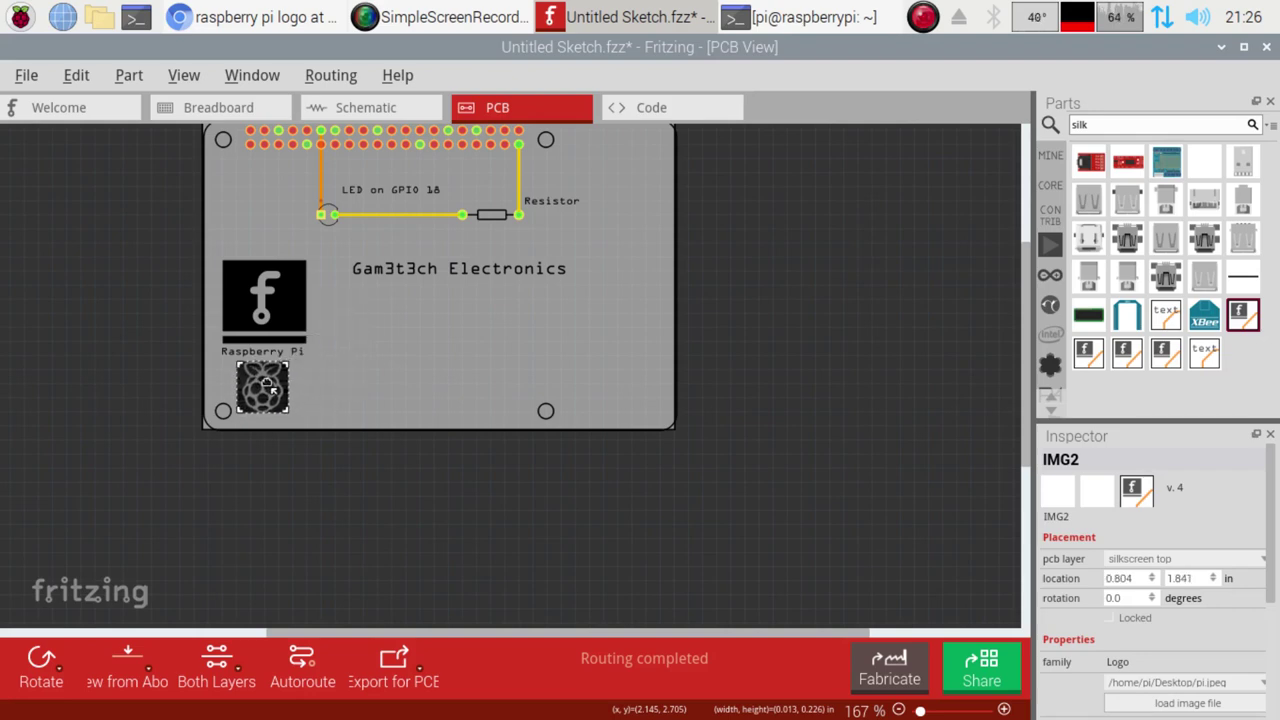
left_click(336, 378)
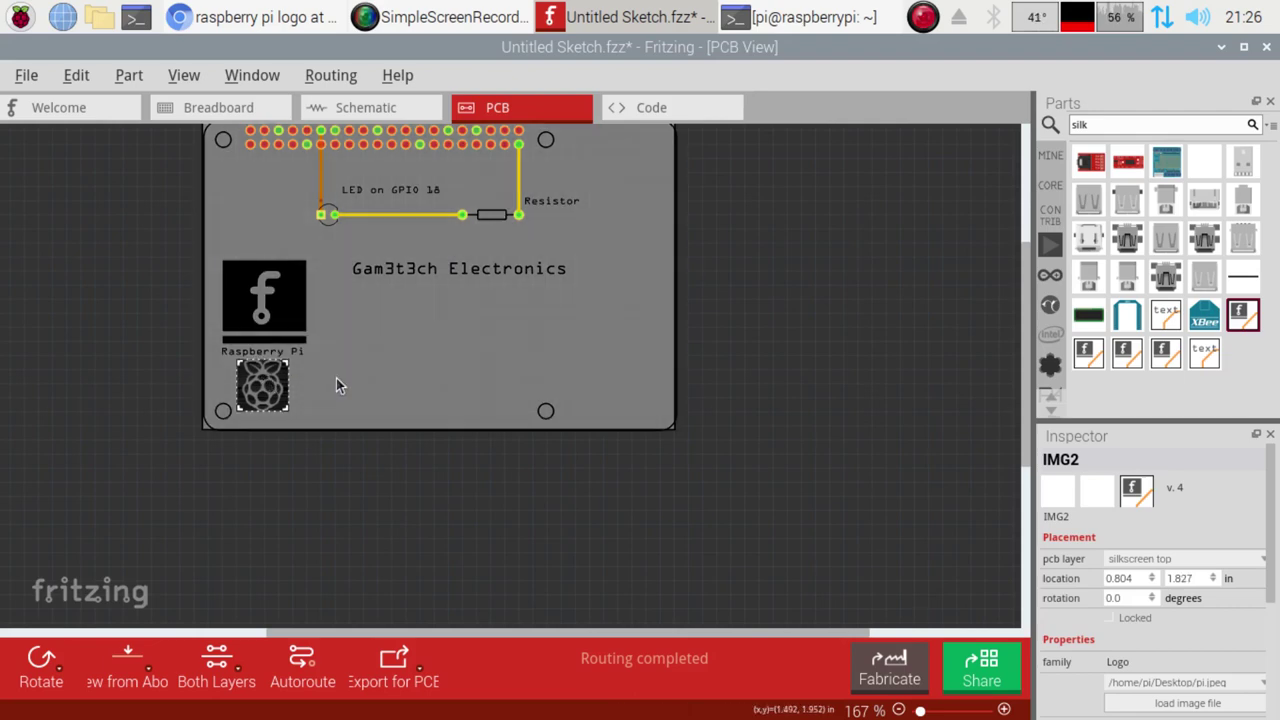
left_click(420, 470)
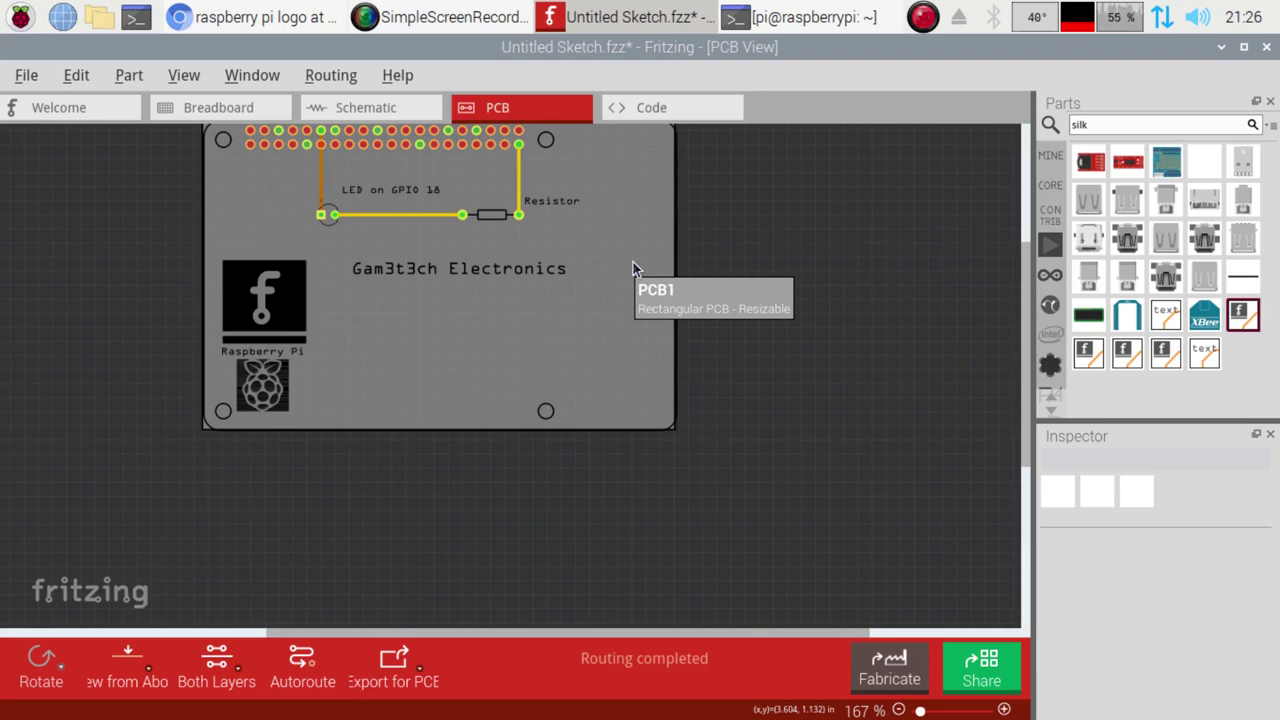
scroll(580, 273, "up", 1)
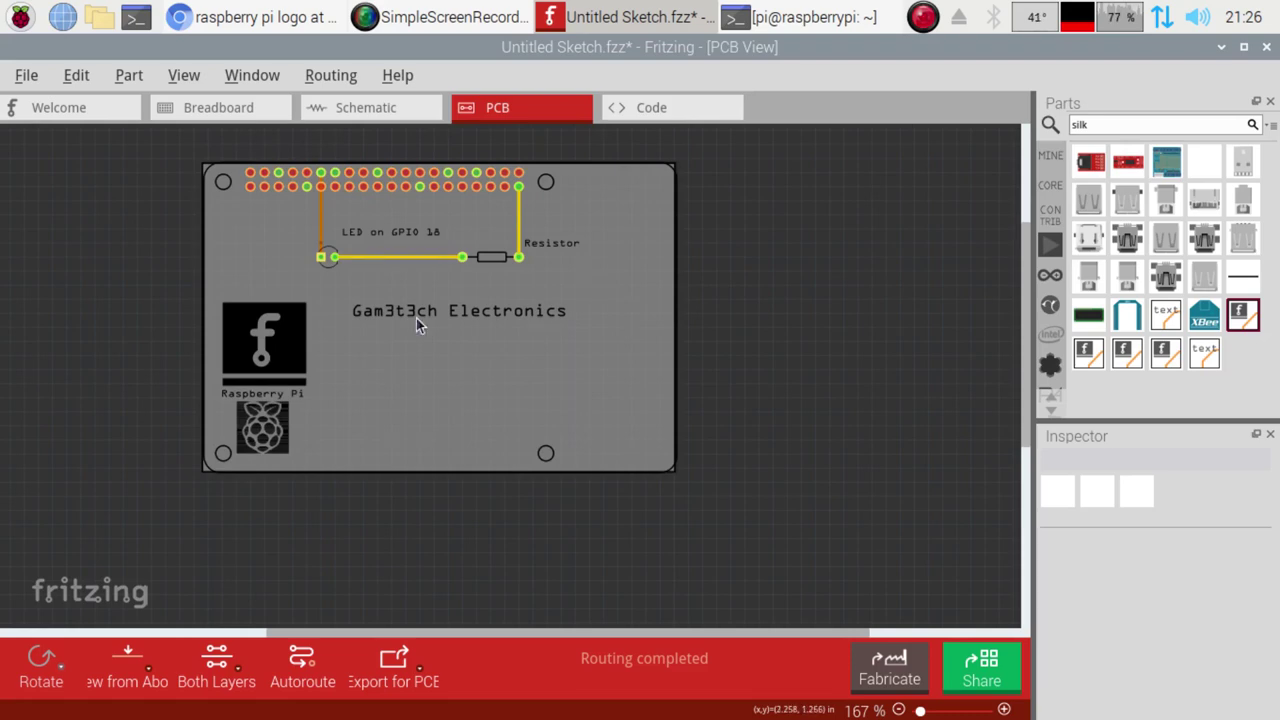
left_click(418, 318)
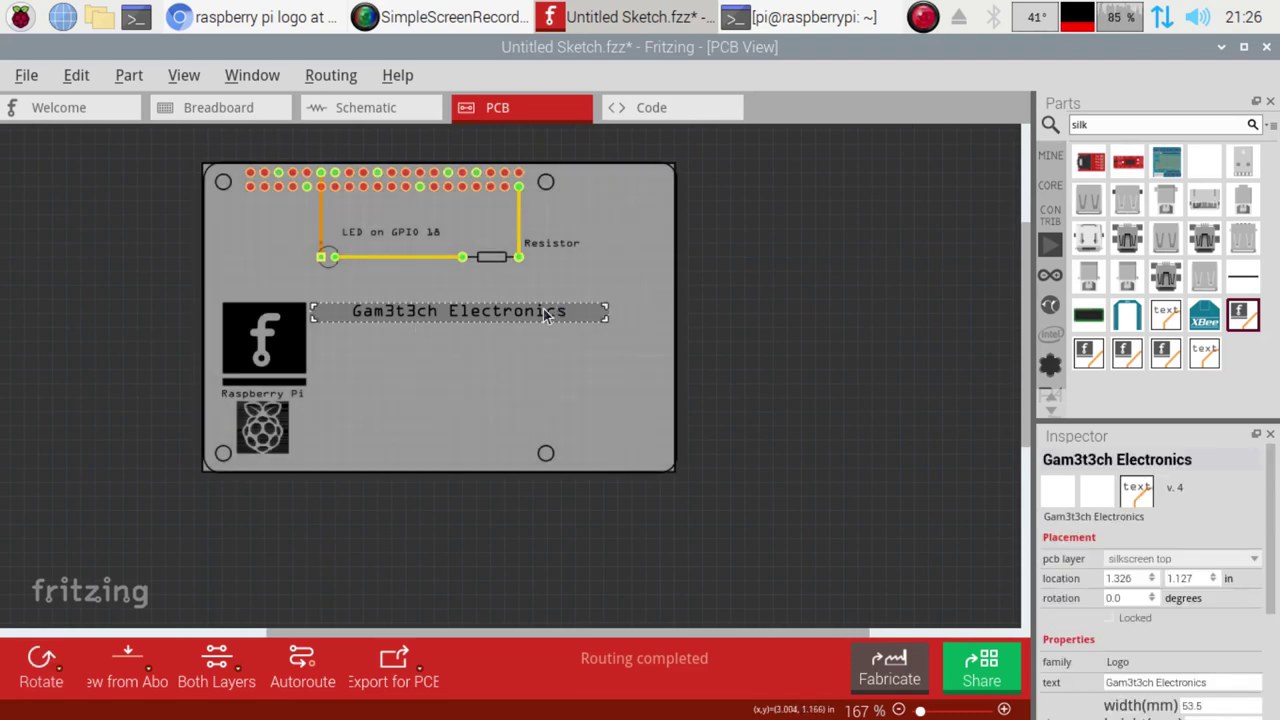
left_click(364, 352)
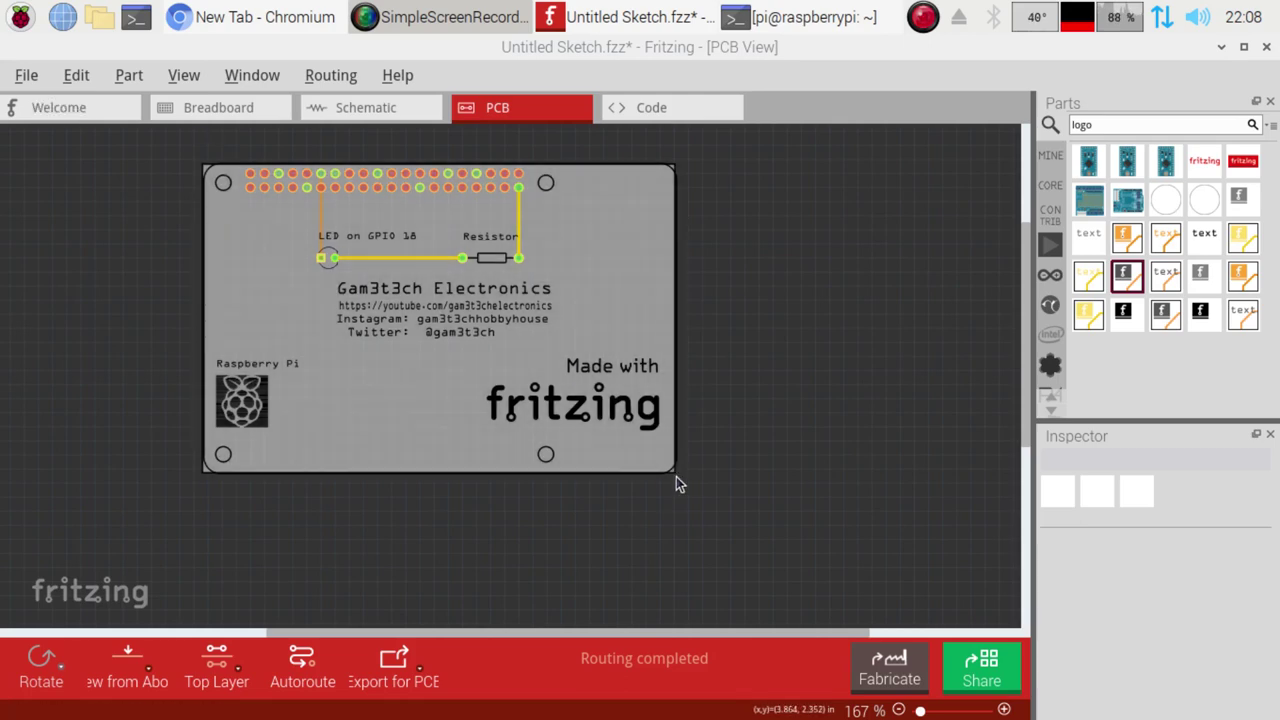
left_click(674, 476)
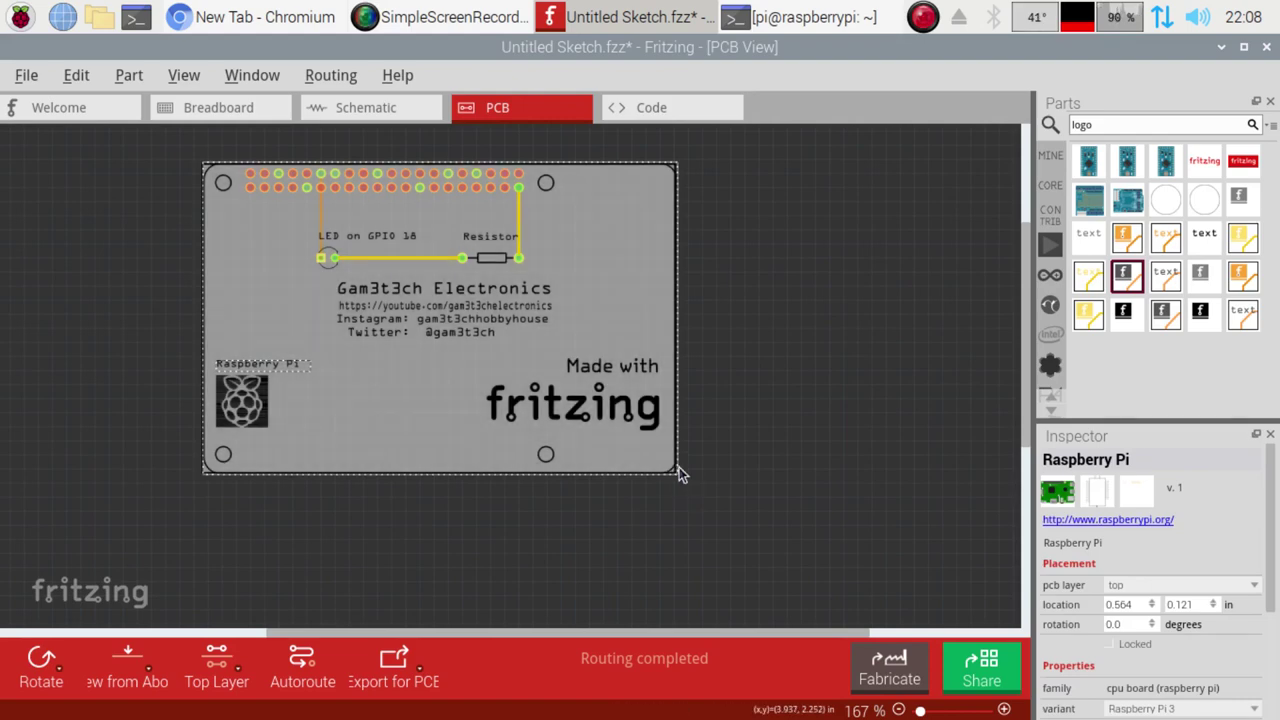
left_click(666, 485)
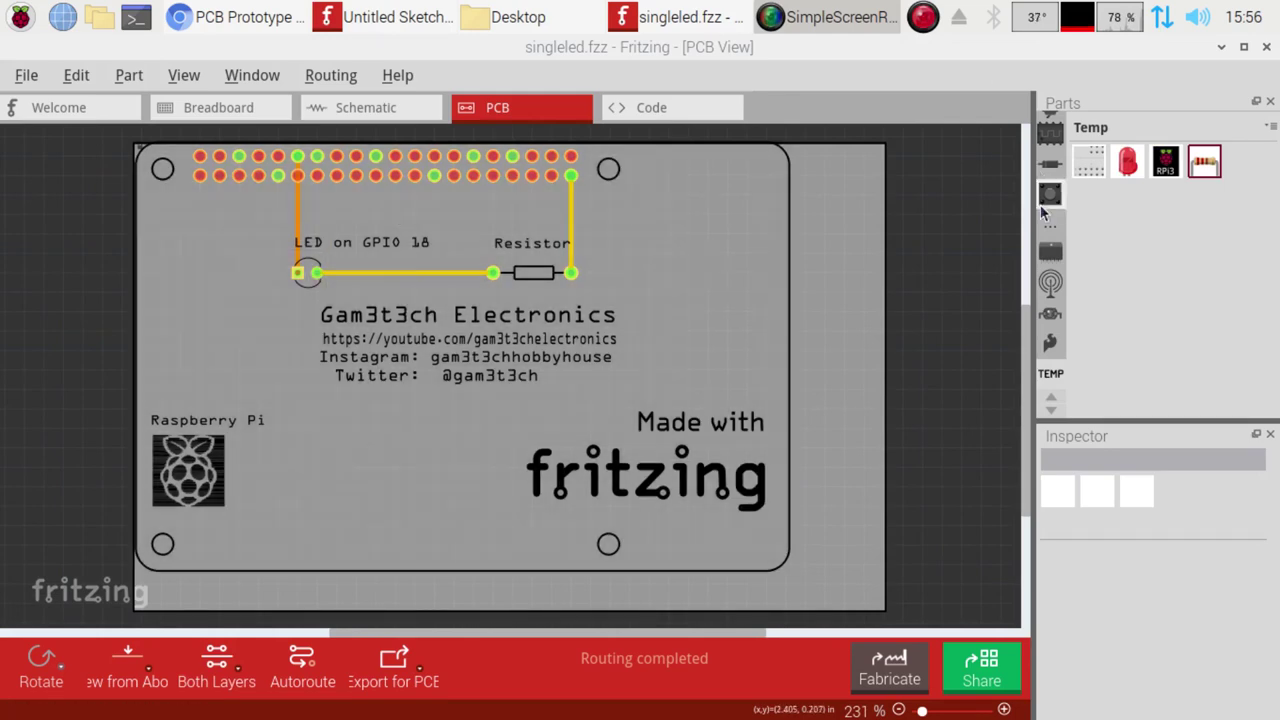
- Delete the plain rectangular PCB that extends beyond the Raspberry Pi outline
right_click(863, 414)
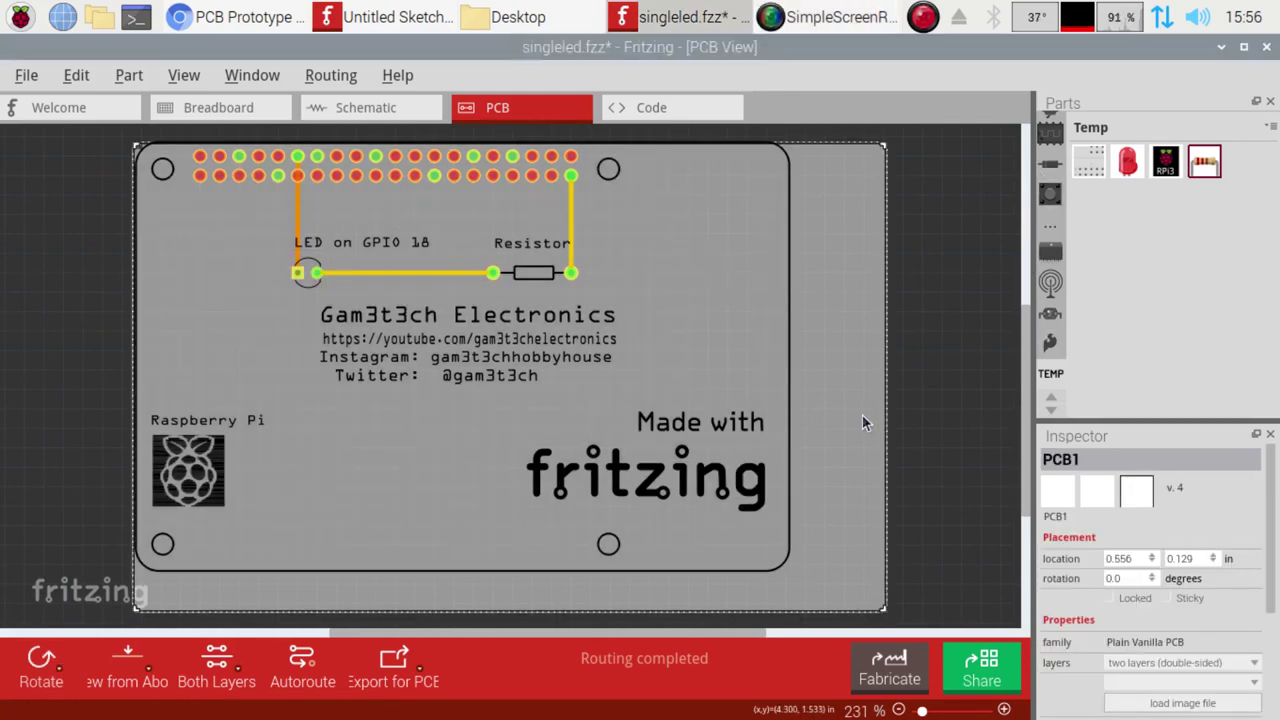
left_click(877, 376)
left_click_drag(1270, 594, 1270, 644)
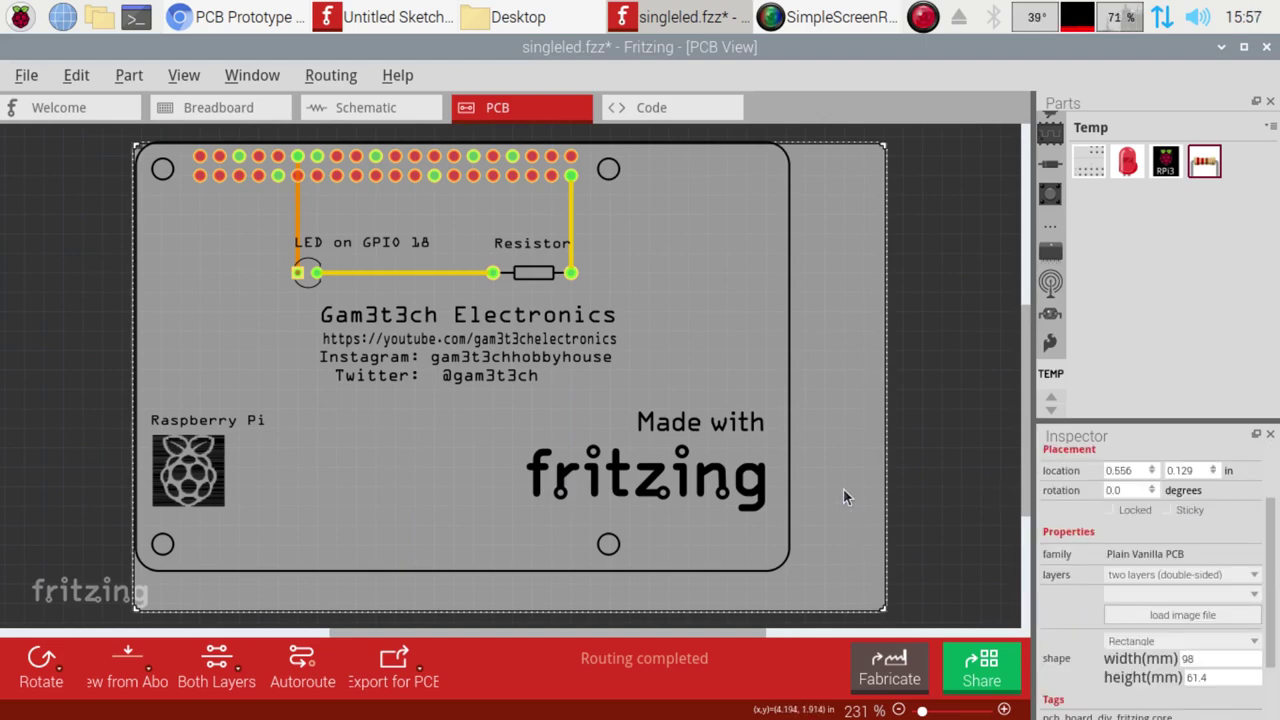
key("ctrl+alt+b")
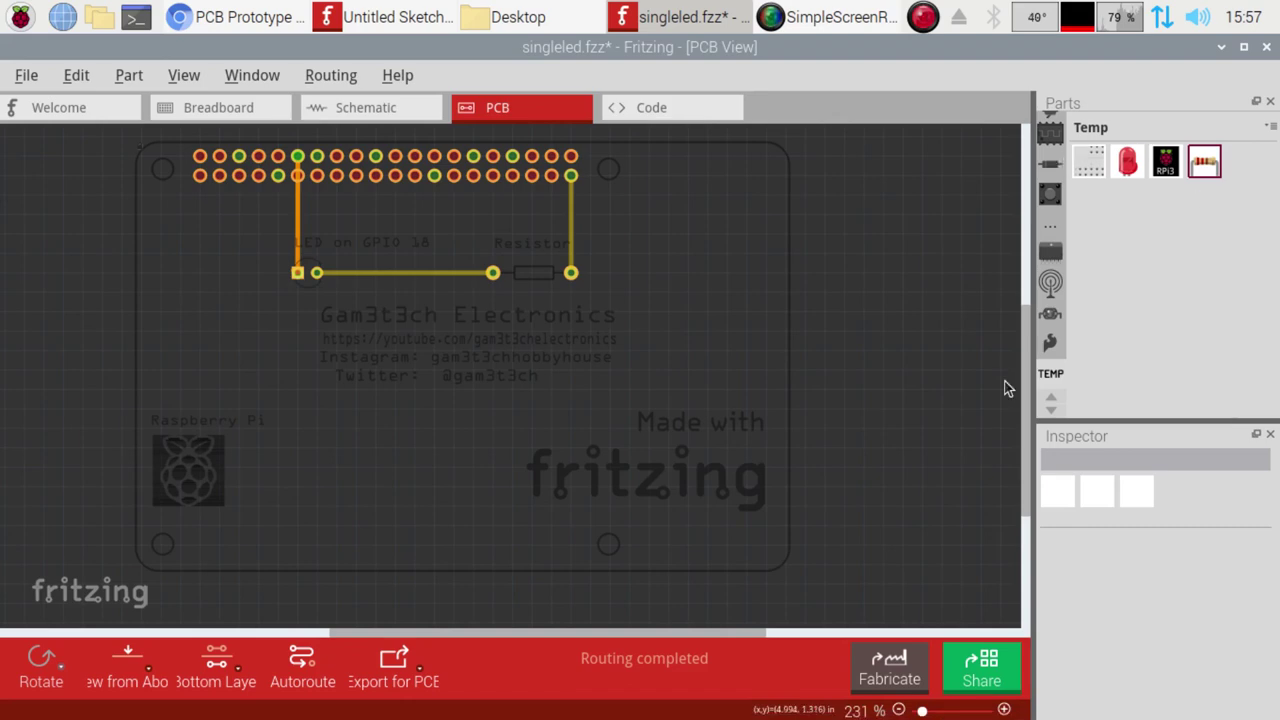
- Search the parts library for "raspberry pi"
left_click(1052, 399)
scroll(1052, 403, "up", 3)
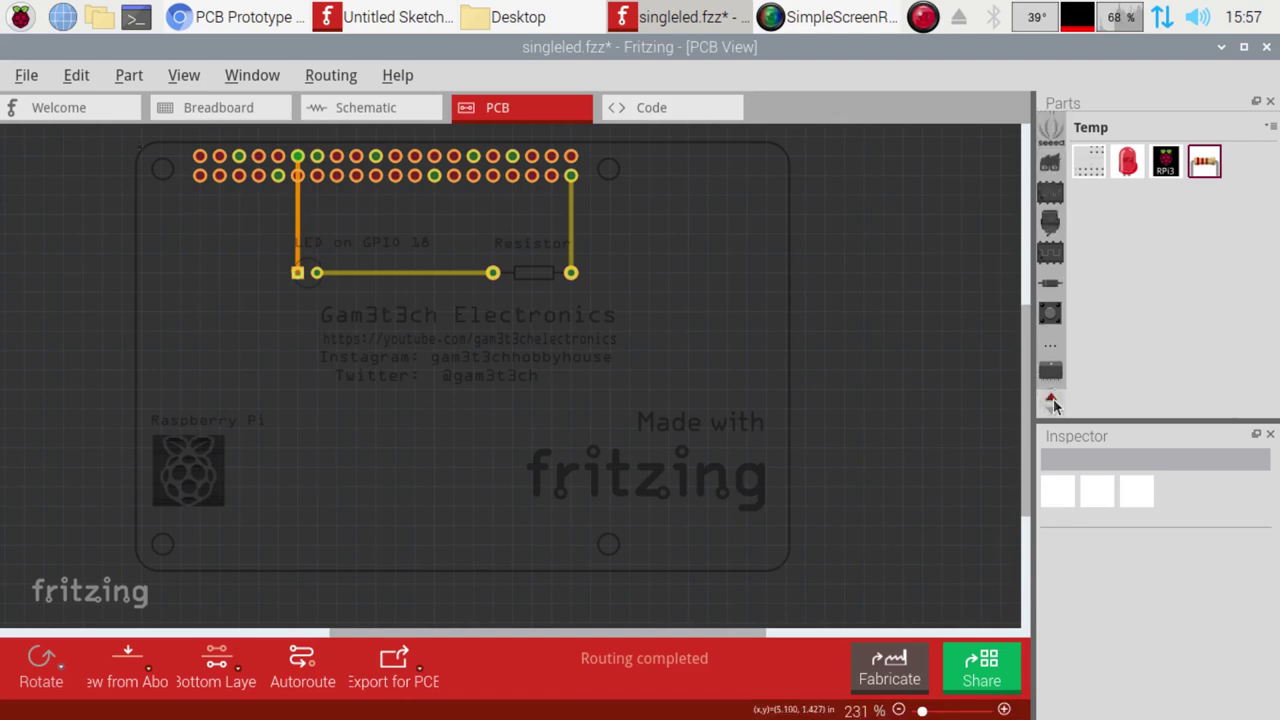
left_click(1050, 126)
double_click(1096, 124)
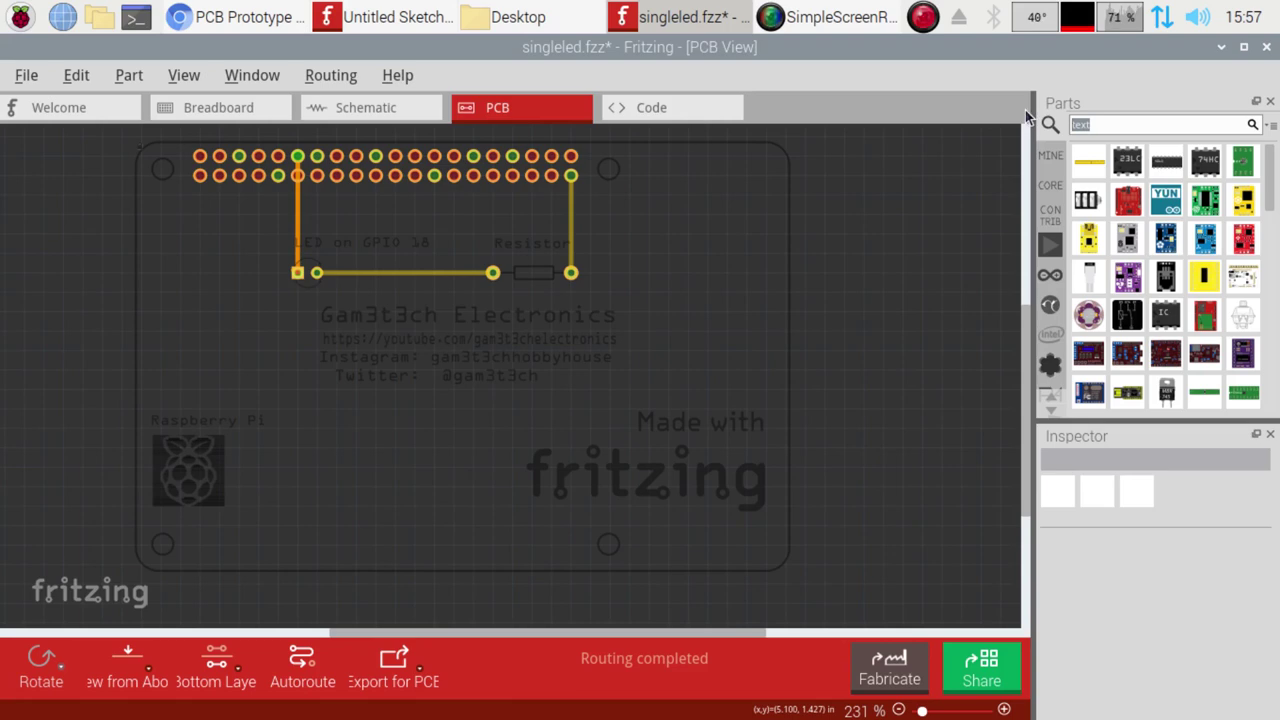
type("raspberry pi")
key("Return")
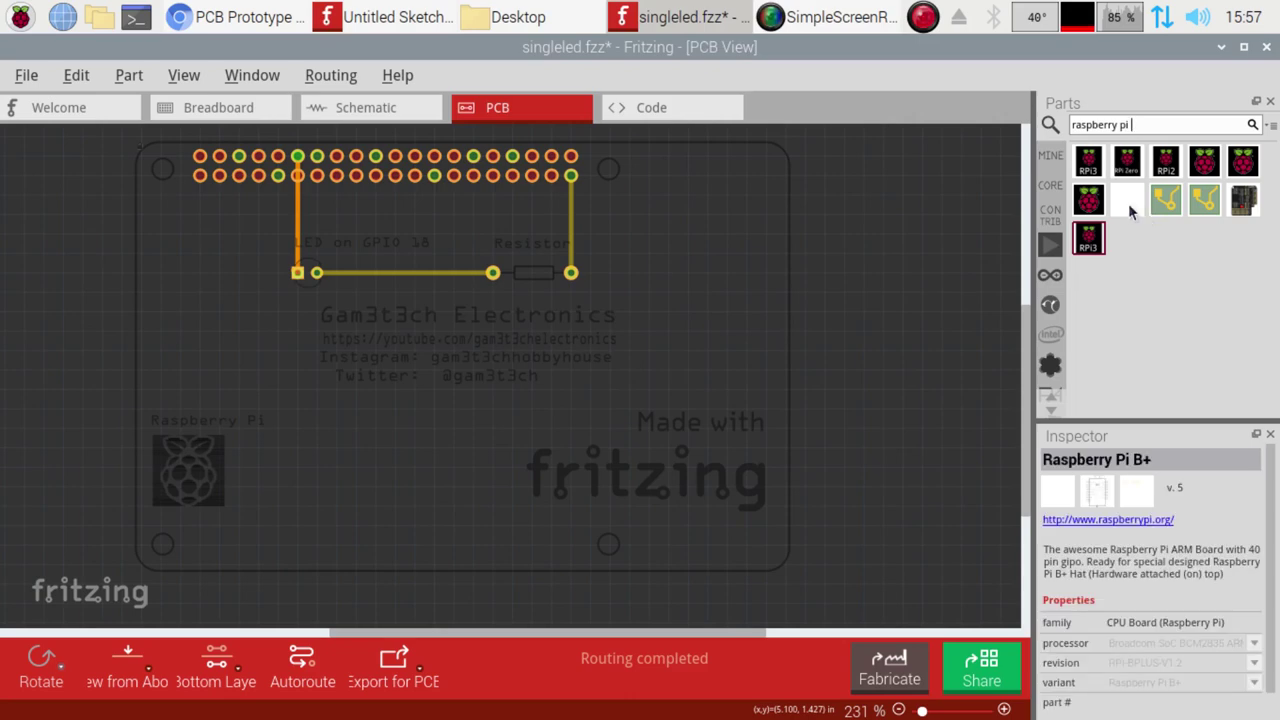
- Place a Raspberry Pi Shield PCB aligned with the Raspberry Pi outline, at about 0.563, 0.120 in
left_click(1128, 203)
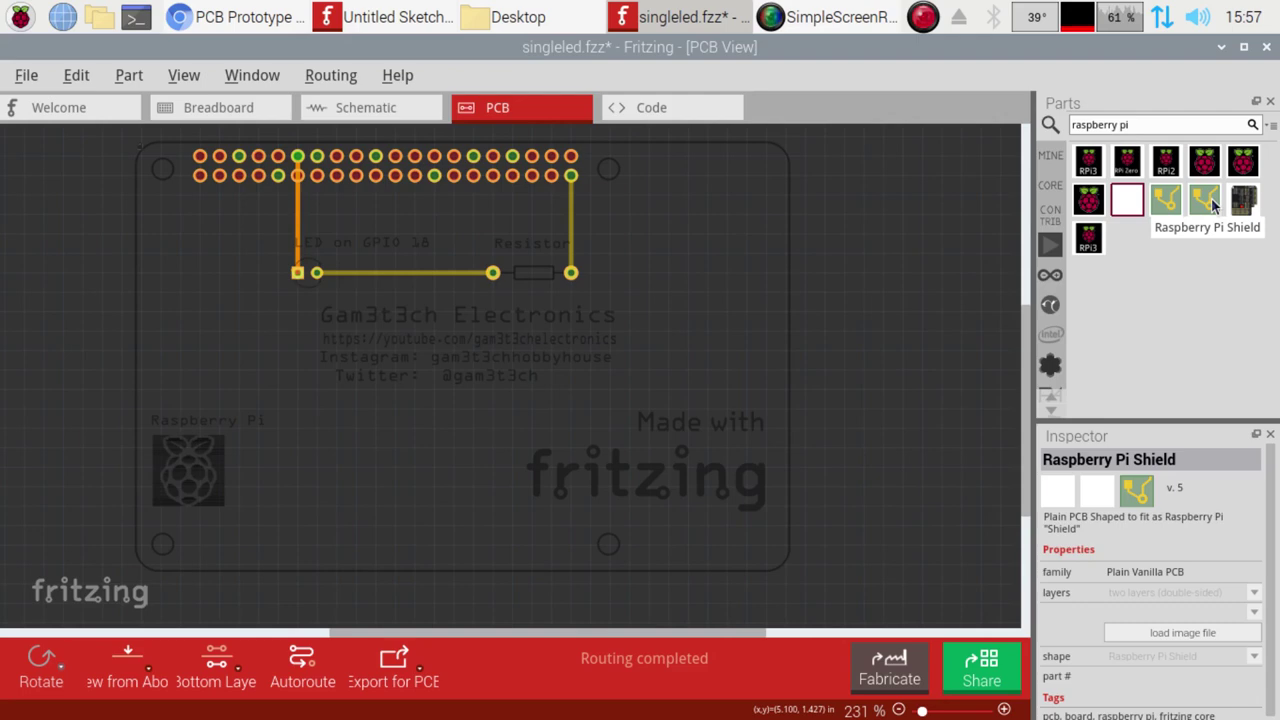
left_click_drag(1212, 204, 1207, 201)
left_click_drag(713, 313, 988, 226)
left_click_drag(1193, 232, 172, 190)
left_click(1165, 203)
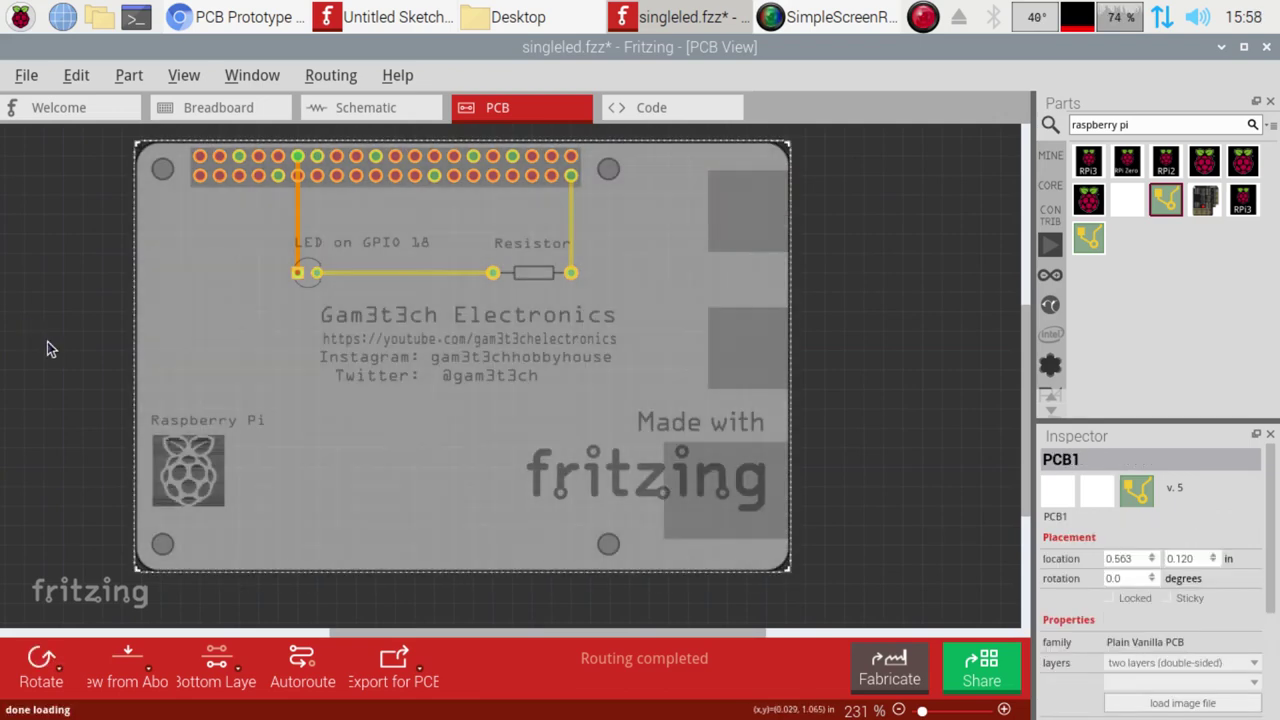
left_click(51, 349)
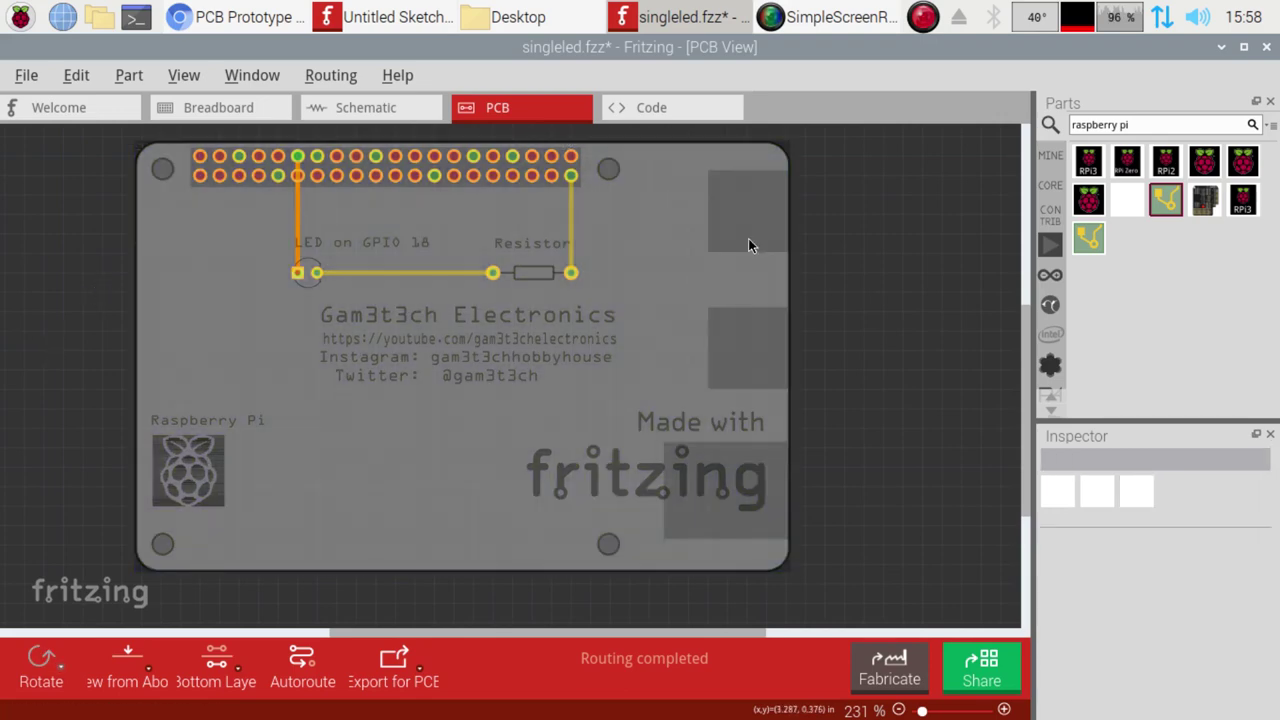
- Send the locked Raspberry Pi part to the back of the stacking order
right_click(682, 252)
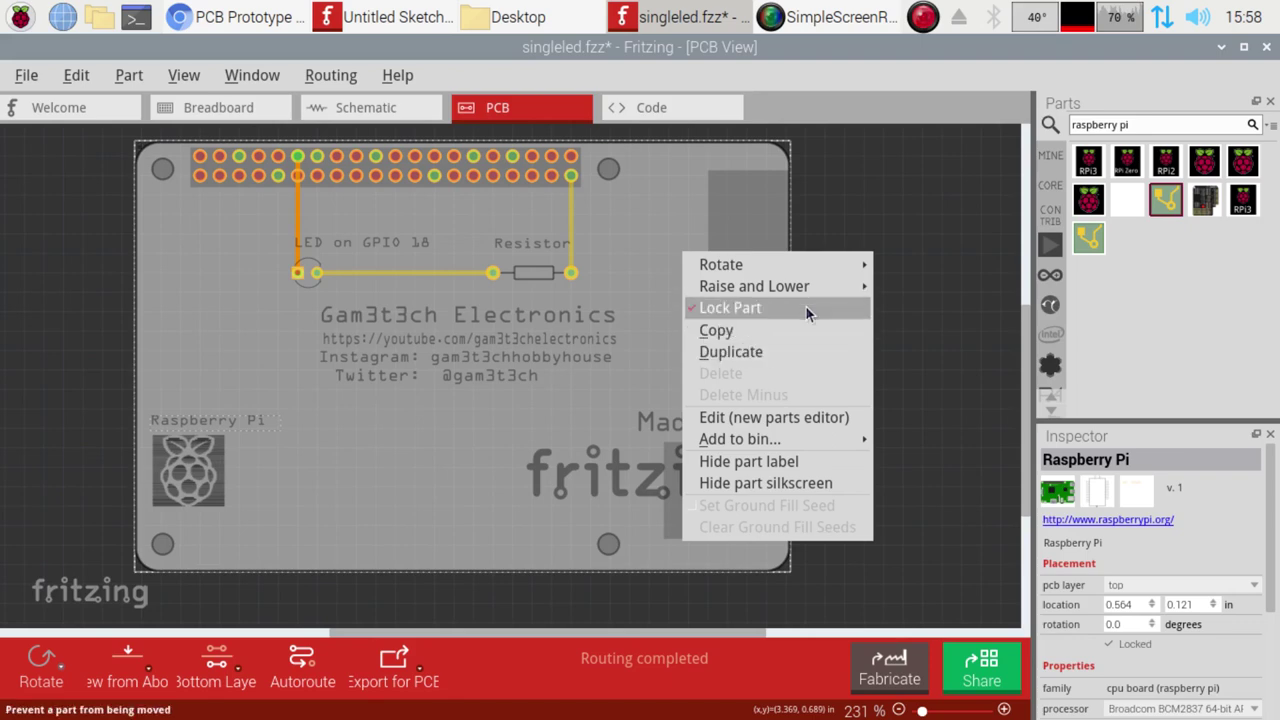
mouse_move(824, 286)
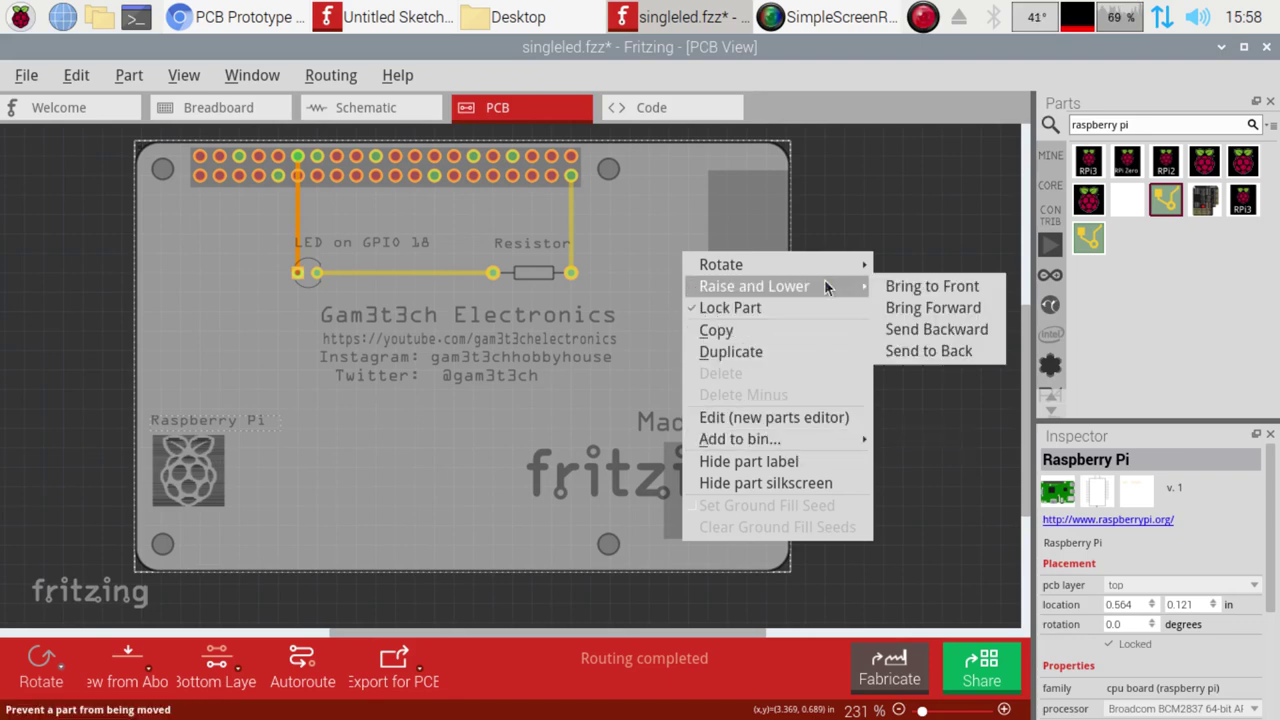
left_click(926, 353)
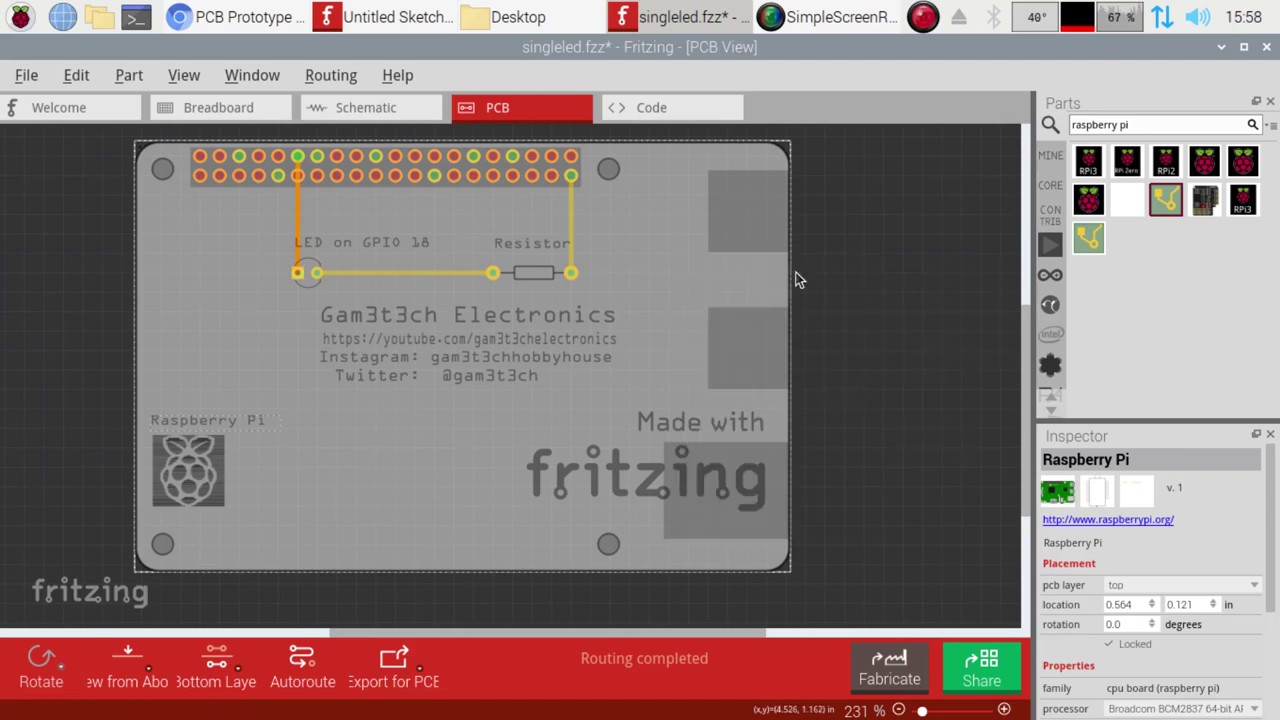
- Unlock the Raspberry Pi part and send it one level backward in the stacking order
left_click(945, 245)
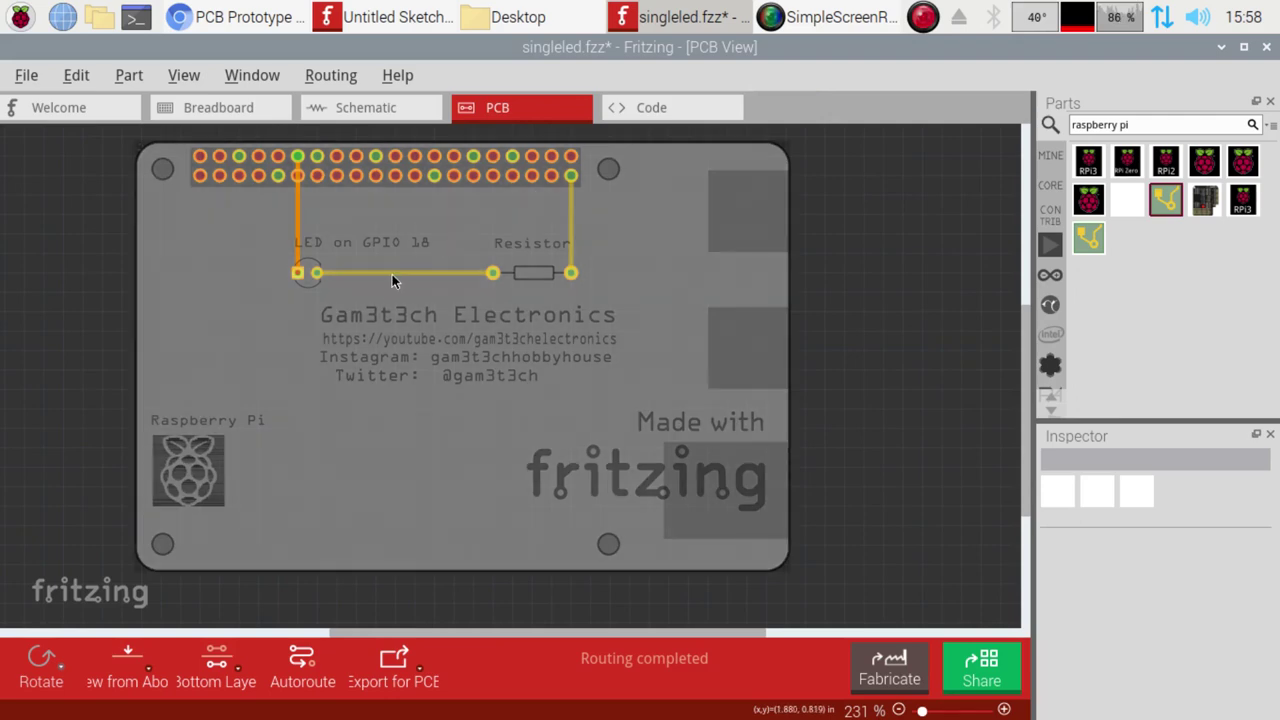
left_click(392, 281)
right_click(335, 458)
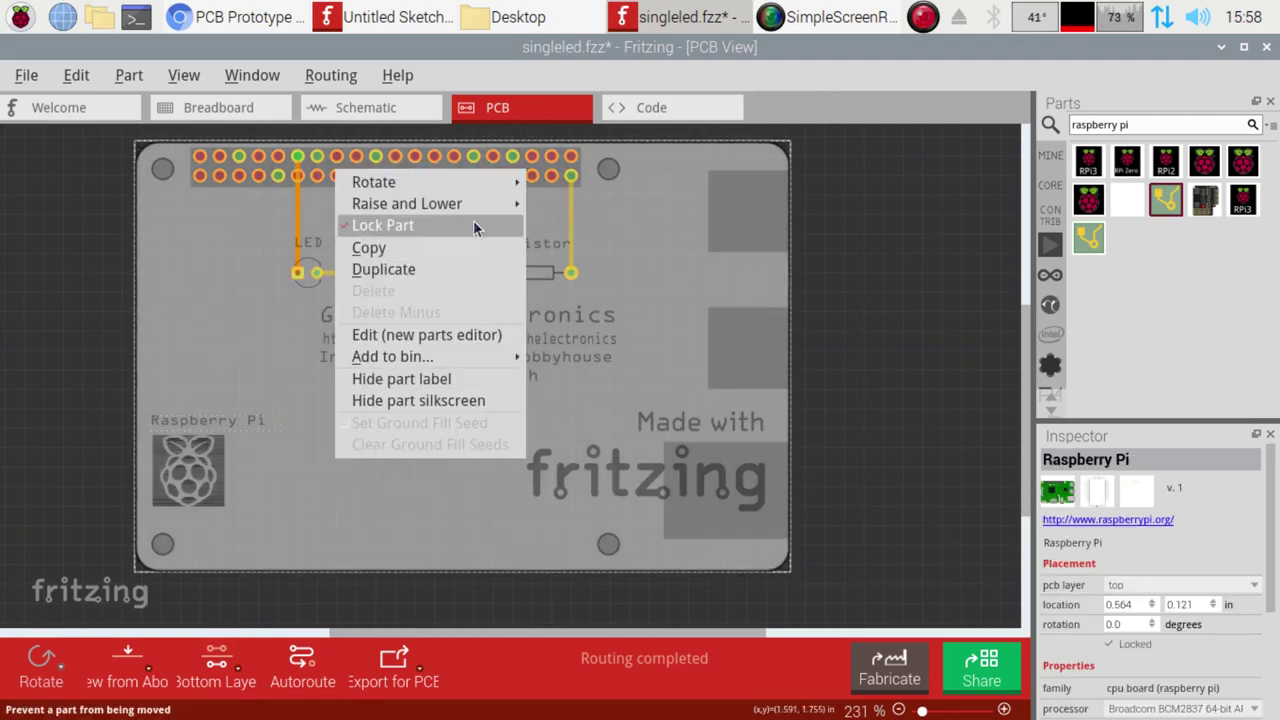
left_click(465, 225)
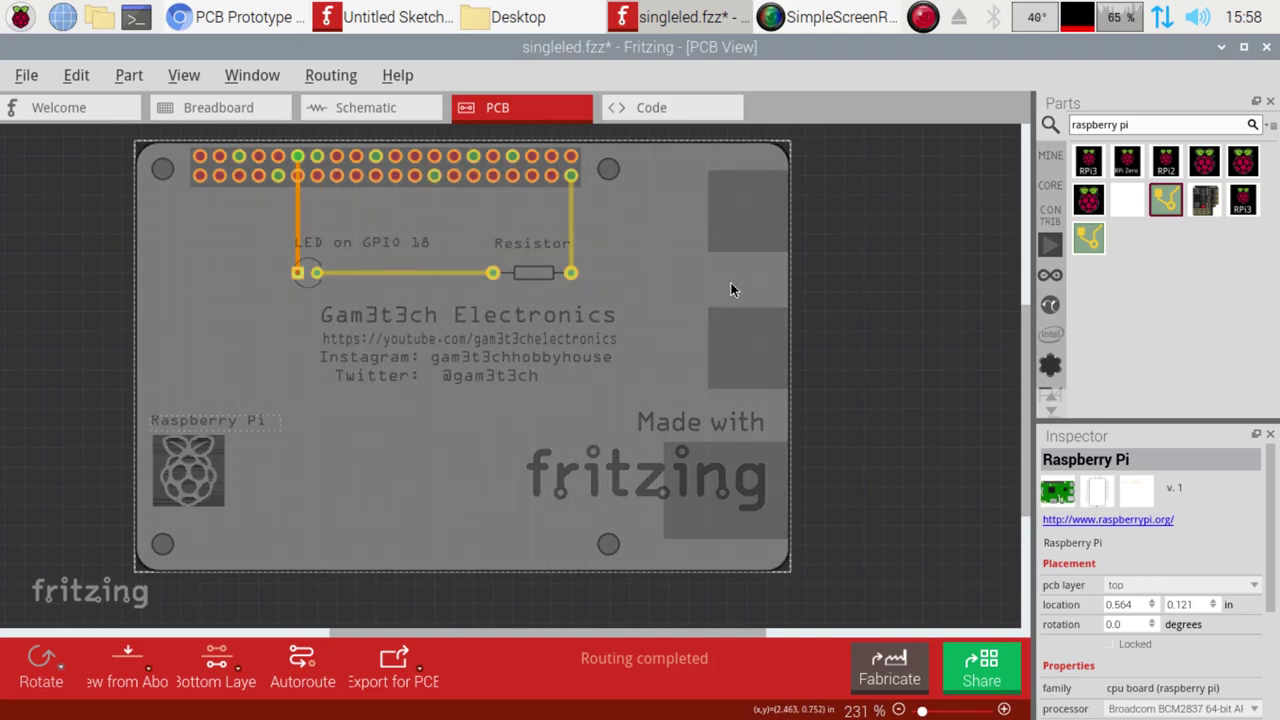
right_click(717, 258)
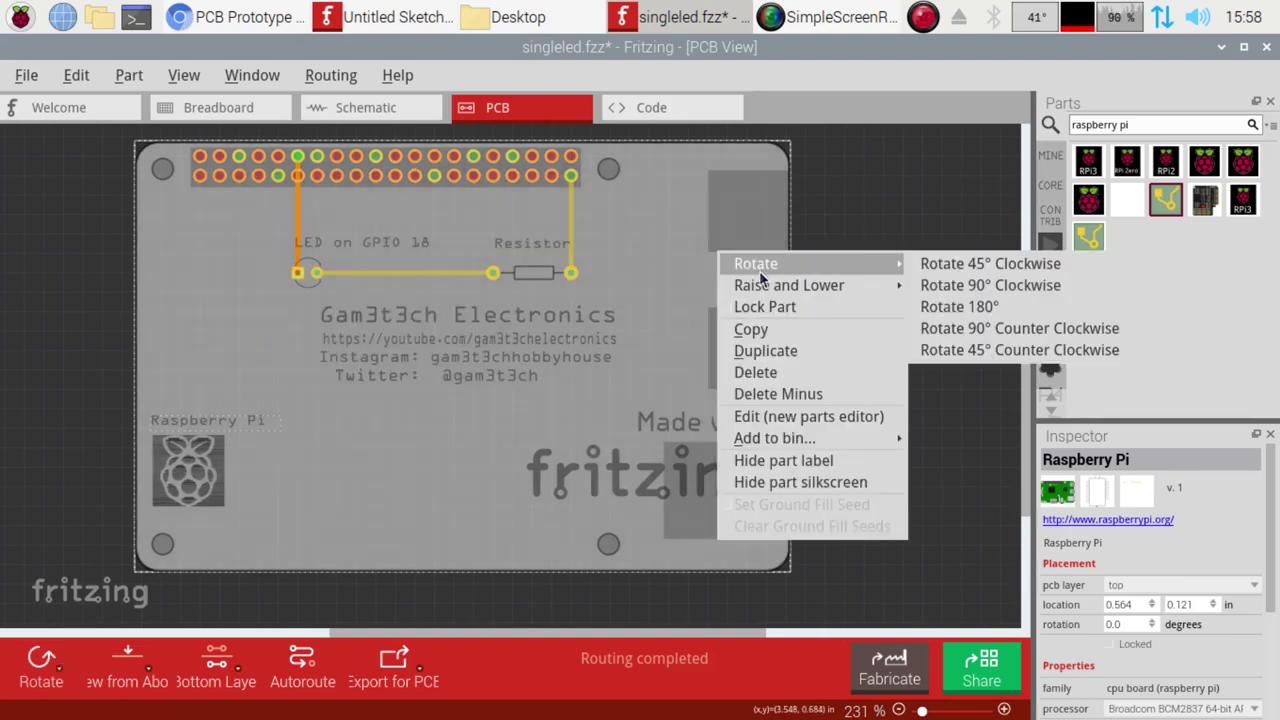
mouse_move(769, 288)
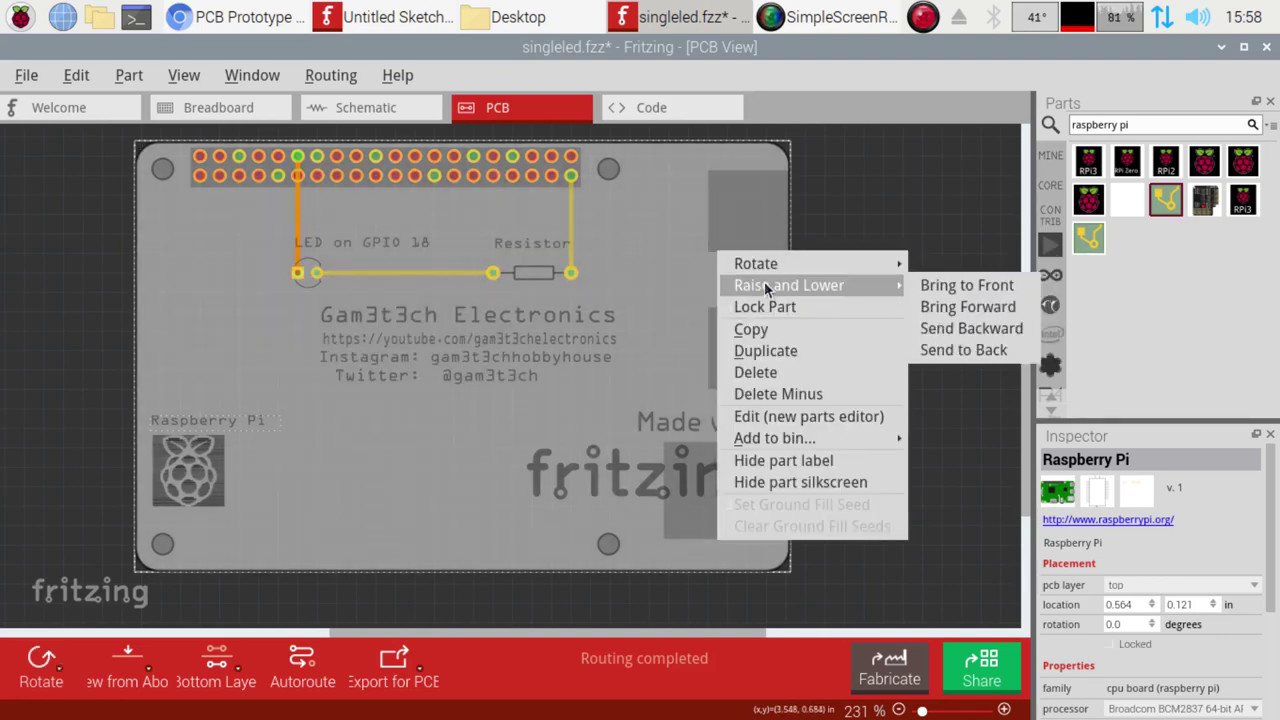
left_click(984, 332)
left_click(897, 318)
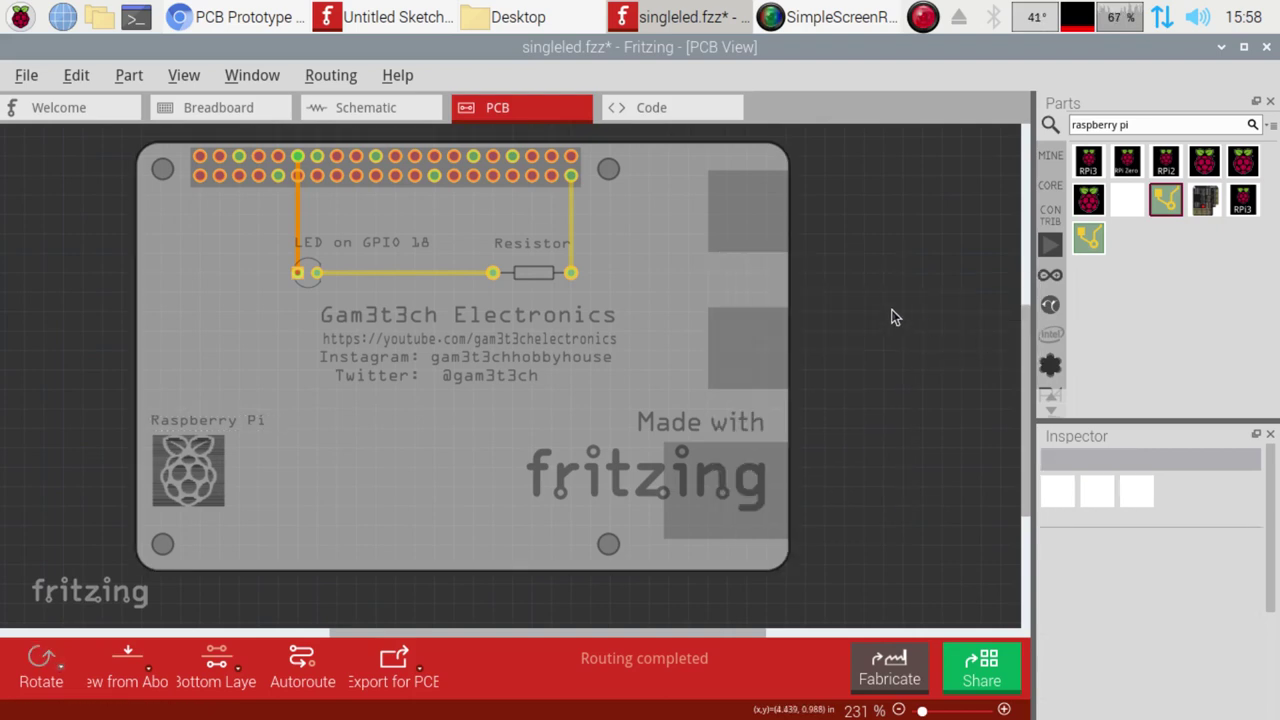
- Check the selection of the Raspberry Pi part and the resistor on the board
left_click(724, 345)
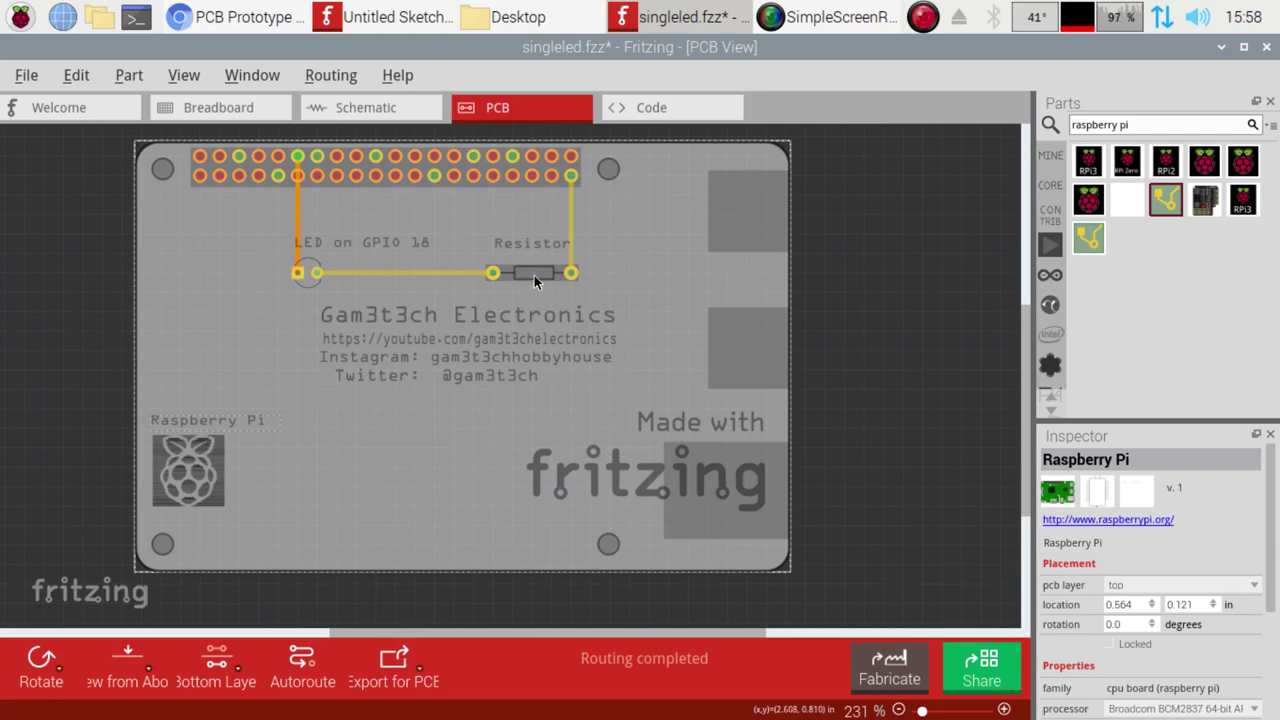
left_click(534, 276)
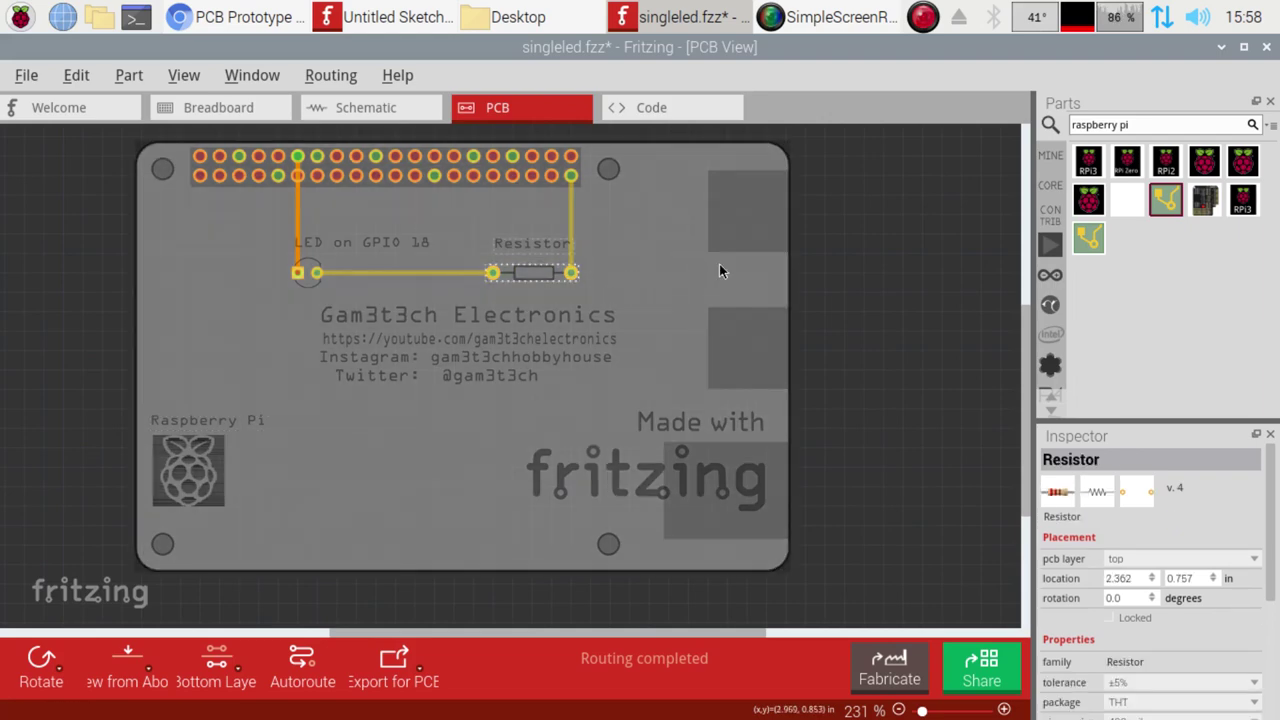
left_click(847, 220)
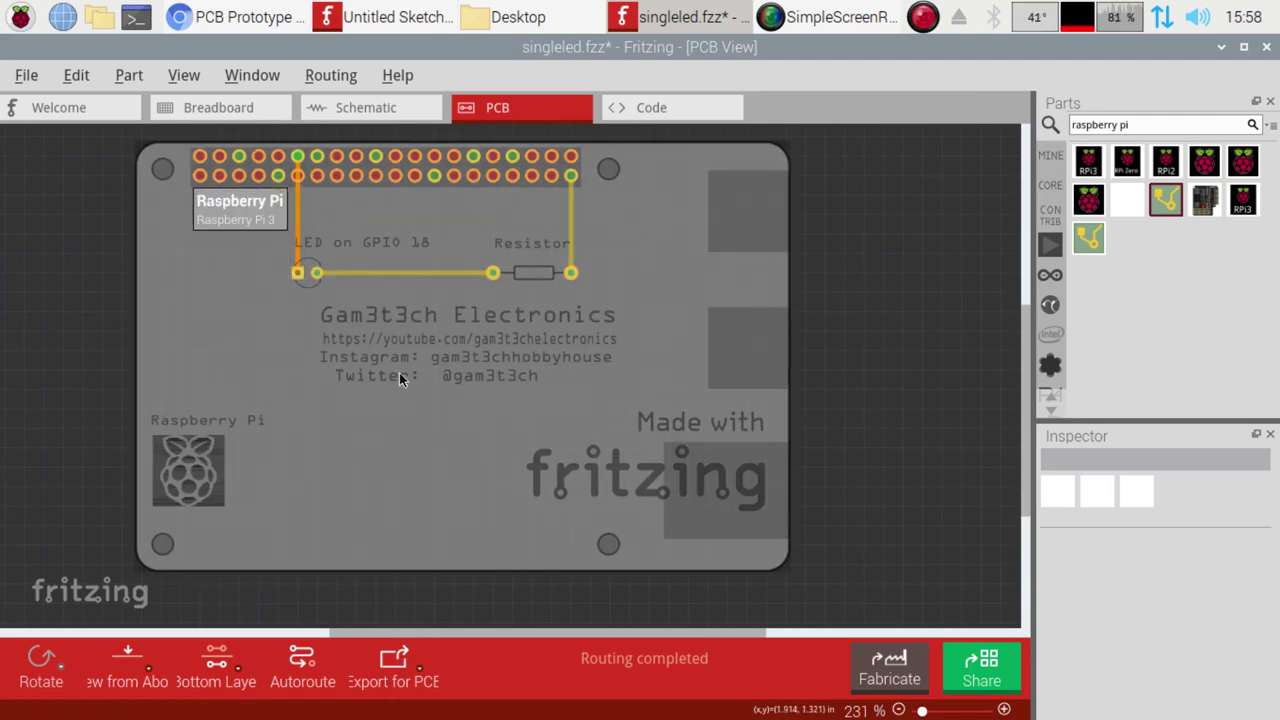
- Search the parts library for "hole" and locate the Hole part among the results
left_click(1122, 124)
left_click_drag(1128, 125, 1034, 130)
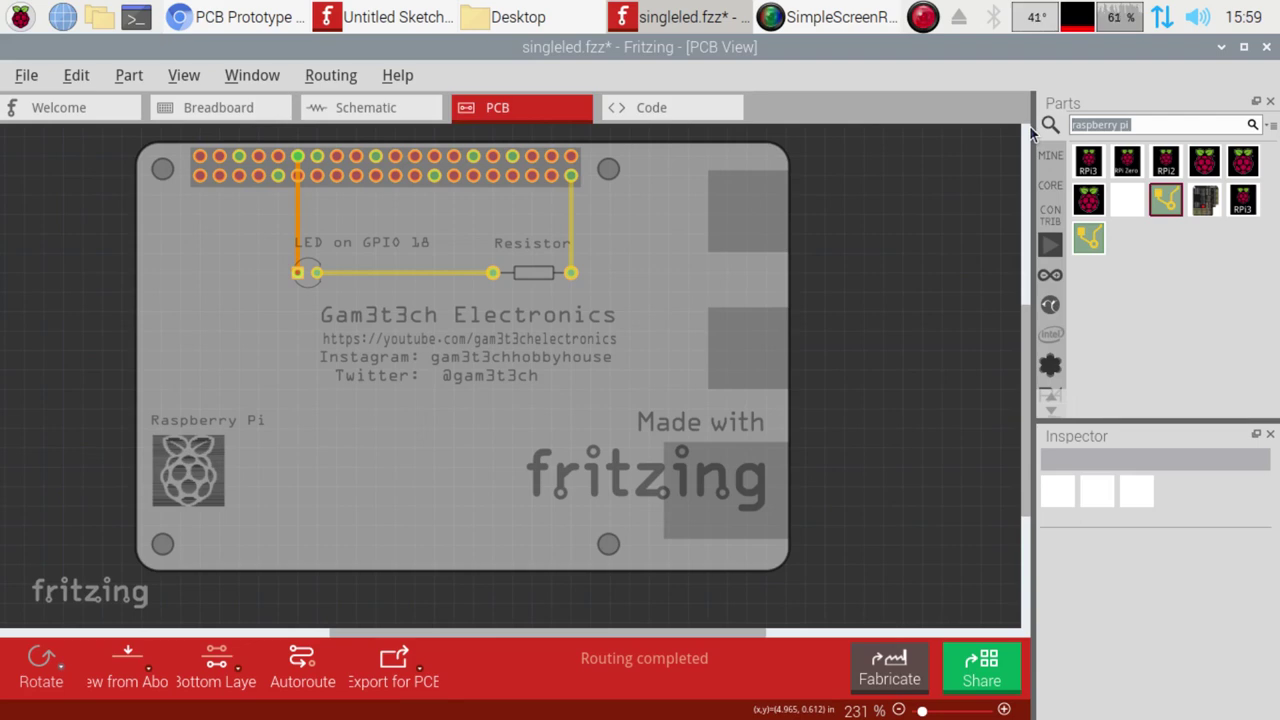
type("hole")
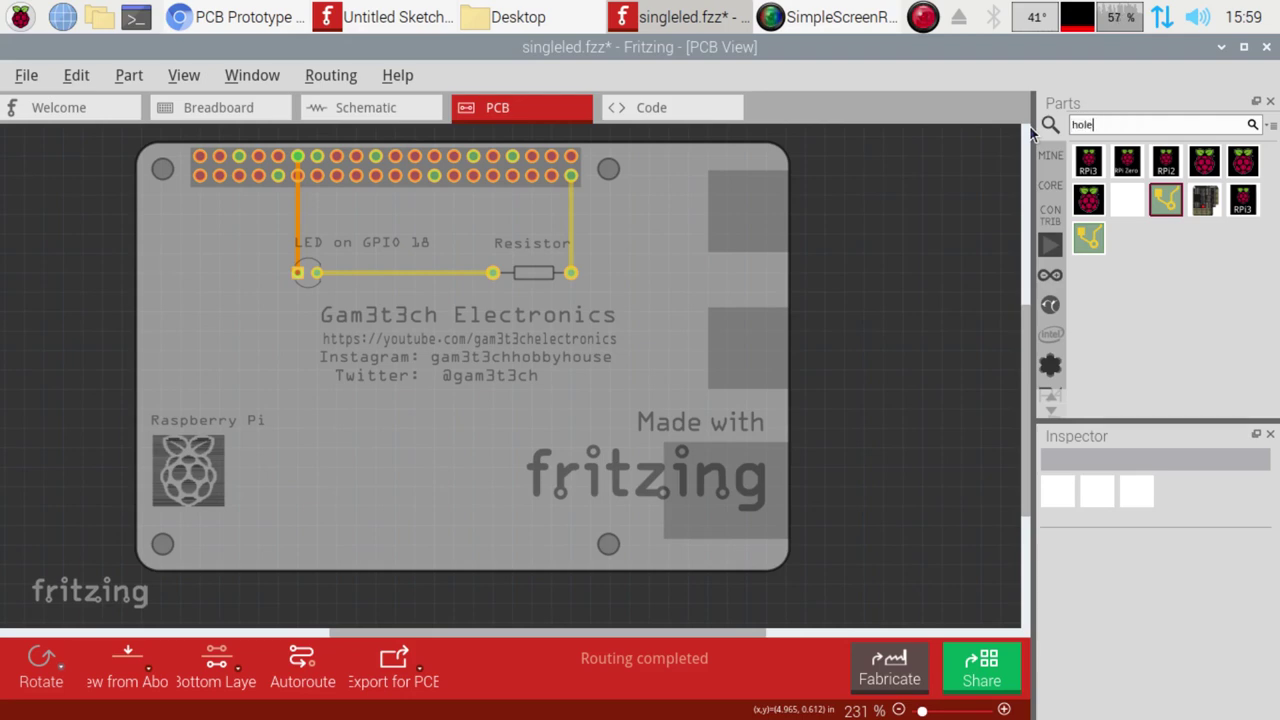
key("Return")
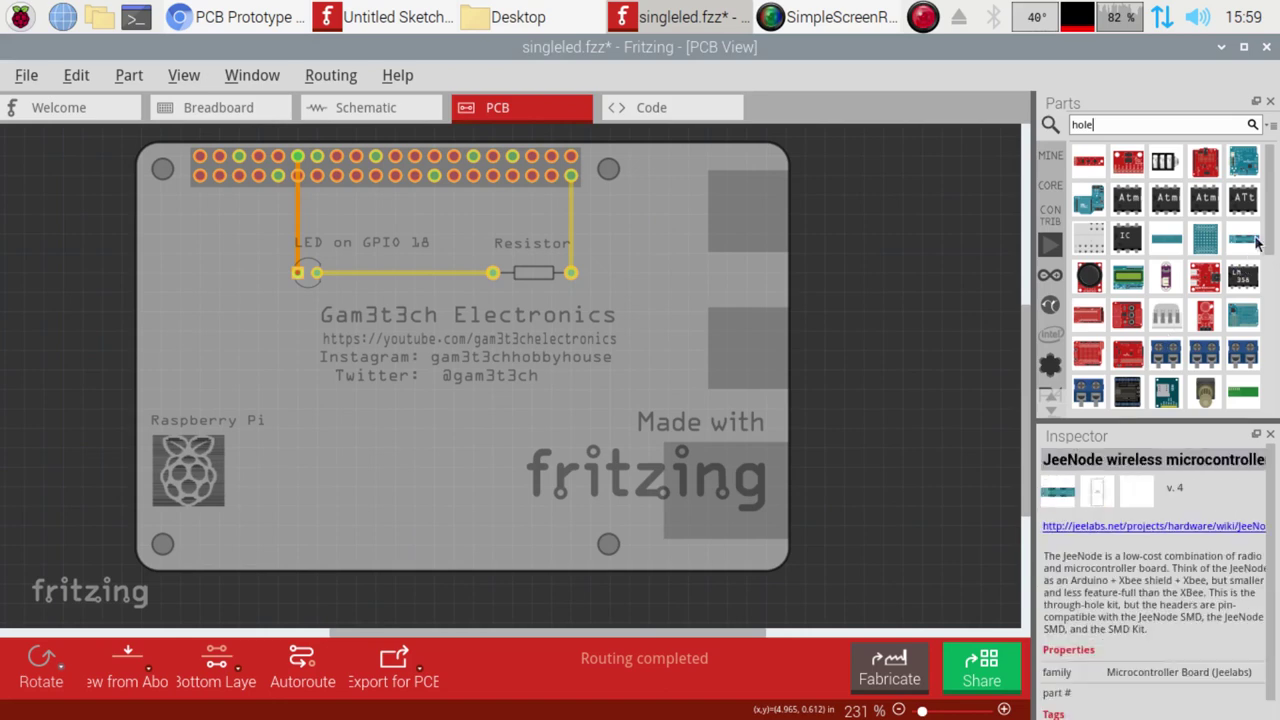
left_click_drag(1272, 255, 1275, 410)
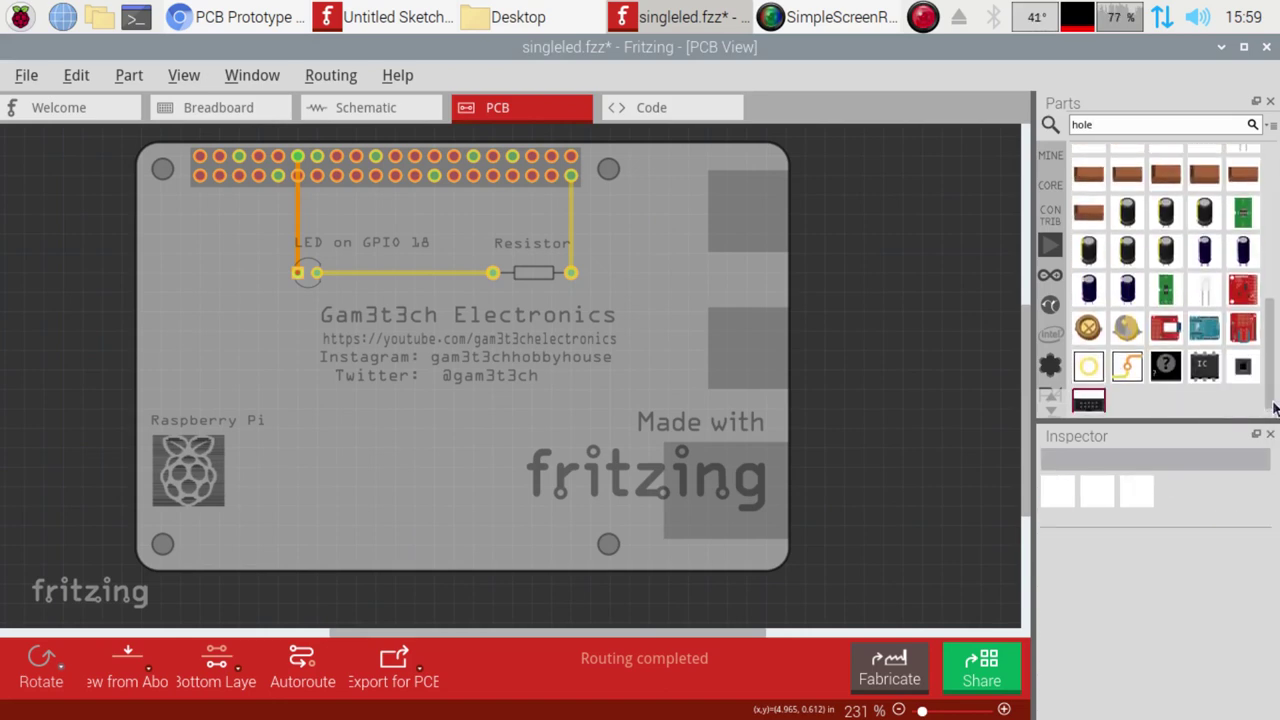
mouse_move(1093, 369)
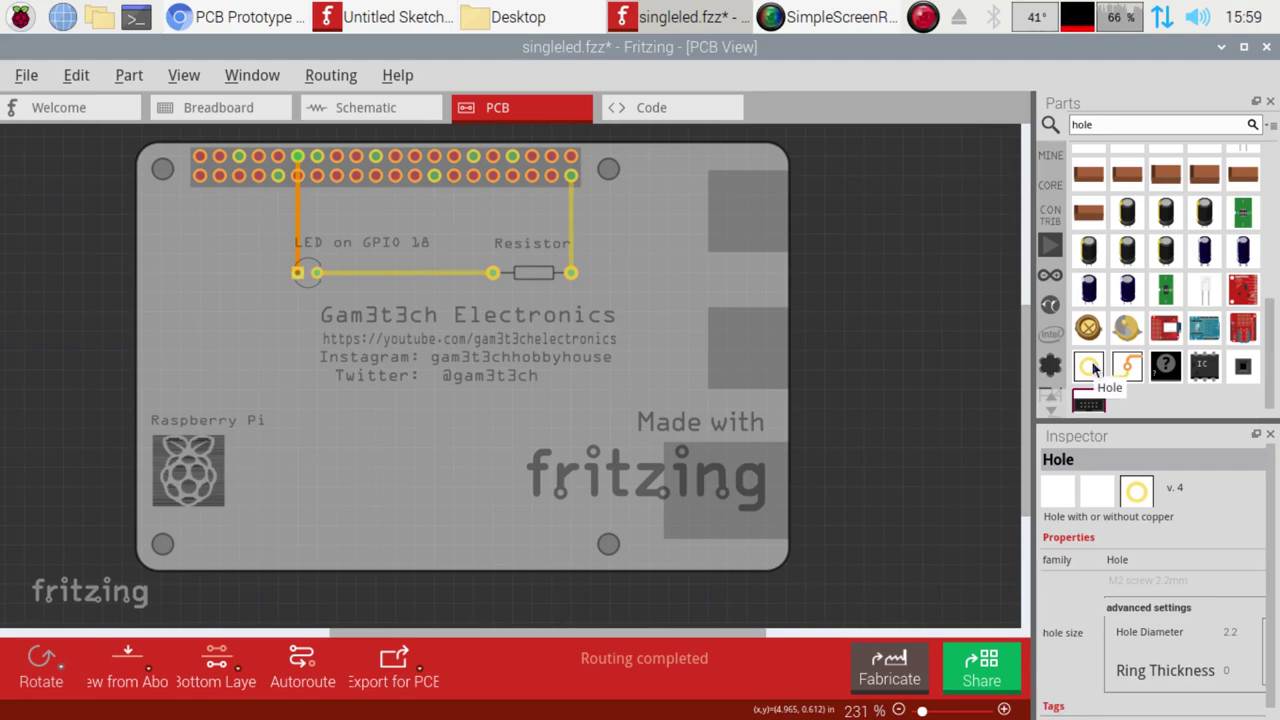
- Turn off grid alignment so the Hole part can be positioned freely
left_click_drag(1093, 369, 612, 171)
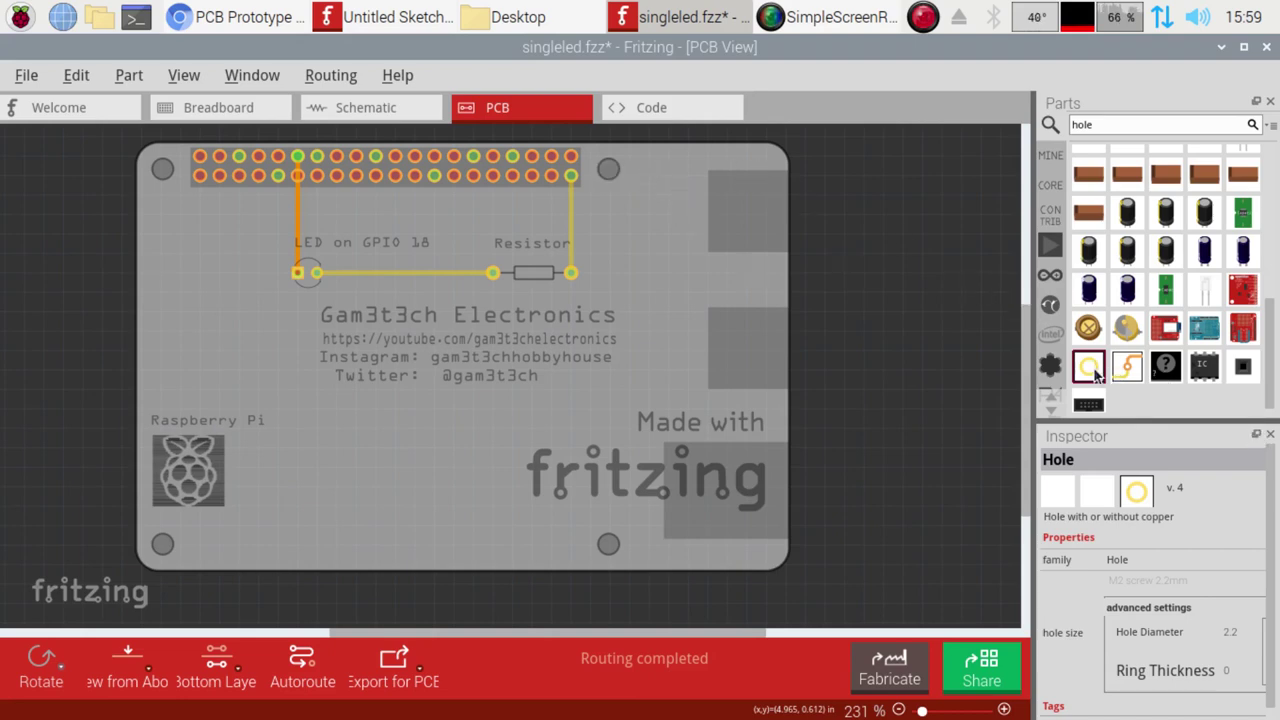
left_click(252, 76)
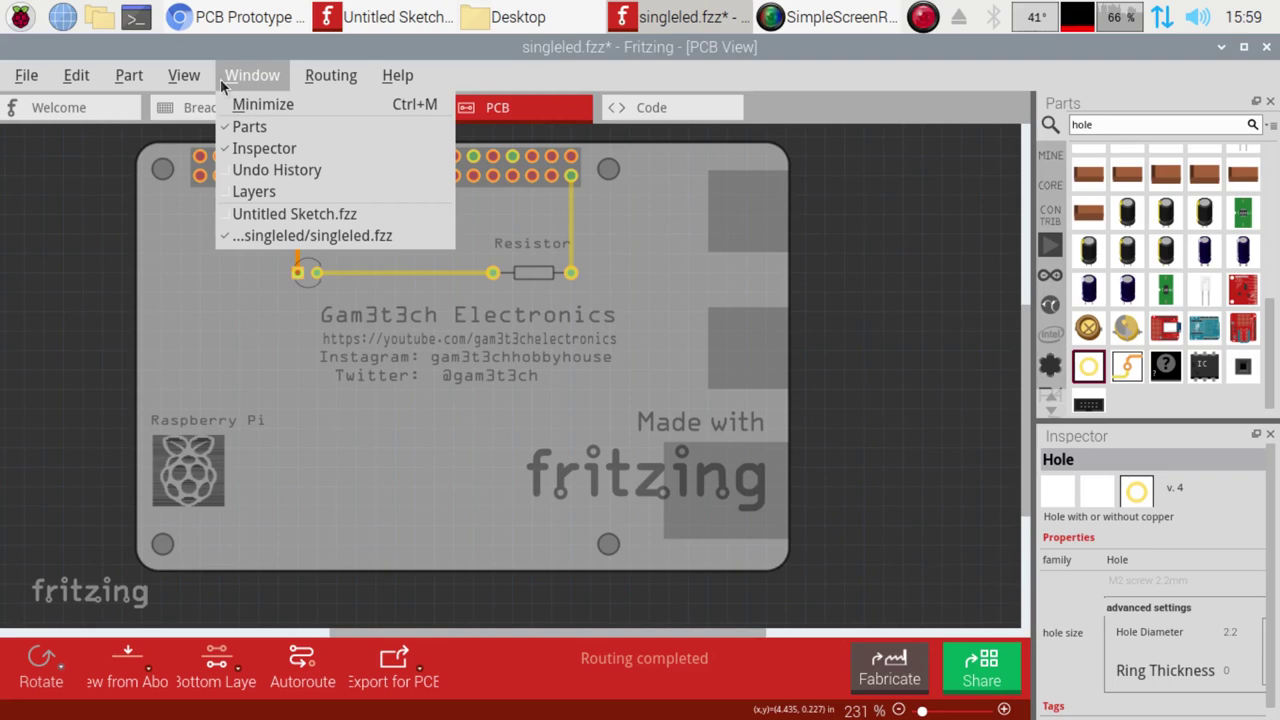
mouse_move(195, 76)
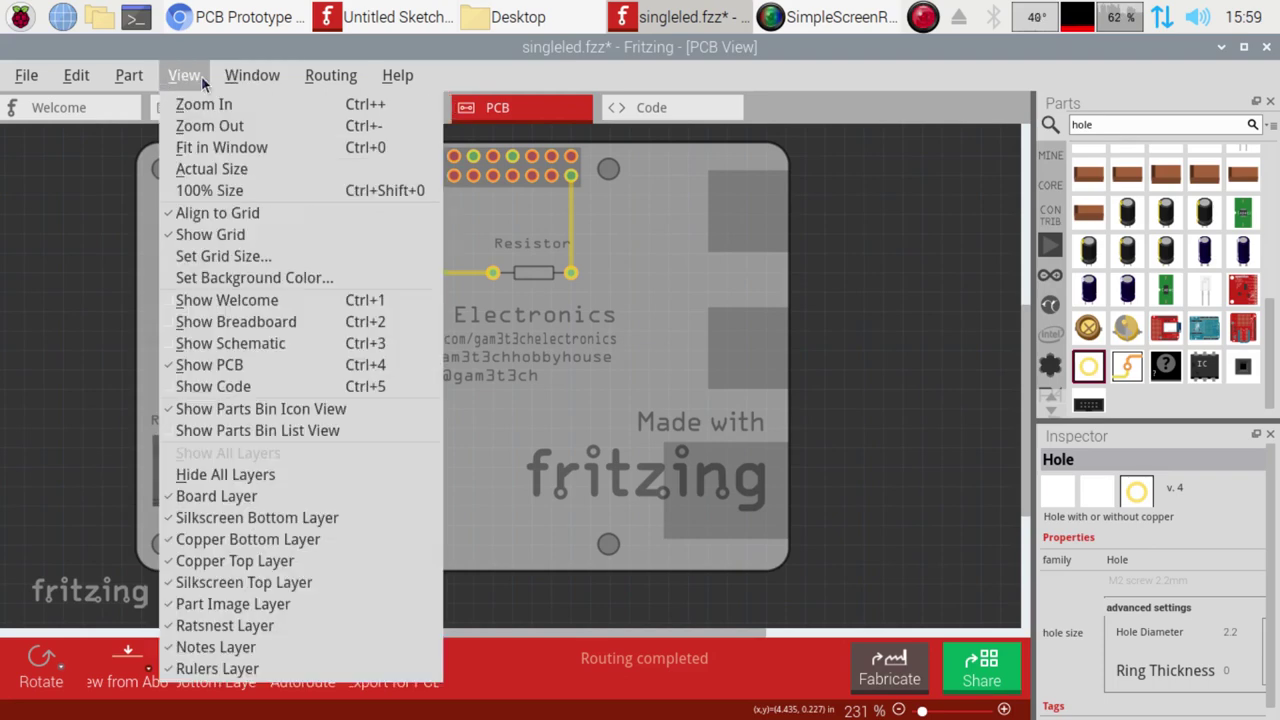
left_click(235, 218)
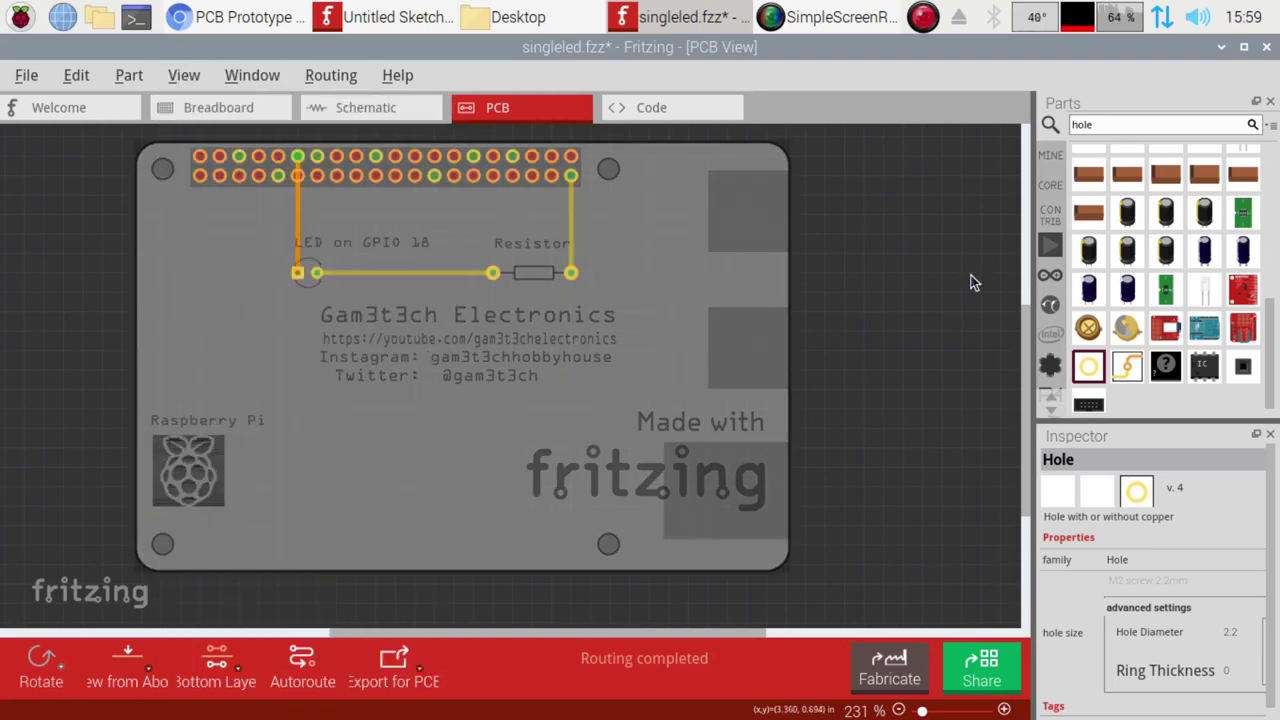
- Place a Hole over the mounting hole beside the GPIO header's resistor end, at about 2.928, 0.200 in
left_click_drag(1089, 366, 610, 170)
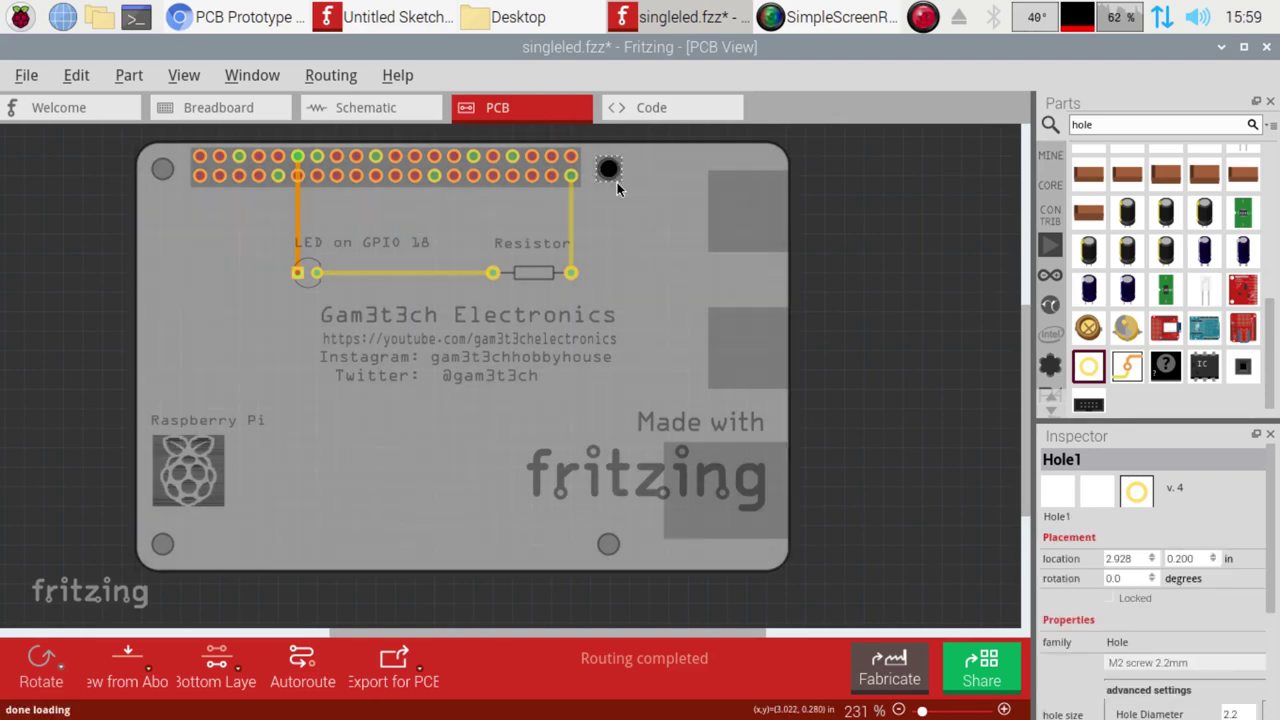
left_click(1004, 710)
left_click(1004, 710)
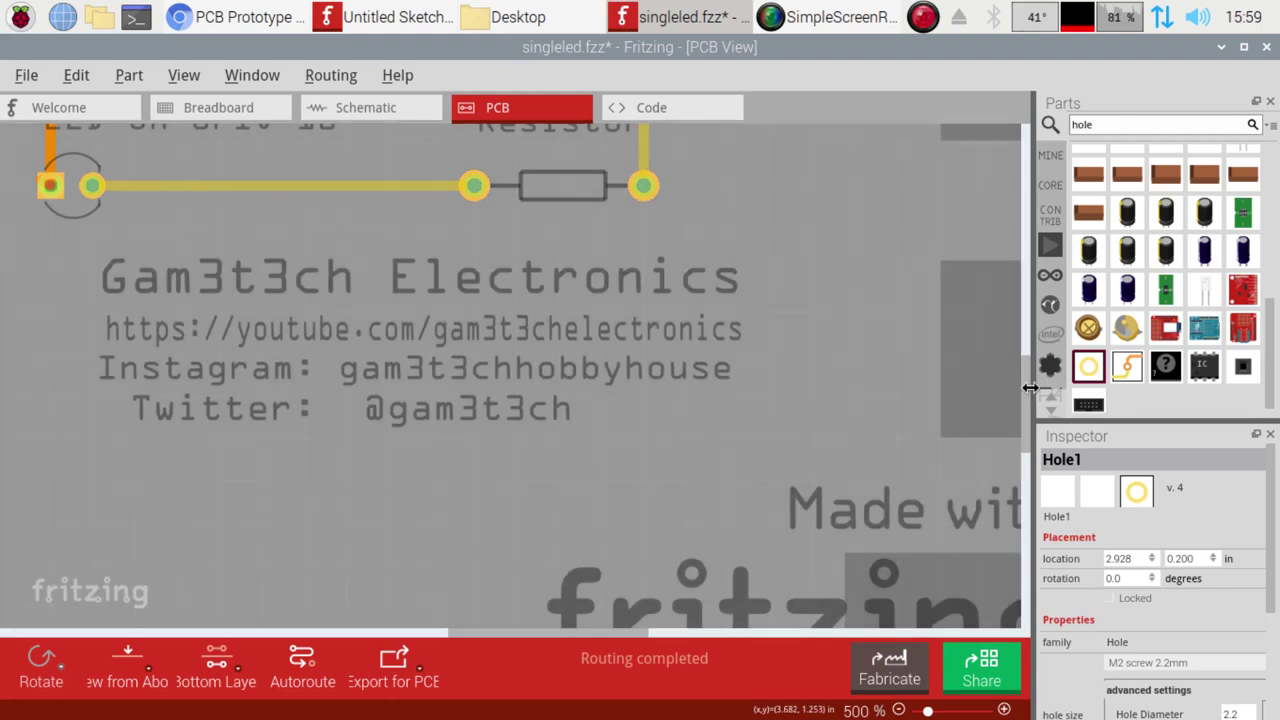
left_click_drag(1030, 390, 1028, 390)
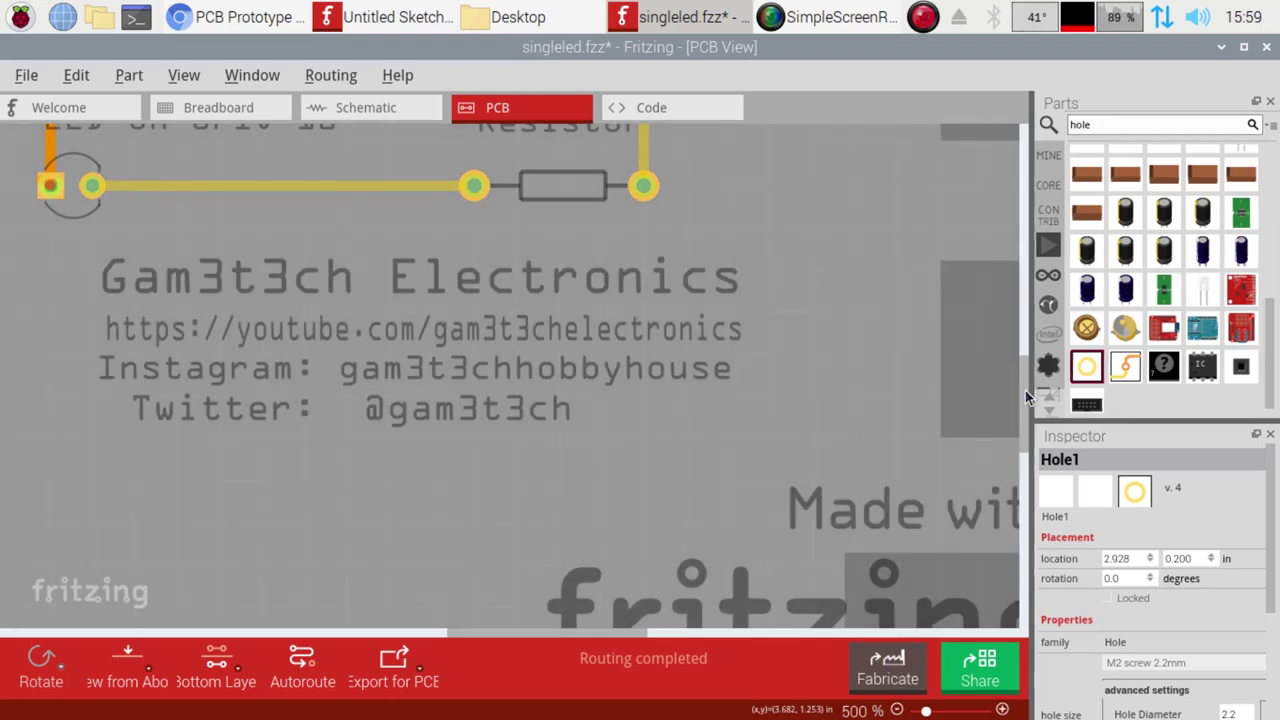
scroll(1025, 390, "up", 6)
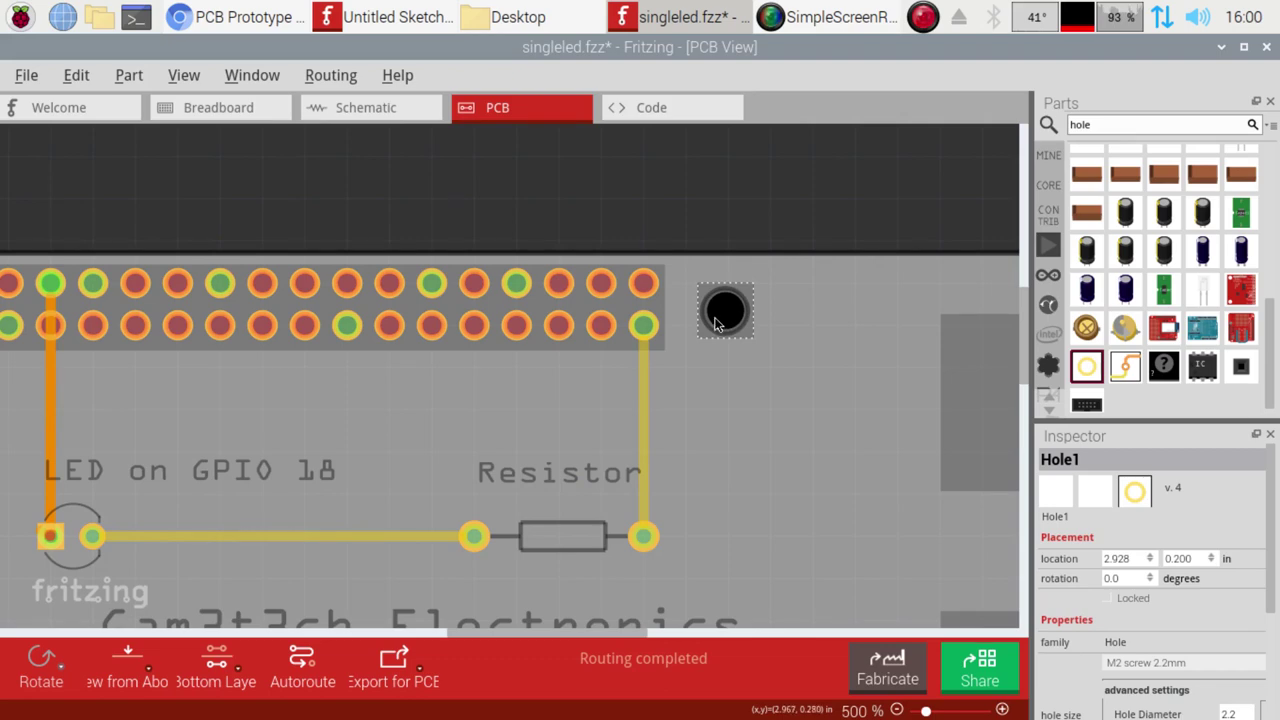
left_click_drag(716, 322, 719, 315)
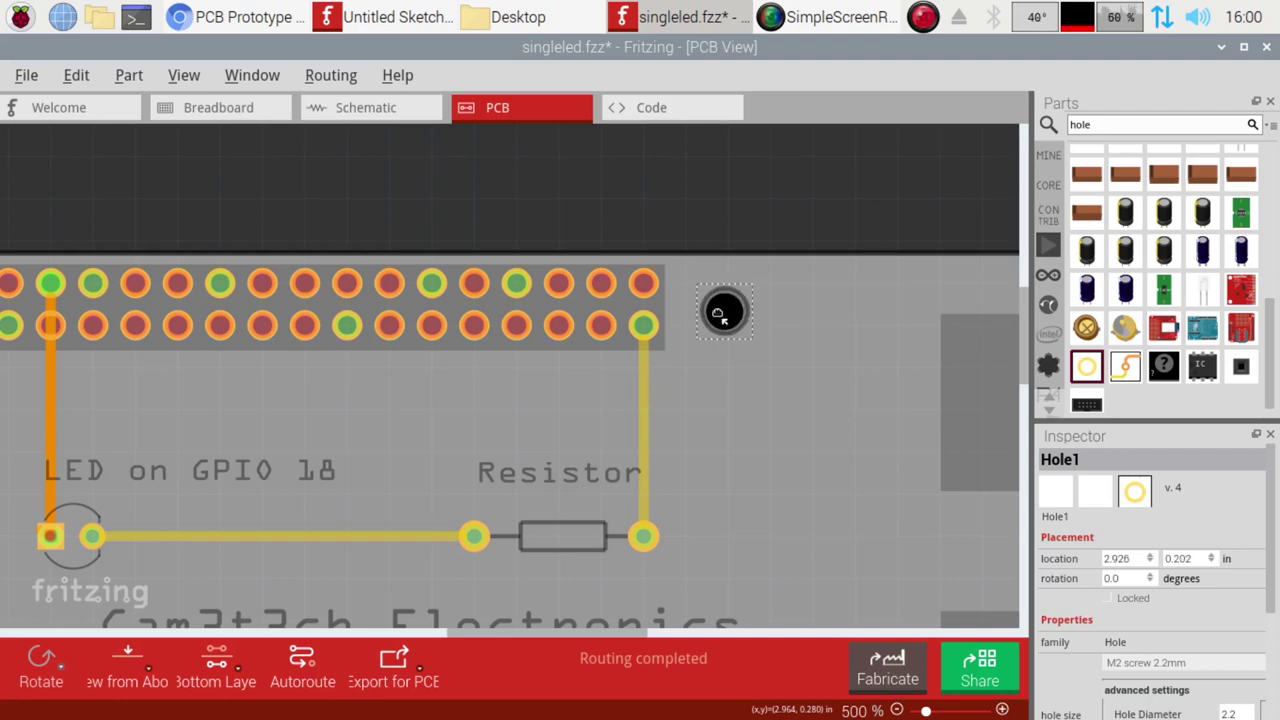
left_click_drag(719, 315, 720, 314)
left_click_drag(719, 314, 720, 313)
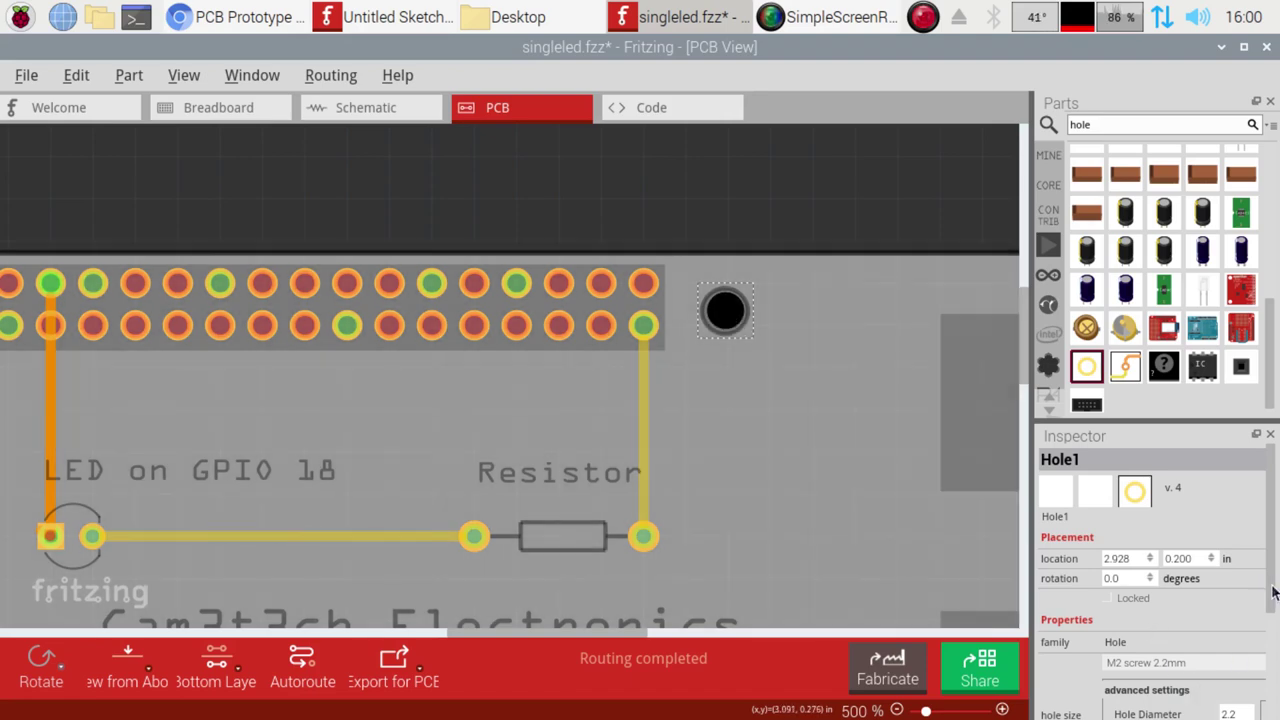
- Set the hole's diameter to 2.5 mm and recentre it on the mounting hole at about 2.922, 0.194 in
scroll(1270, 590, "down", 4)
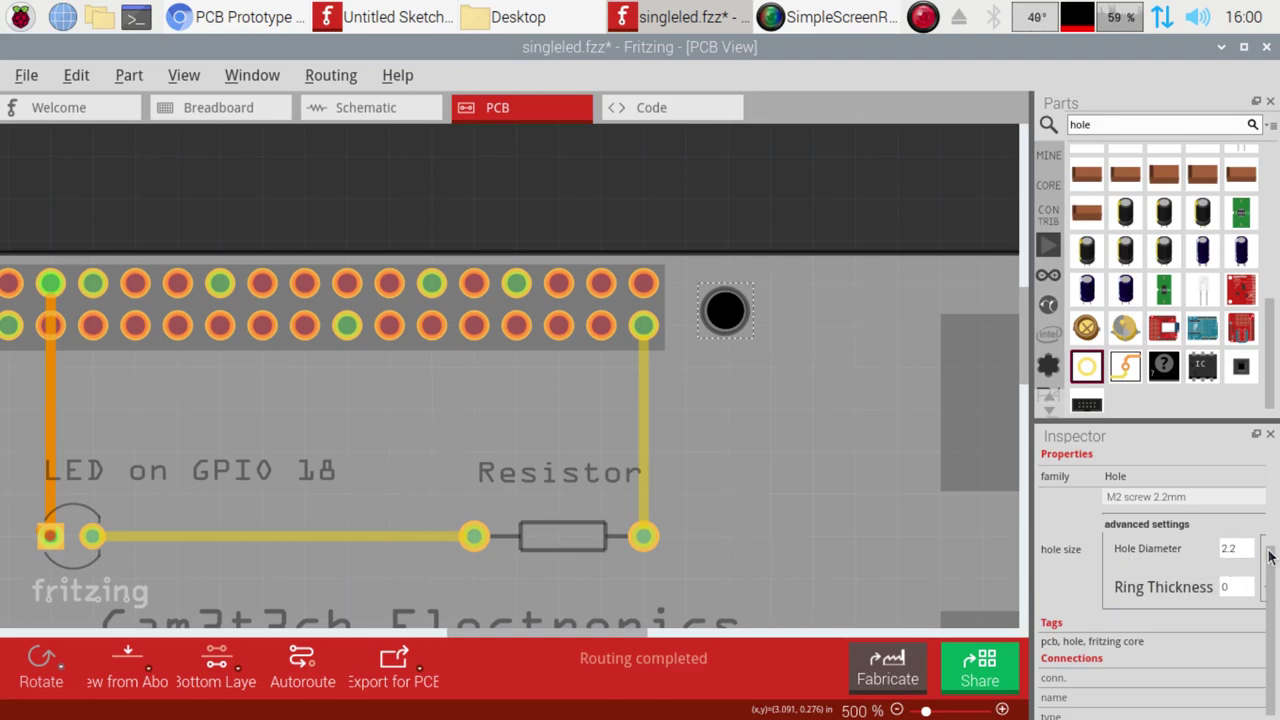
type("5")
key("Return")
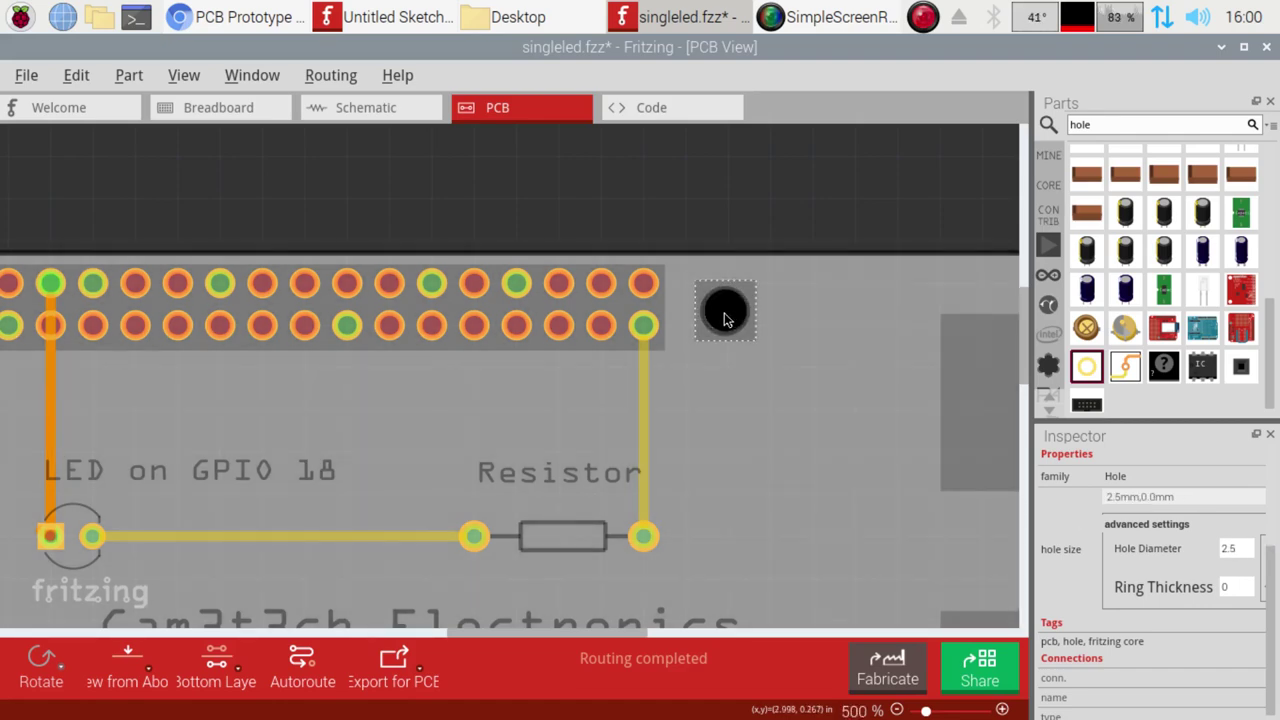
left_click_drag(730, 312, 729, 312)
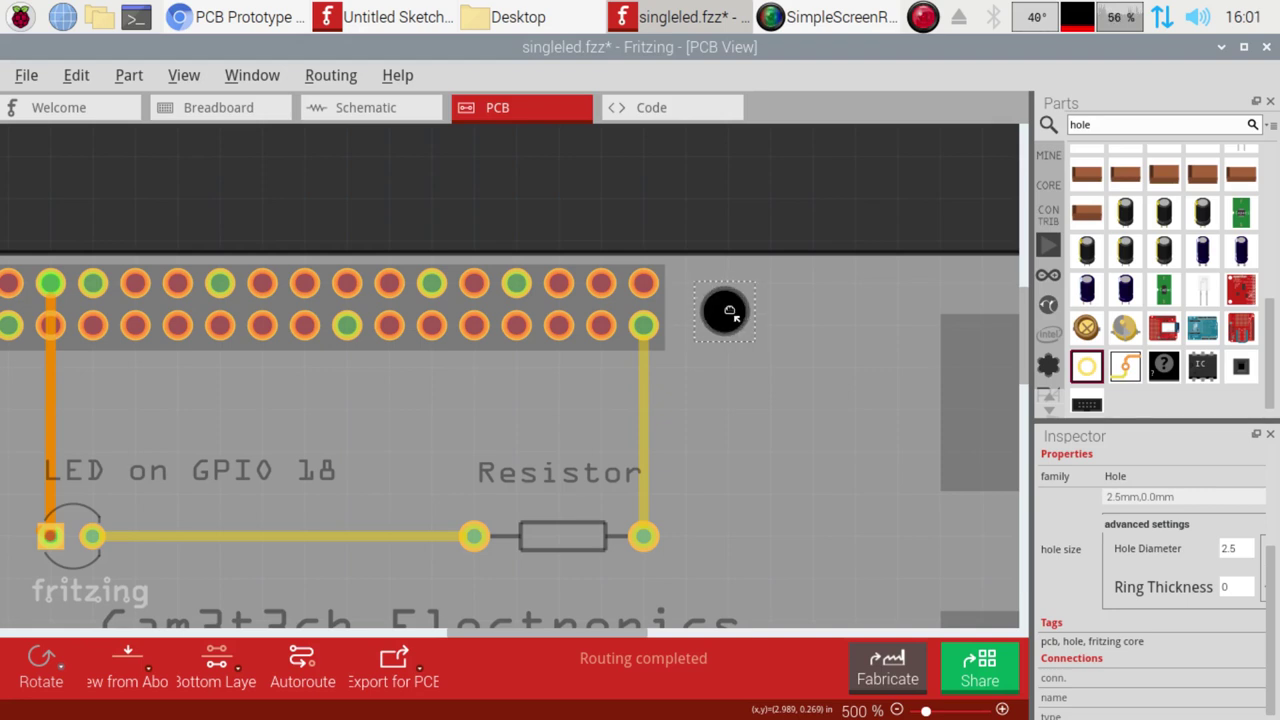
left_click_drag(730, 312, 731, 313)
left_click_drag(730, 311, 730, 314)
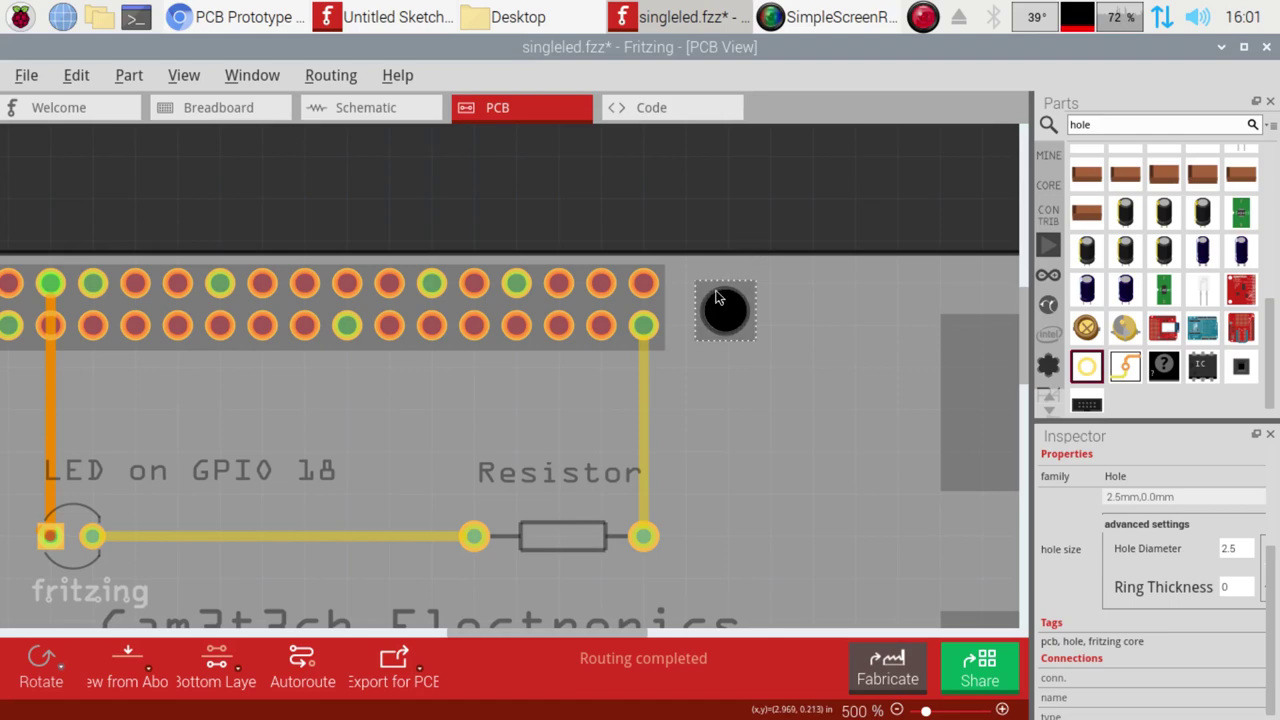
- Try to place a second Hole over the mounting hole below the fritzing logo
scroll(731, 258, "down", 10)
scroll(734, 251, "up", 2)
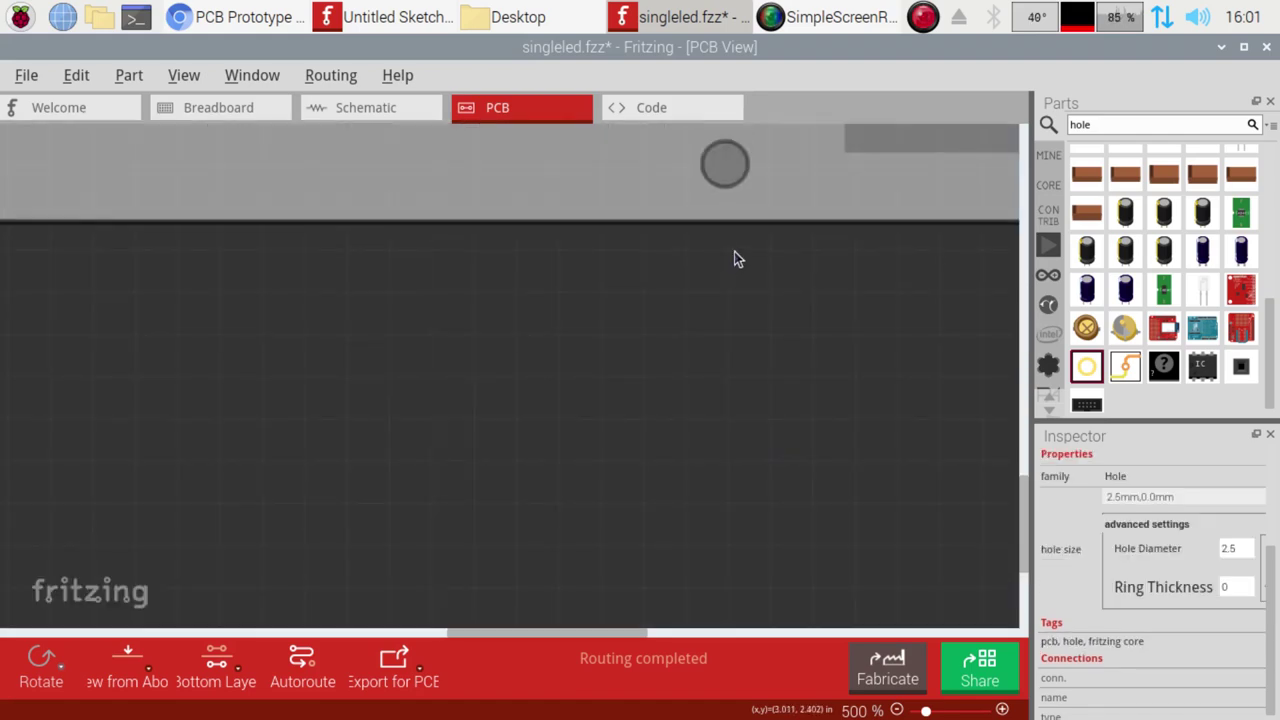
scroll(738, 252, "up", 2)
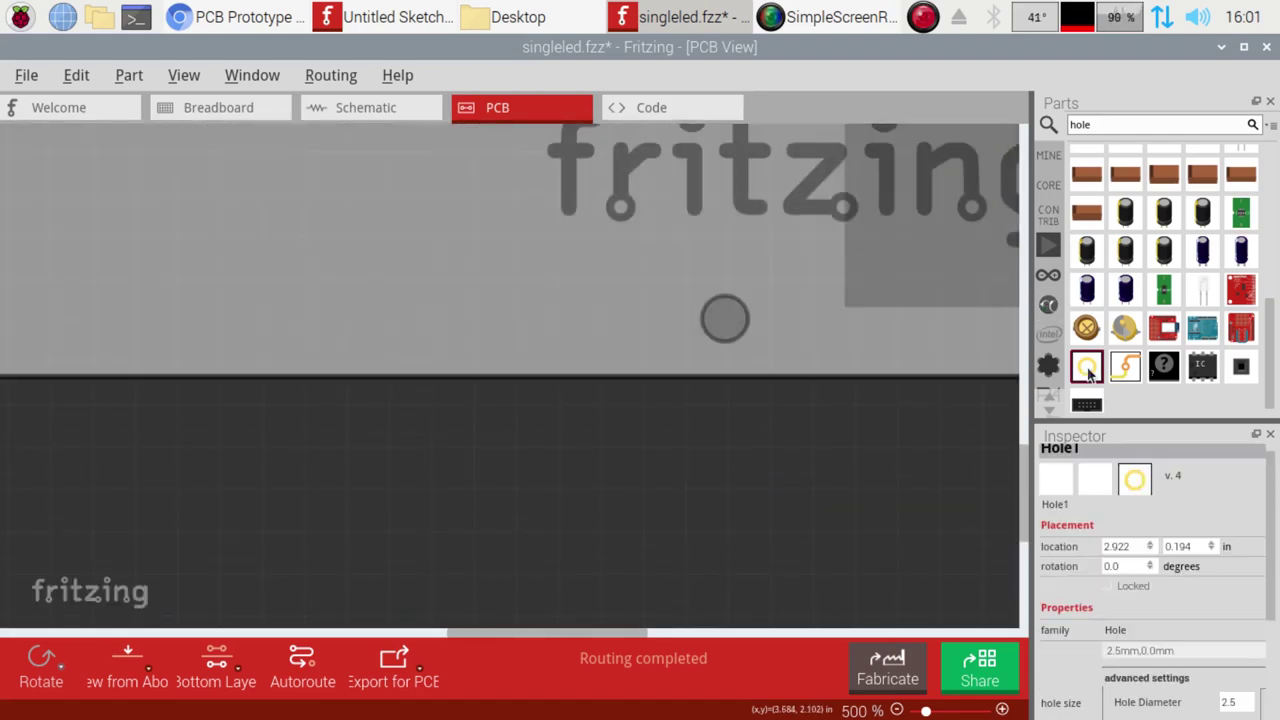
left_click(897, 710)
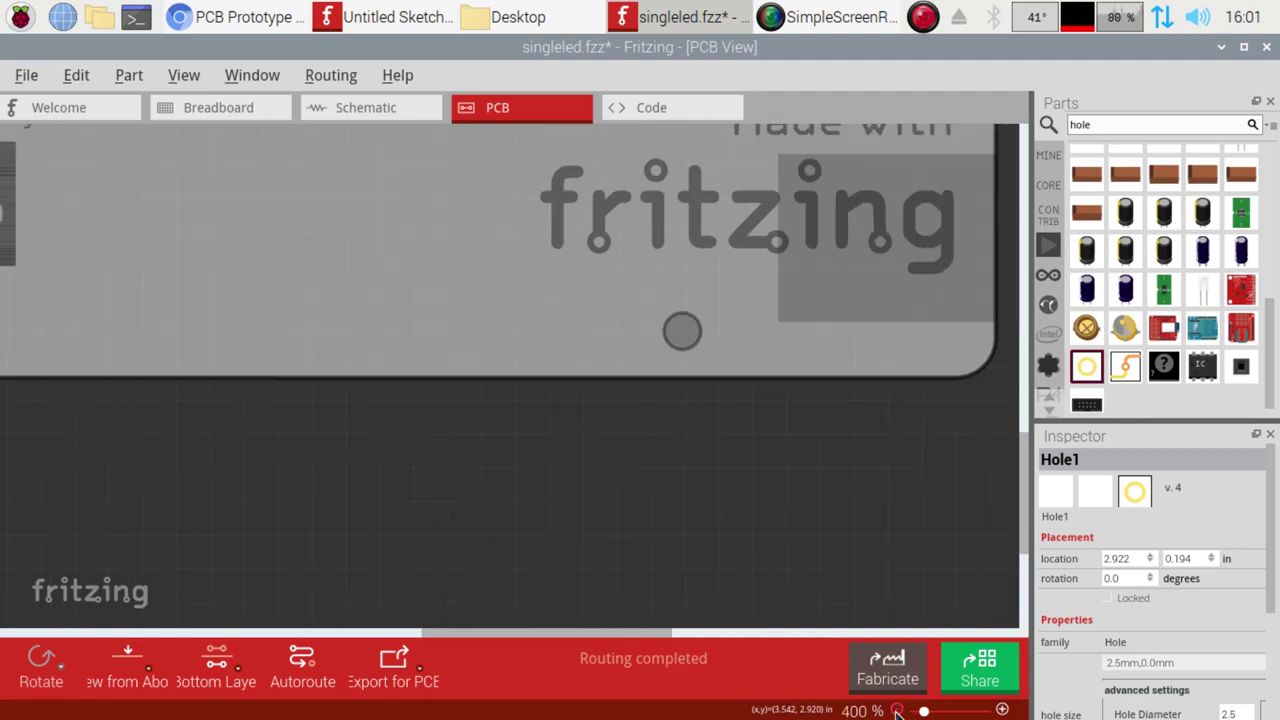
left_click(897, 710)
left_click(897, 710)
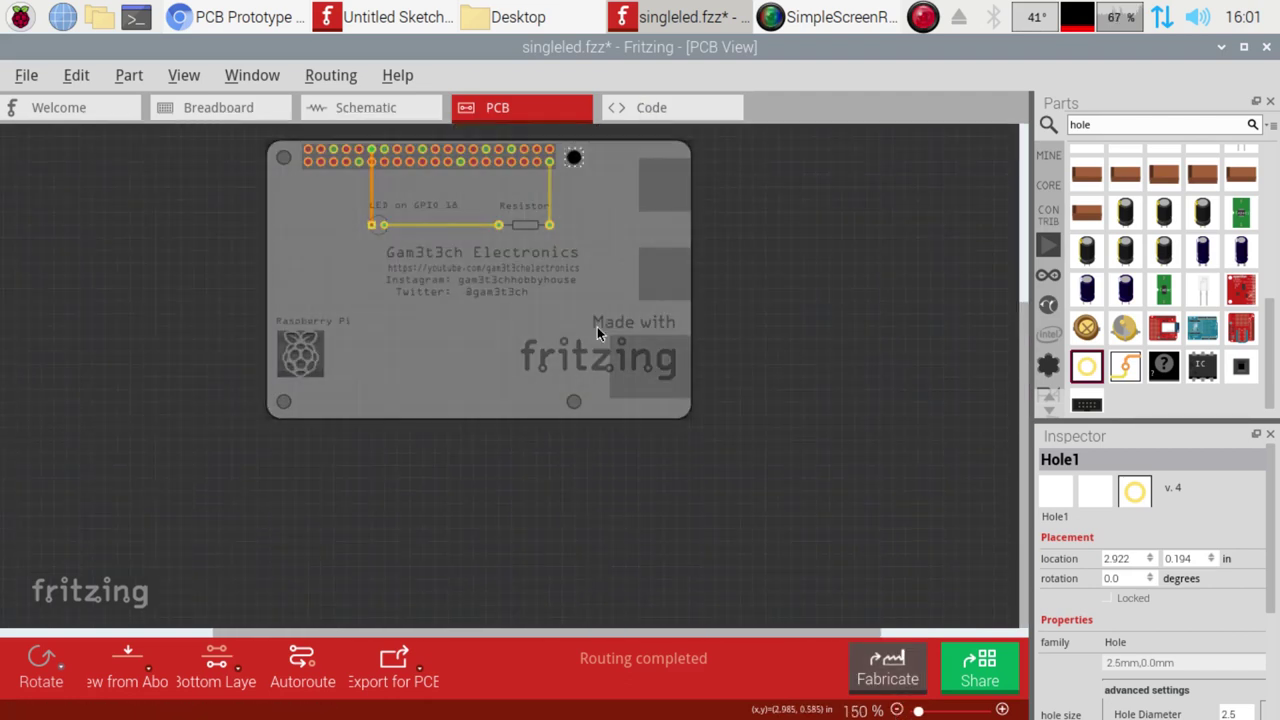
left_click_drag(1087, 366, 574, 403)
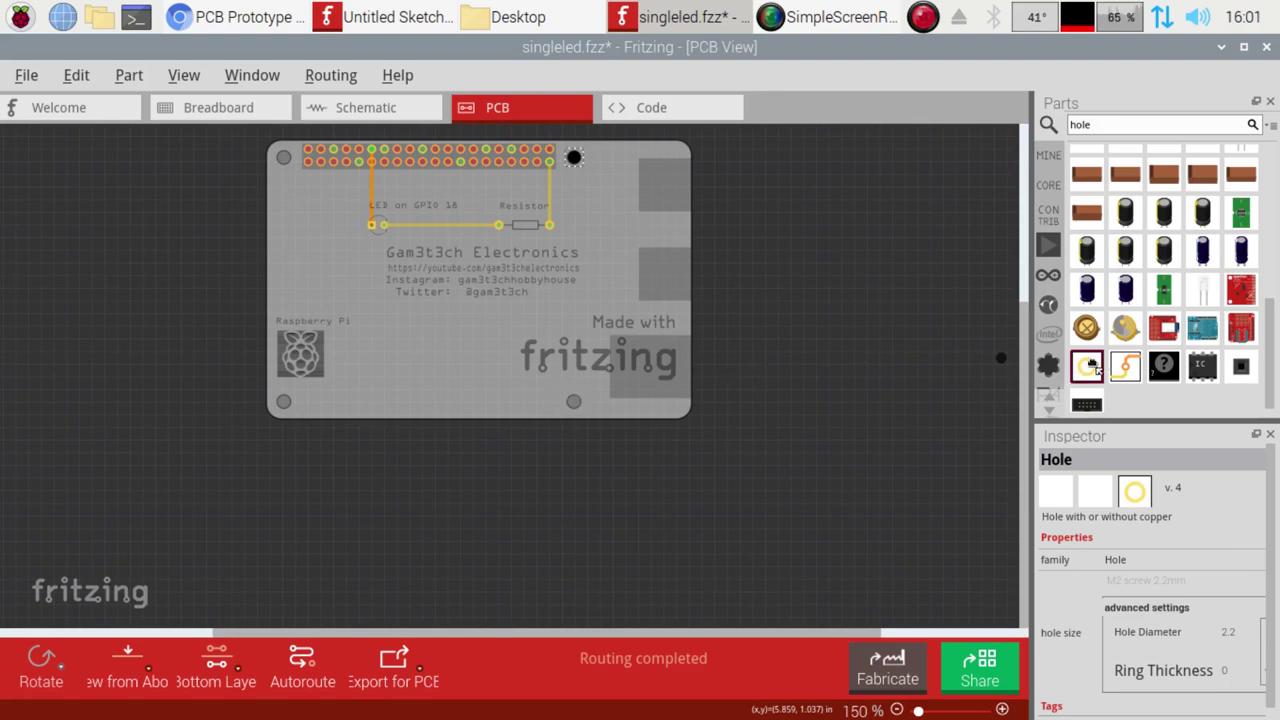
- Move the 2.5 mm hole off the board and delete it
left_click_drag(590, 157, 588, 180)
left_click_drag(800, 213, 804, 210)
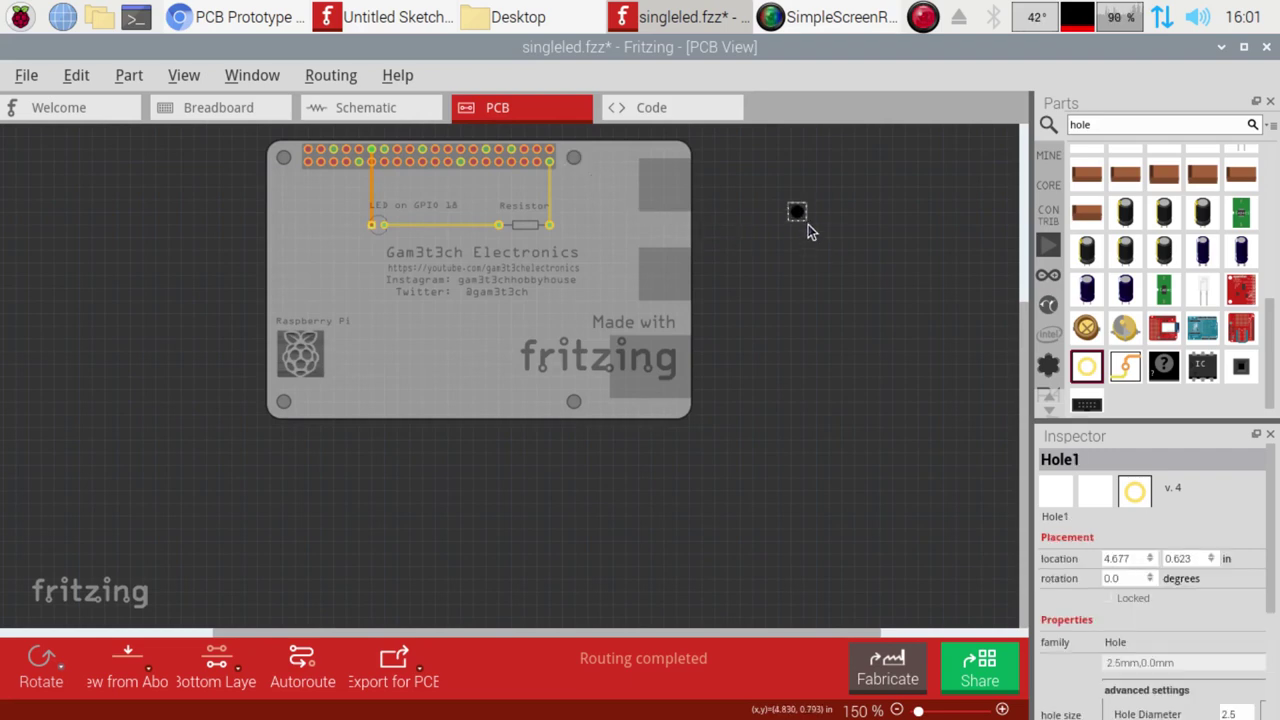
left_click(792, 253)
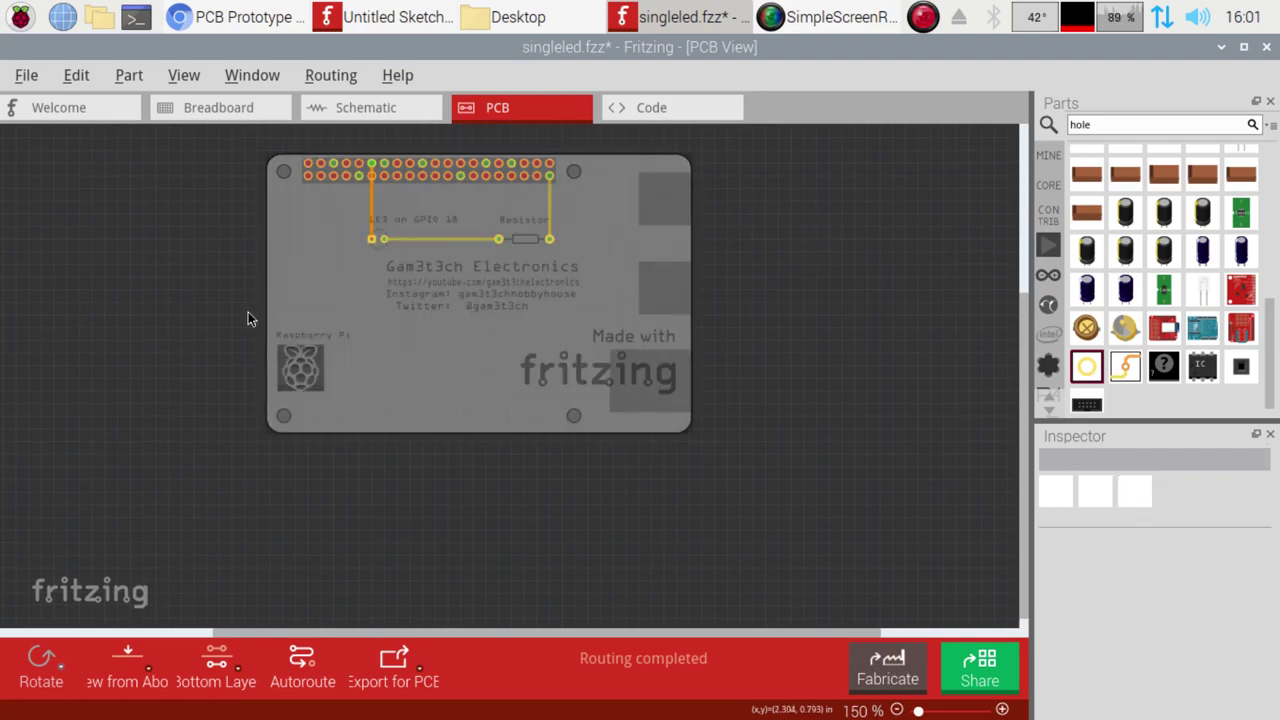
scroll(184, 317, "up", 3)
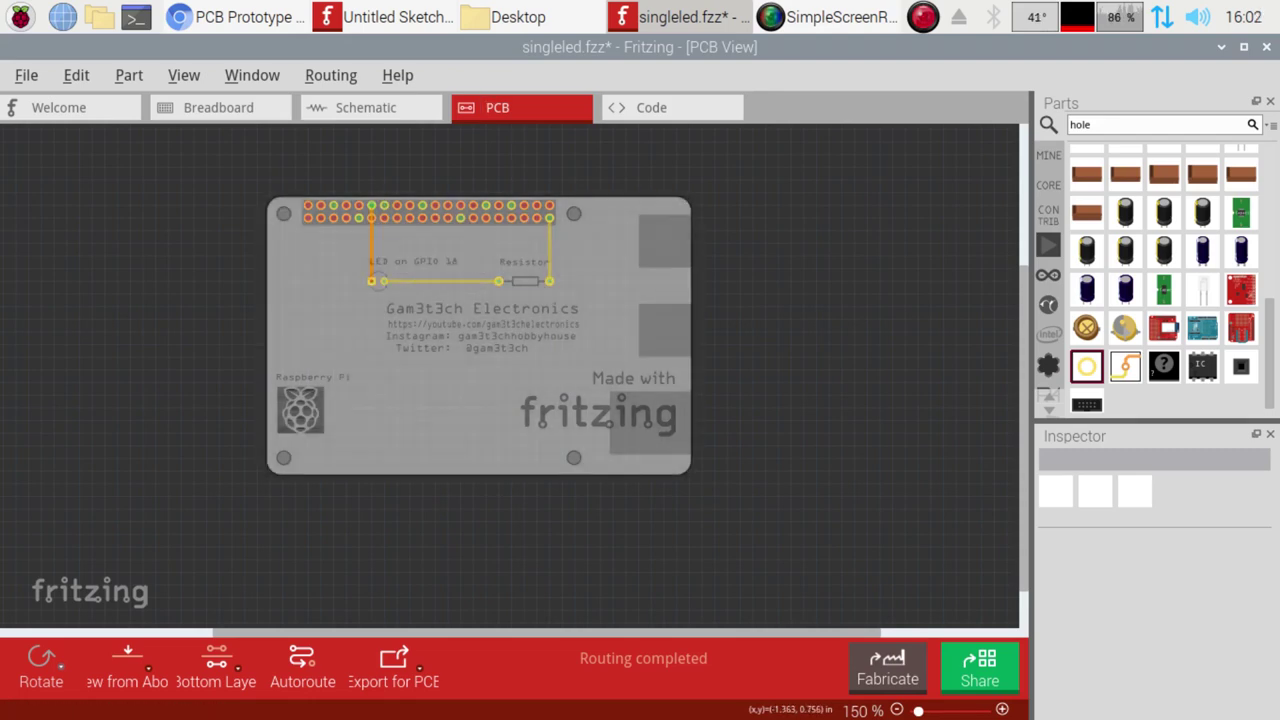
left_click(237, 17)
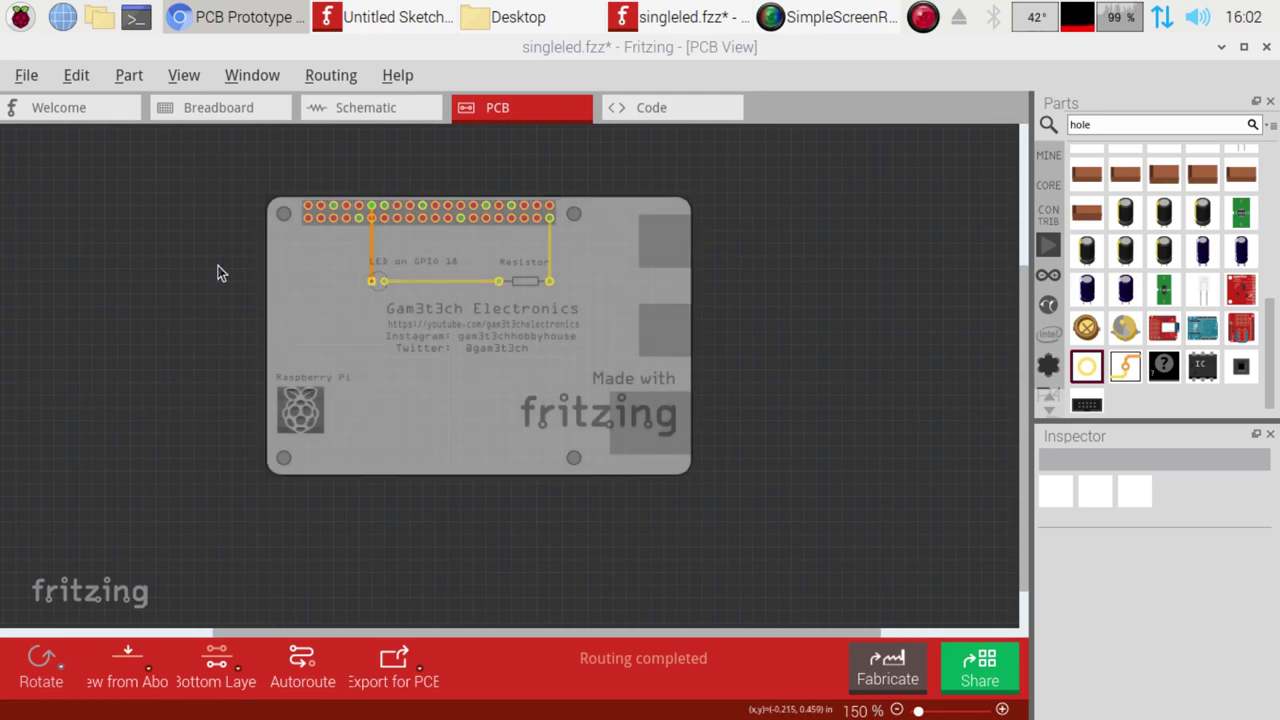
- Set the width of the trace from the GPIO header to the LED's square pad to super fine (8 mil)
left_click(376, 257)
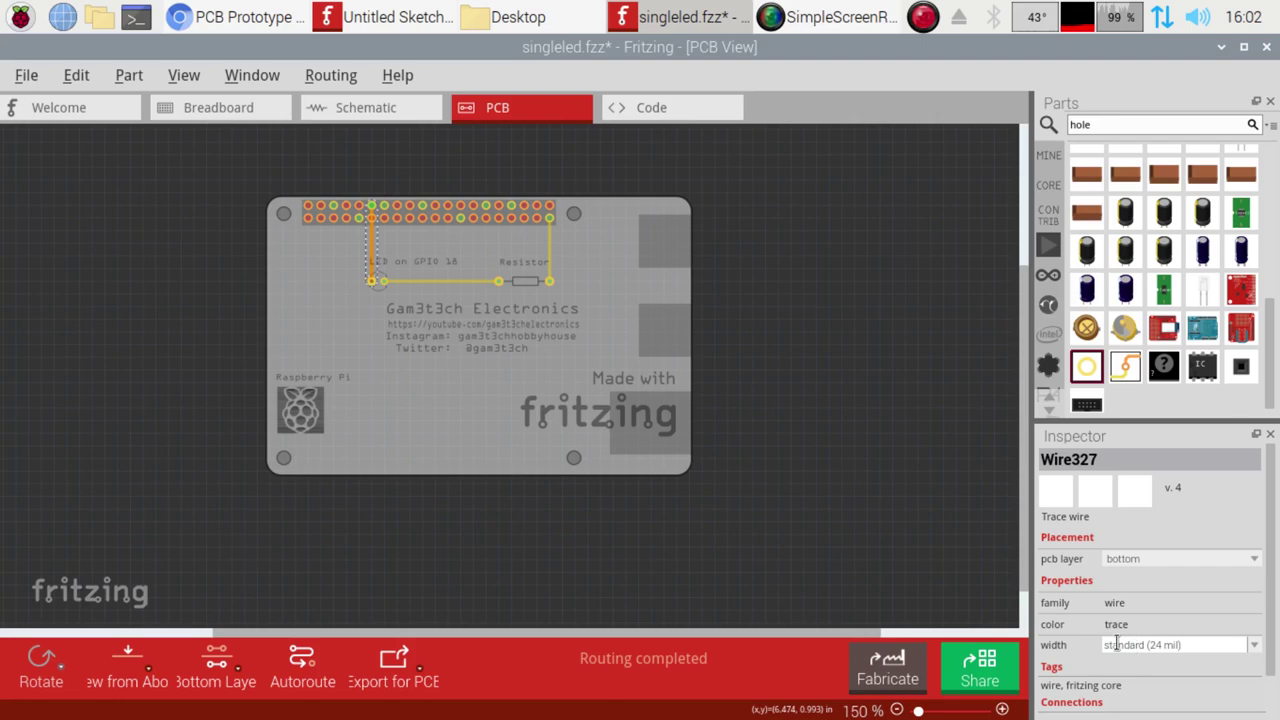
left_click(1253, 647)
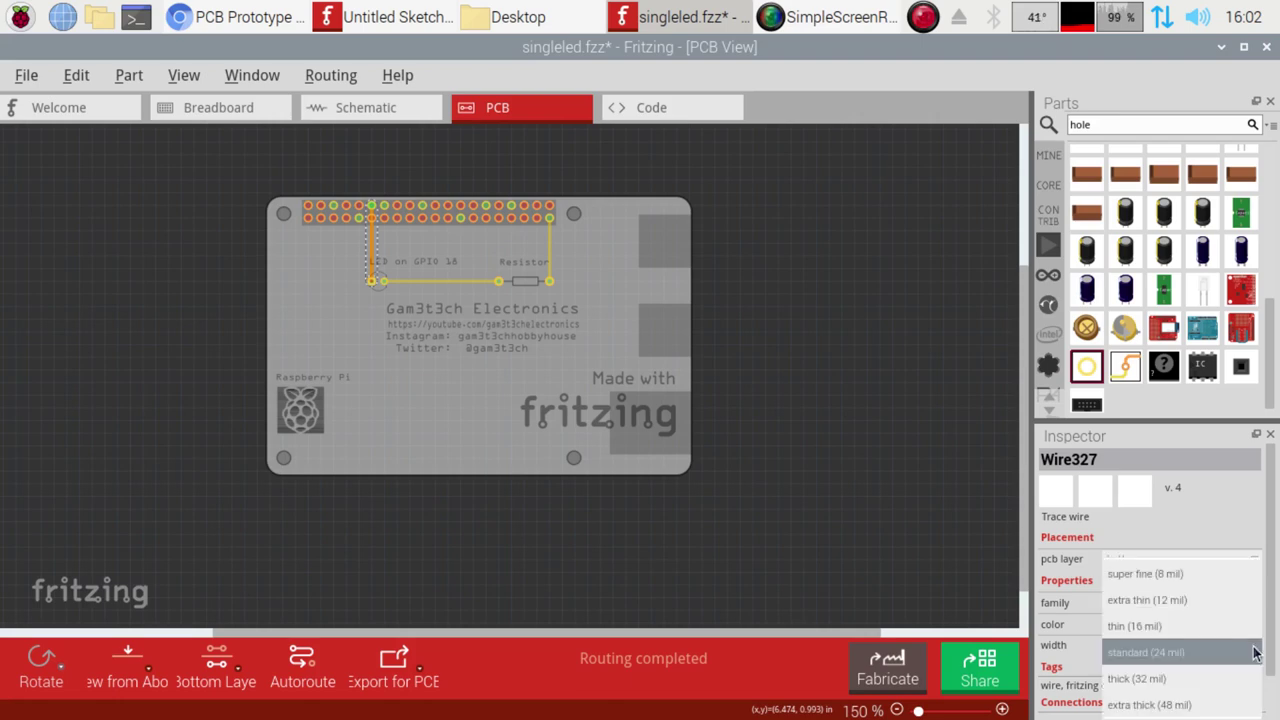
left_click(1238, 585)
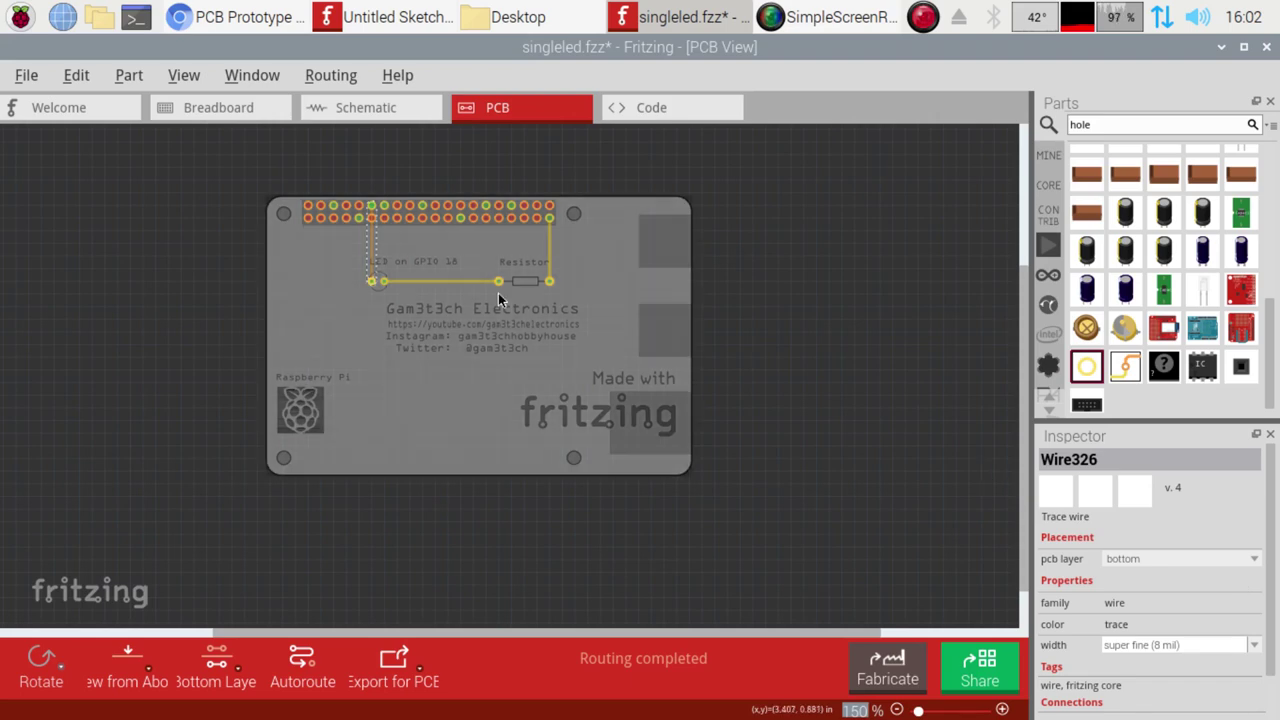
- Set the LED-to-resistor trace's width to super fine (8 mil) and its PCB layer to bottom, activating the top copper layer to select it
left_click(463, 288)
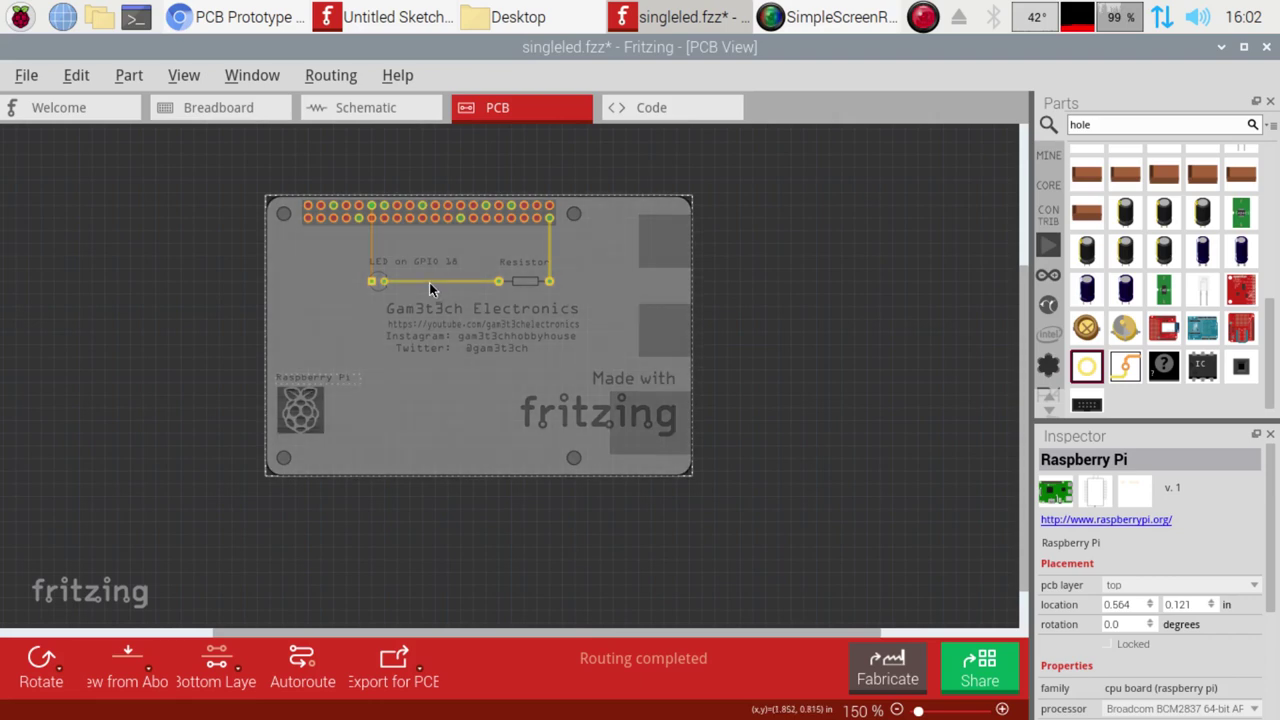
left_click(222, 668)
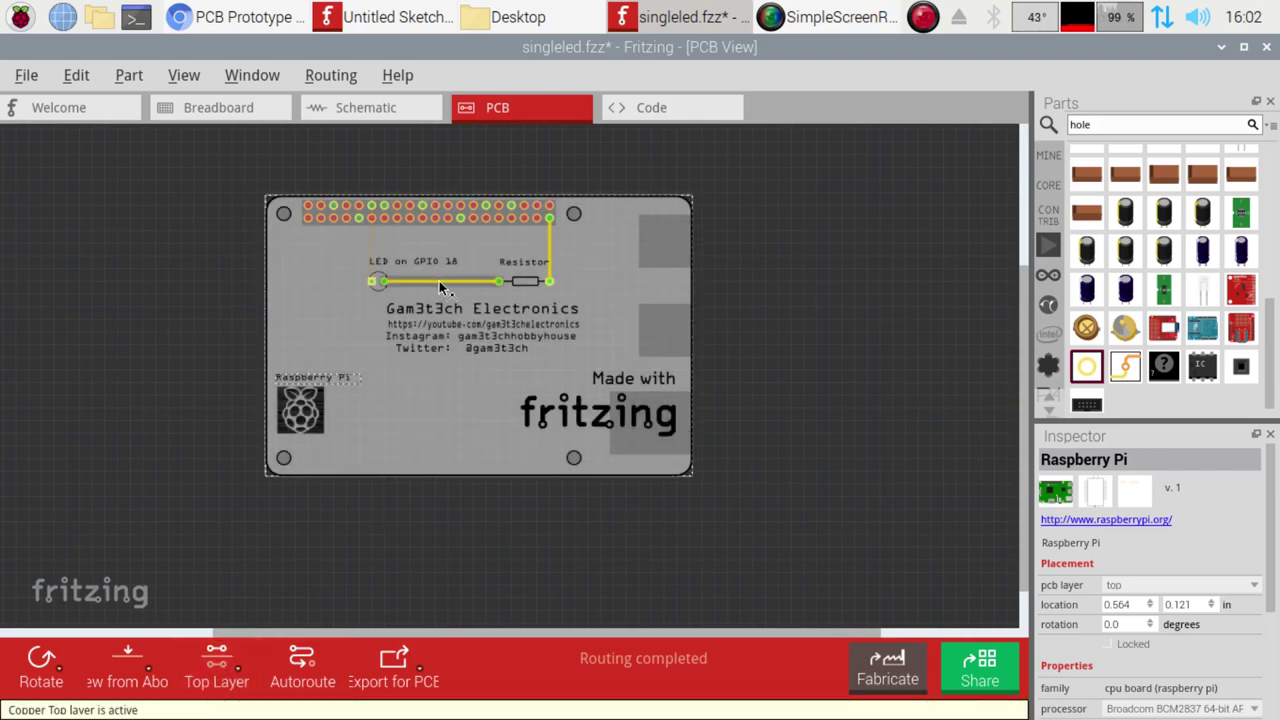
left_click(440, 282)
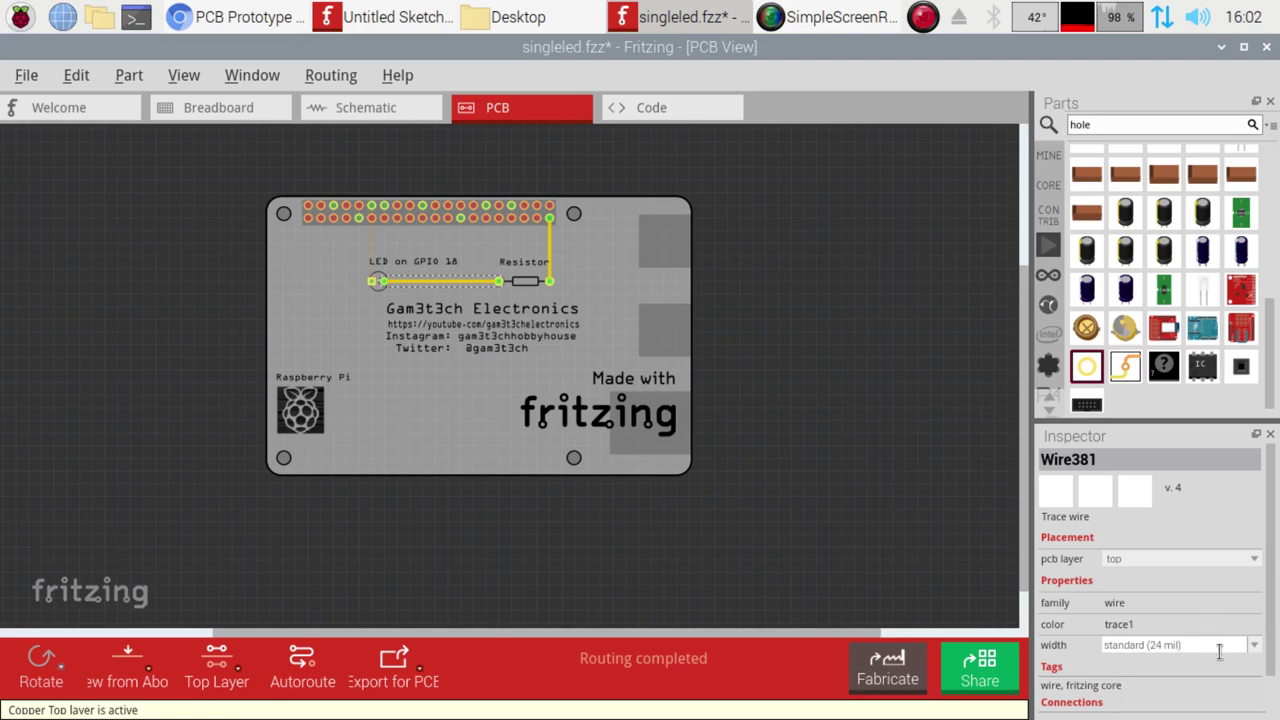
left_click(1255, 647)
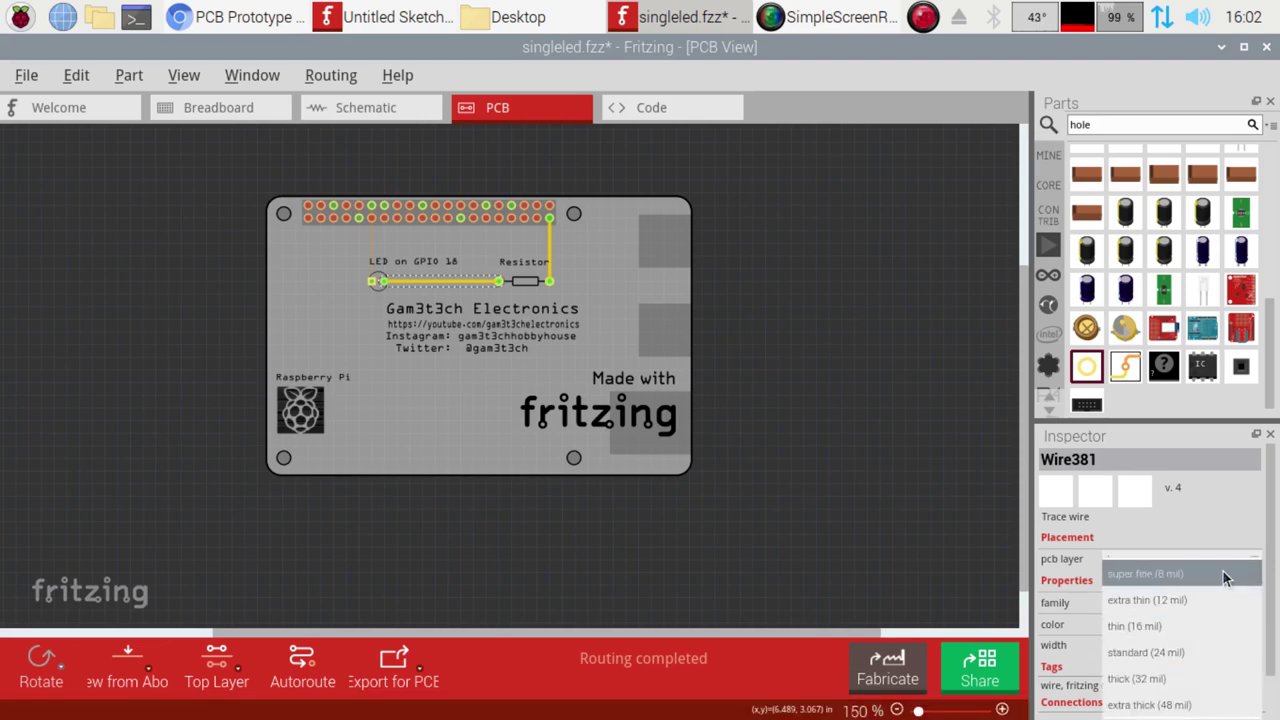
left_click(1223, 573)
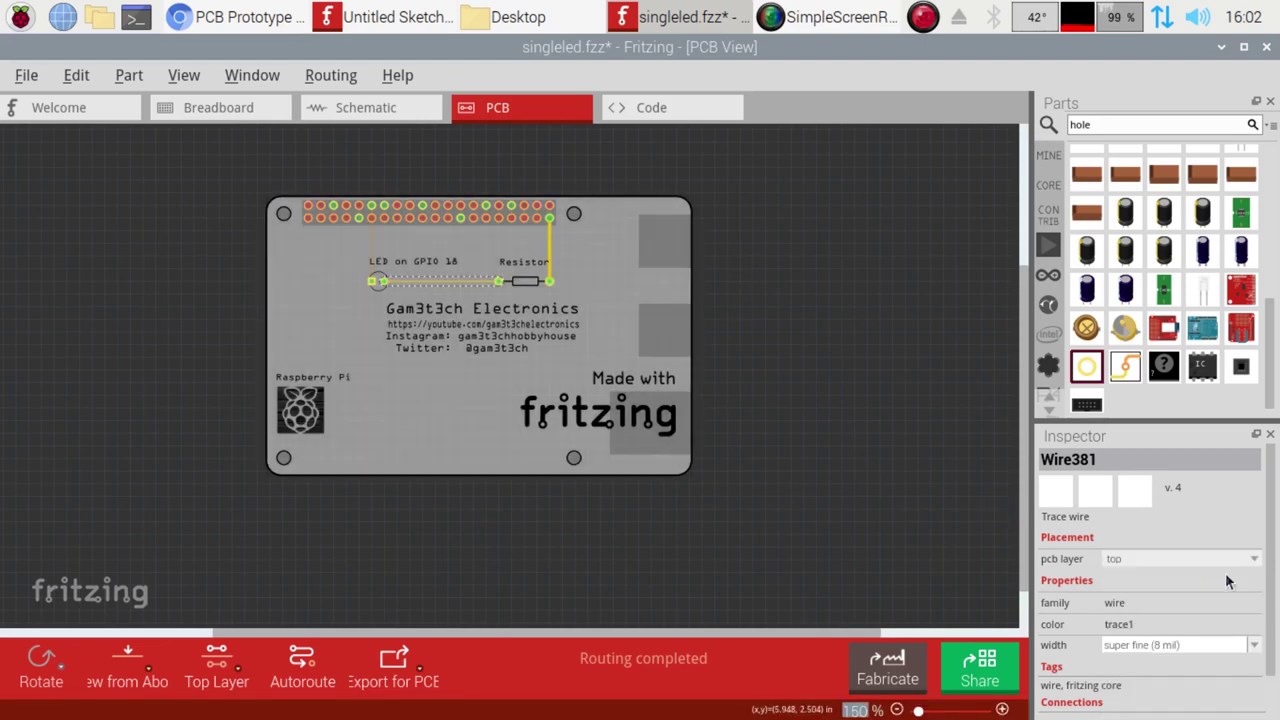
left_click(1255, 559)
left_click(1226, 540)
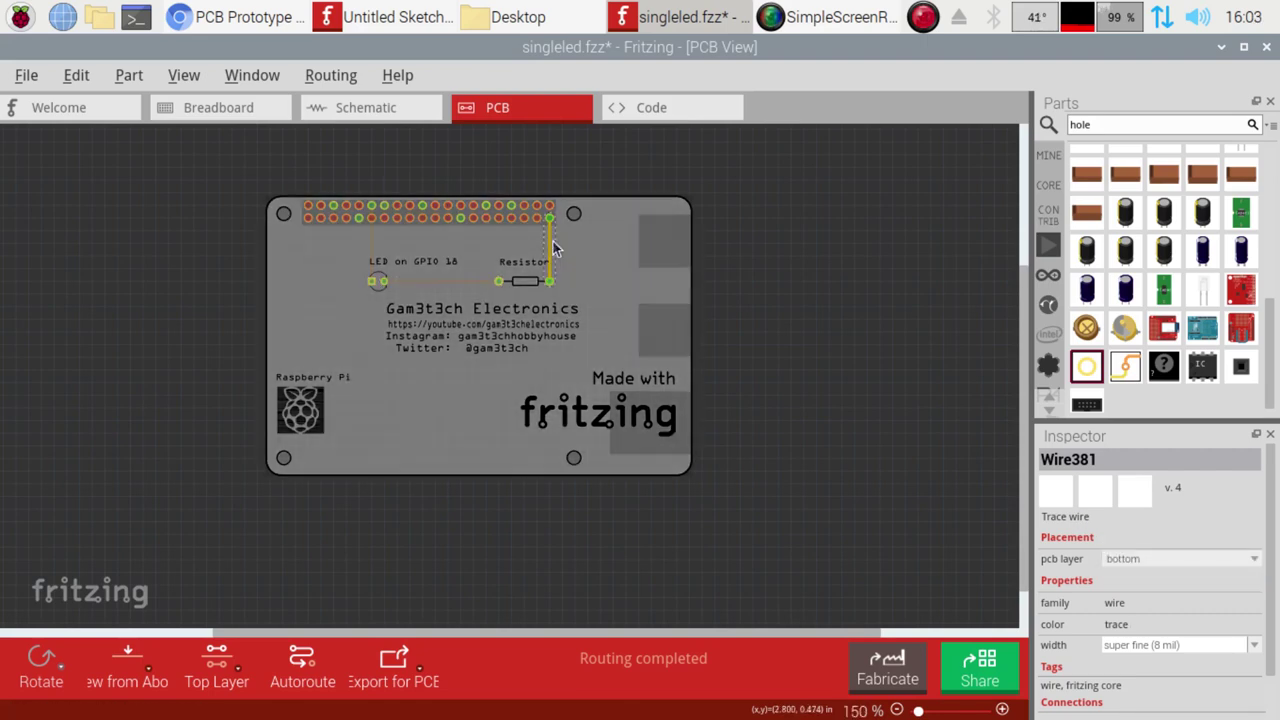
- Set the PCB layer of the trace between the resistor and the GPIO header to bottom
left_click(550, 248)
left_click(1223, 558)
left_click(1199, 545)
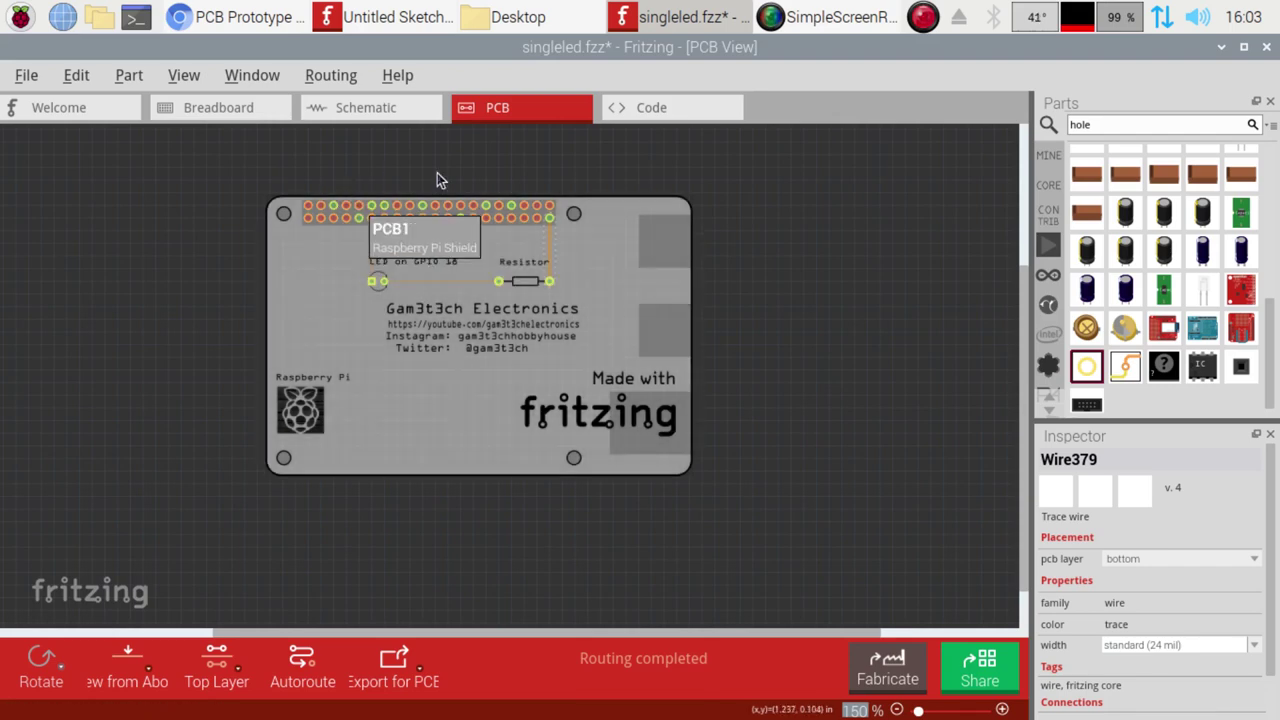
- Make both copper layers active so traces on either layer can be selected near the GPIO header
left_click_drag(919, 711, 928, 711)
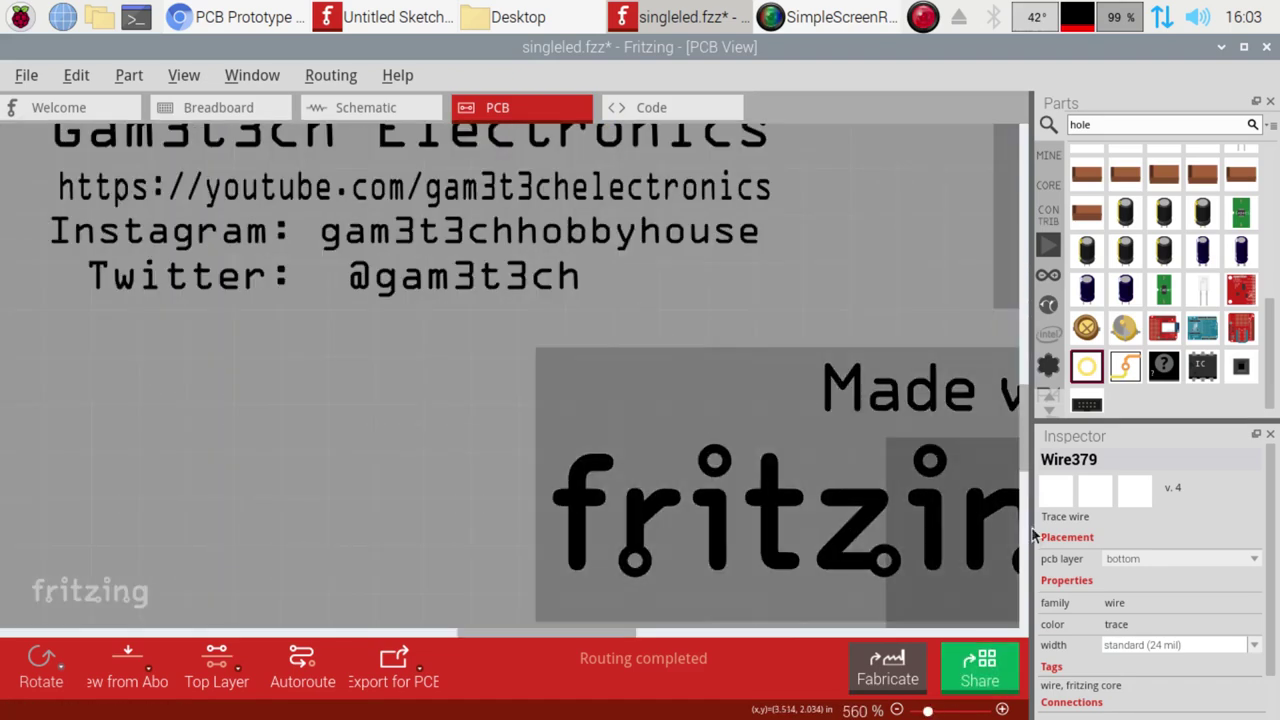
left_click_drag(1027, 468, 1020, 372)
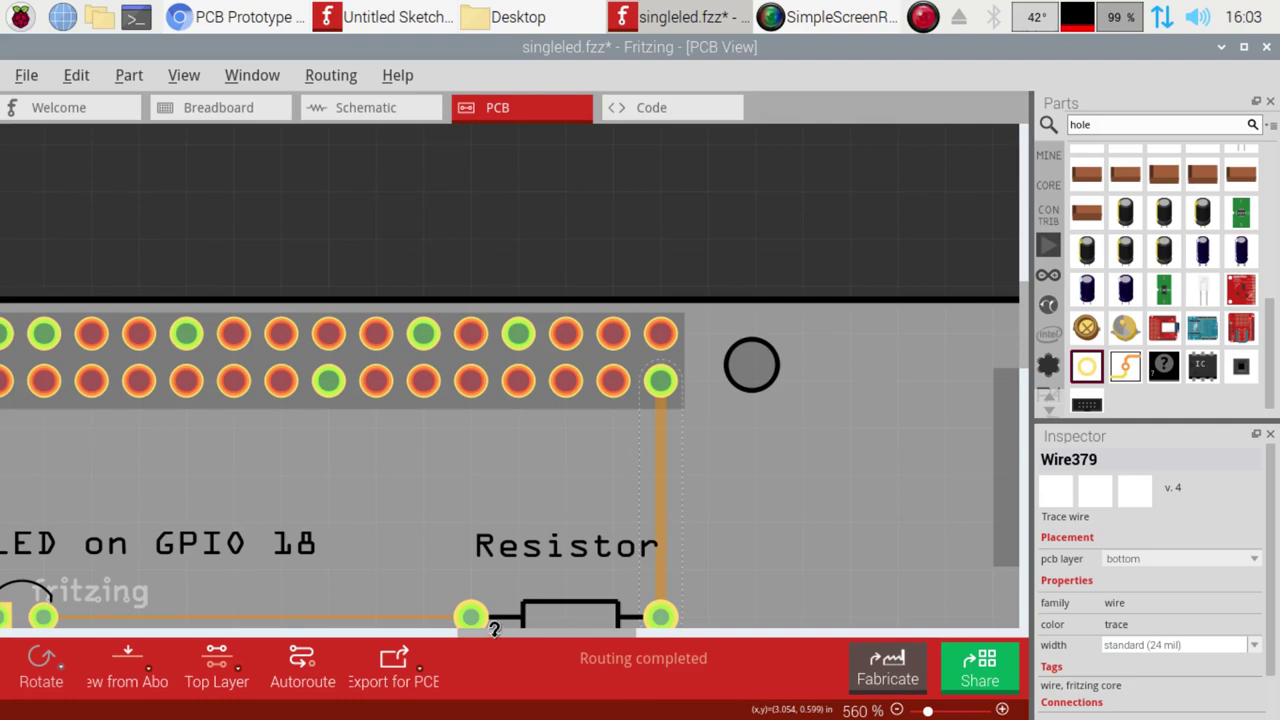
left_click_drag(497, 636, 418, 643)
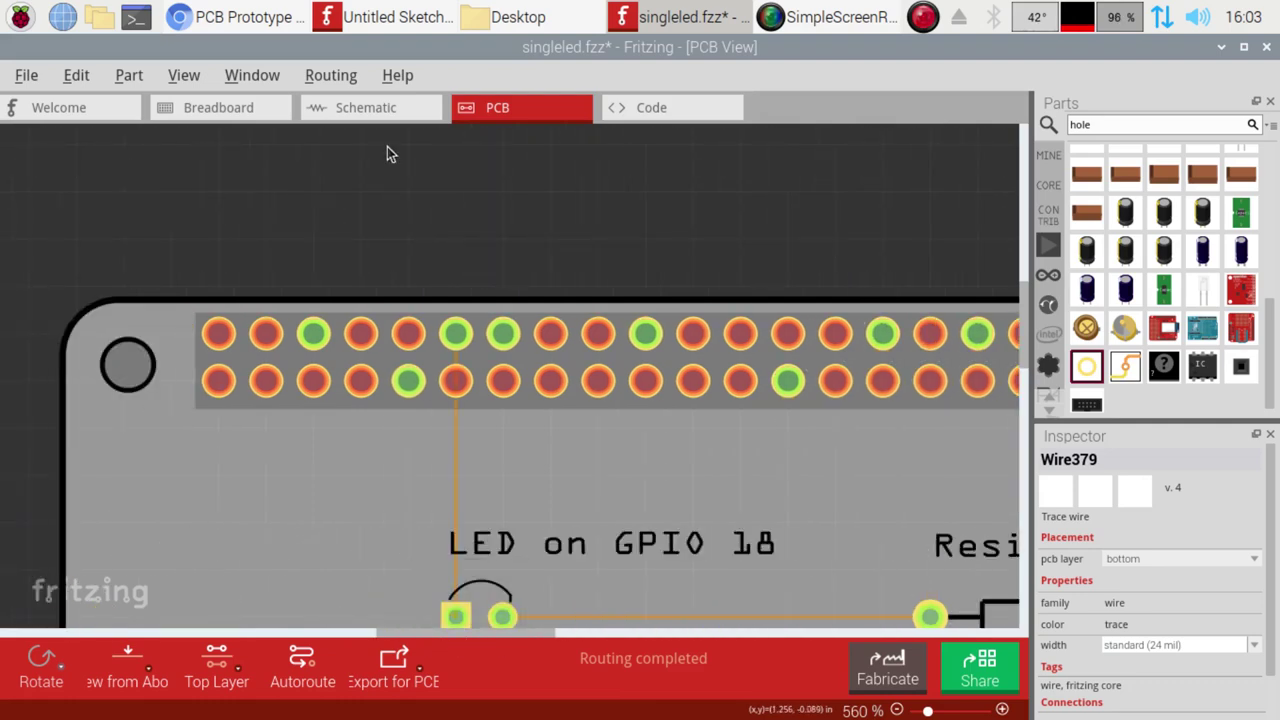
left_click(331, 78)
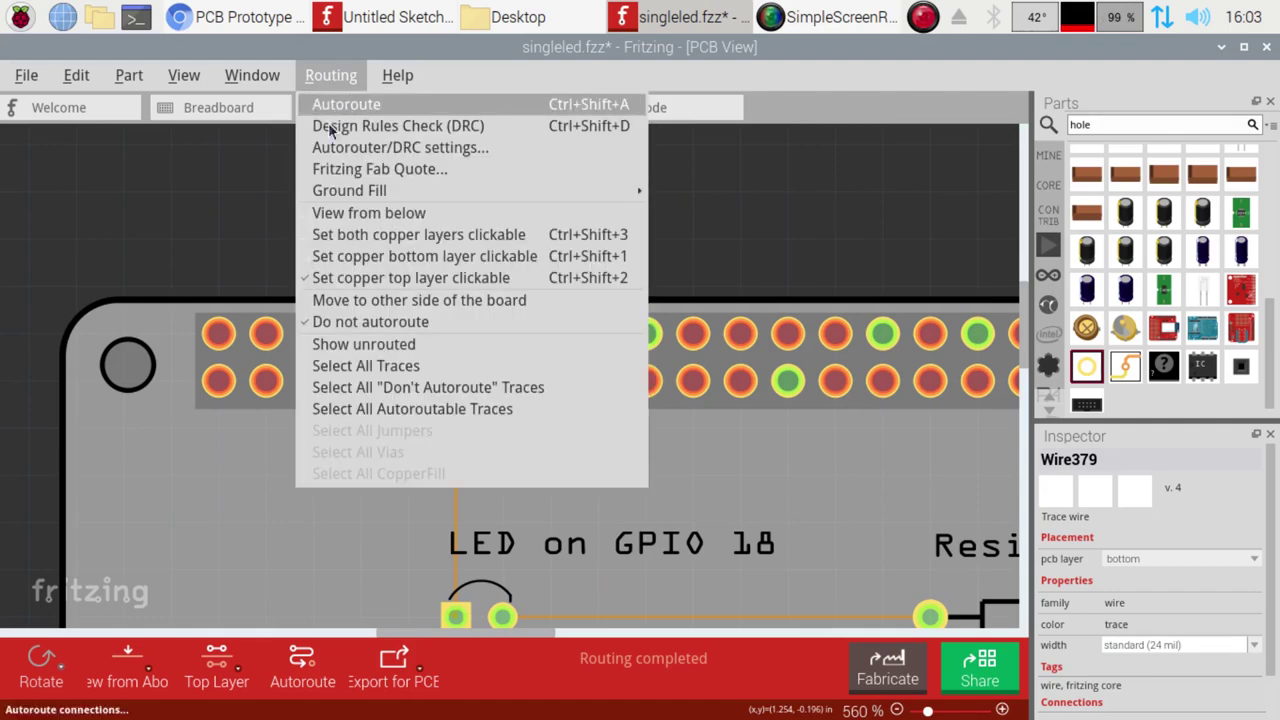
left_click(191, 212)
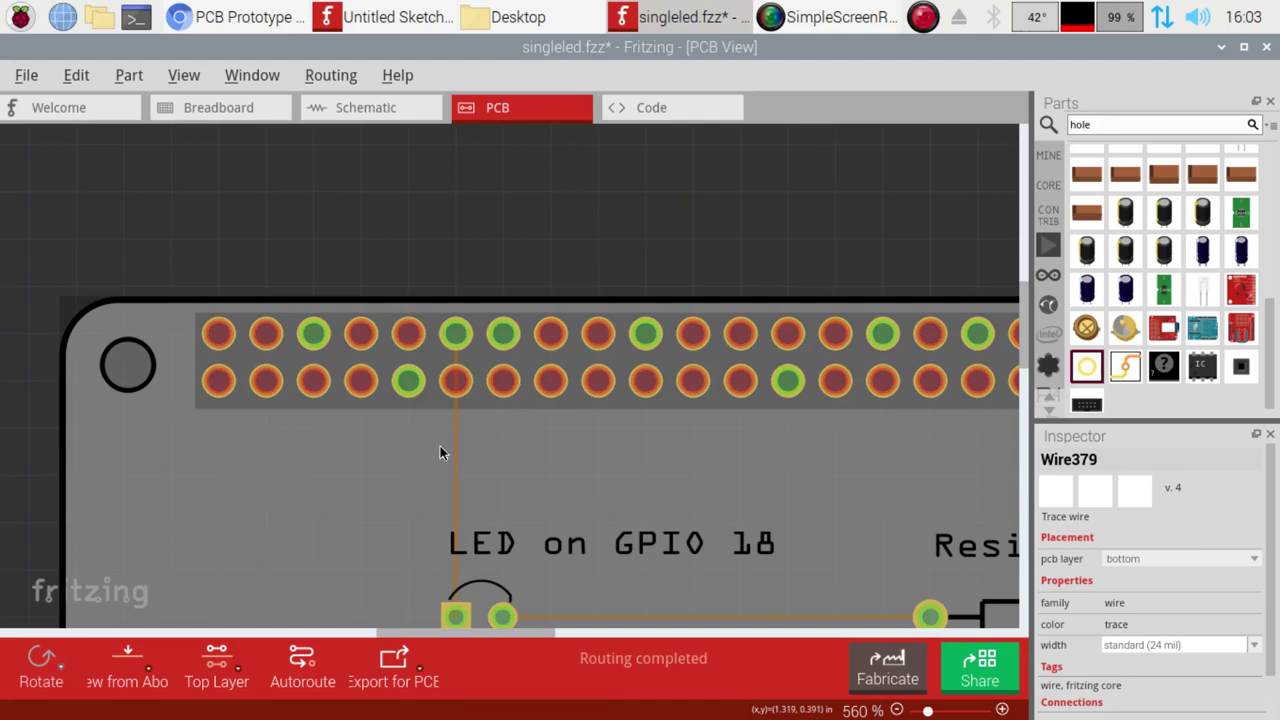
left_click(457, 366)
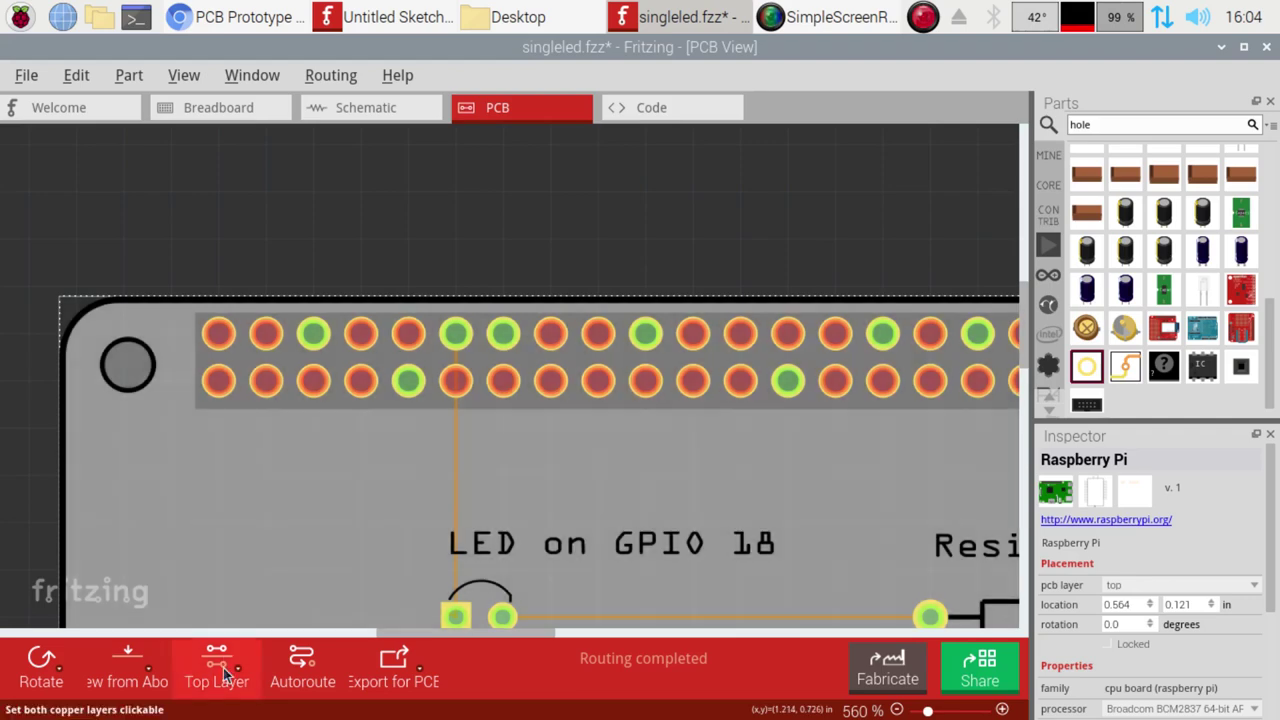
left_click(224, 676)
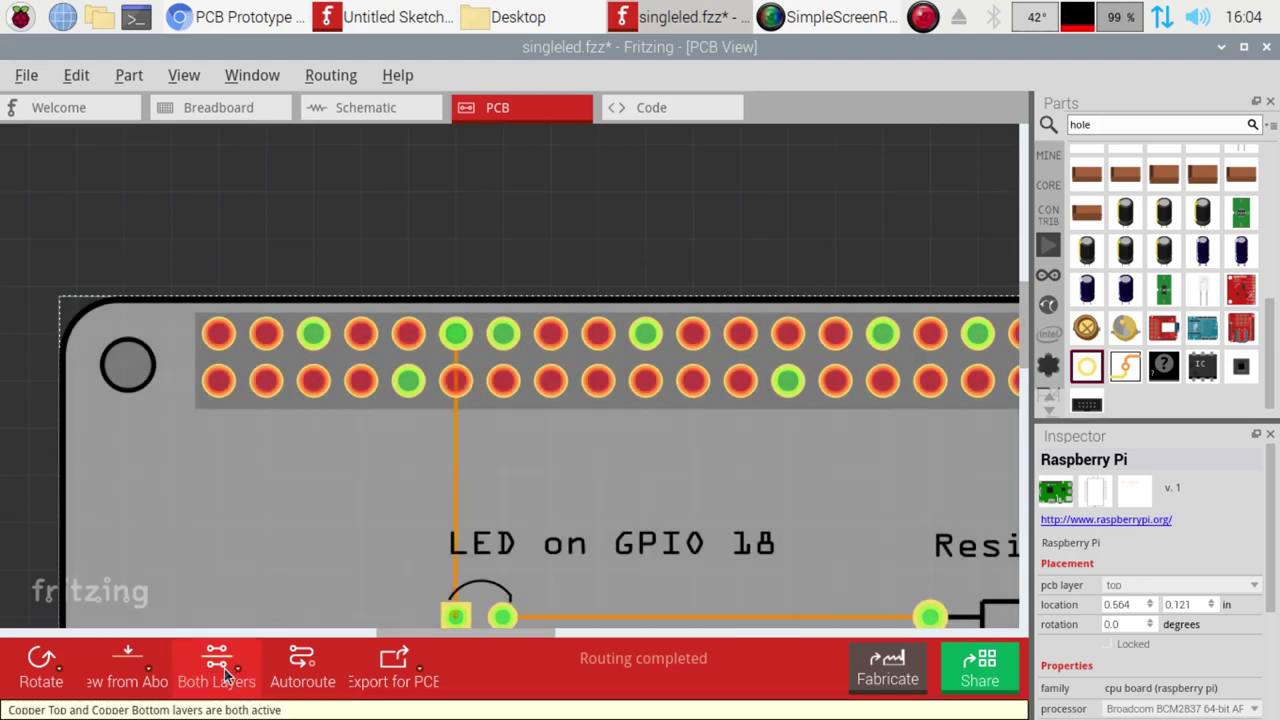
left_click(140, 675)
left_click(143, 676)
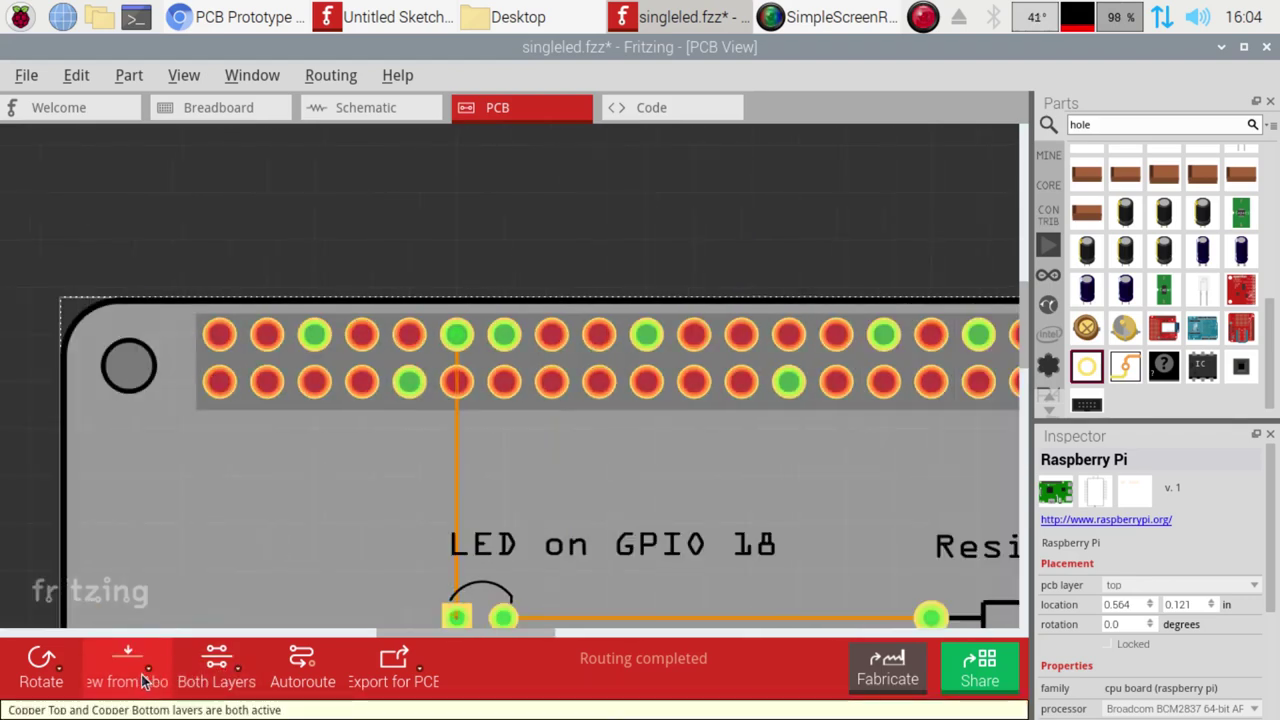
left_click(224, 675)
left_click(224, 675)
left_click(224, 675)
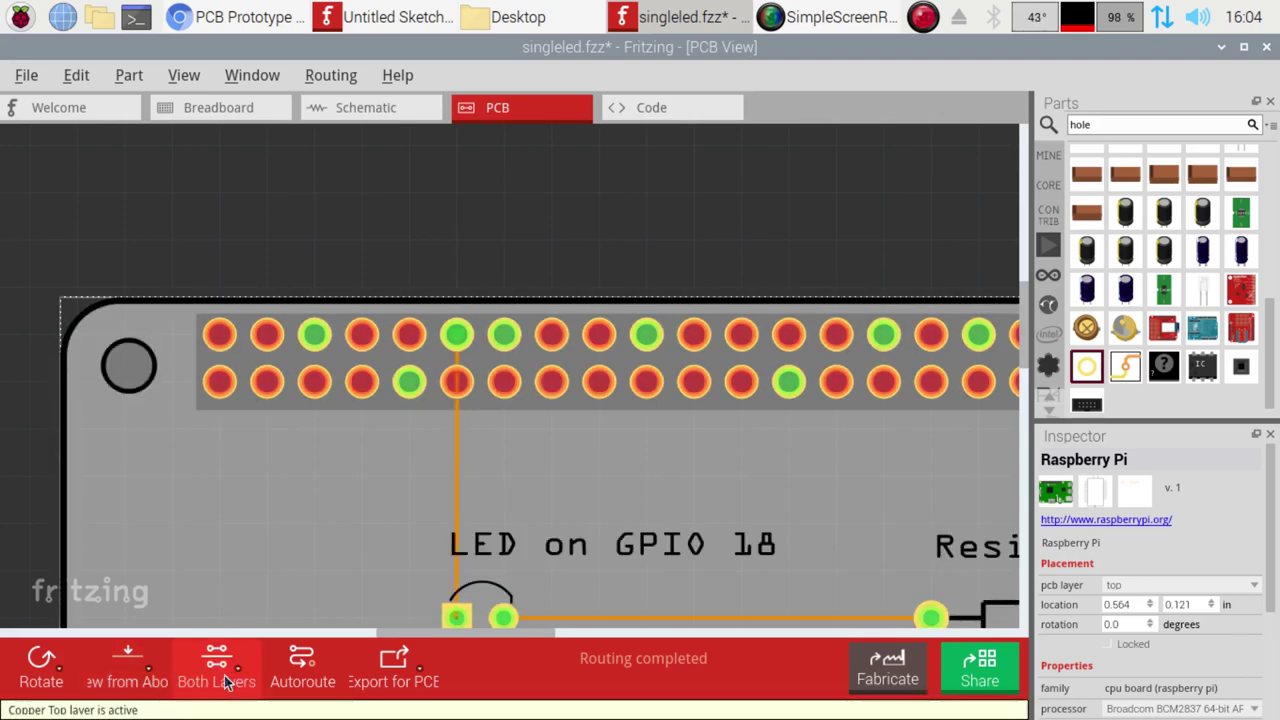
- Bend the header-to-LED trace so it passes between the header pins instead of through the pin directly below its start
left_click(457, 447)
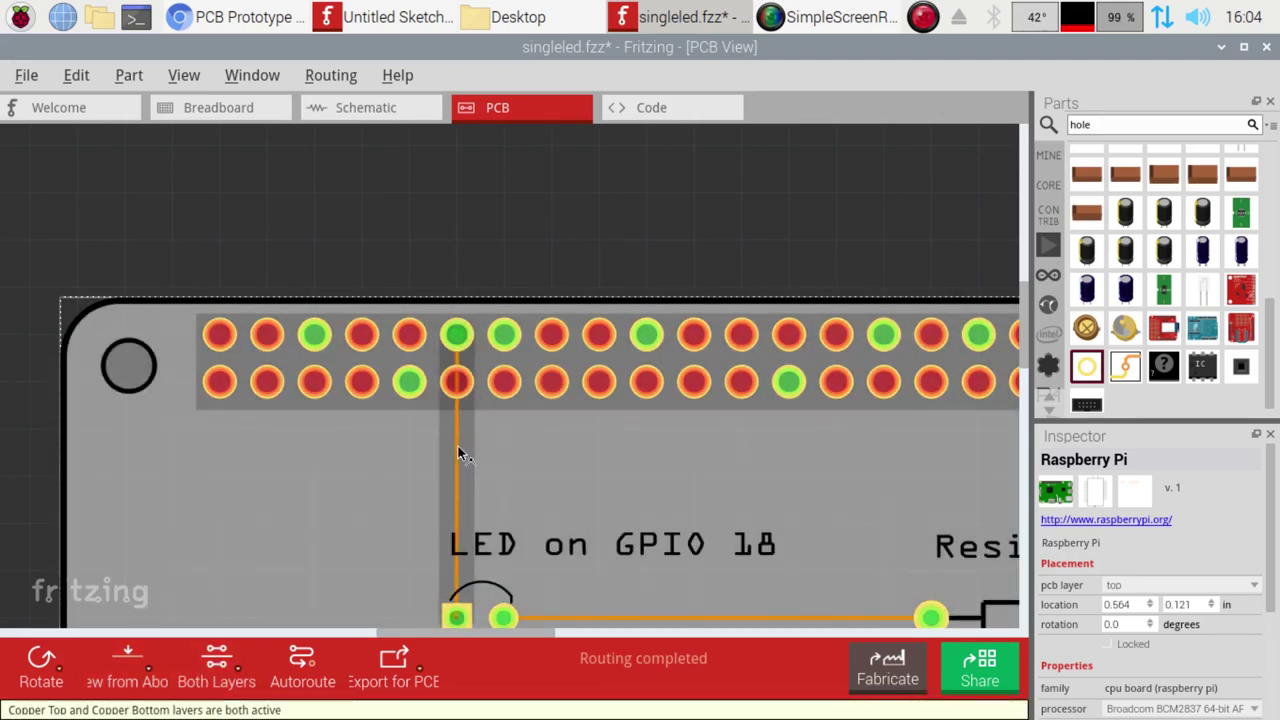
mouse_move(457, 452)
left_mouse_down()
mouse_move(491, 334)
mouse_move(480, 352)
left_mouse_up()
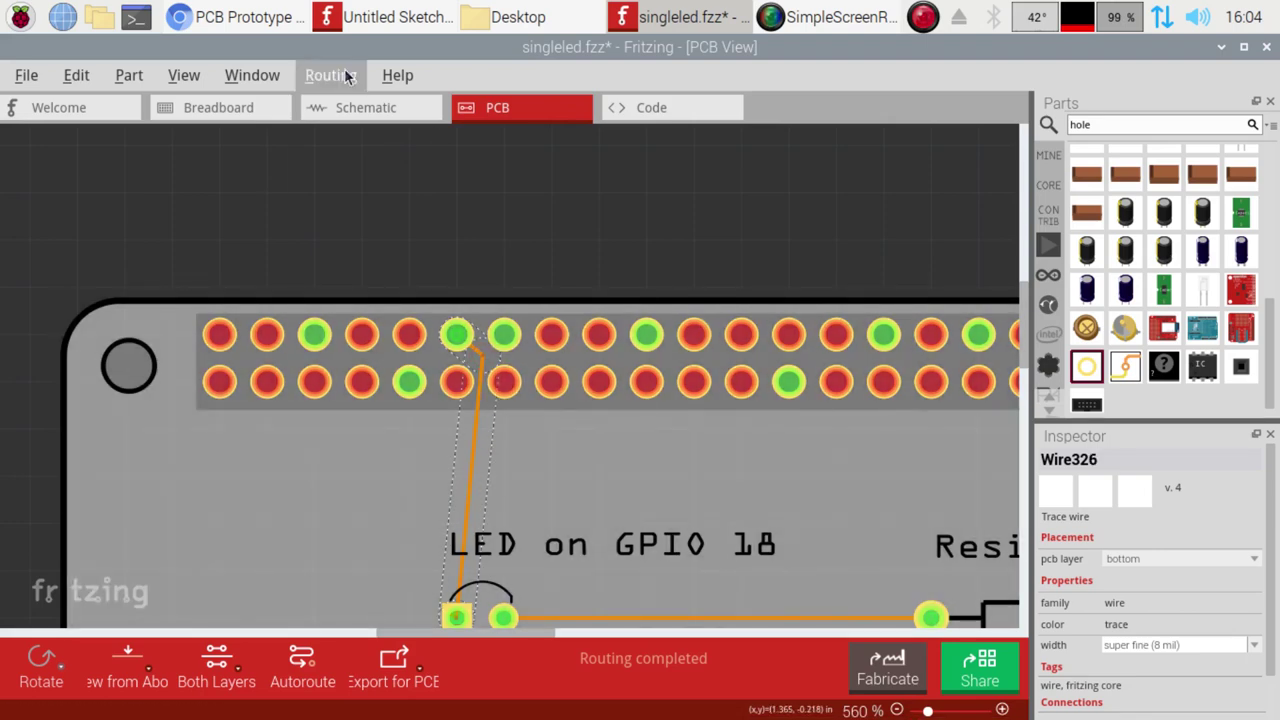
- Run the Design Rules Check on the board, inspect the listed item and close the results
left_click(342, 70)
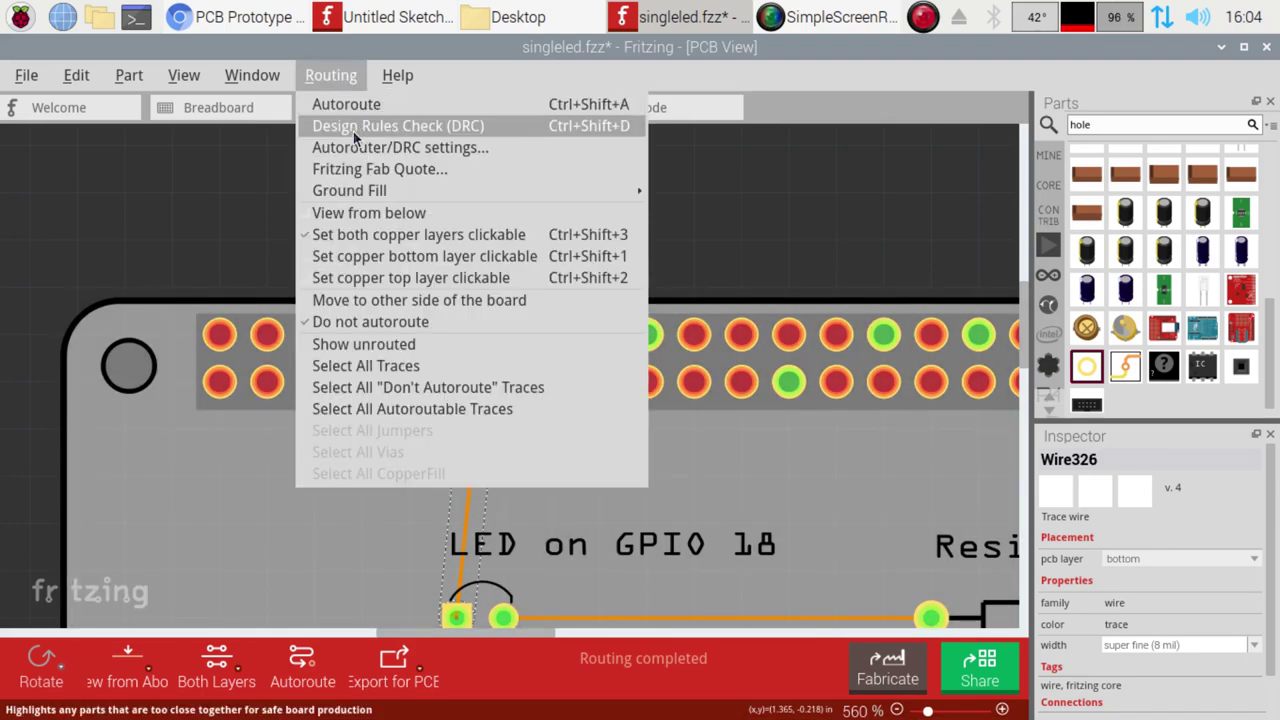
left_click(354, 128)
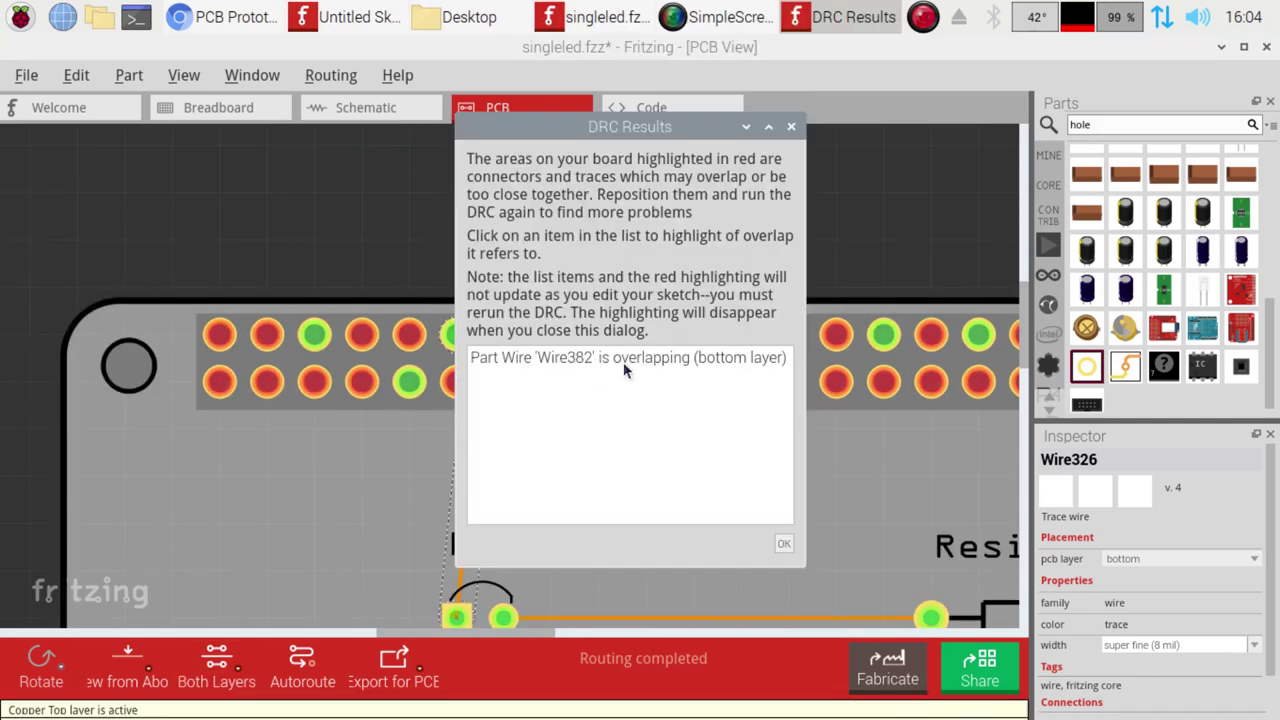
left_click(588, 357)
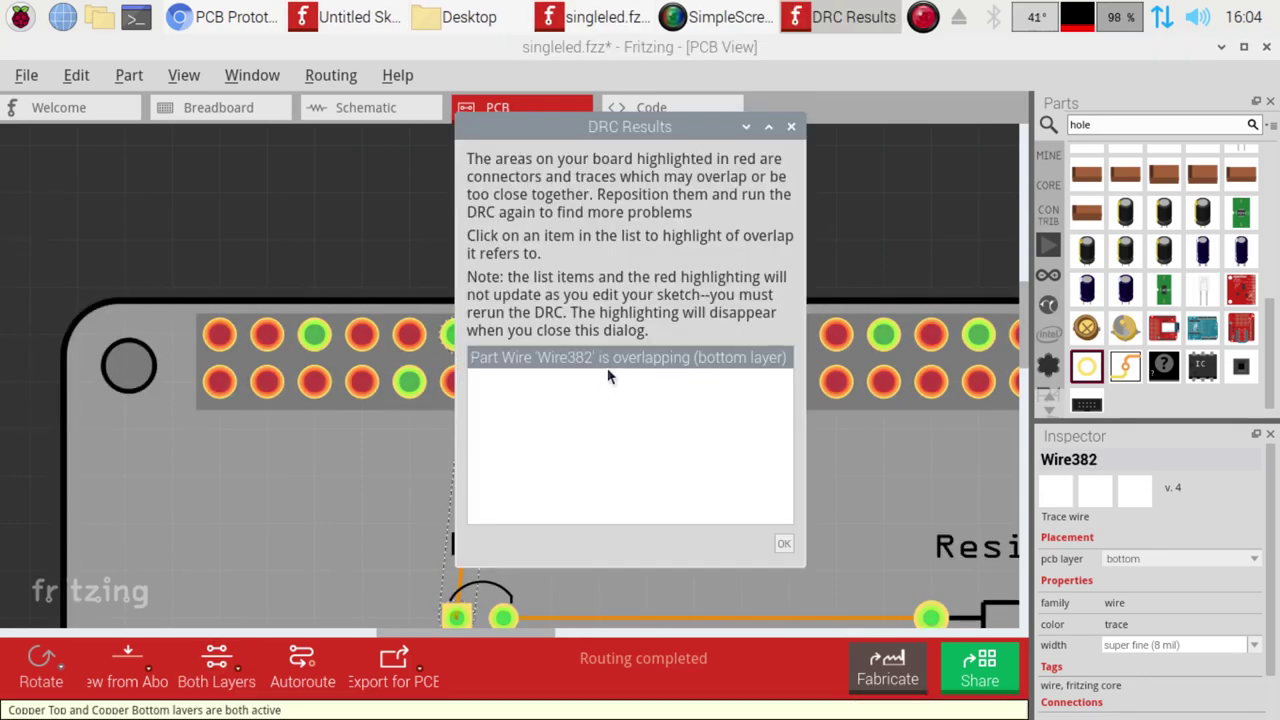
left_click(784, 543)
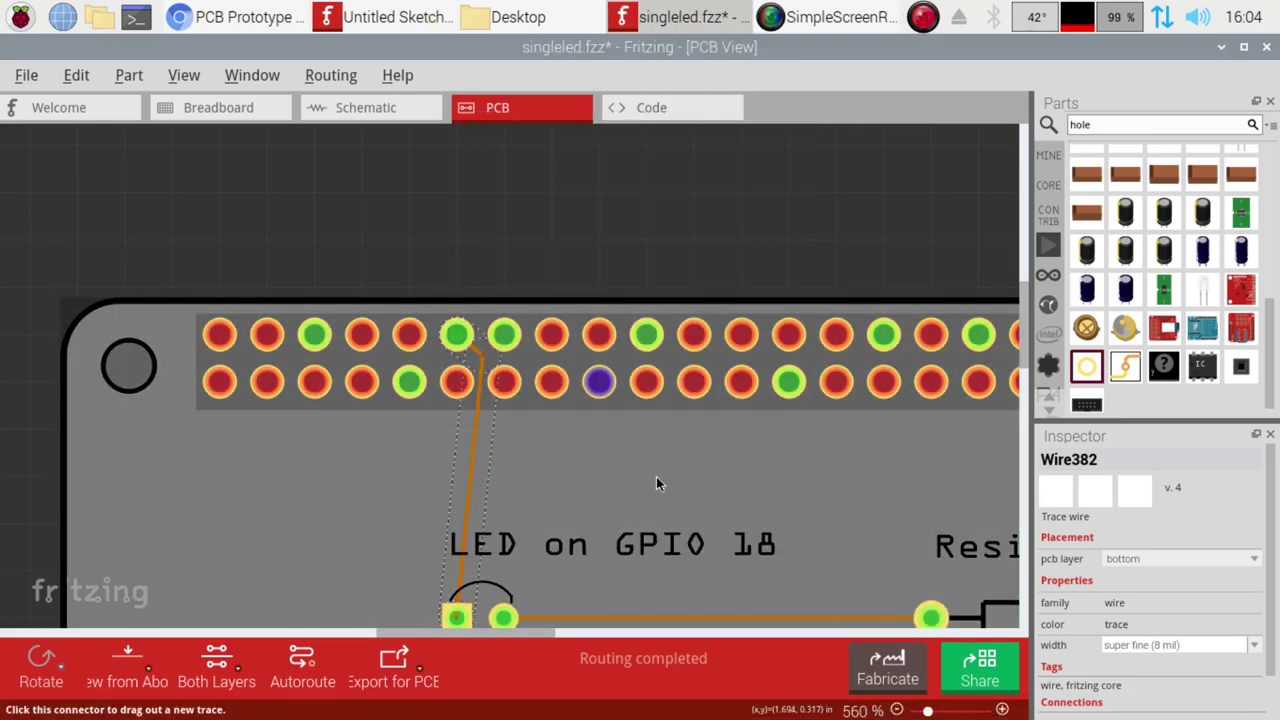
- Set the width of the trace between the resistor and the GPIO header to super fine (8 mil)
scroll(1022, 357, "down", 4)
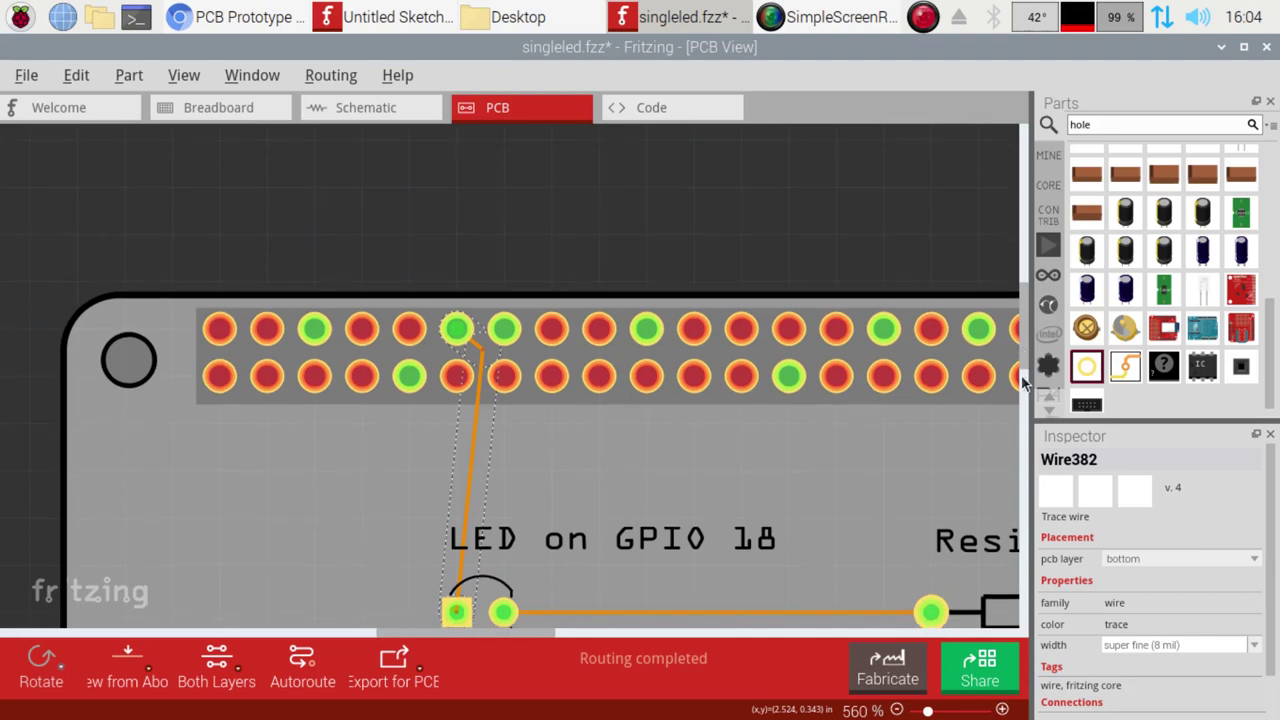
scroll(1030, 380, "up", 2)
scroll(1030, 380, "up", 2)
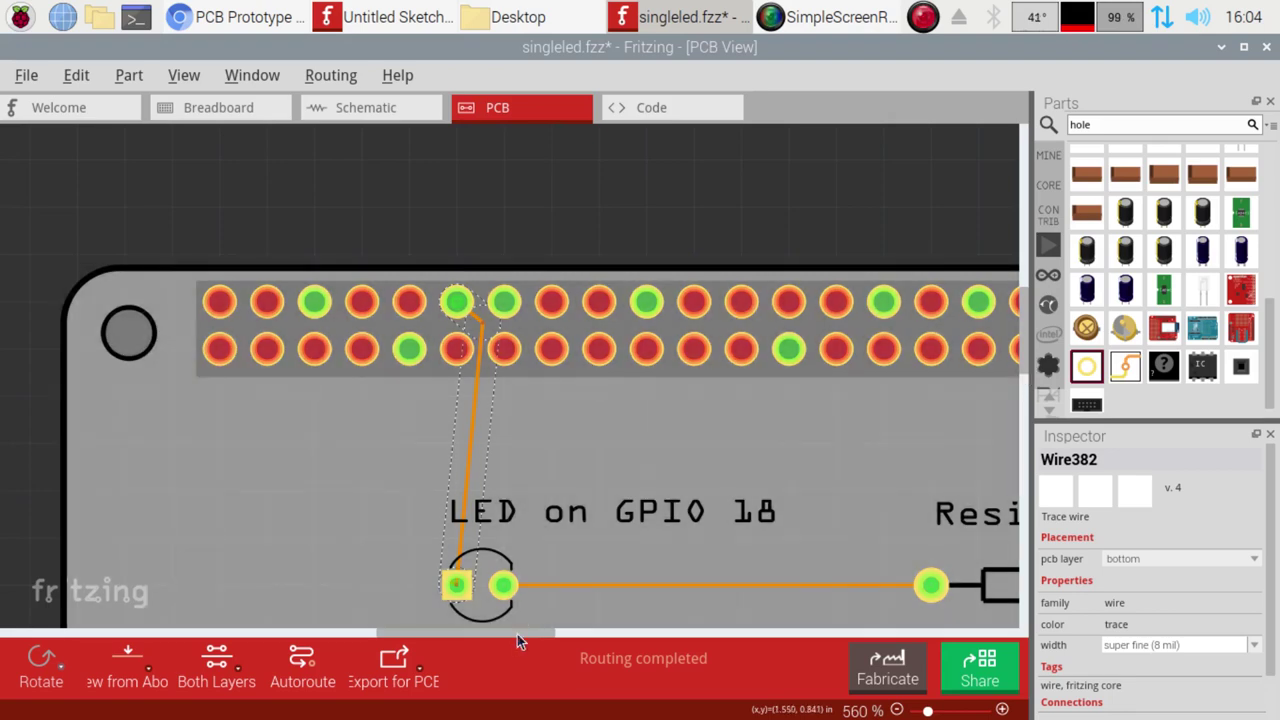
left_click_drag(517, 634, 572, 640)
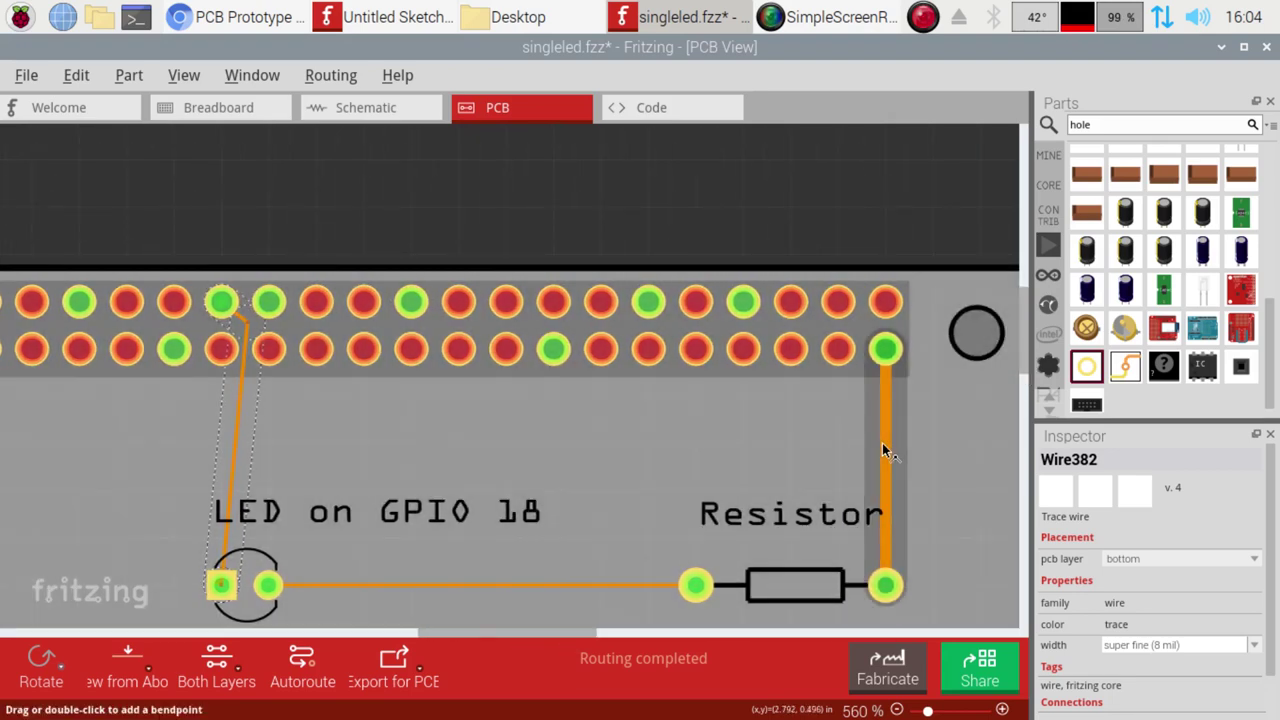
left_click(883, 445)
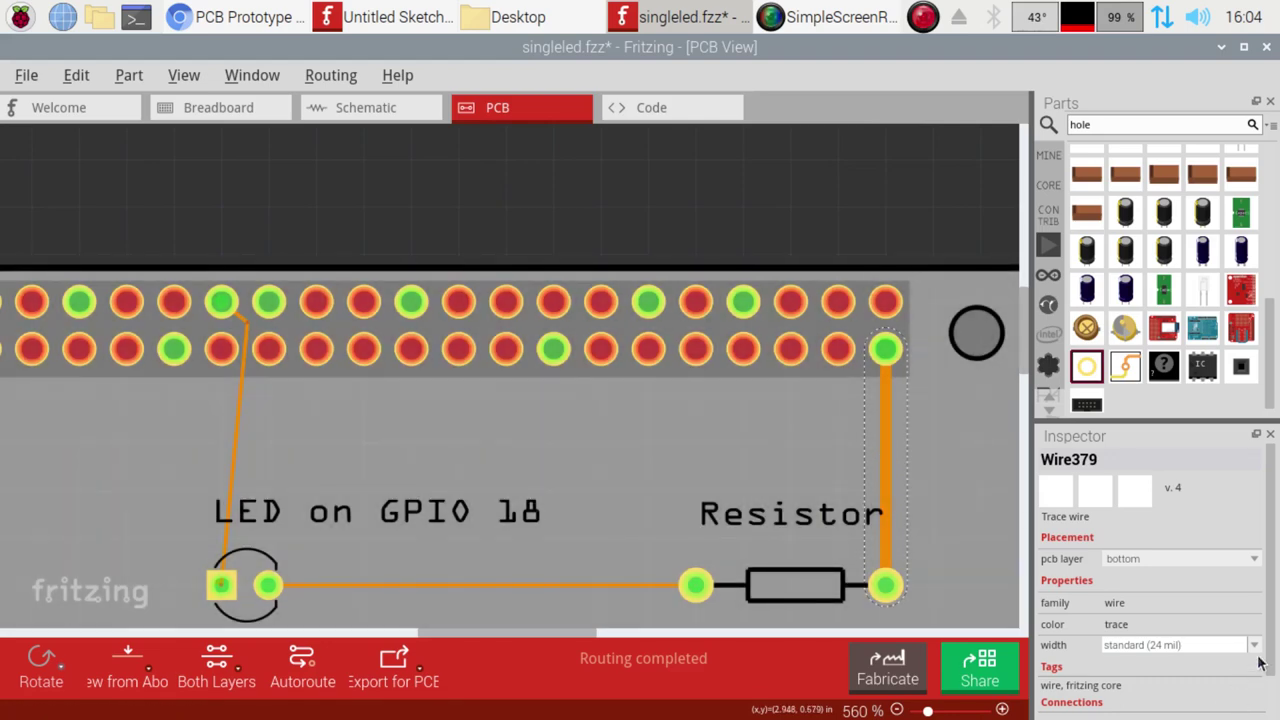
left_click(1256, 645)
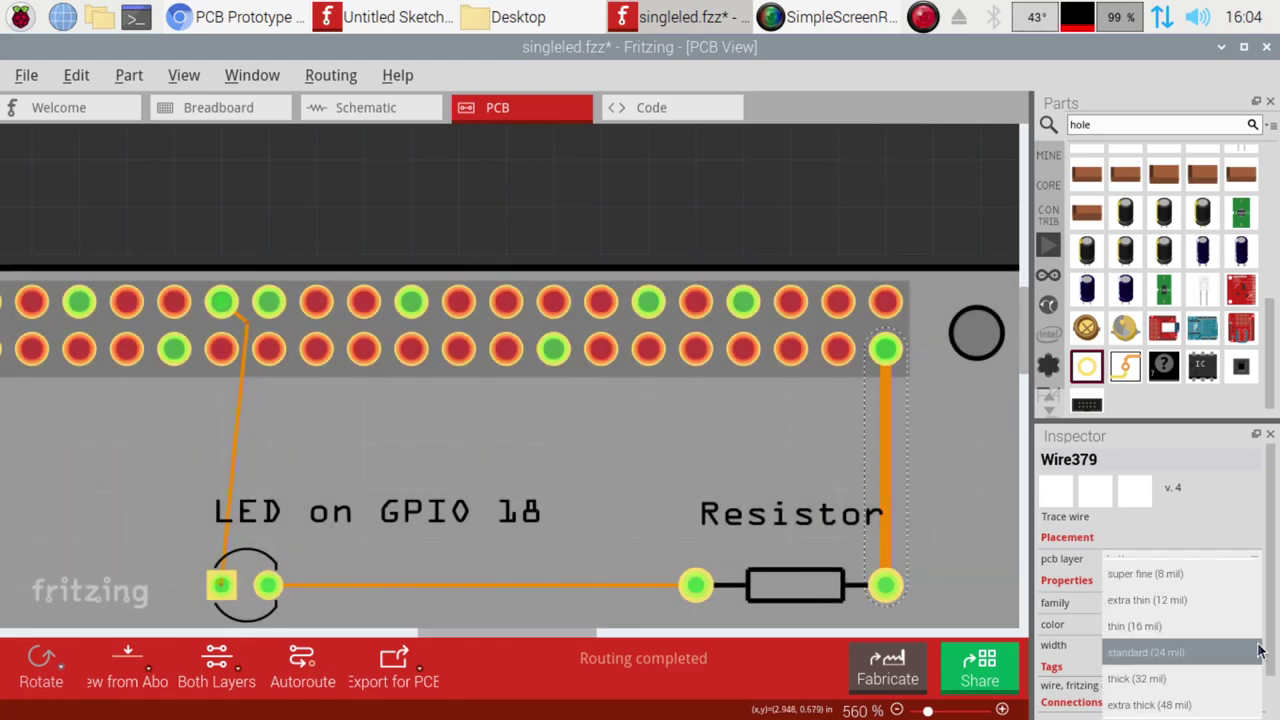
left_click(1218, 588)
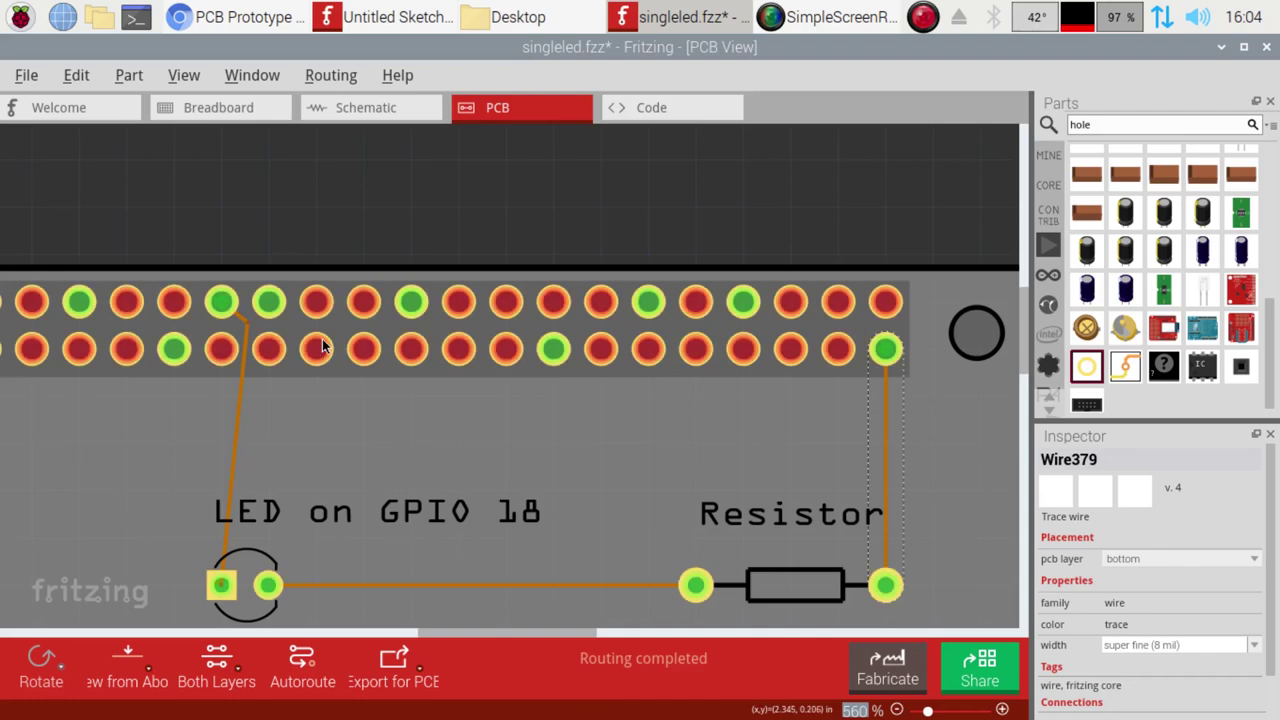
- Add a bend point to the header-to-LED trace just below the GPIO header so it runs more vertically between the pins
left_click(242, 382)
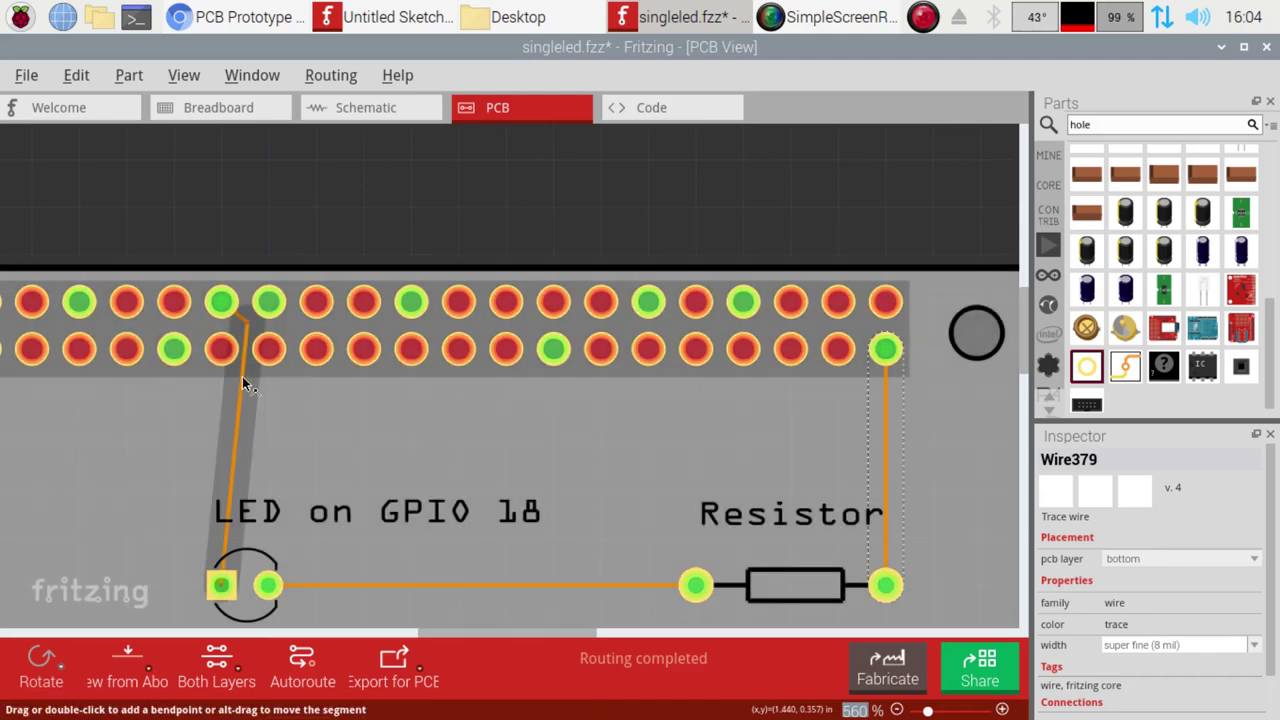
mouse_move(240, 390)
left_mouse_down()
mouse_move(244, 420)
mouse_move(278, 326)
mouse_move(250, 332)
left_mouse_up()
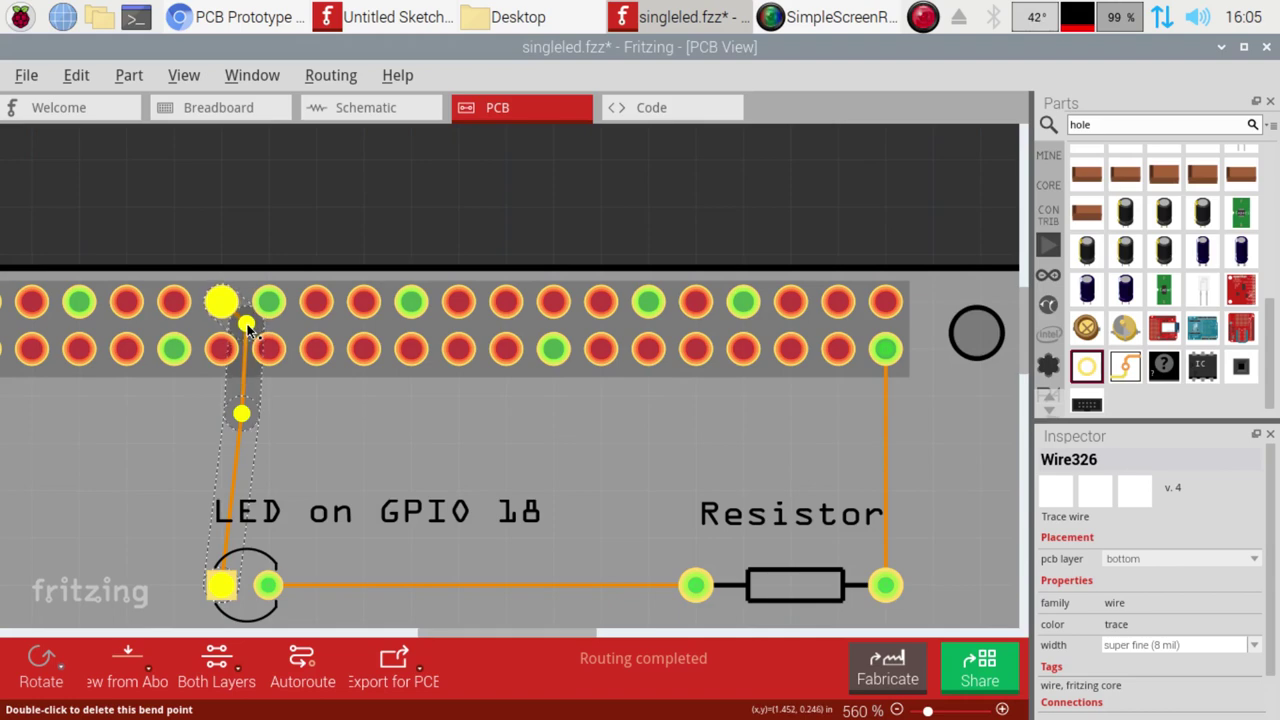
left_click_drag(248, 328, 246, 365)
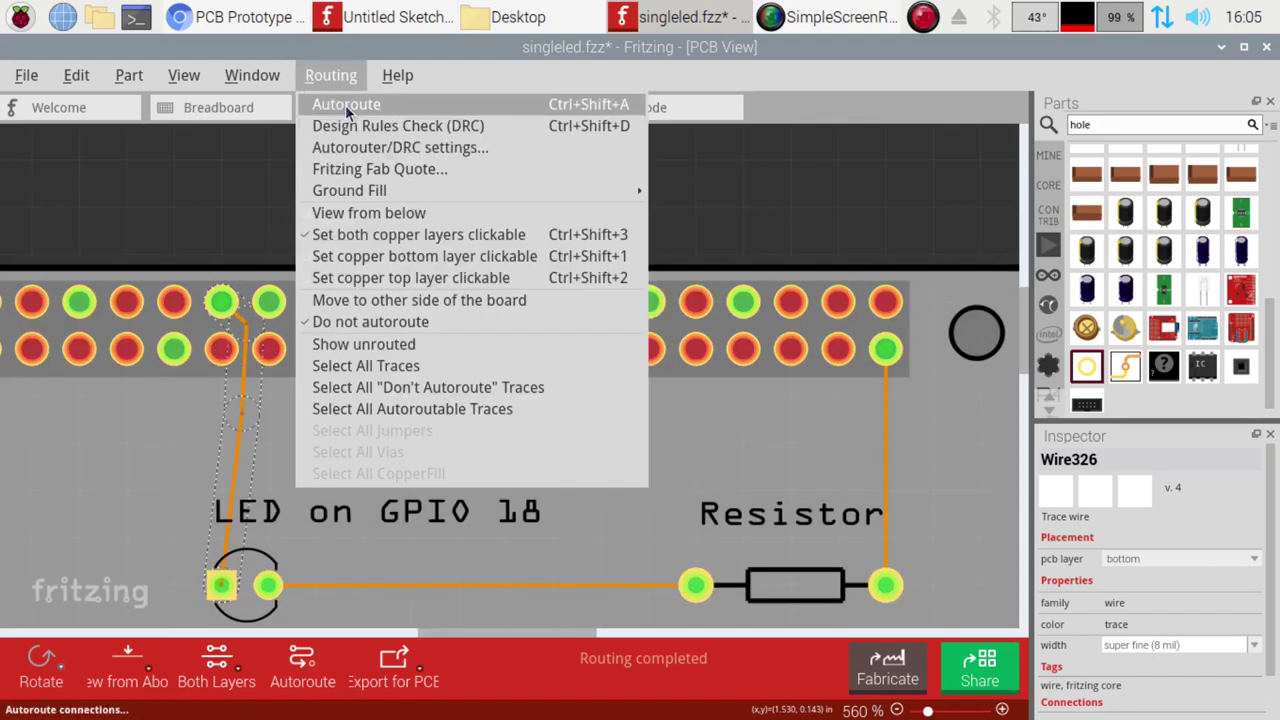
- Run the Design Rules Check on the board again and close its result
left_click(346, 130)
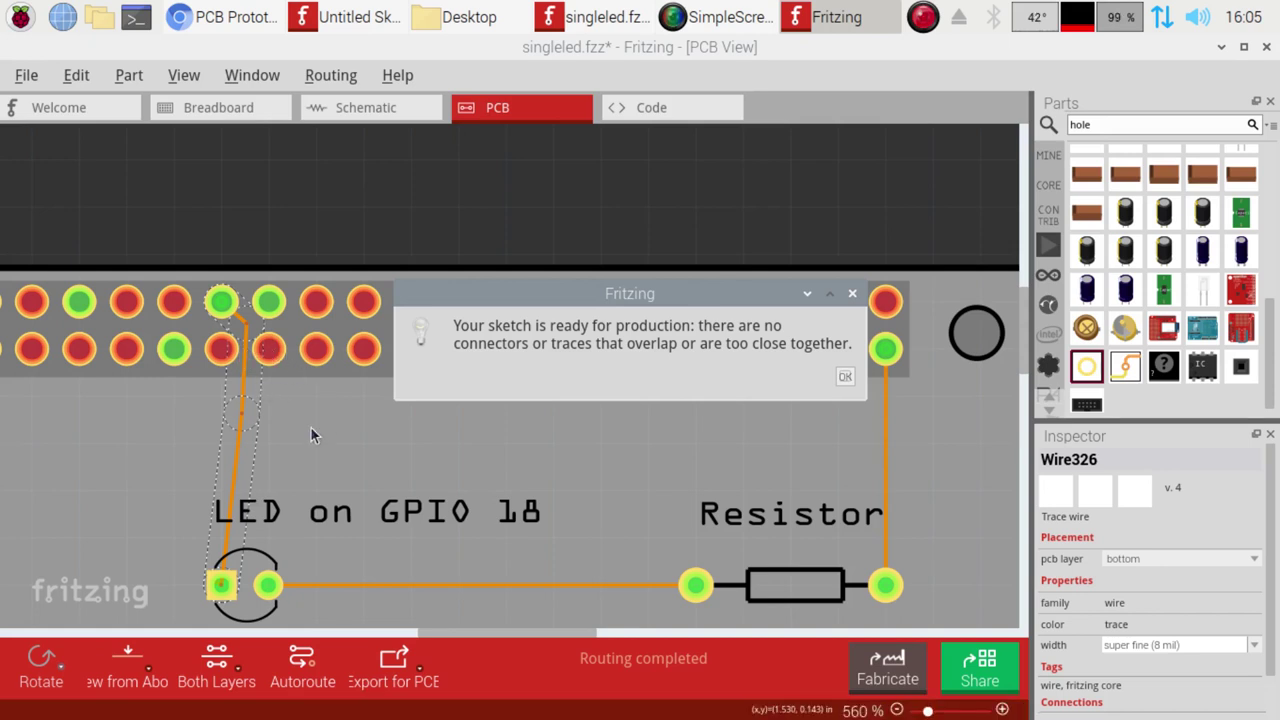
left_click(845, 376)
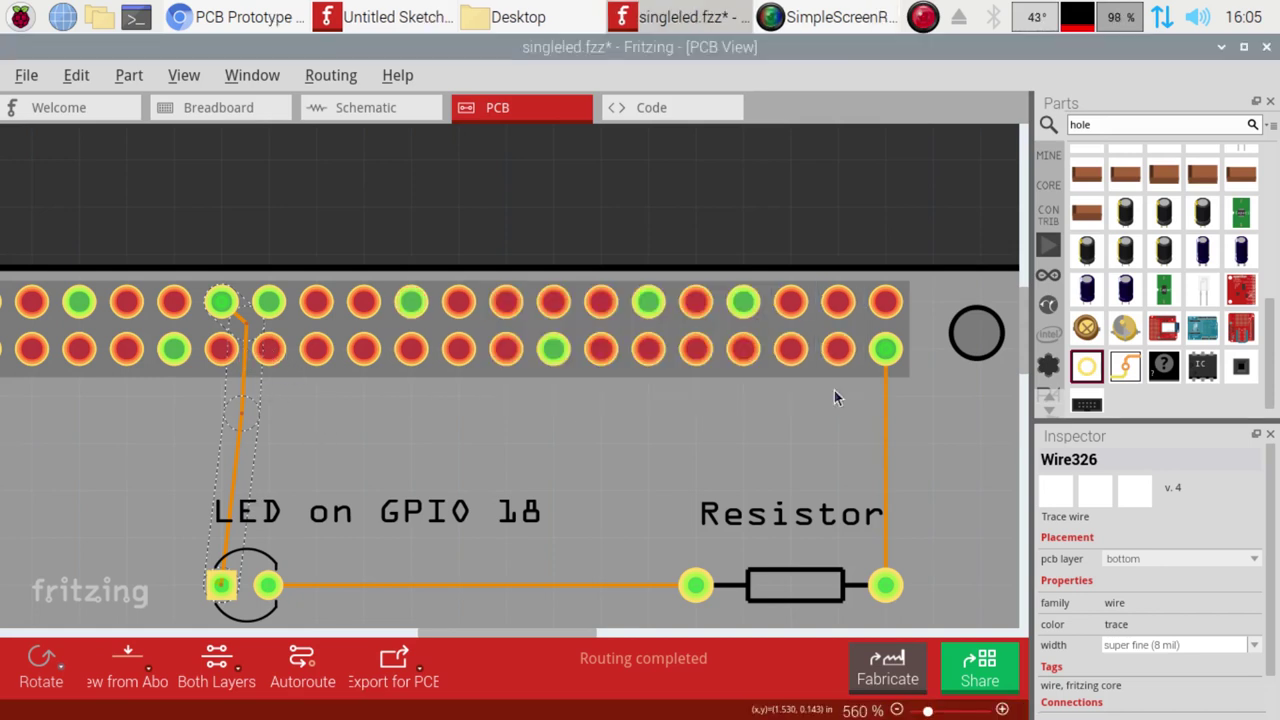
- Examine the LED and resistor routing, the text labels, the logos and the complete board outline
scroll(440, 451, "down", 1)
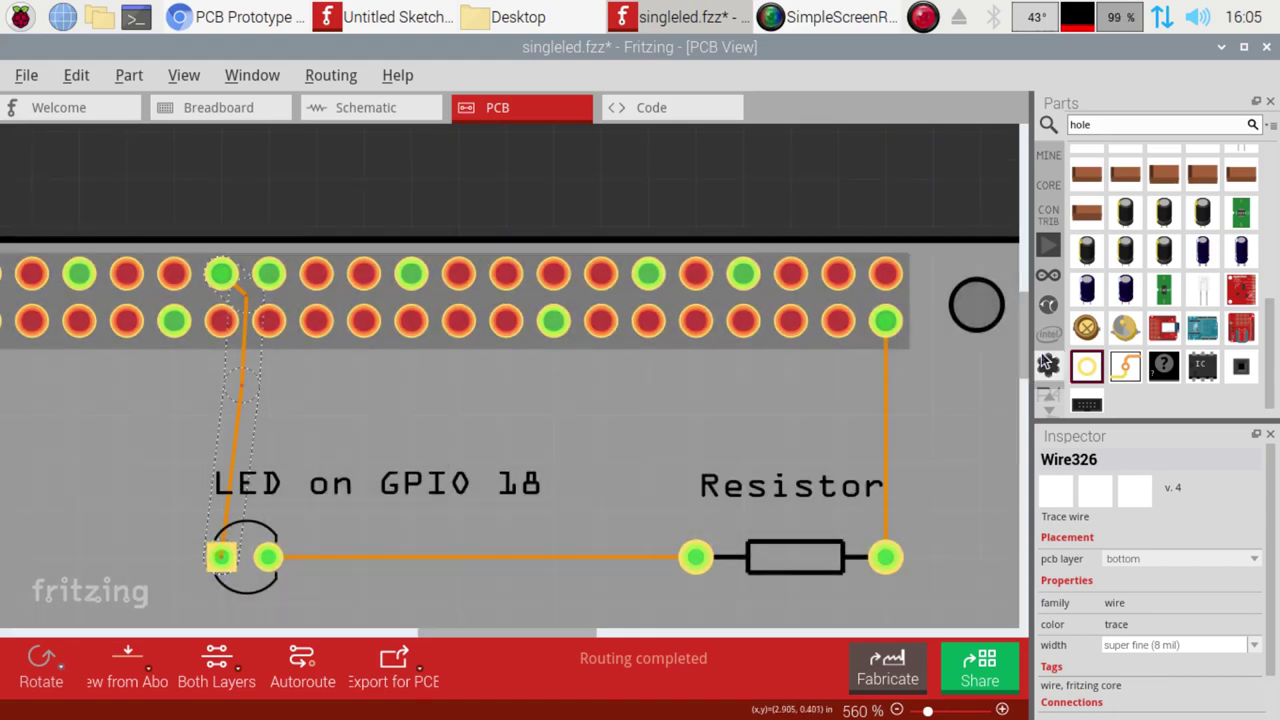
mouse_move(1026, 342)
left_mouse_down()
mouse_move(1023, 419)
mouse_move(1020, 330)
mouse_move(1019, 395)
mouse_move(1013, 363)
left_mouse_up()
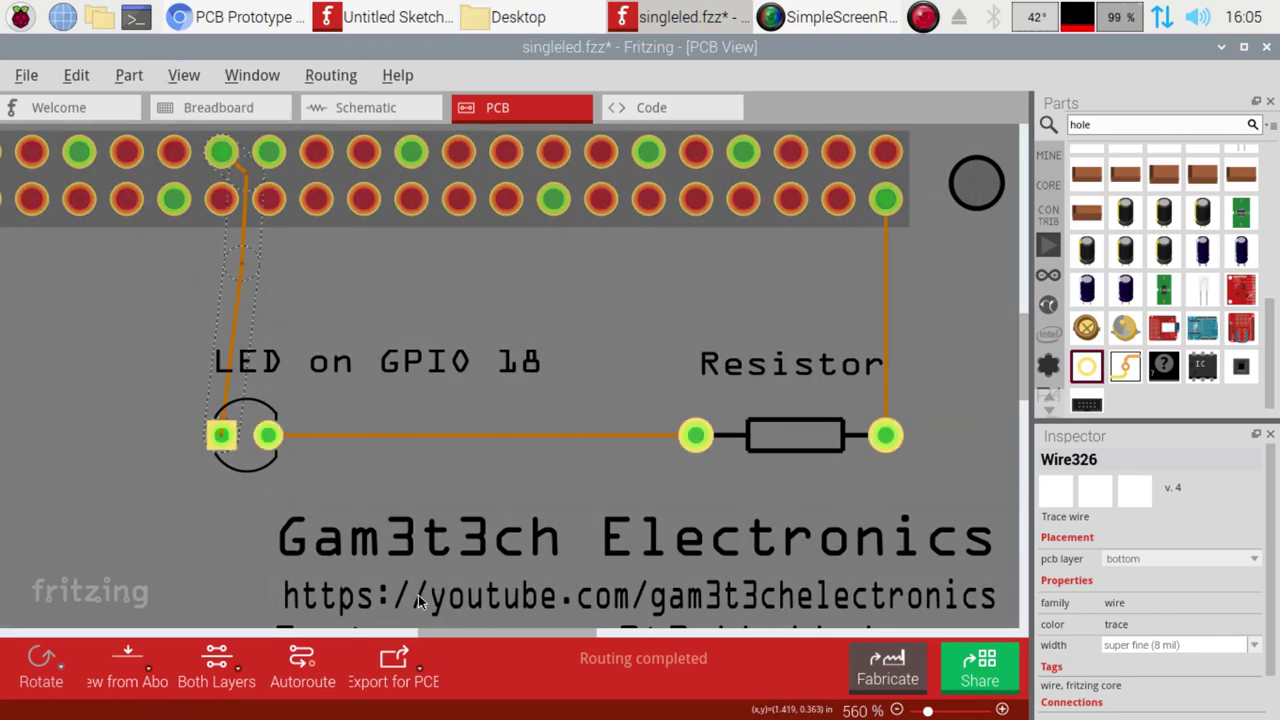
scroll(440, 635, "left", 5)
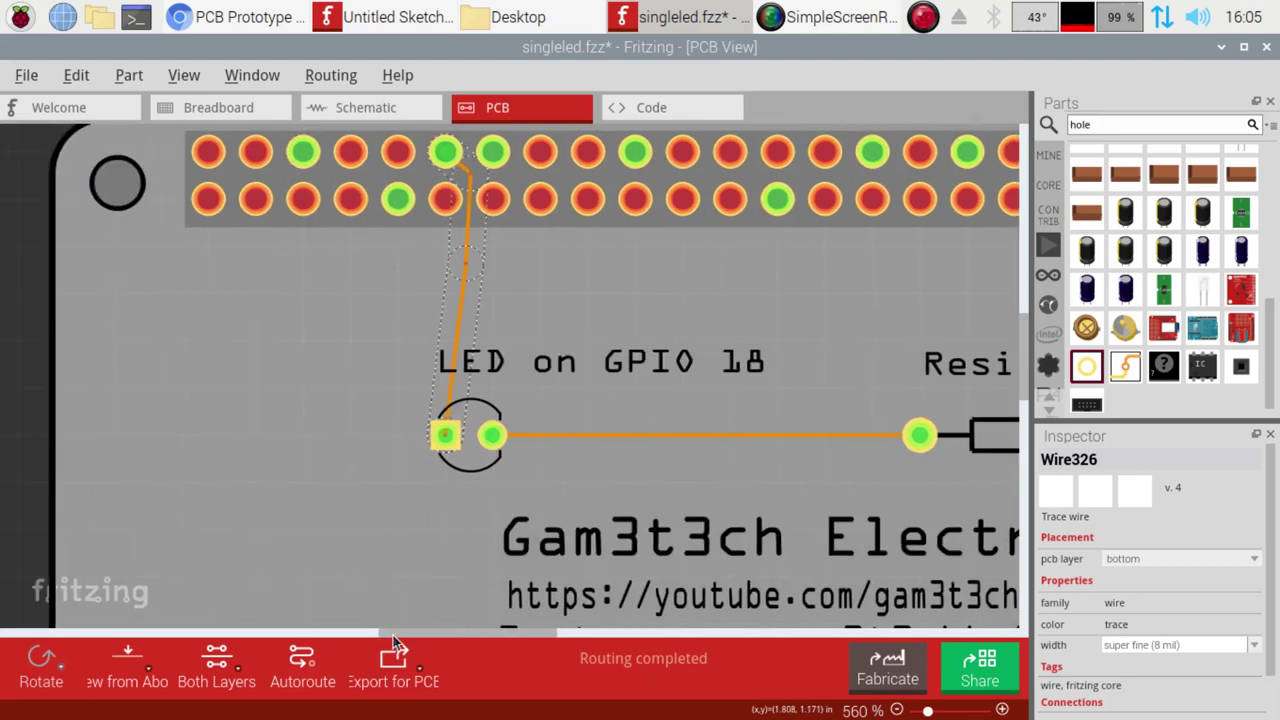
scroll(436, 627, "right", 5)
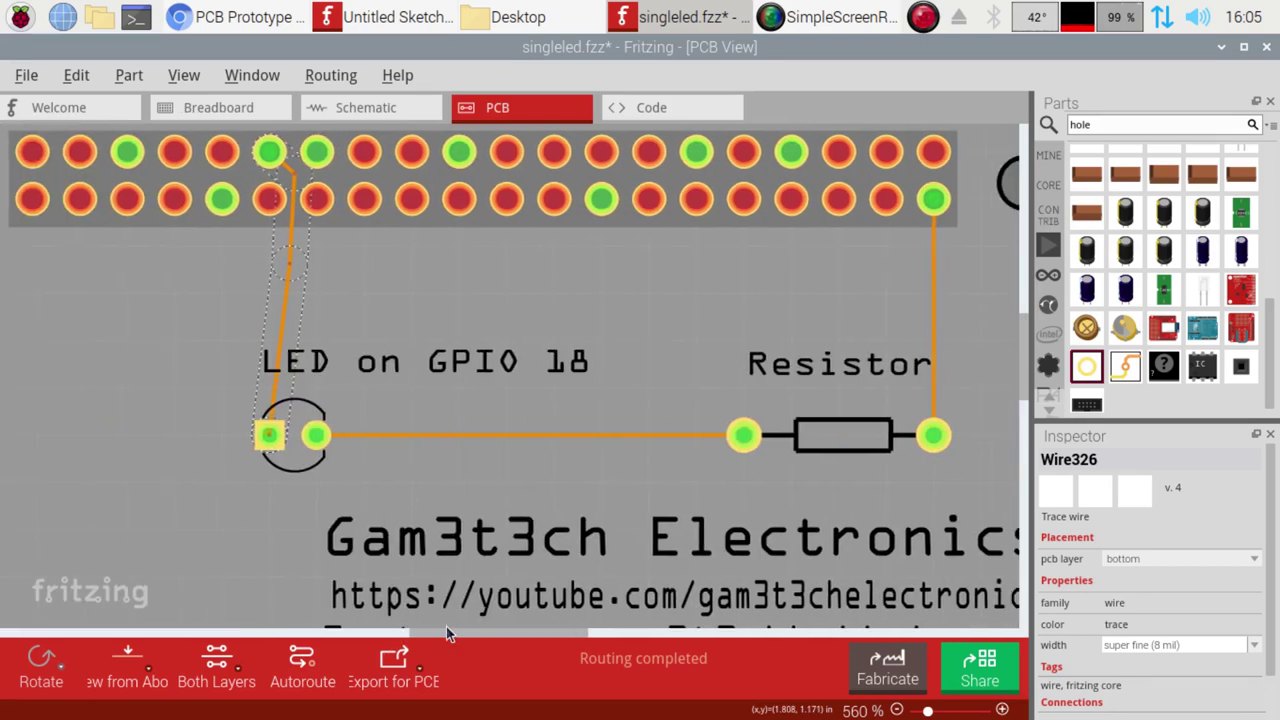
scroll(446, 626, "left", 1)
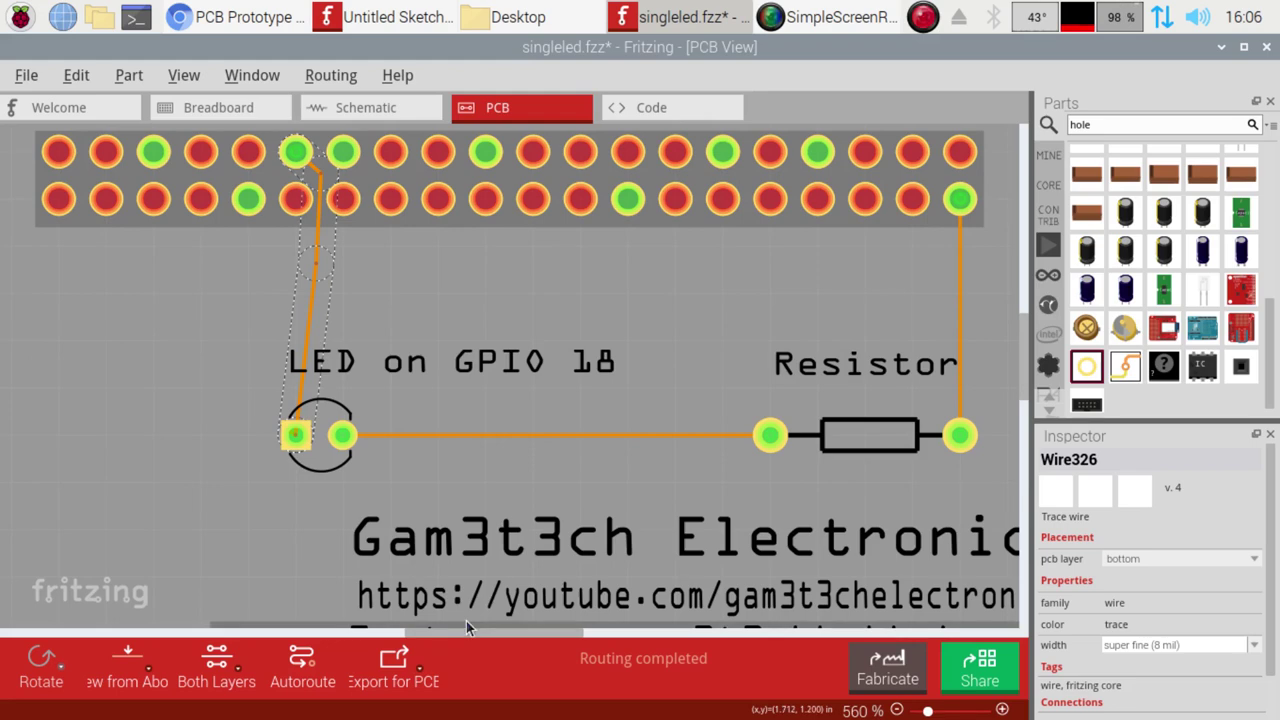
left_click(897, 710)
left_click(898, 711)
left_click(898, 710)
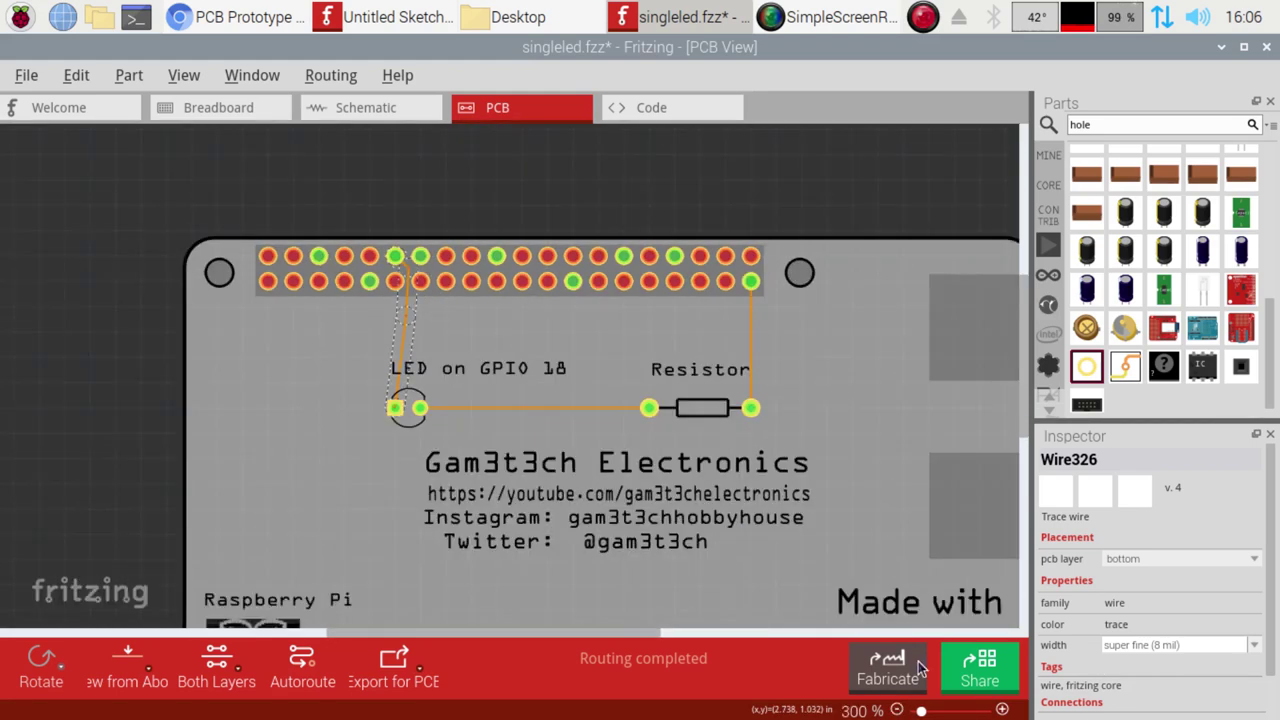
left_click_drag(1024, 400, 1009, 438)
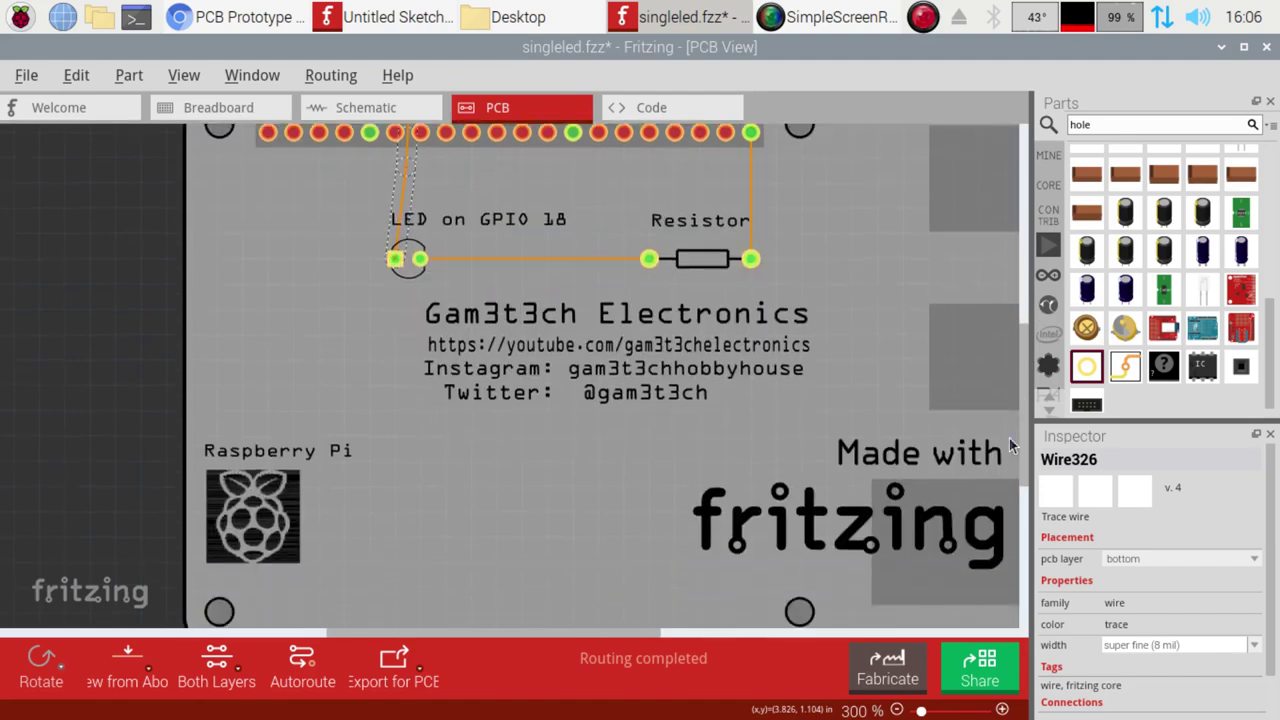
left_click(897, 710)
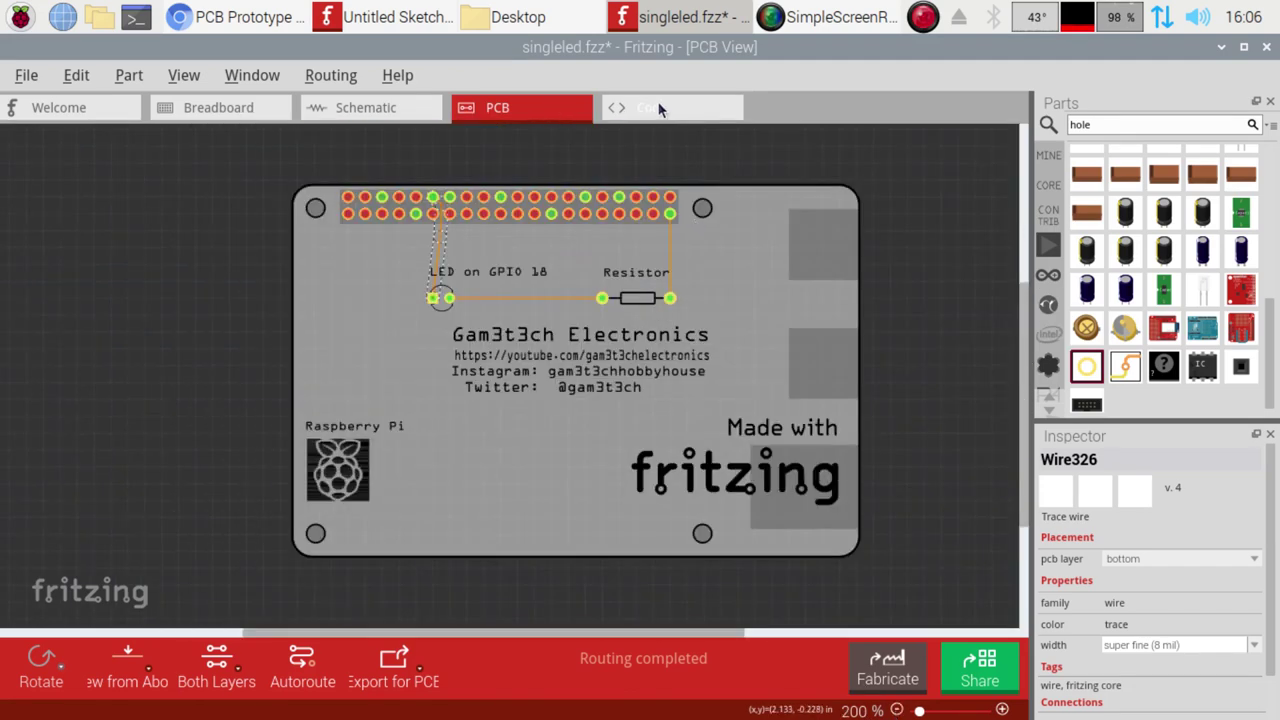
- Compare the circuit's schematic and breadboard views with the PCB layout
left_click(322, 110)
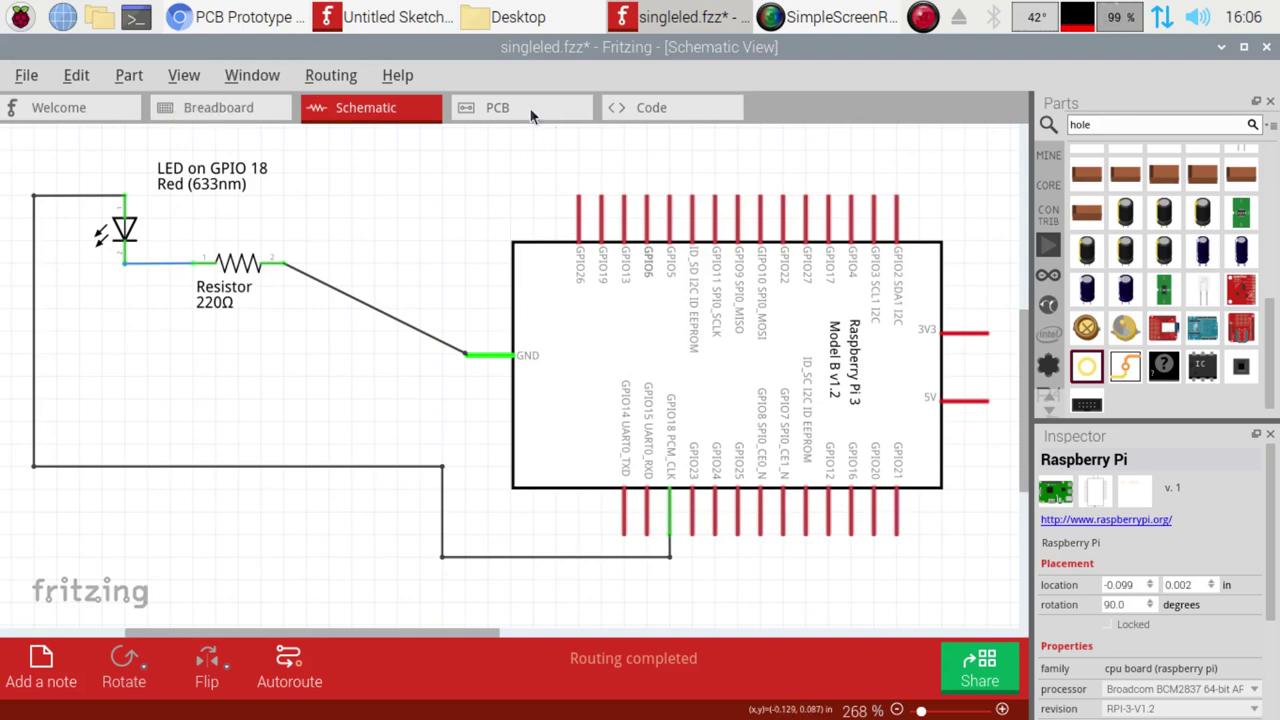
left_click(227, 112)
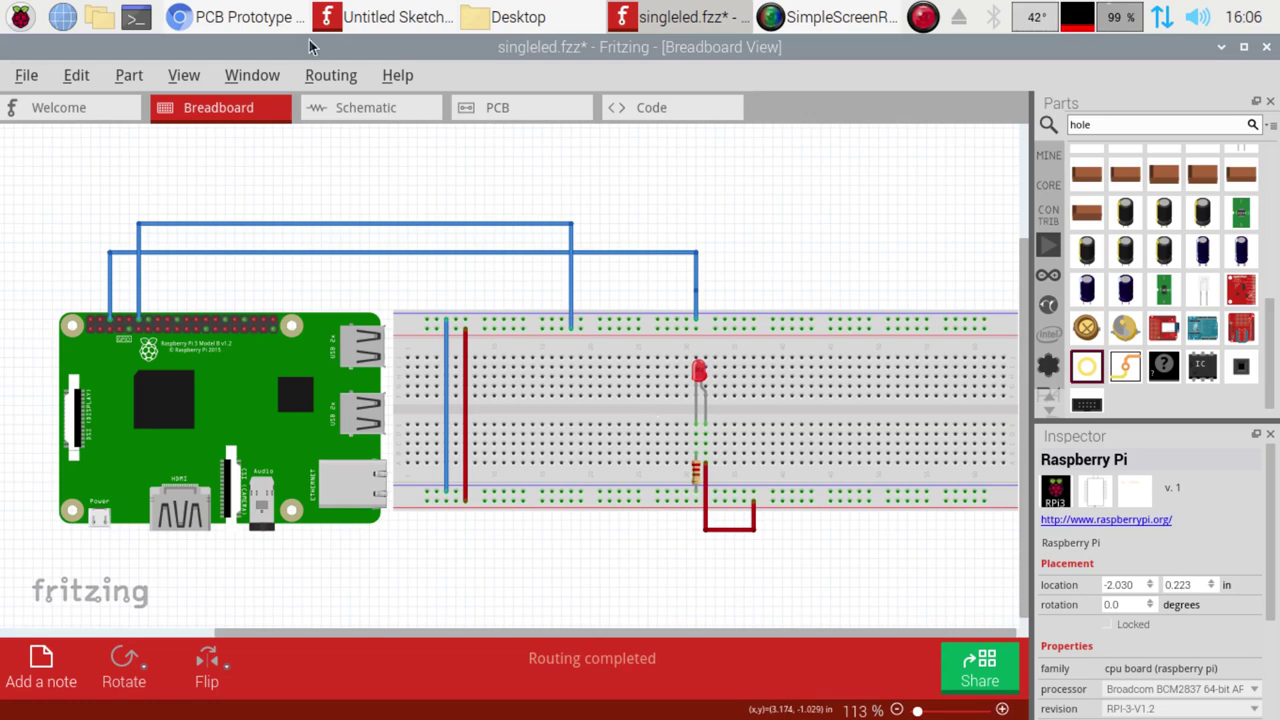
left_click(491, 106)
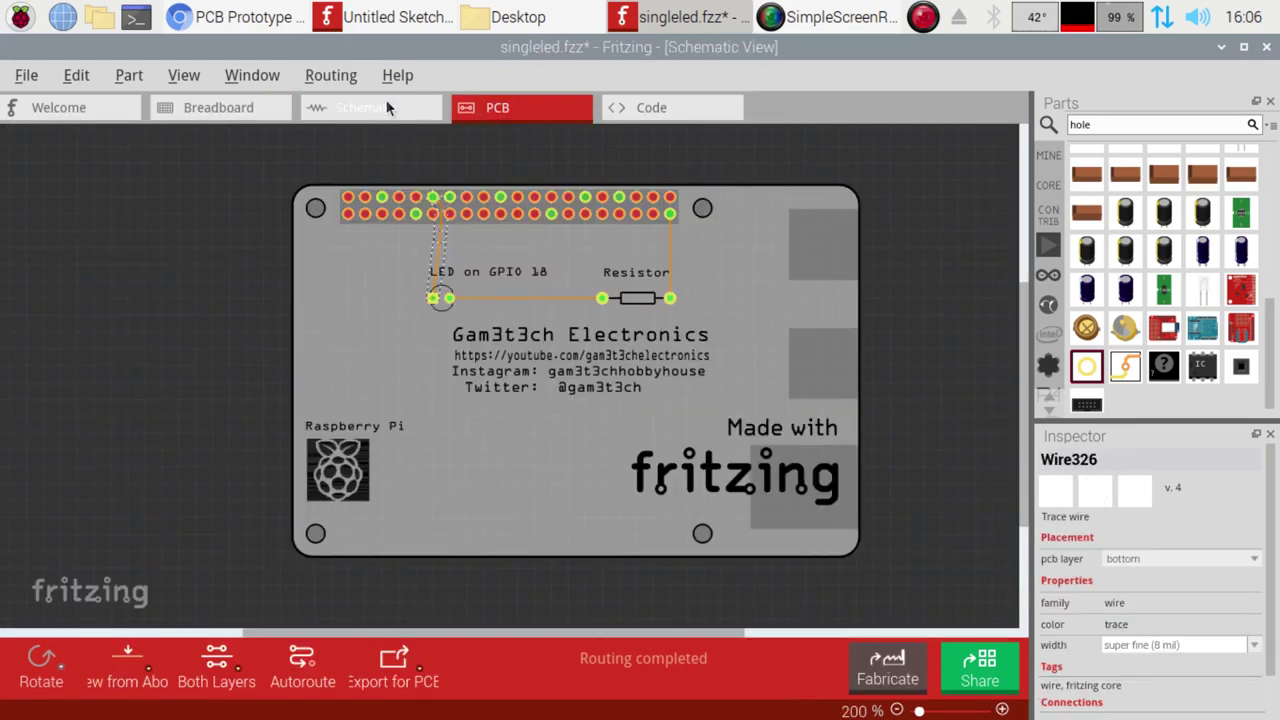
left_click(388, 107)
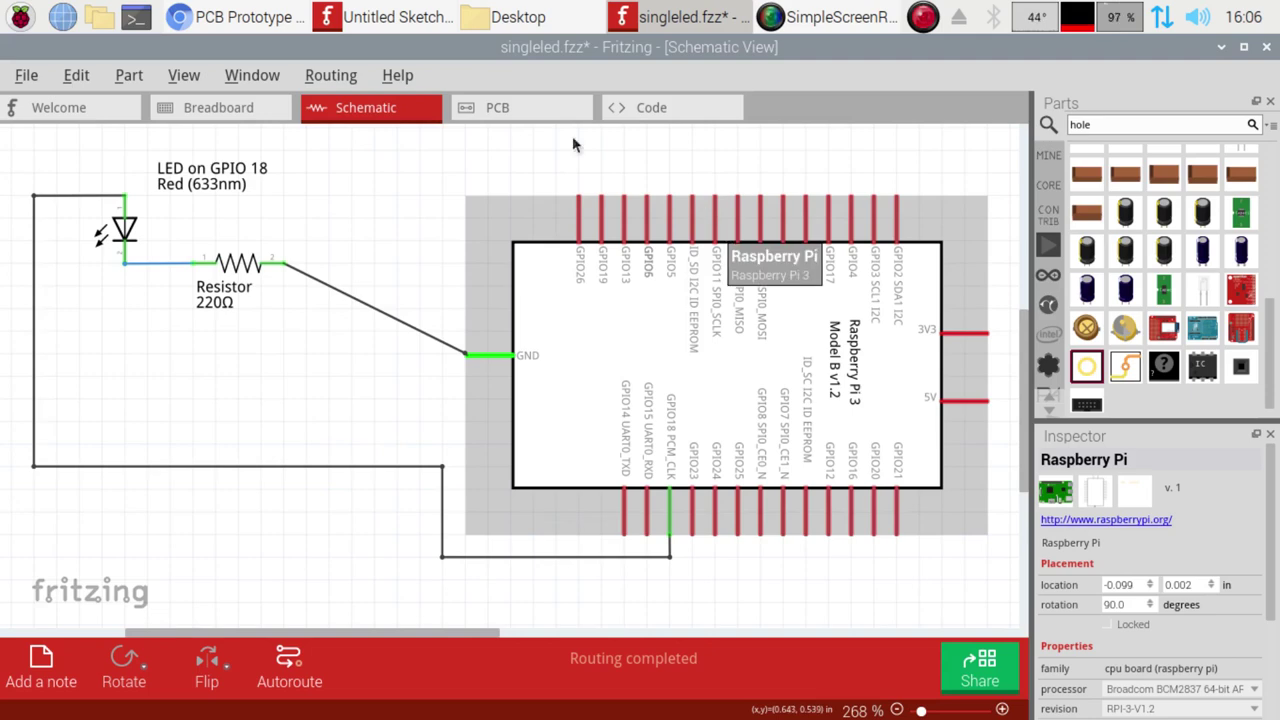
left_click(247, 102)
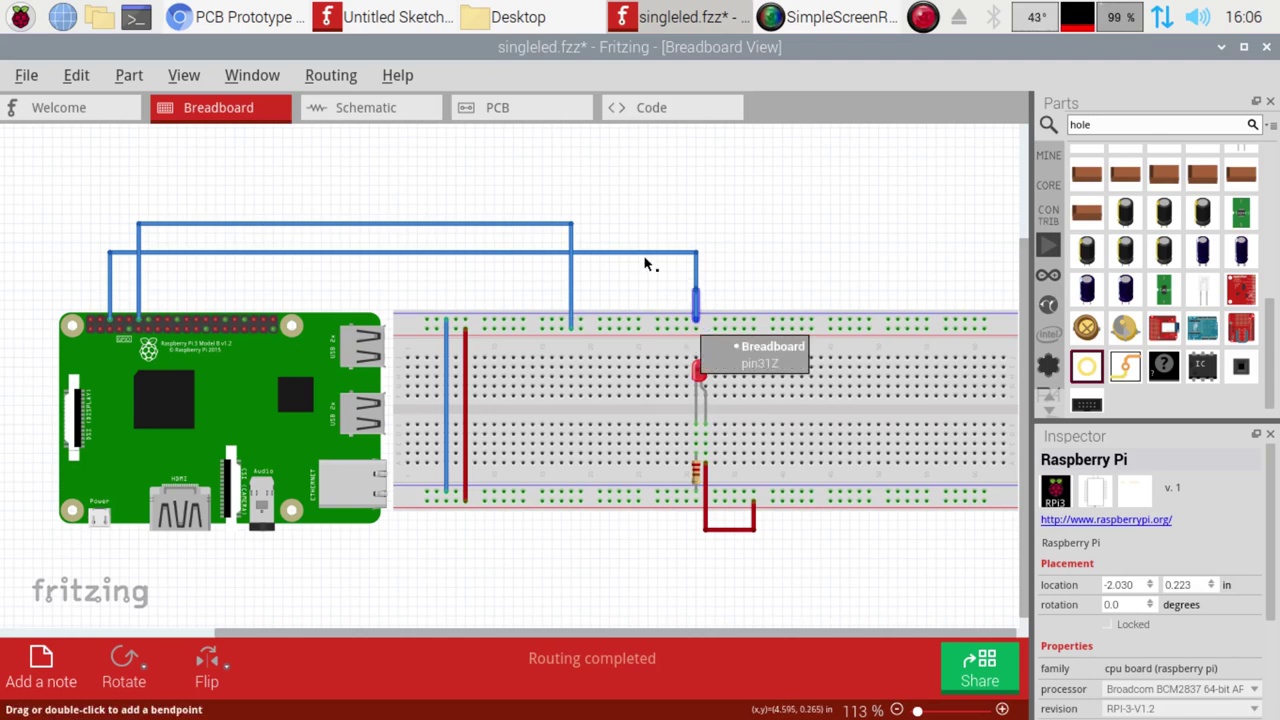
left_click(365, 110)
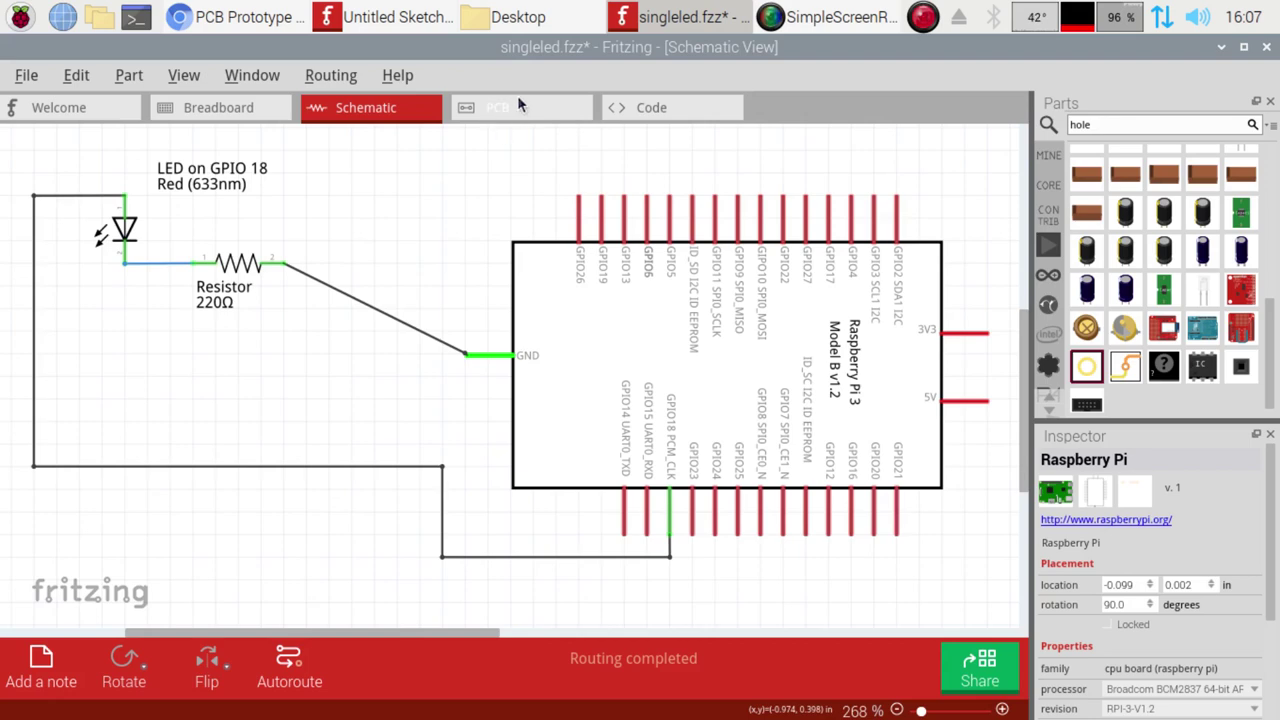
- Examine the platform and board choices in the code view and set the board to Arduino Robot Motor
left_click(654, 111)
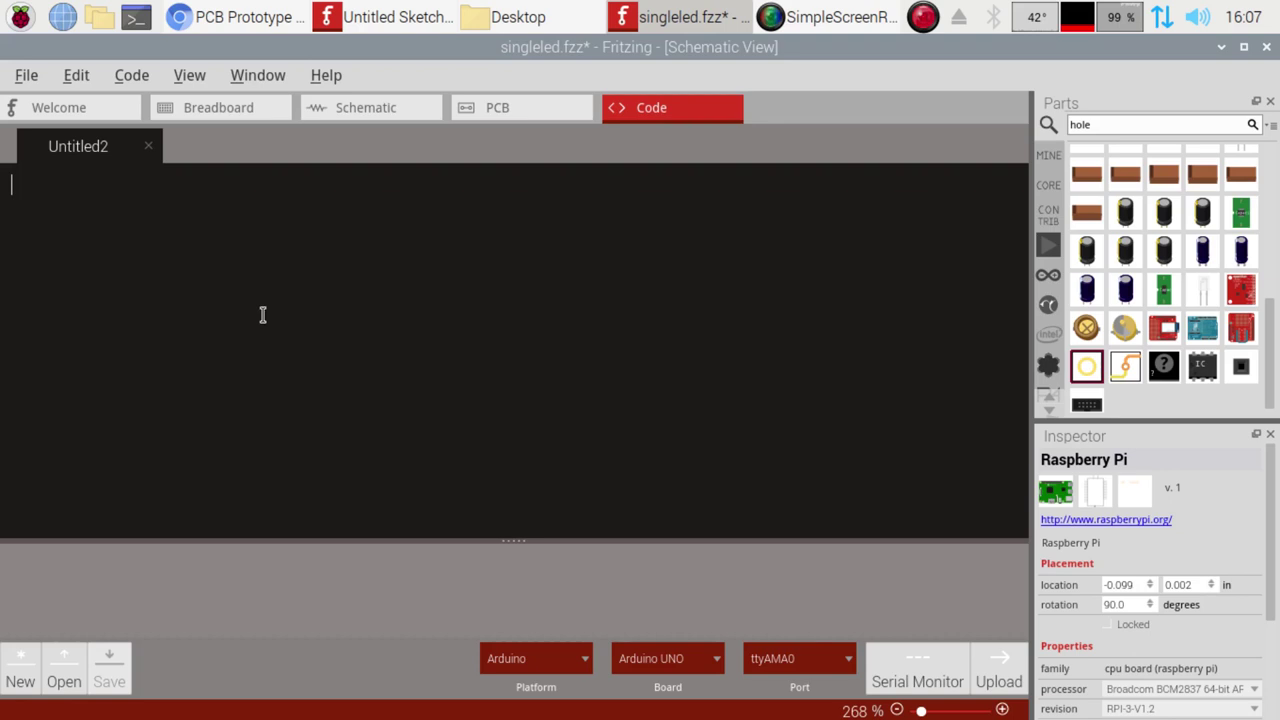
left_click(553, 656)
left_click(553, 656)
left_click(575, 660)
left_click(575, 657)
left_click(688, 658)
left_click(695, 664)
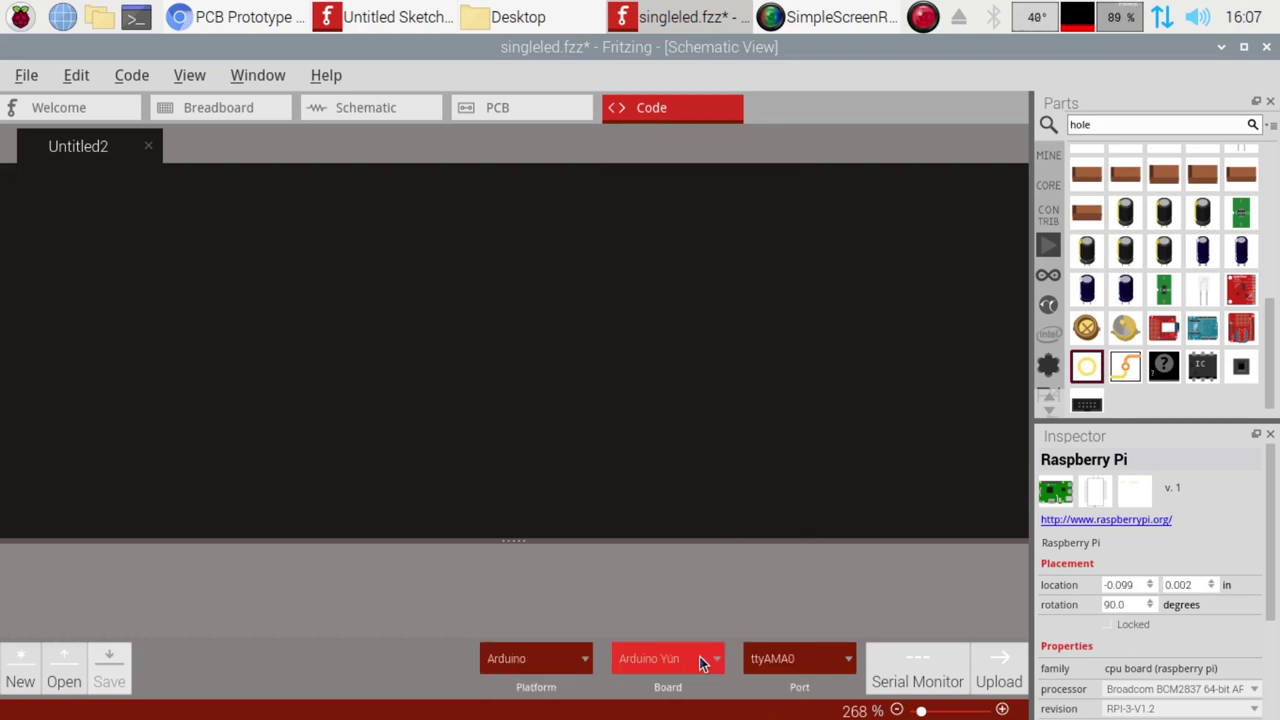
left_click(569, 657)
left_click(545, 680)
left_click(545, 676)
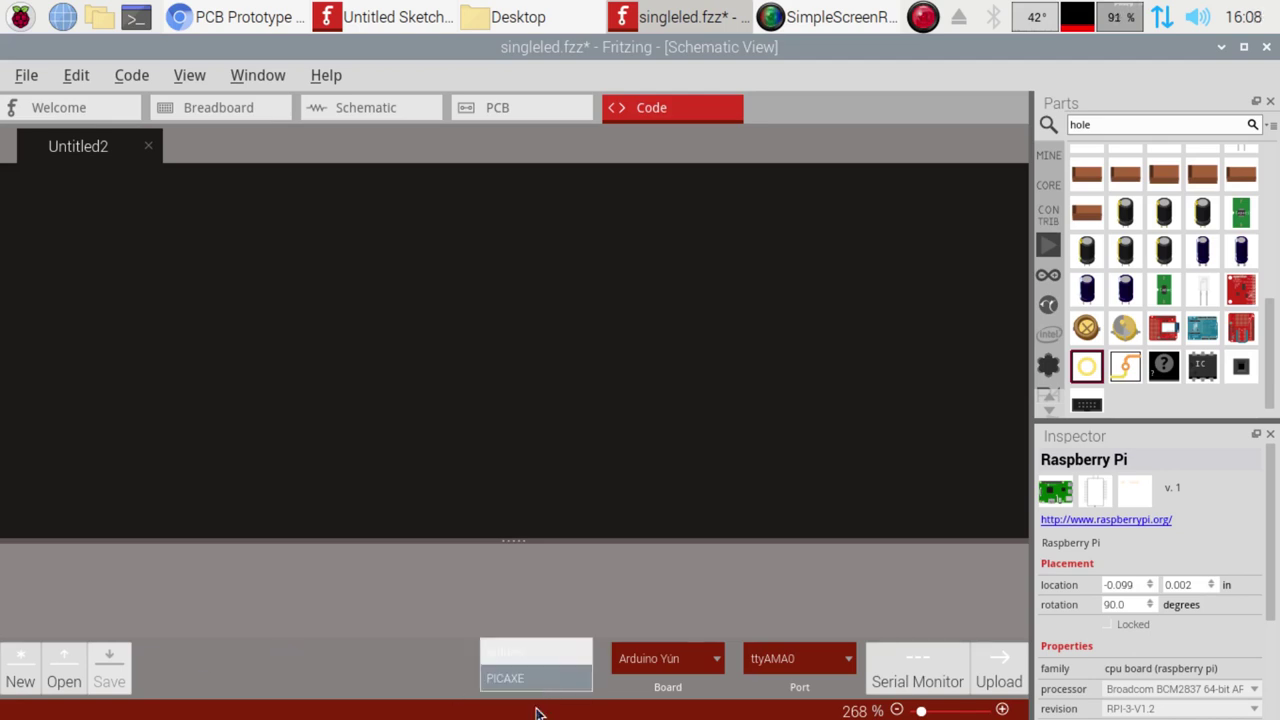
left_click(503, 578)
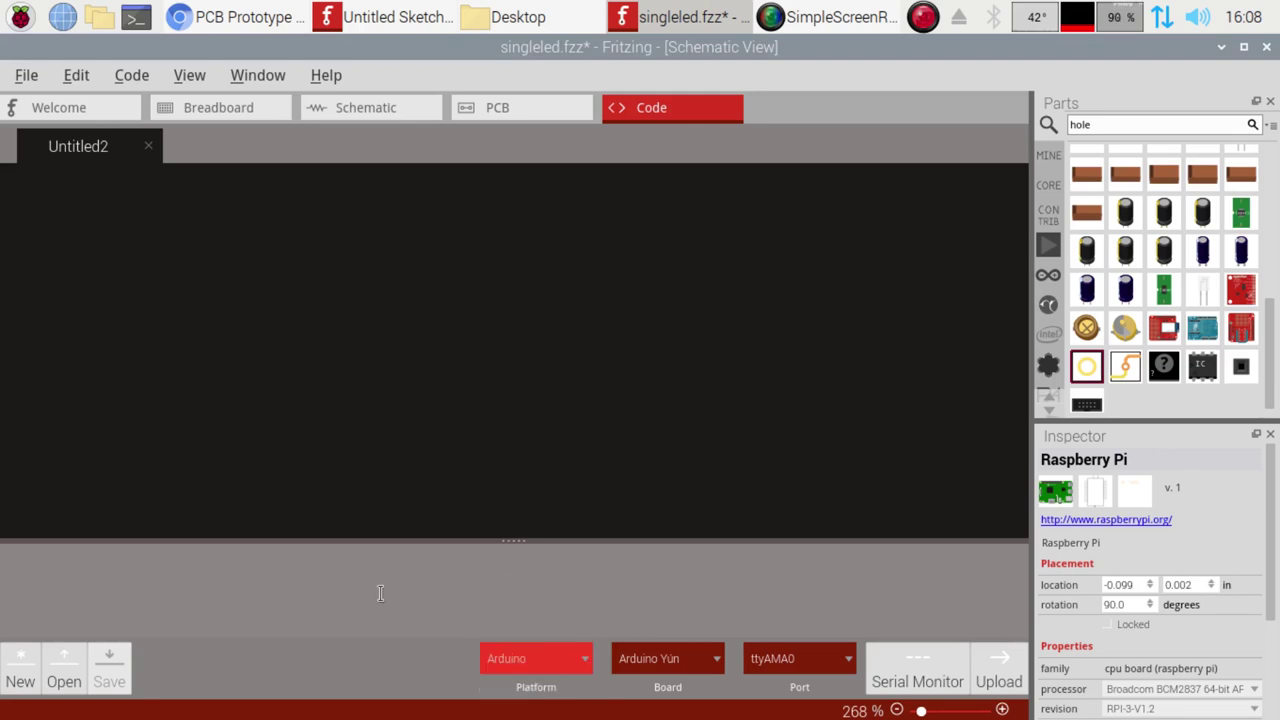
left_click(679, 662)
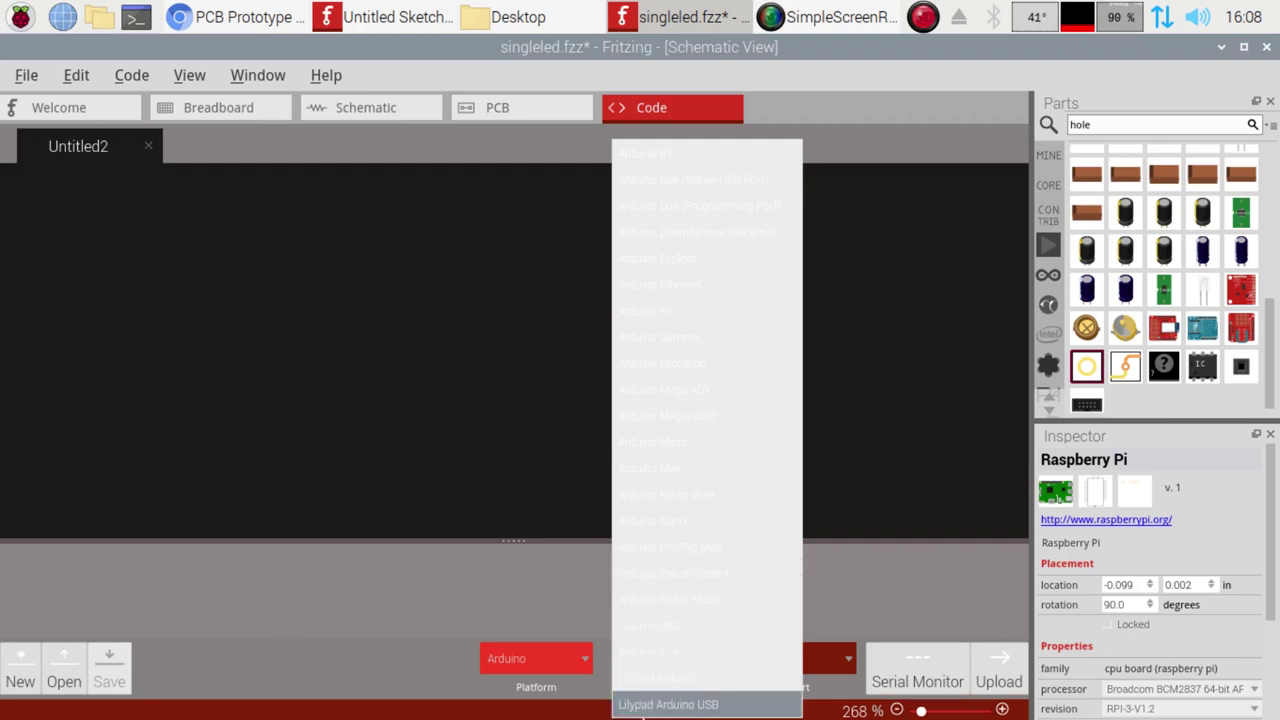
left_click(793, 598)
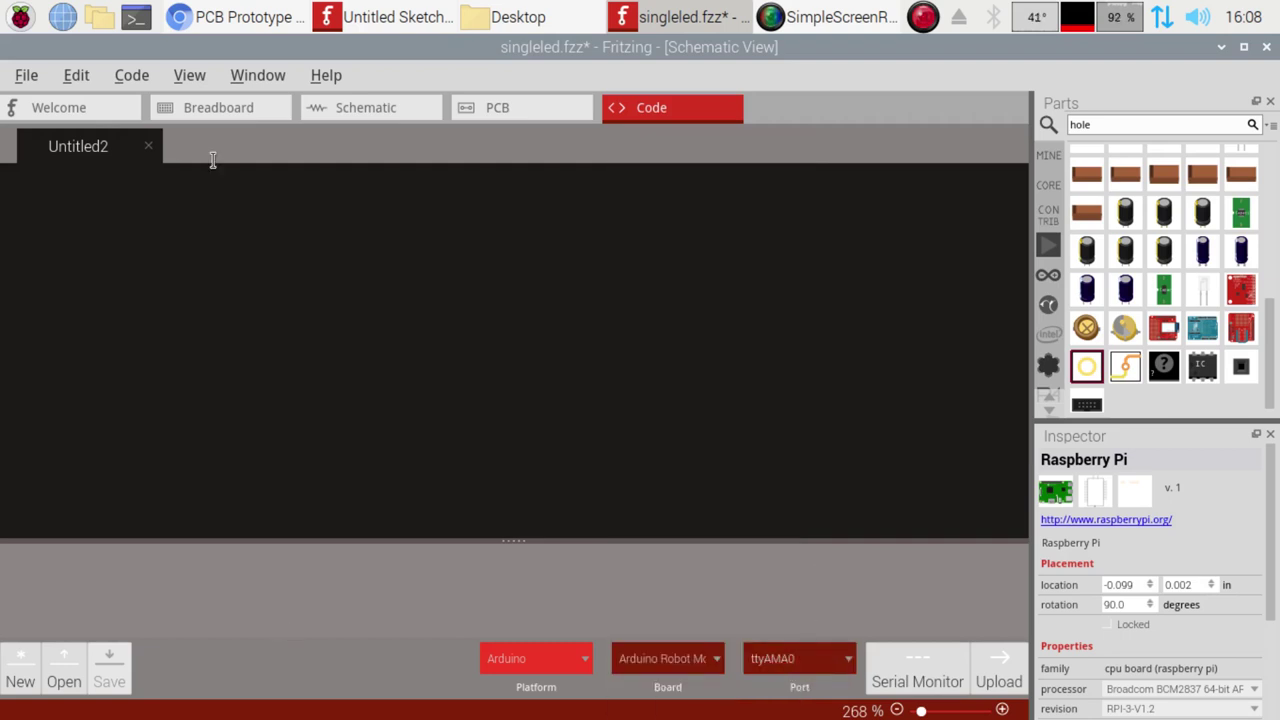
left_click(154, 214)
- Return to the PCB view and export the board for production as Extended Gerber (RS-274X) into the Desktop folder singleled
left_click(506, 110)
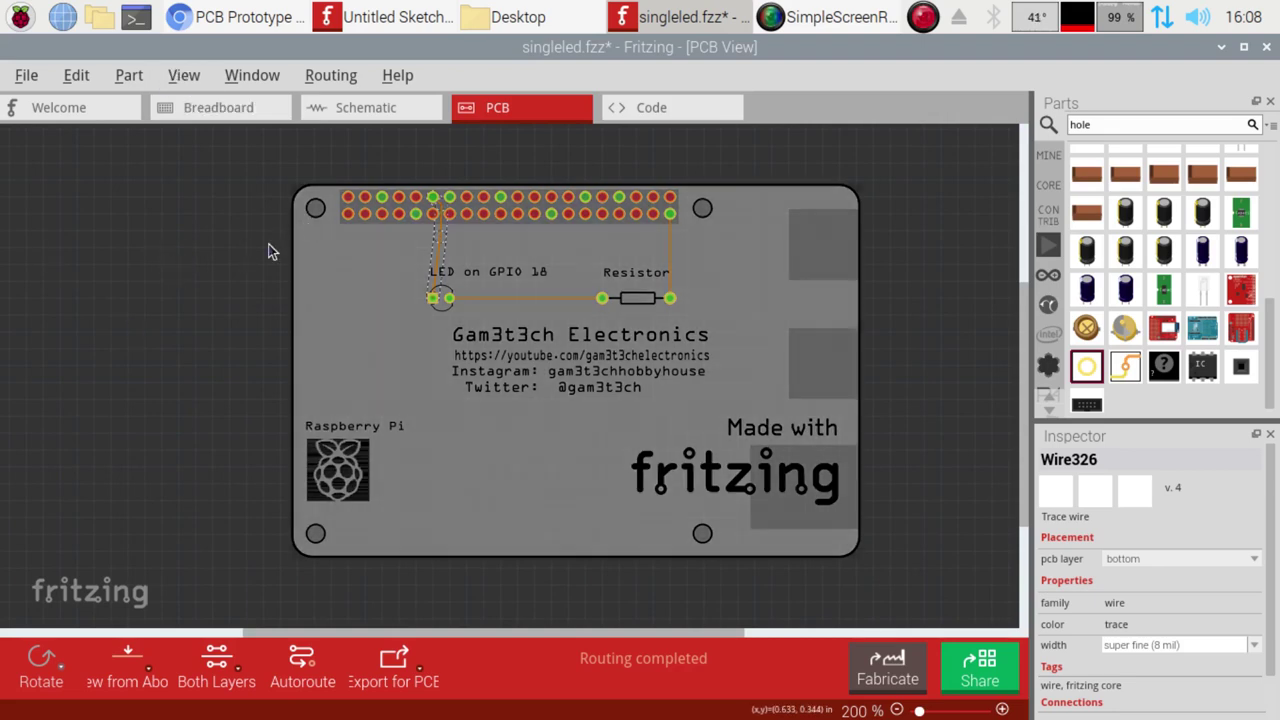
left_click(208, 320)
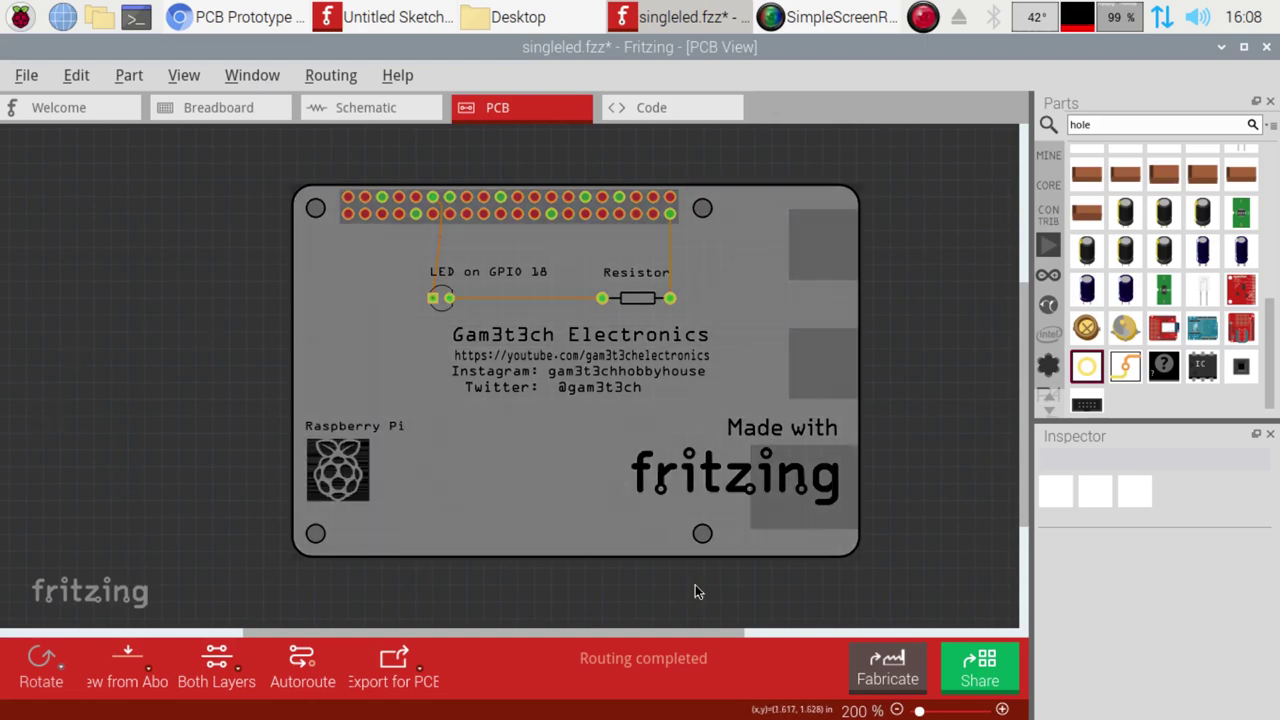
left_click(26, 76)
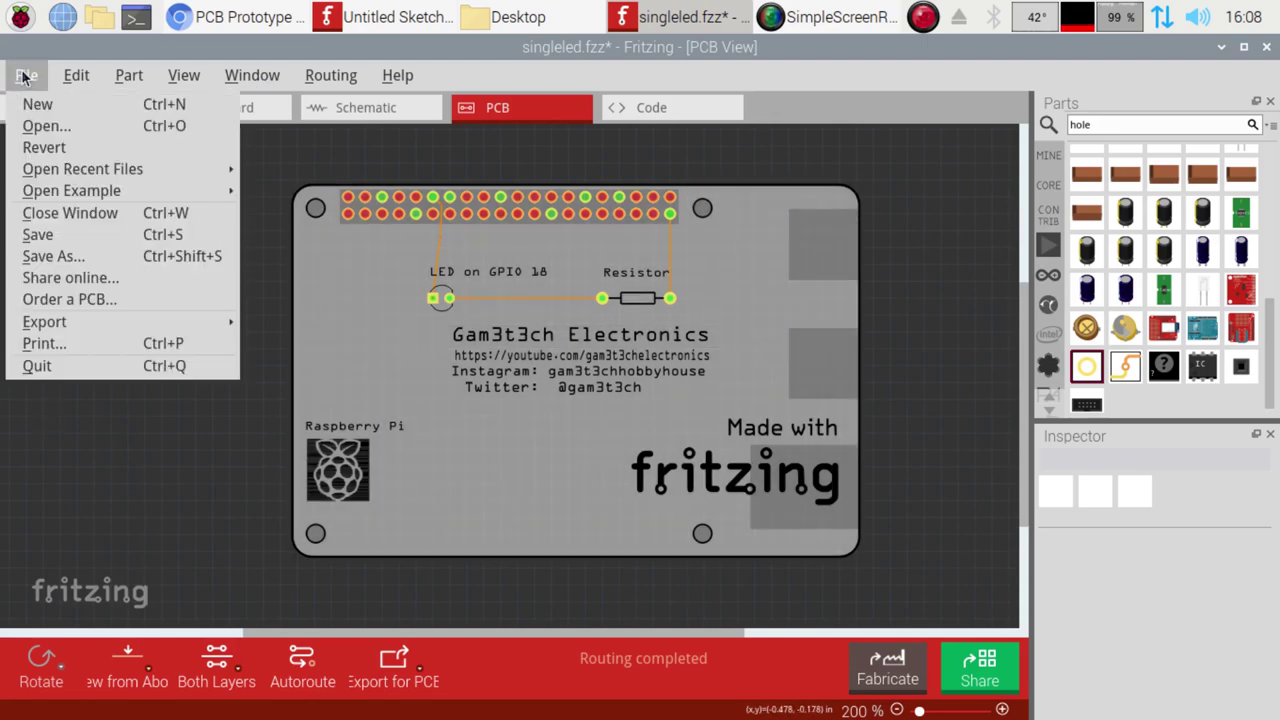
mouse_move(106, 322)
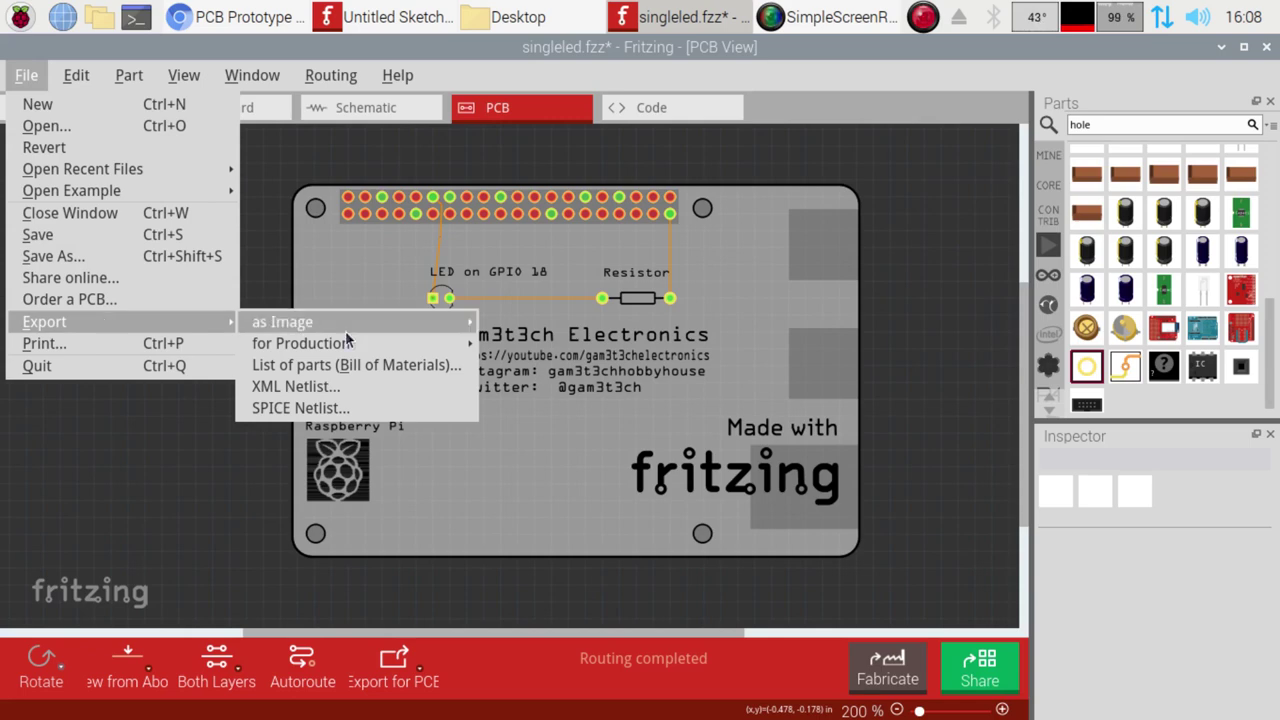
mouse_move(342, 344)
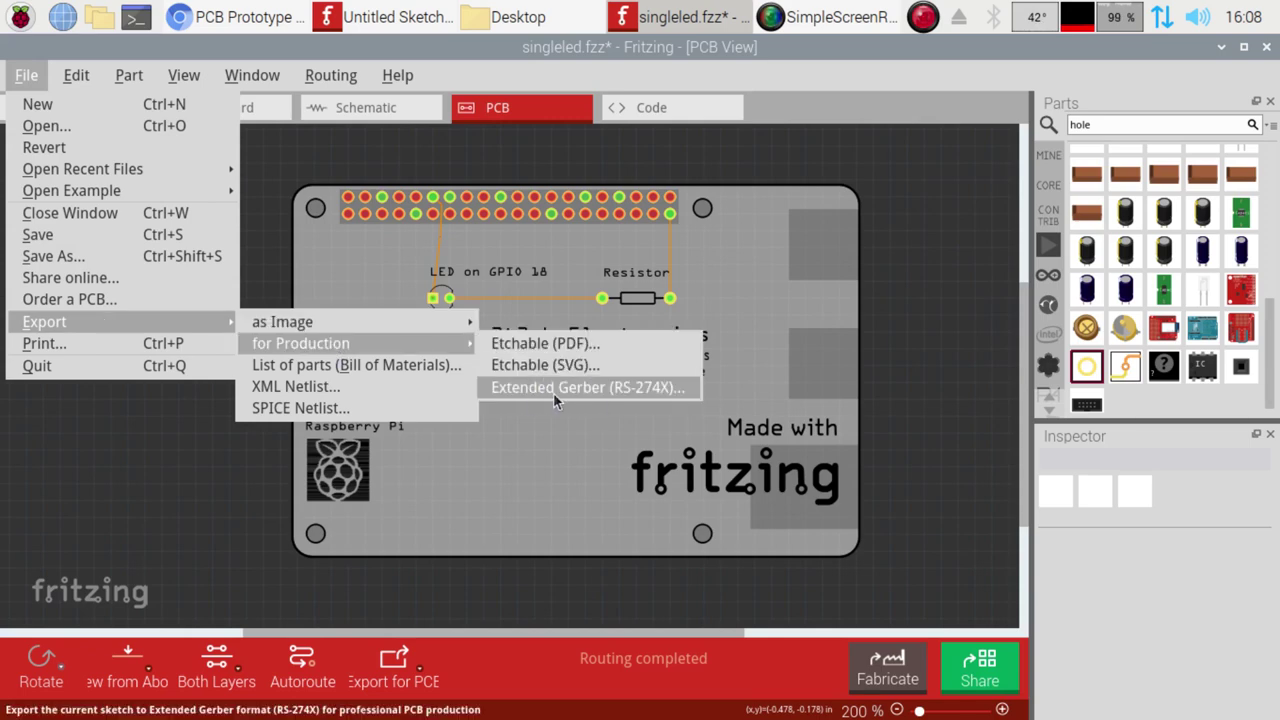
left_click(665, 389)
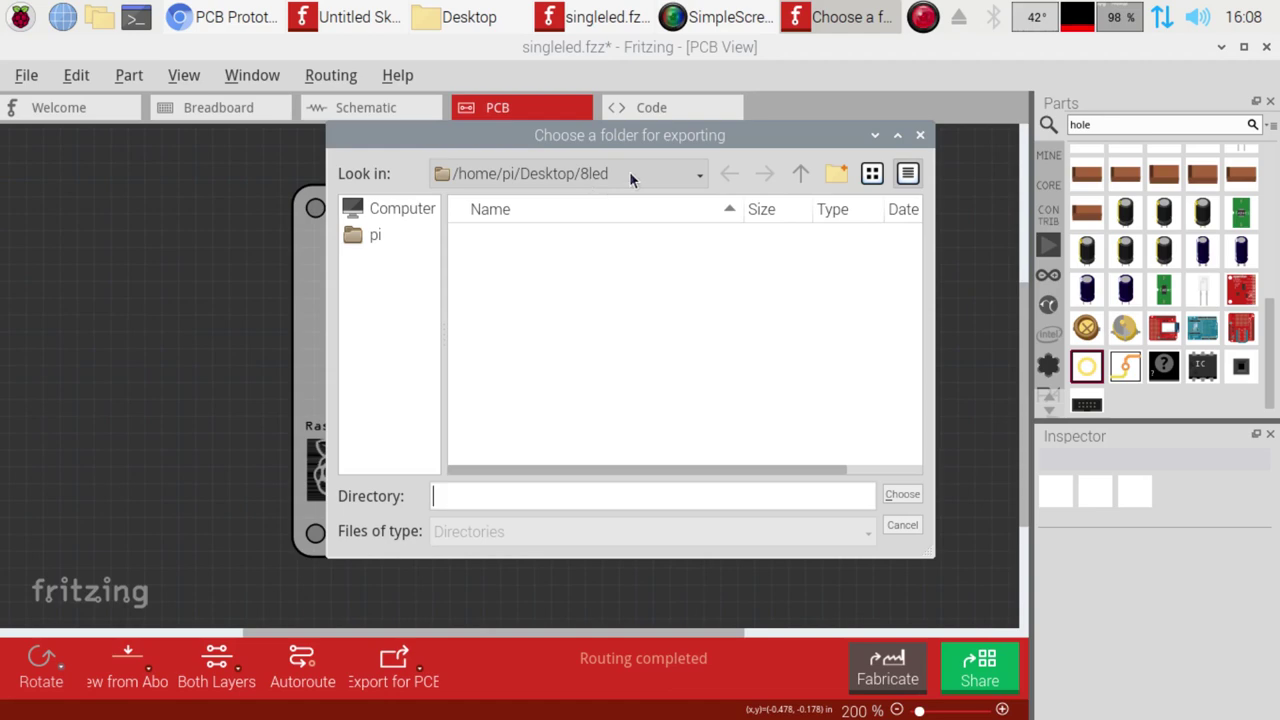
left_click(800, 174)
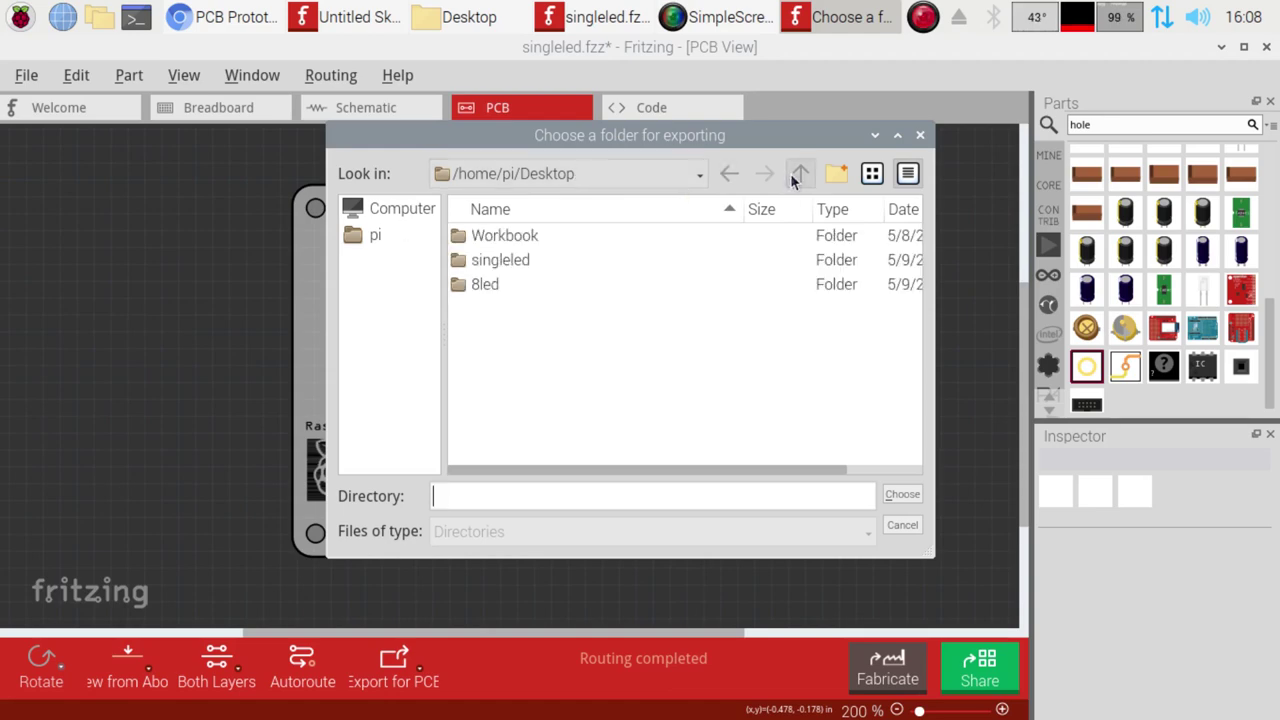
left_click(505, 259)
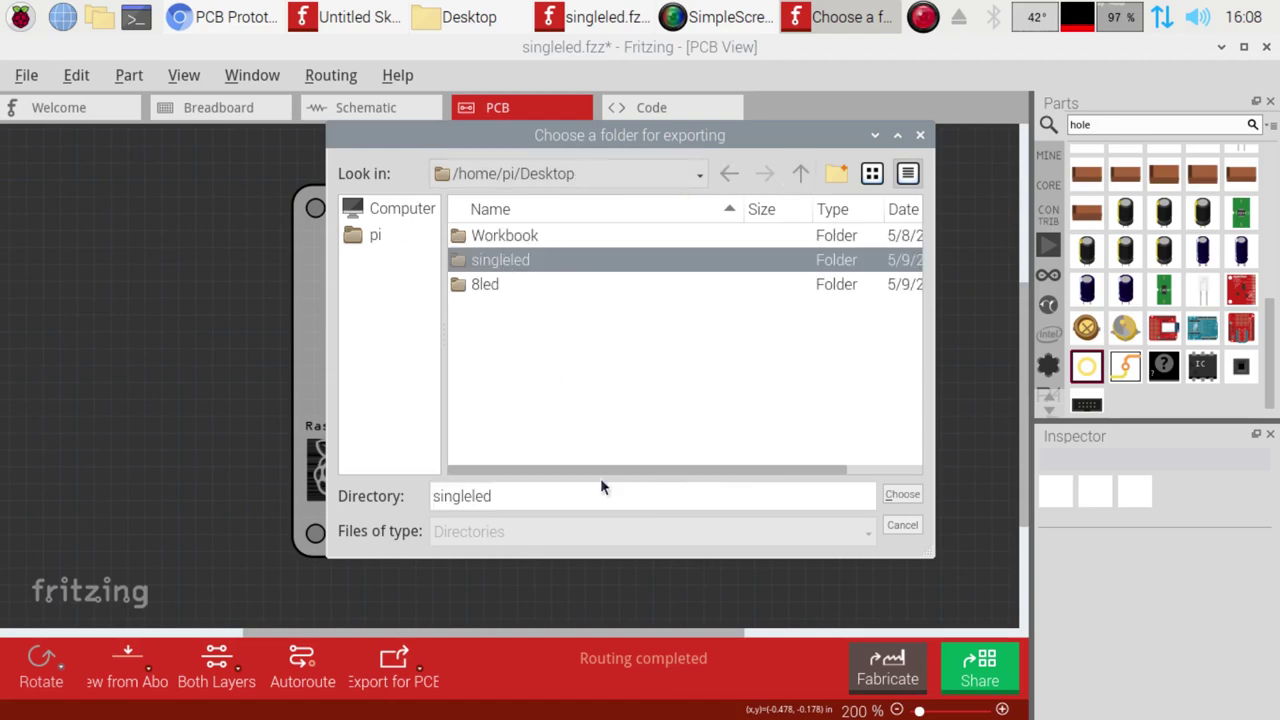
left_click(902, 495)
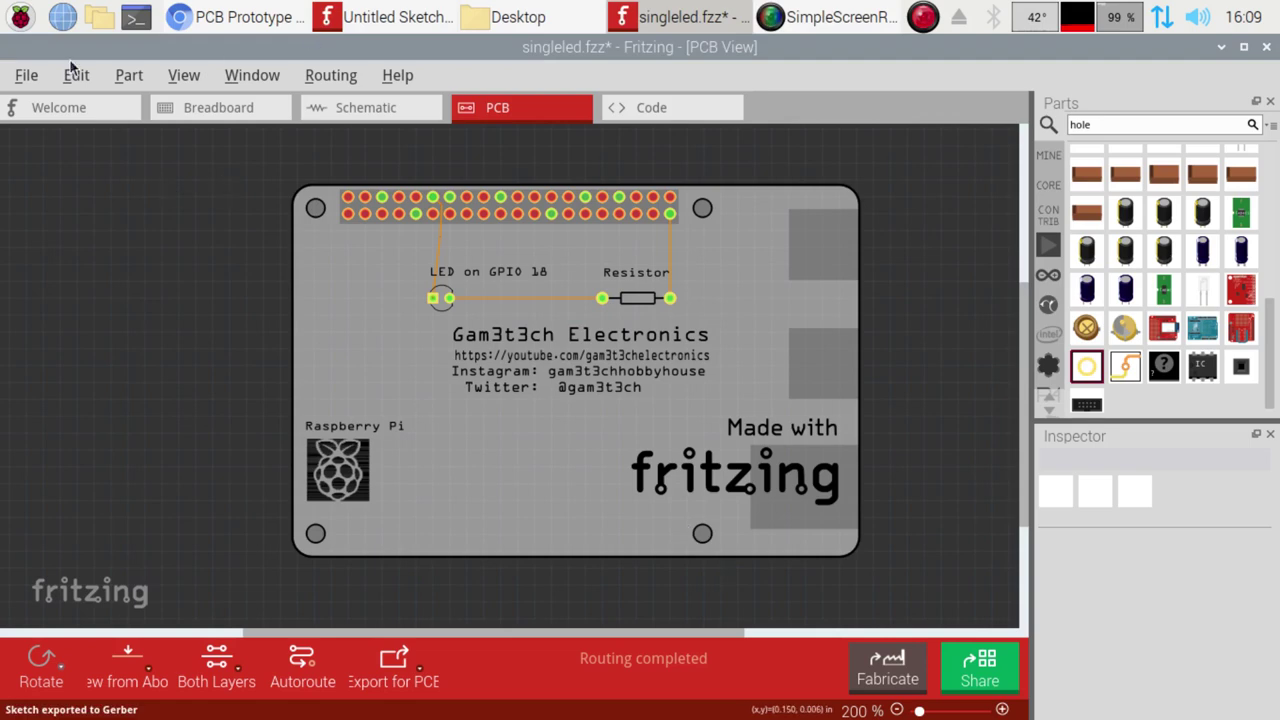
- Export the PCB view as the PNG image singleled_pcb.png in the singleled folder, replacing the existing file
left_click(24, 80)
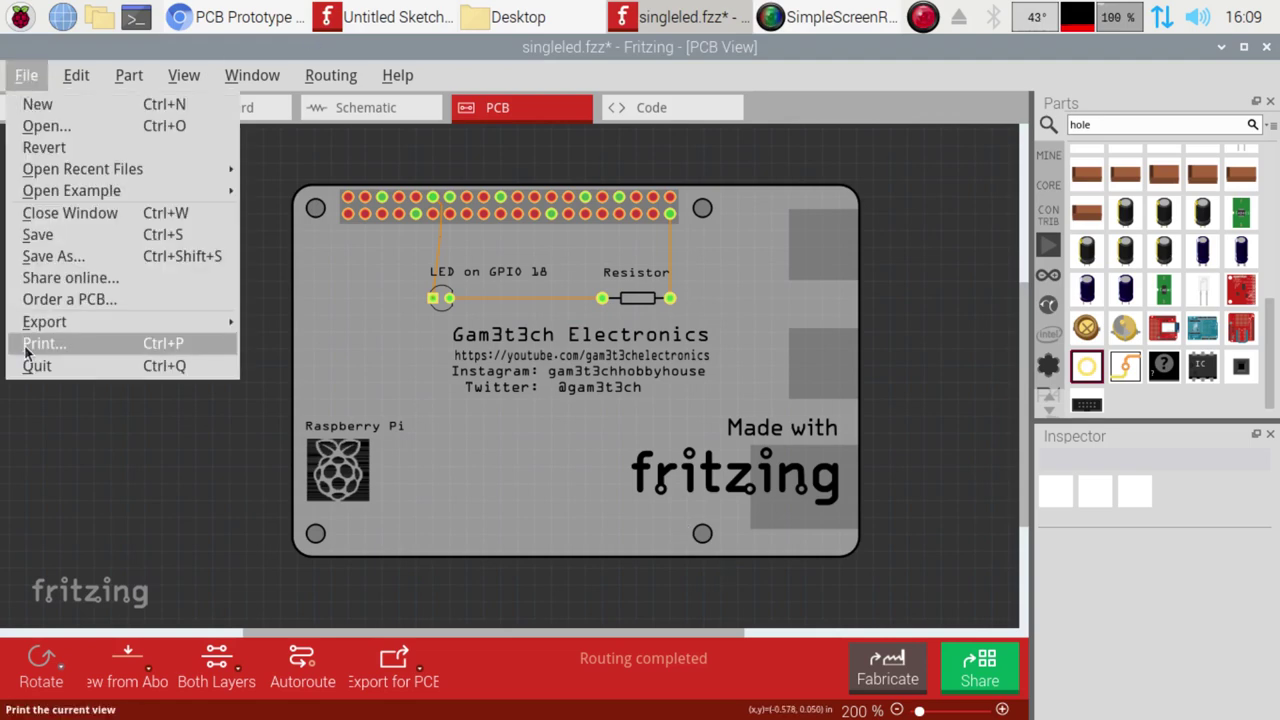
mouse_move(44, 322)
mouse_move(340, 322)
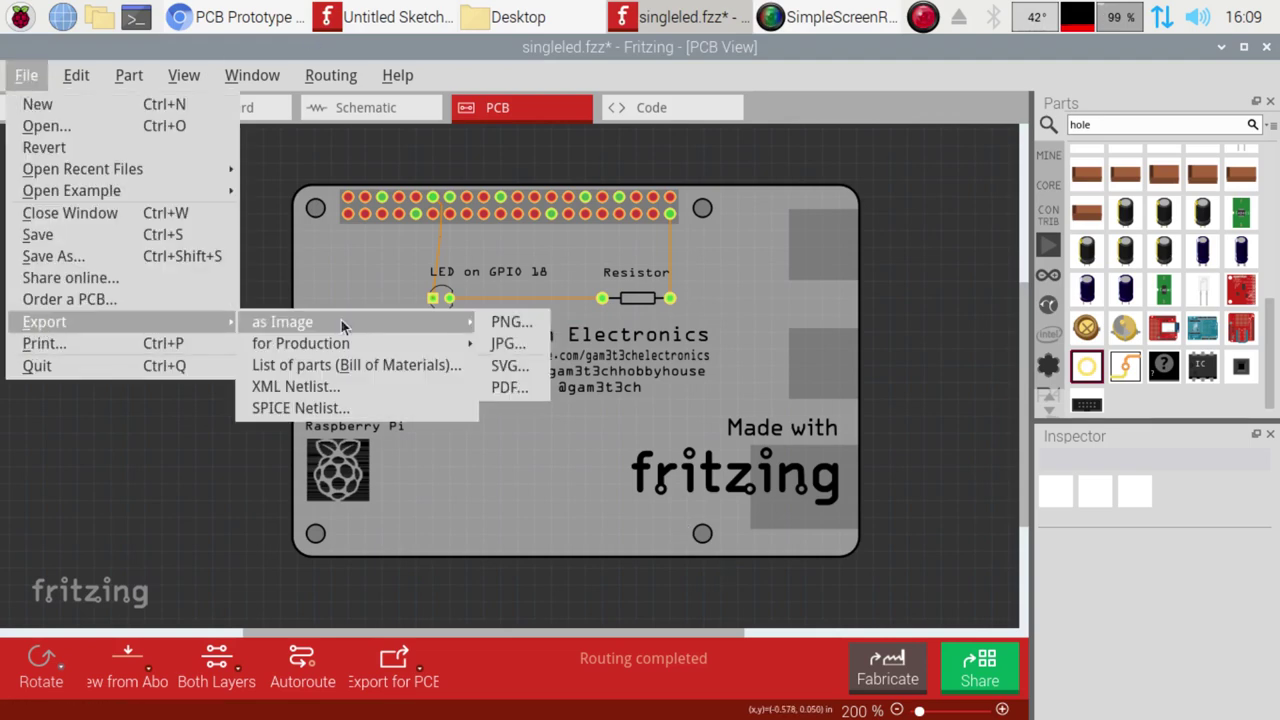
left_click(531, 321)
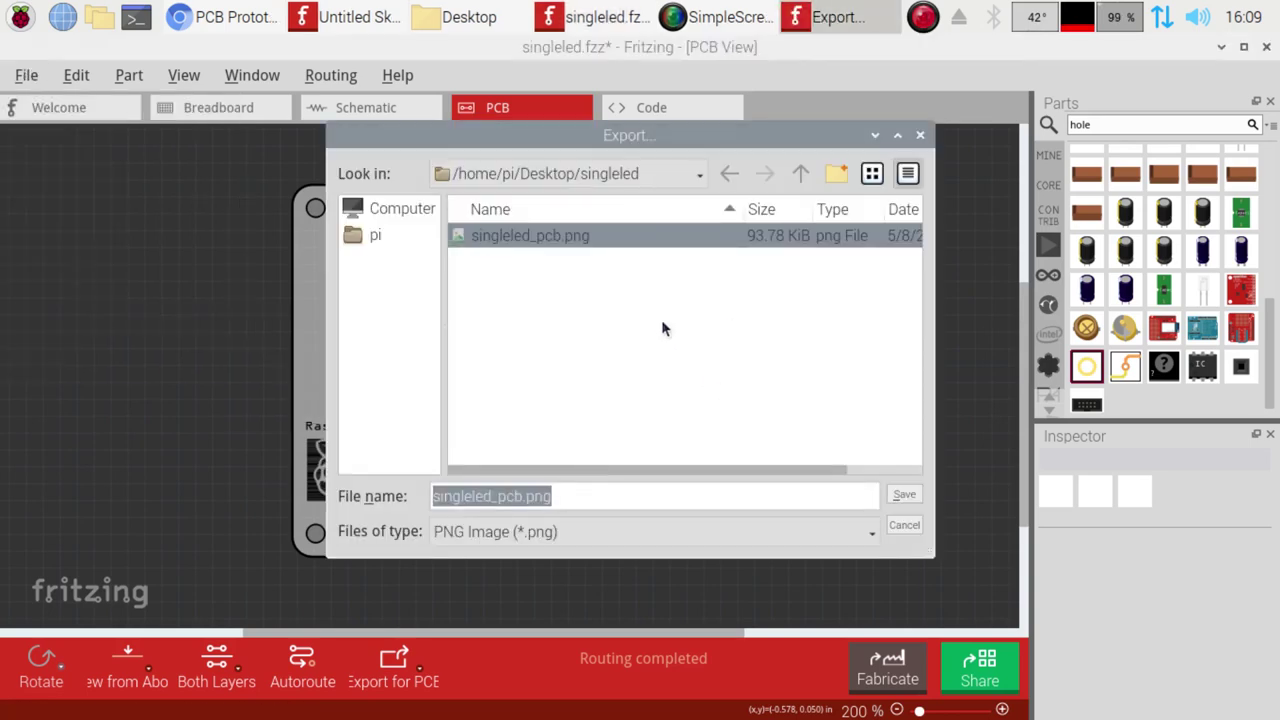
left_click(911, 494)
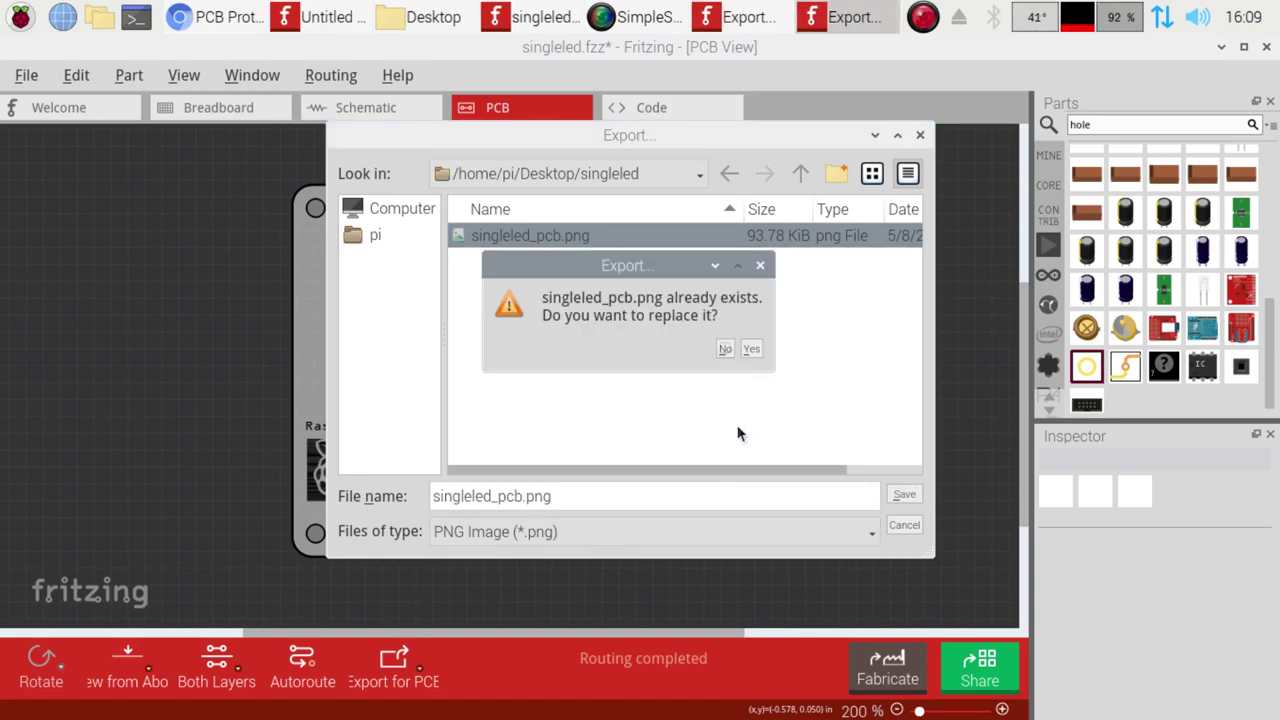
left_click(750, 349)
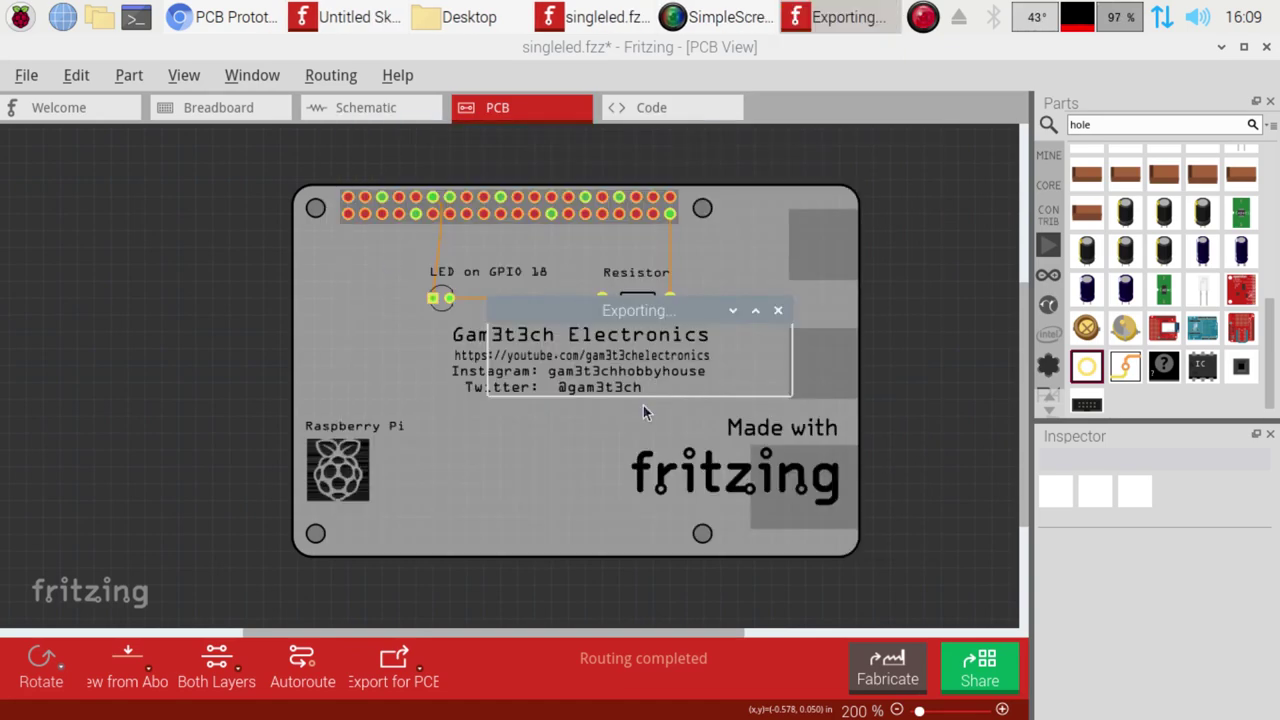
- Switch to the schematic view and export it as the PNG image singleled_schem.png in the singleled folder
left_click(28, 75)
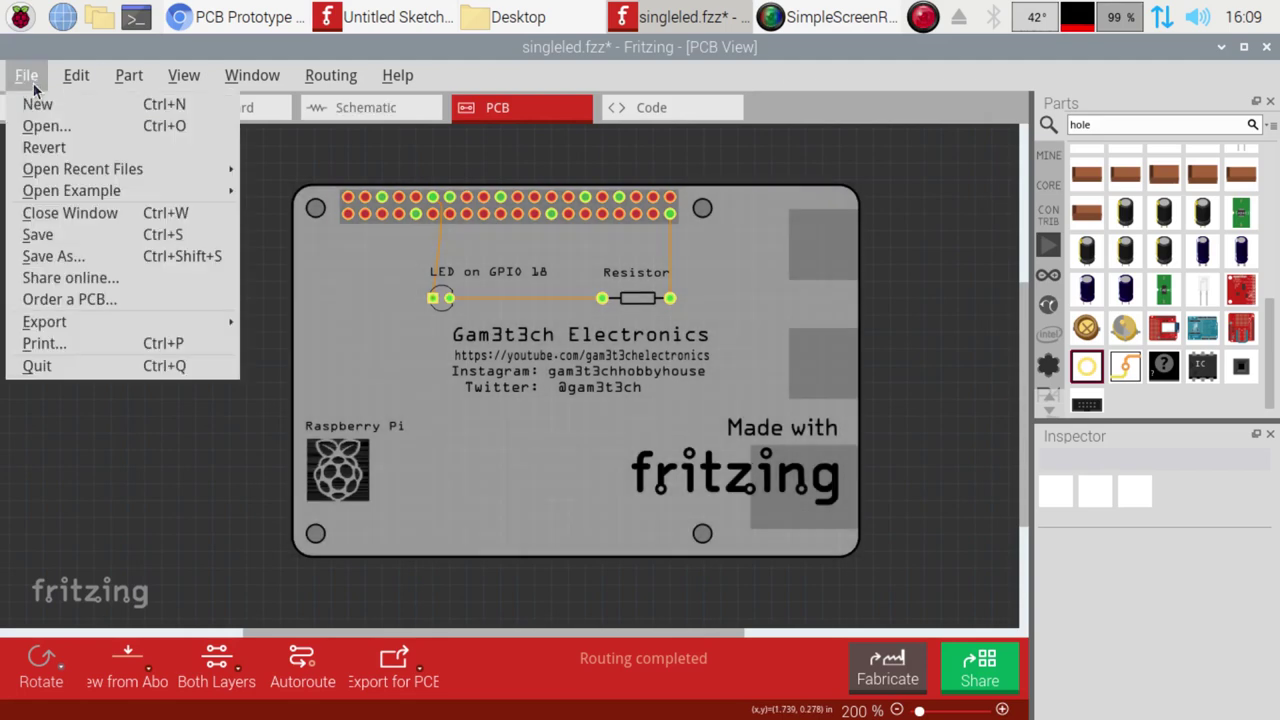
left_click(331, 75)
left_click(397, 75)
left_click(384, 100)
left_click(26, 75)
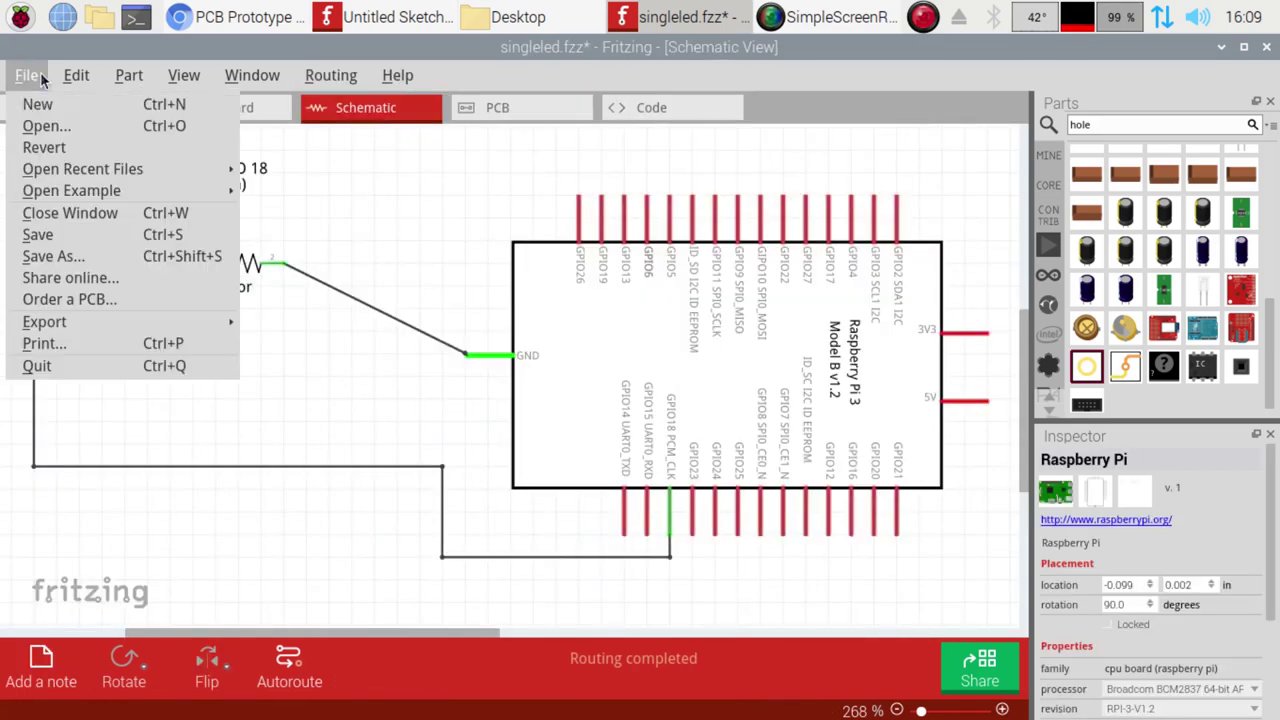
mouse_move(61, 326)
mouse_move(300, 322)
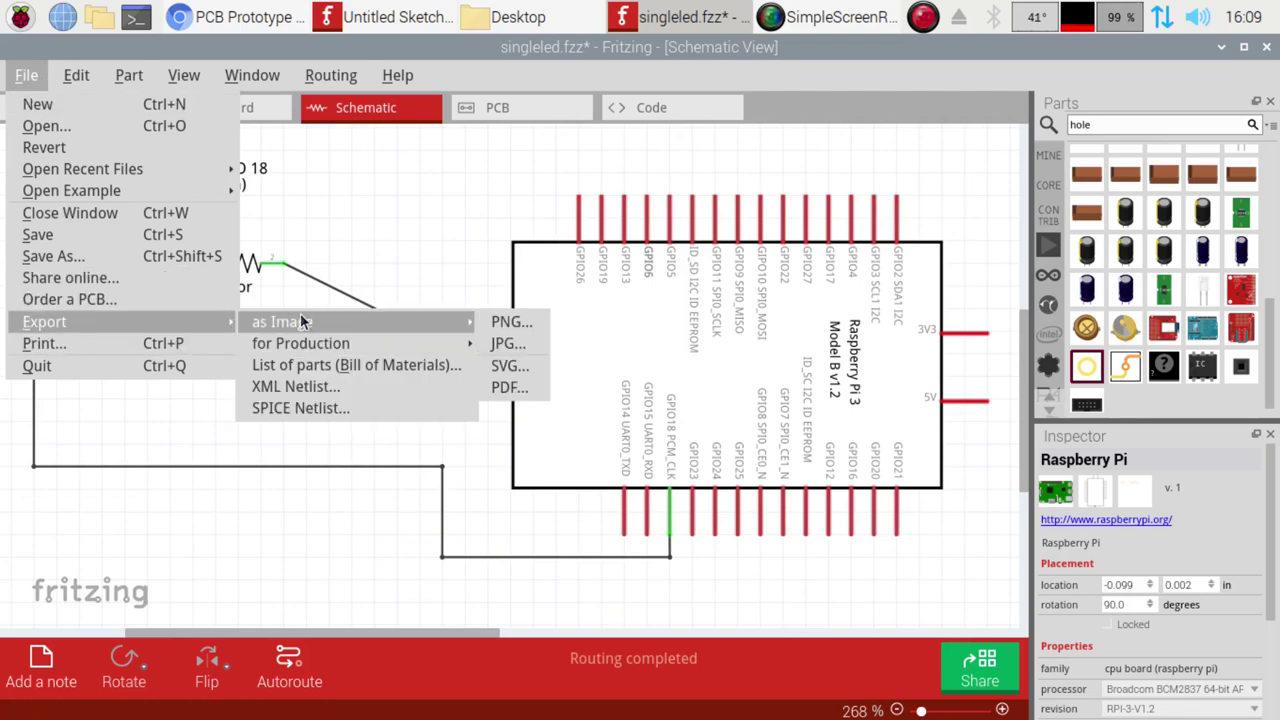
left_click(524, 320)
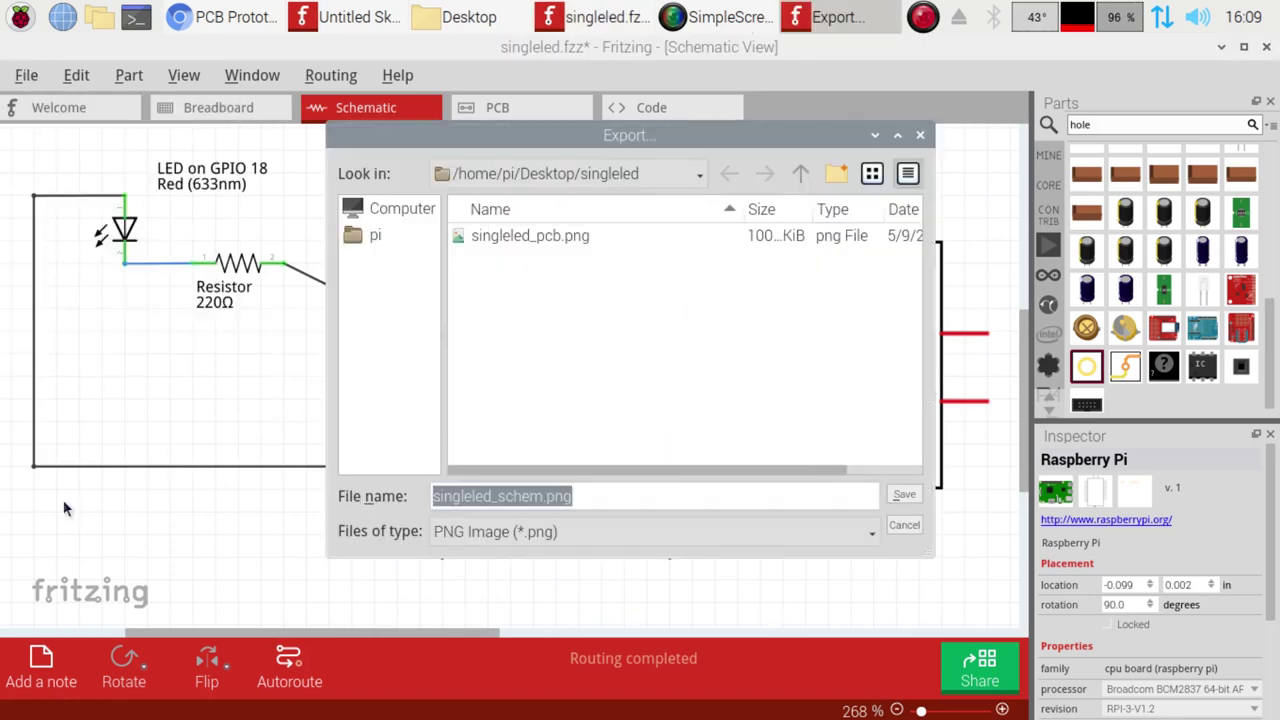
left_click(904, 496)
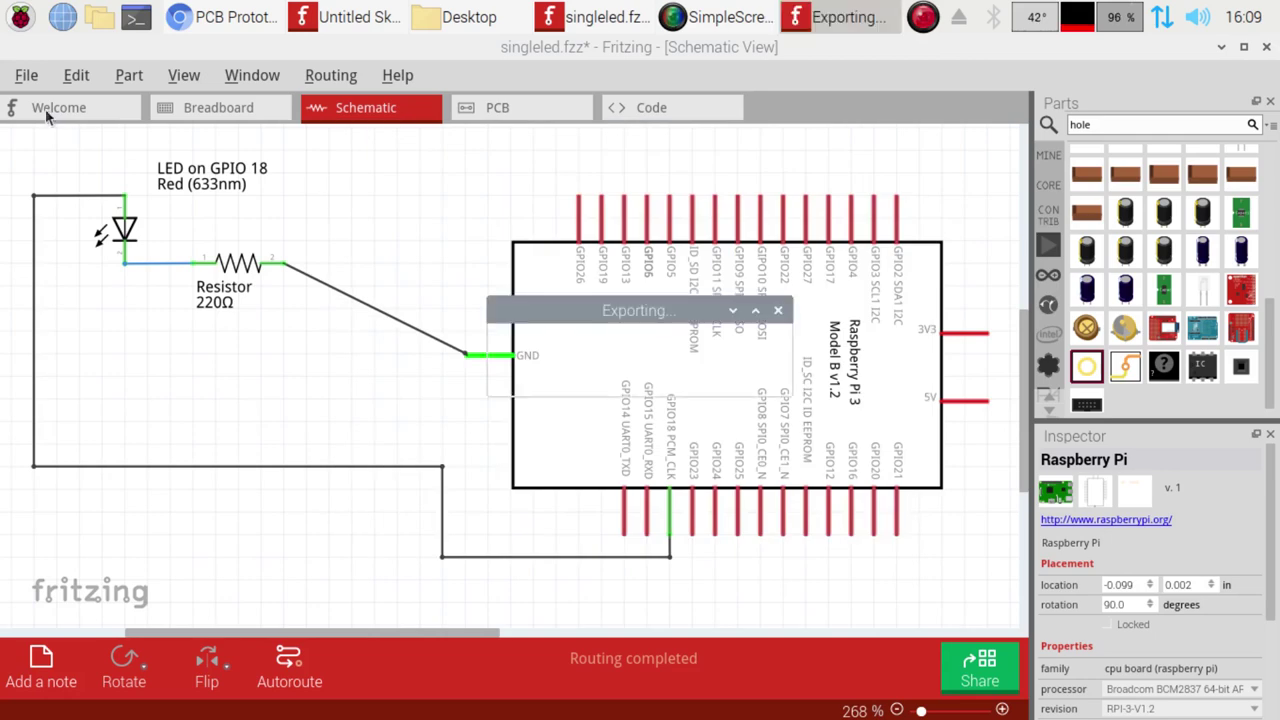
- Switch to the breadboard view and export it as the PNG image singleled_bb.png in the singleled folder
left_click(181, 108)
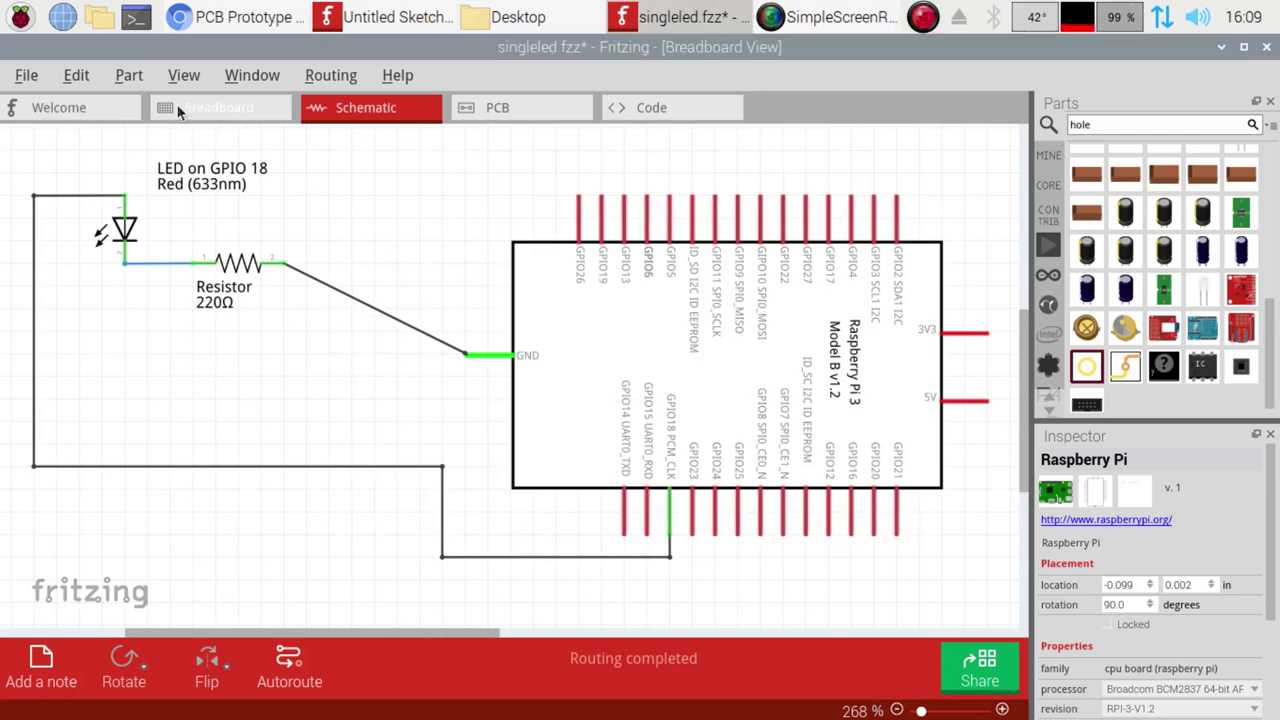
left_click(26, 75)
mouse_move(58, 321)
mouse_move(300, 321)
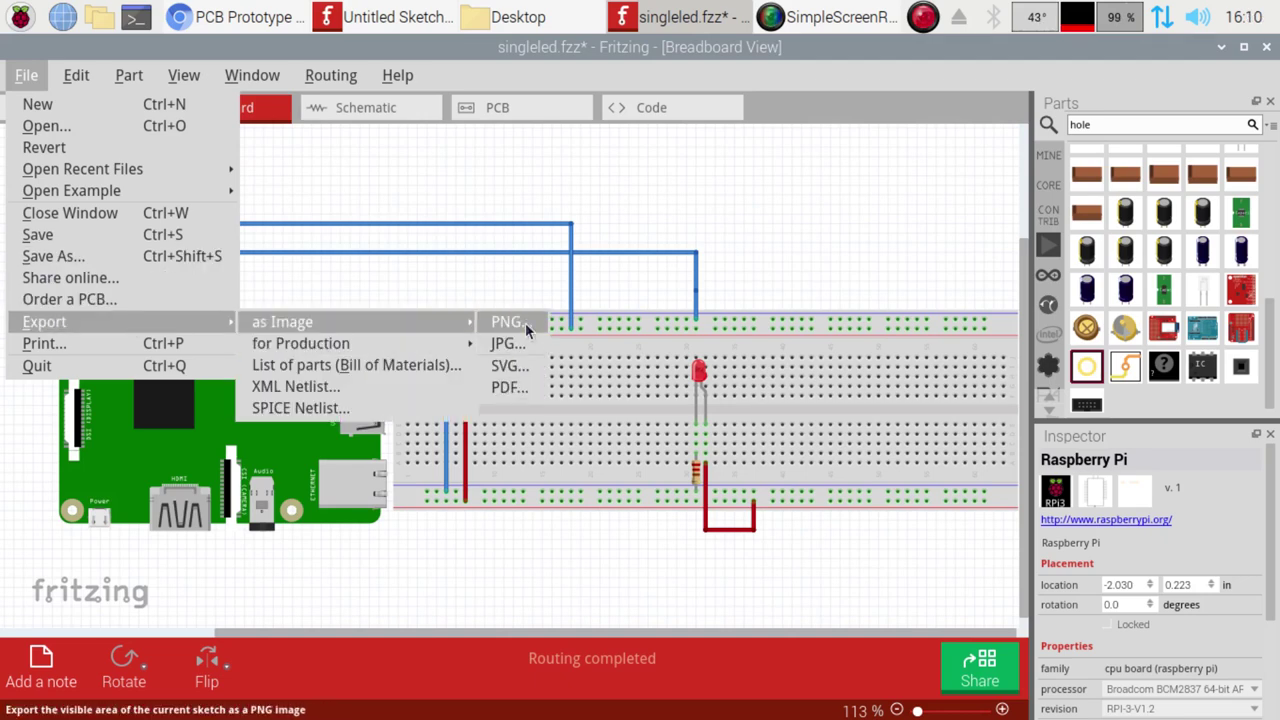
left_click(526, 330)
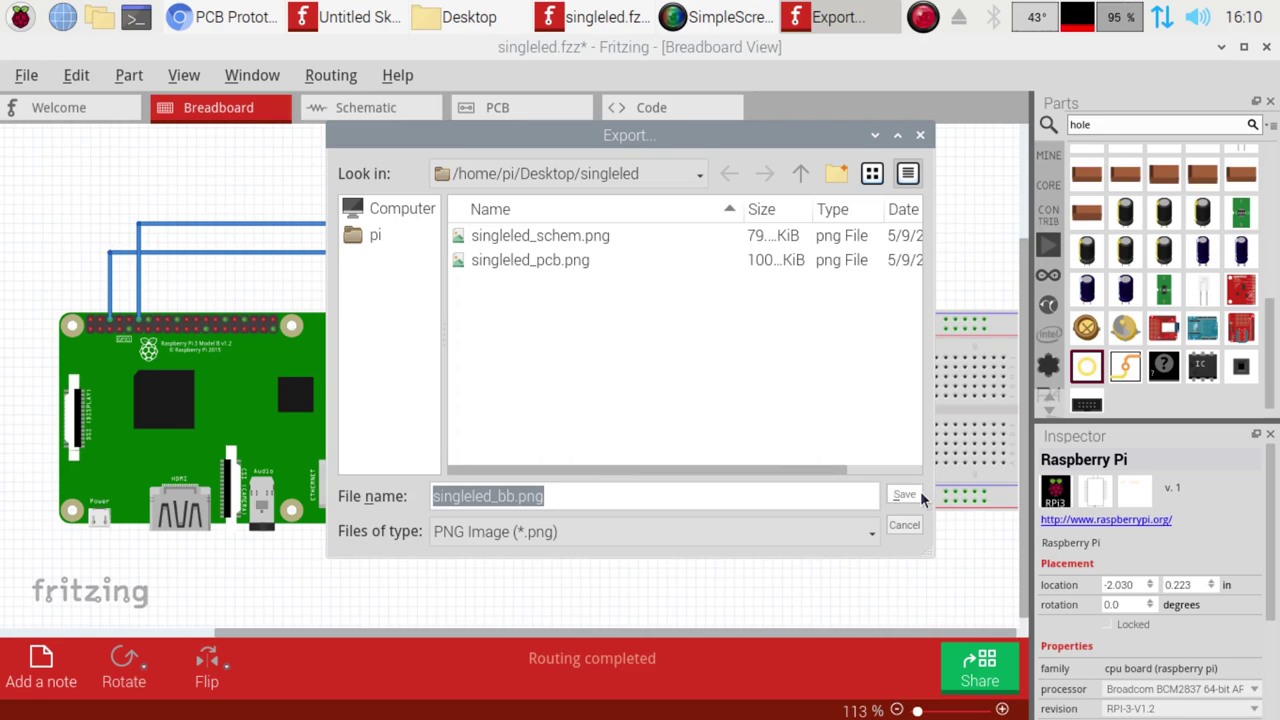
left_click(919, 496)
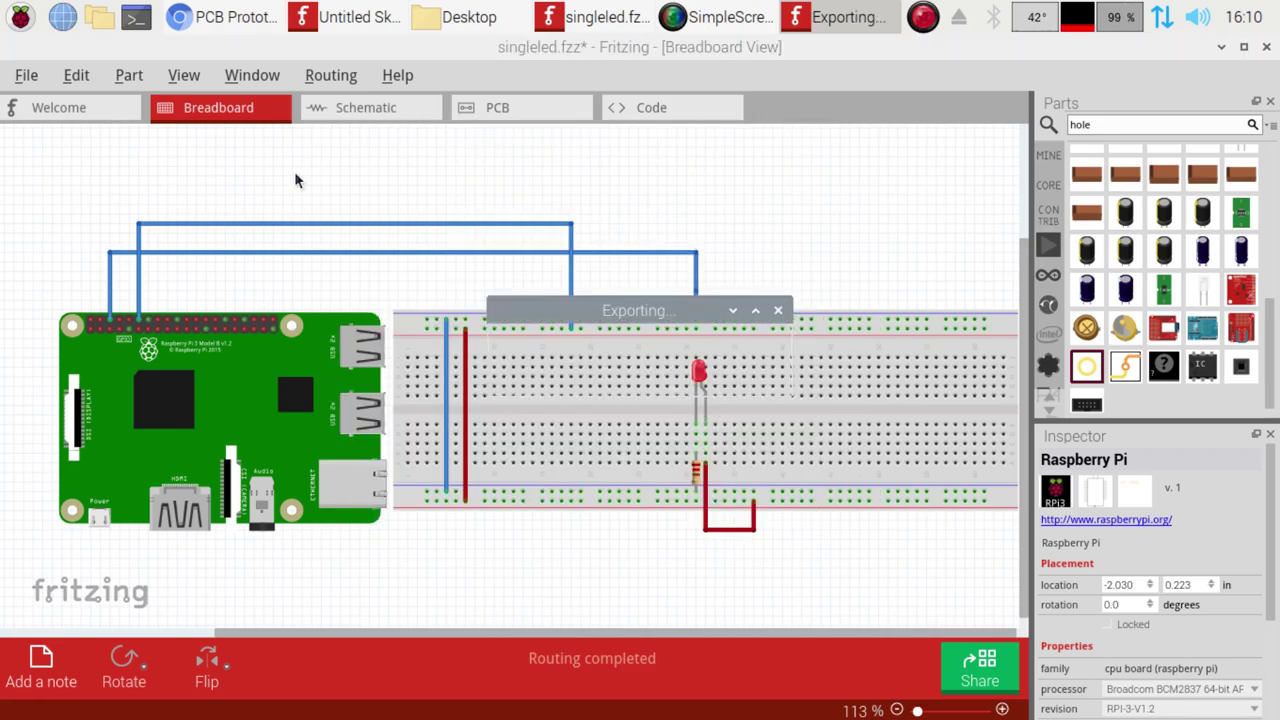
- Export the list of parts (Bill of Materials) as singleled_bom.html in the singleled folder
left_click(27, 80)
mouse_move(60, 322)
mouse_move(361, 345)
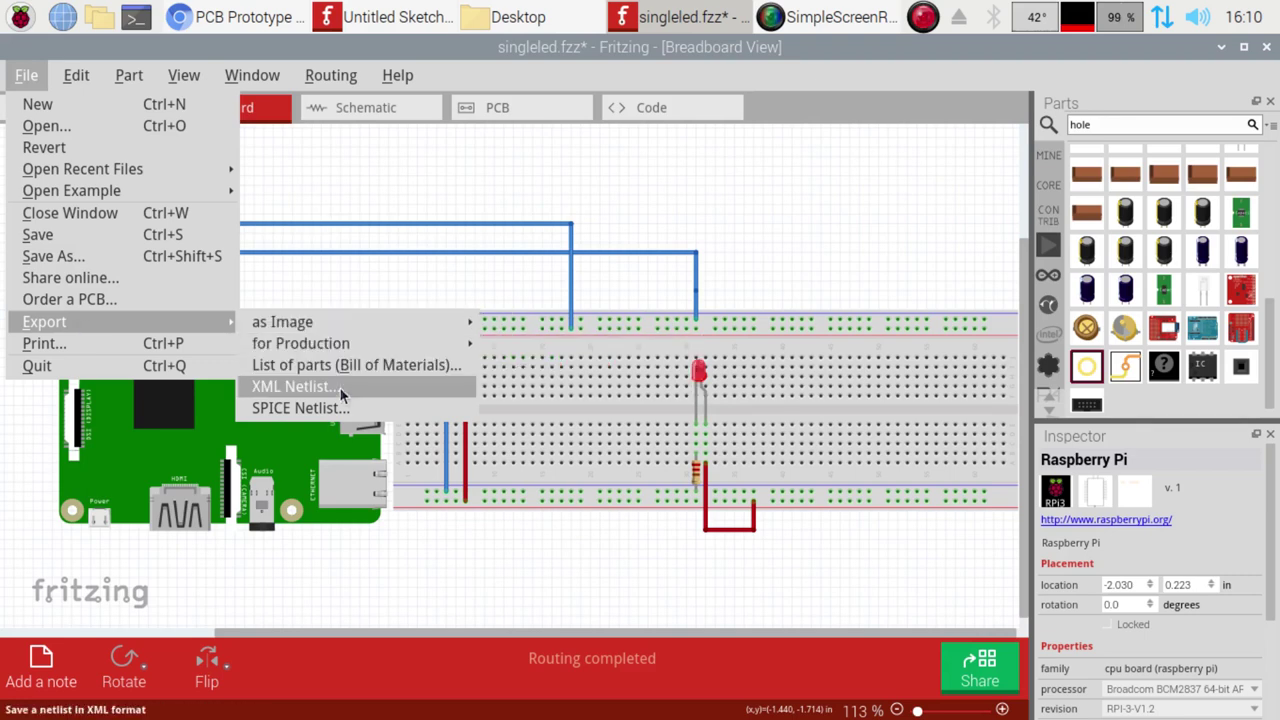
left_click(365, 362)
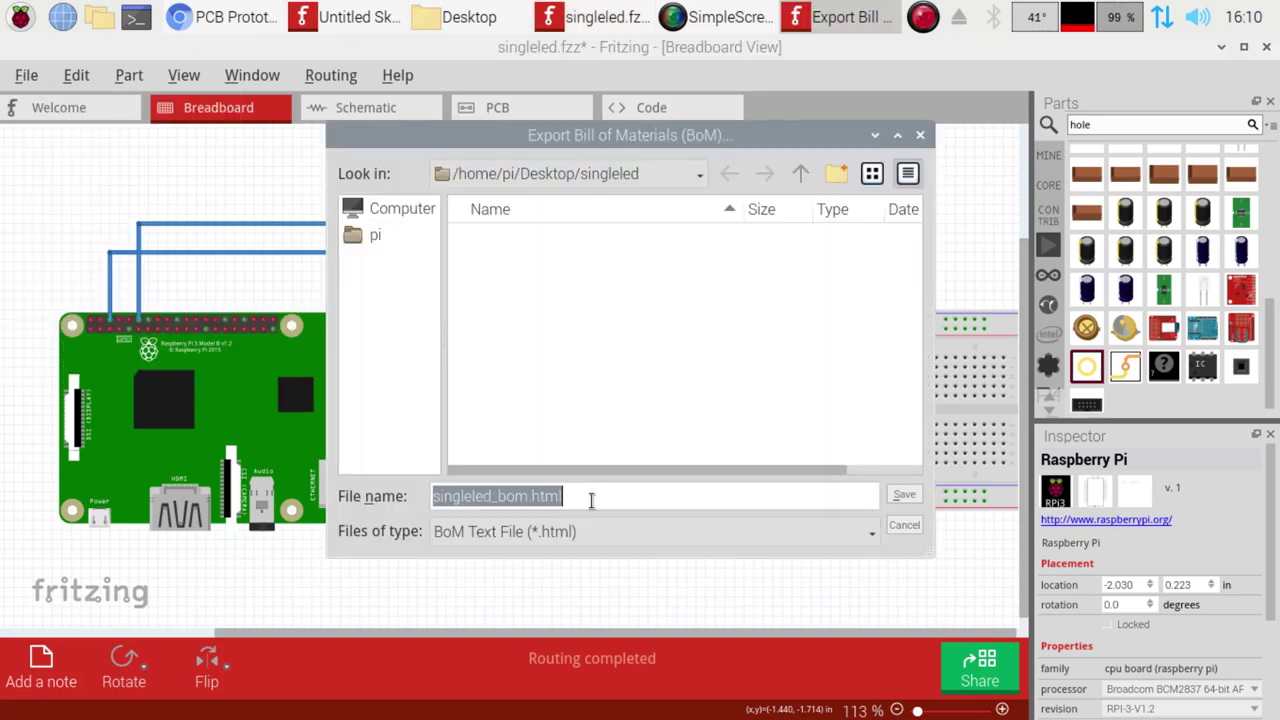
left_click(904, 494)
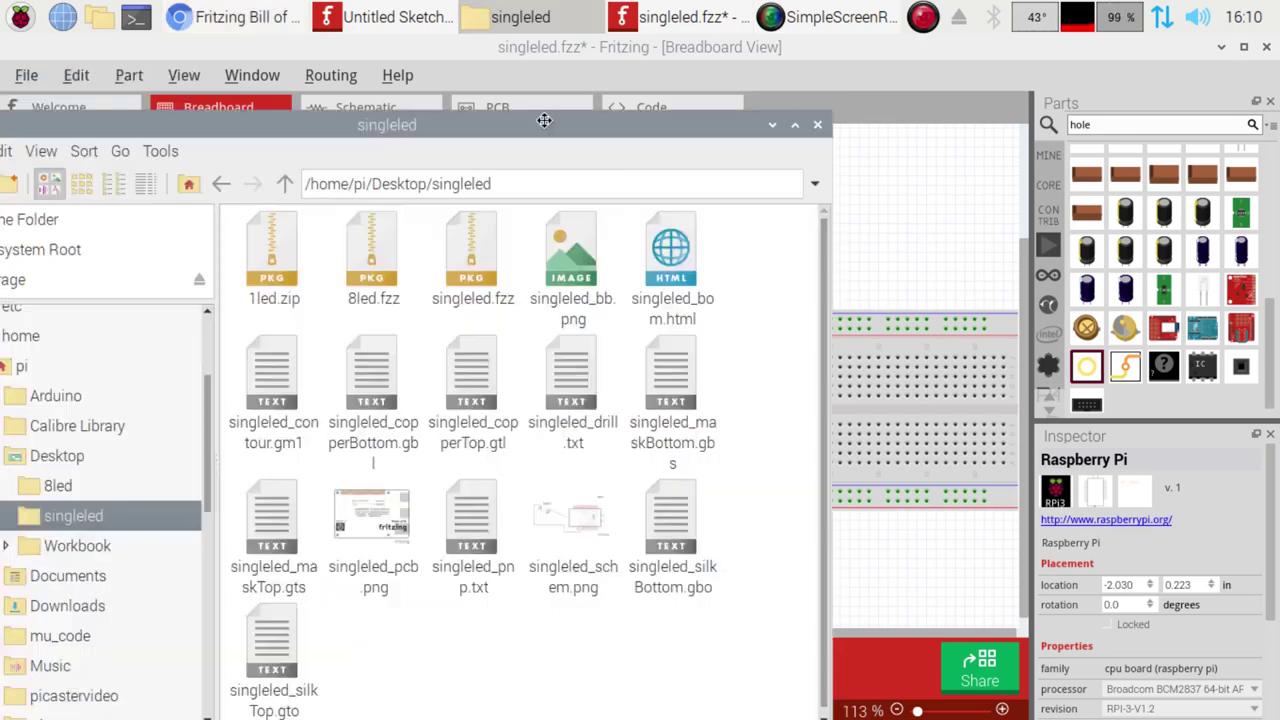
- Look over the exported files in the singleled folder and open singleled_bom.html in a full-size browser window
left_click_drag(543, 120, 657, 51)
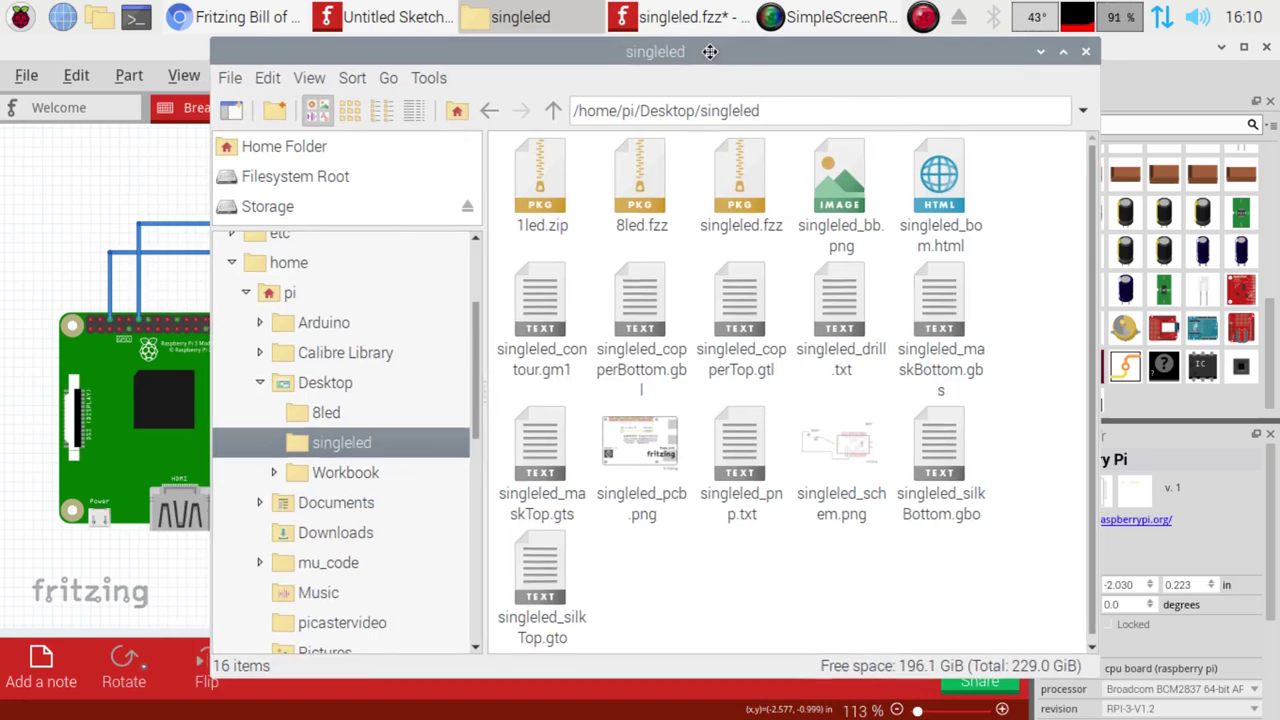
left_click(748, 207)
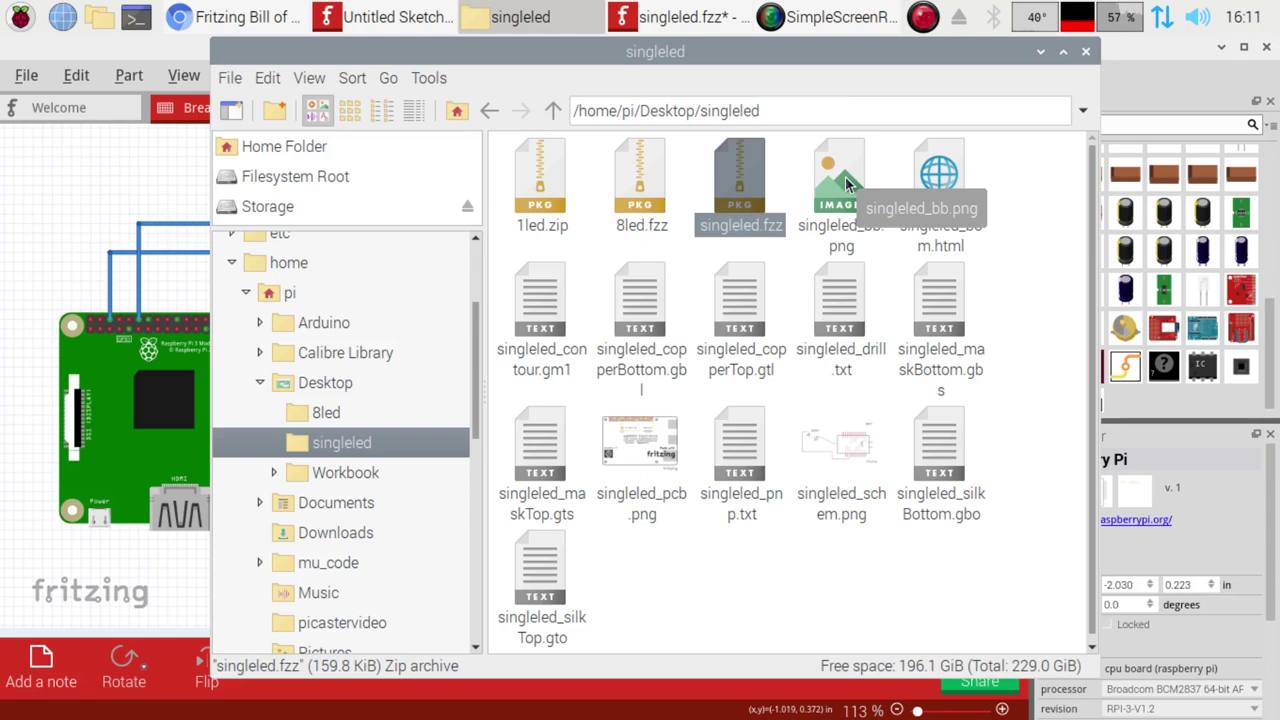
left_click(944, 193)
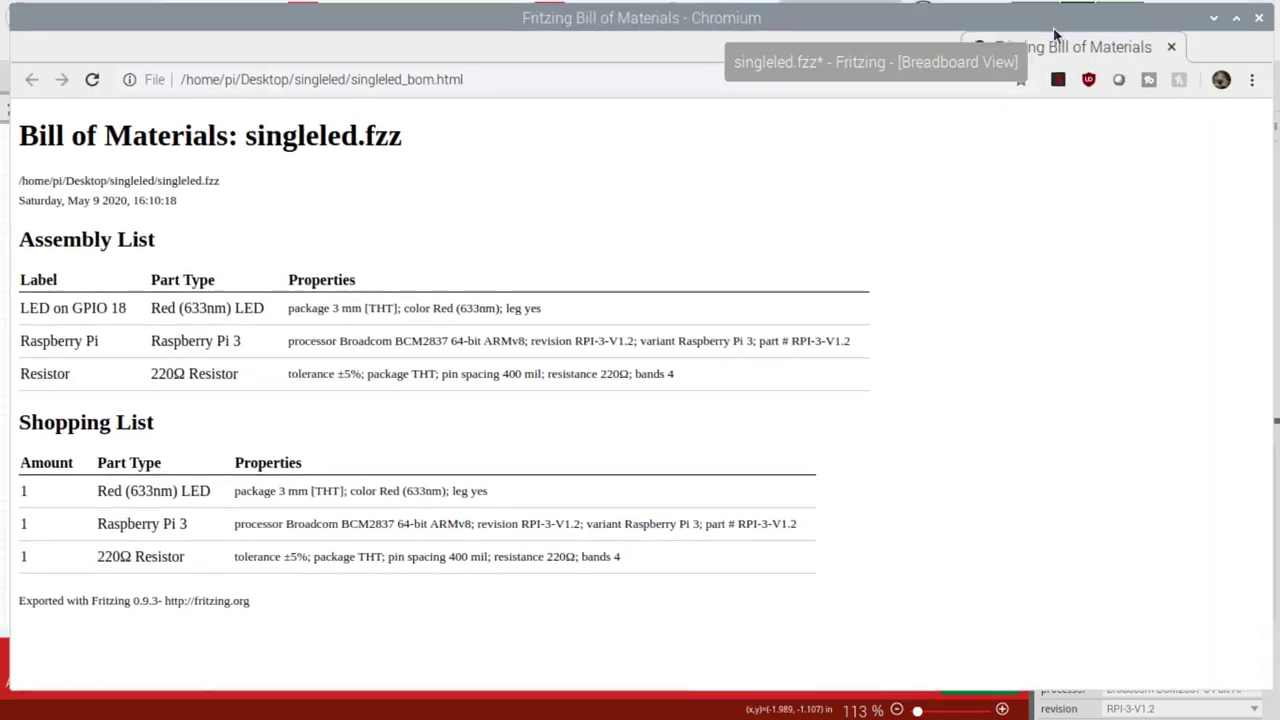
double_click(1054, 22)
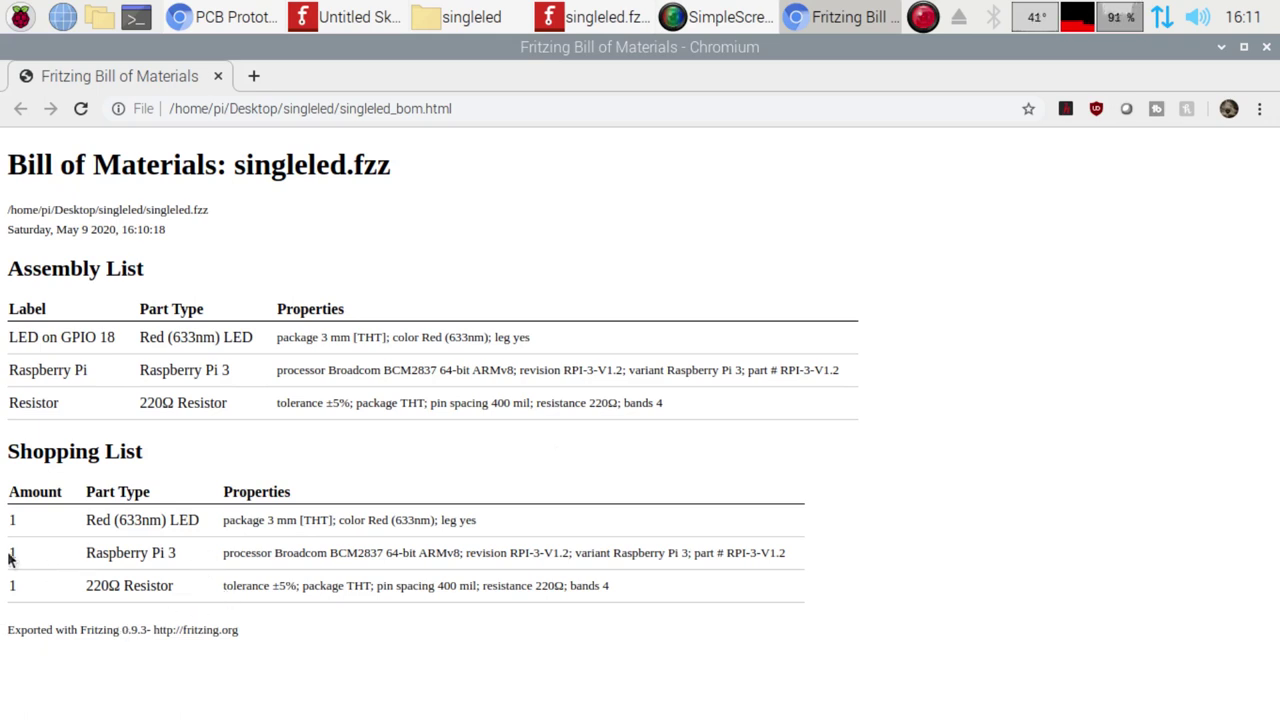
- Examine the Raspberry Pi, LED and resistor entries in the bill of materials' shopping list and close the page
left_click_drag(12, 553, 931, 568)
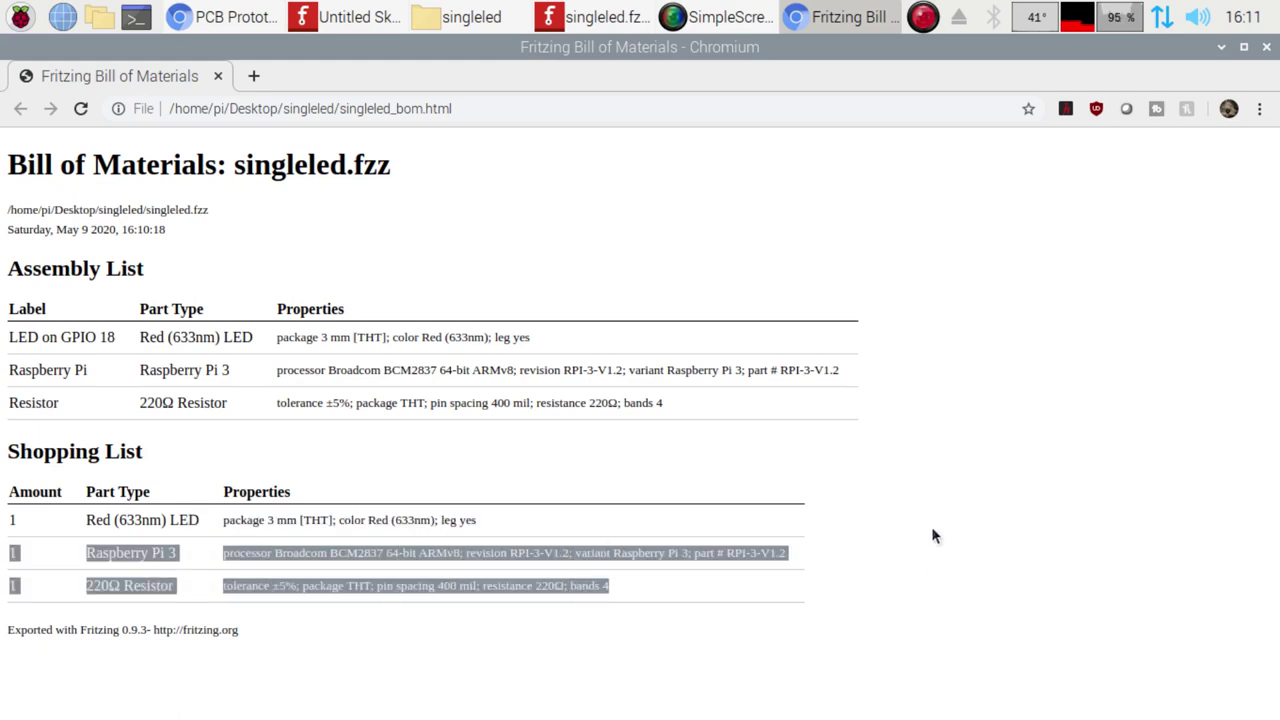
left_click_drag(720, 508, 238, 461)
left_click(154, 565)
left_click_drag(198, 520, 86, 530)
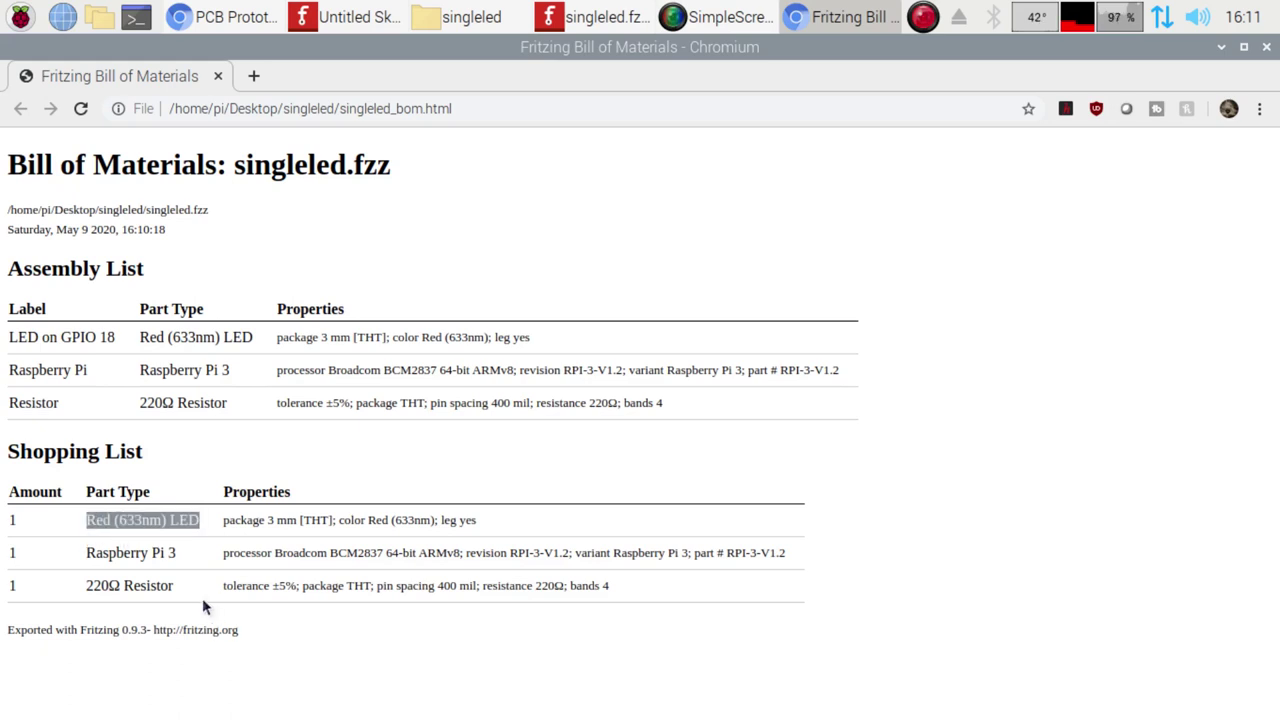
double_click(138, 586)
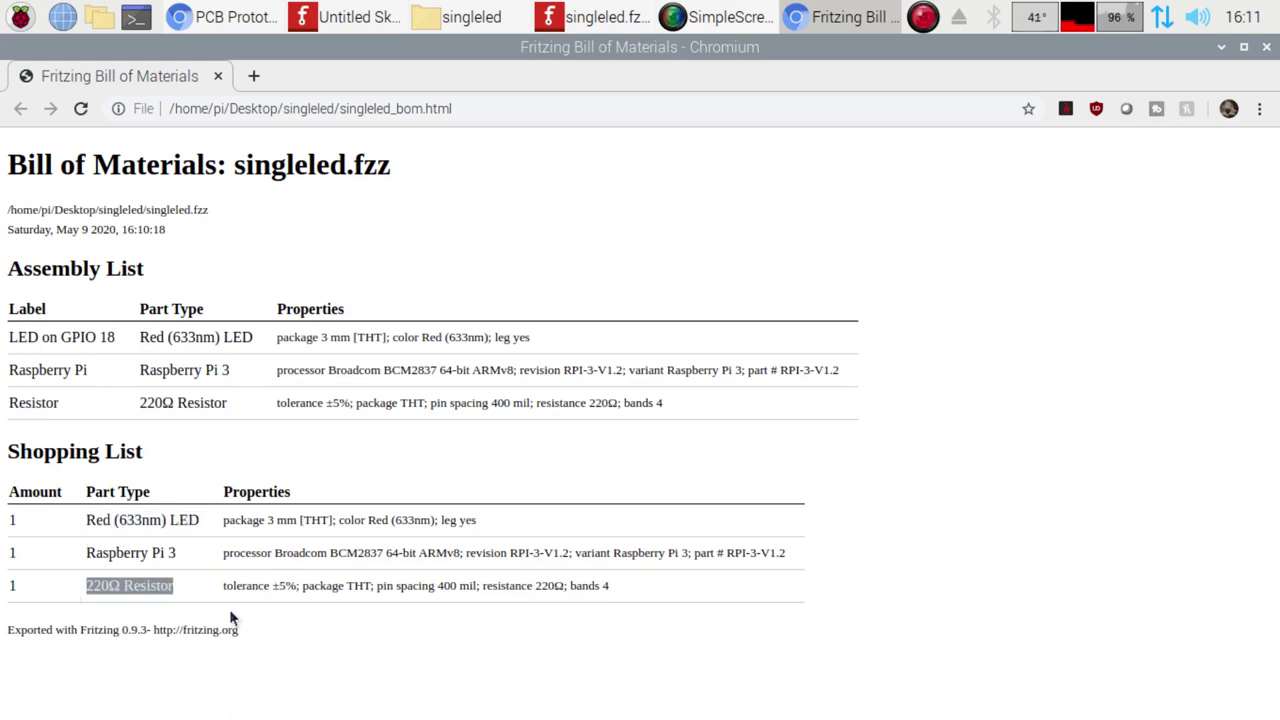
left_click(231, 610)
left_click_drag(189, 584, 78, 582)
left_click(1010, 533)
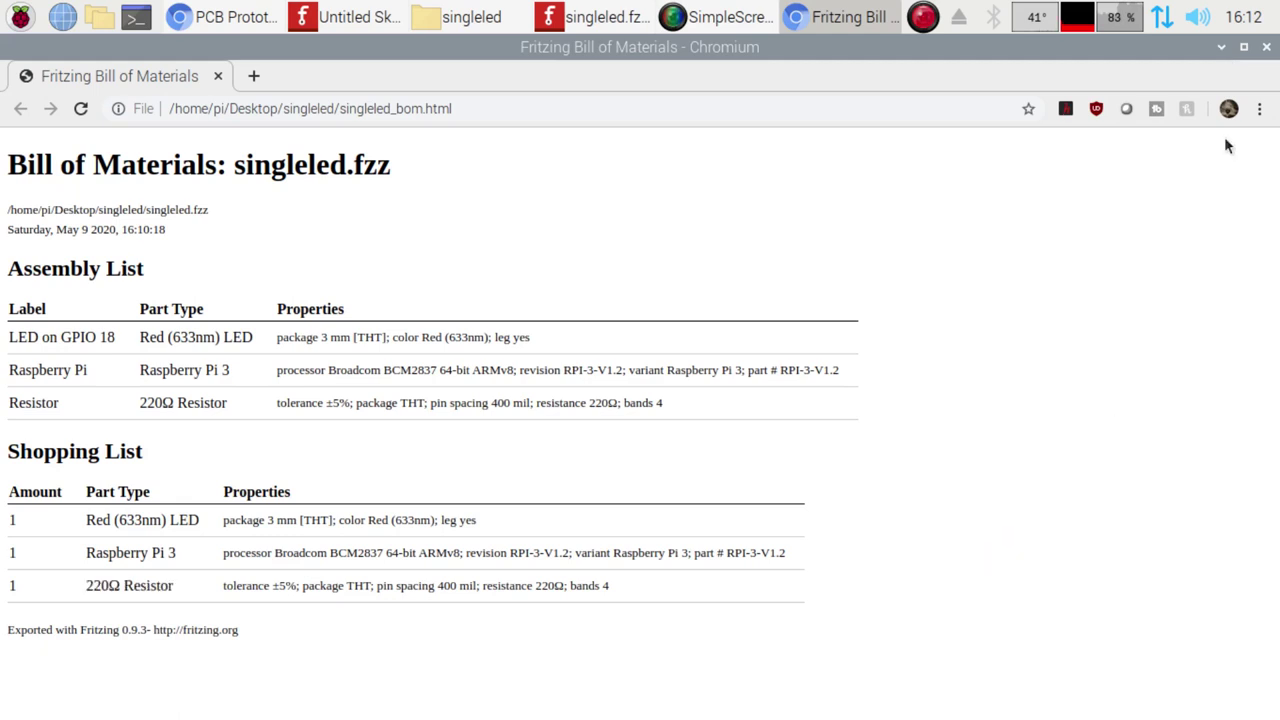
left_click(1267, 48)
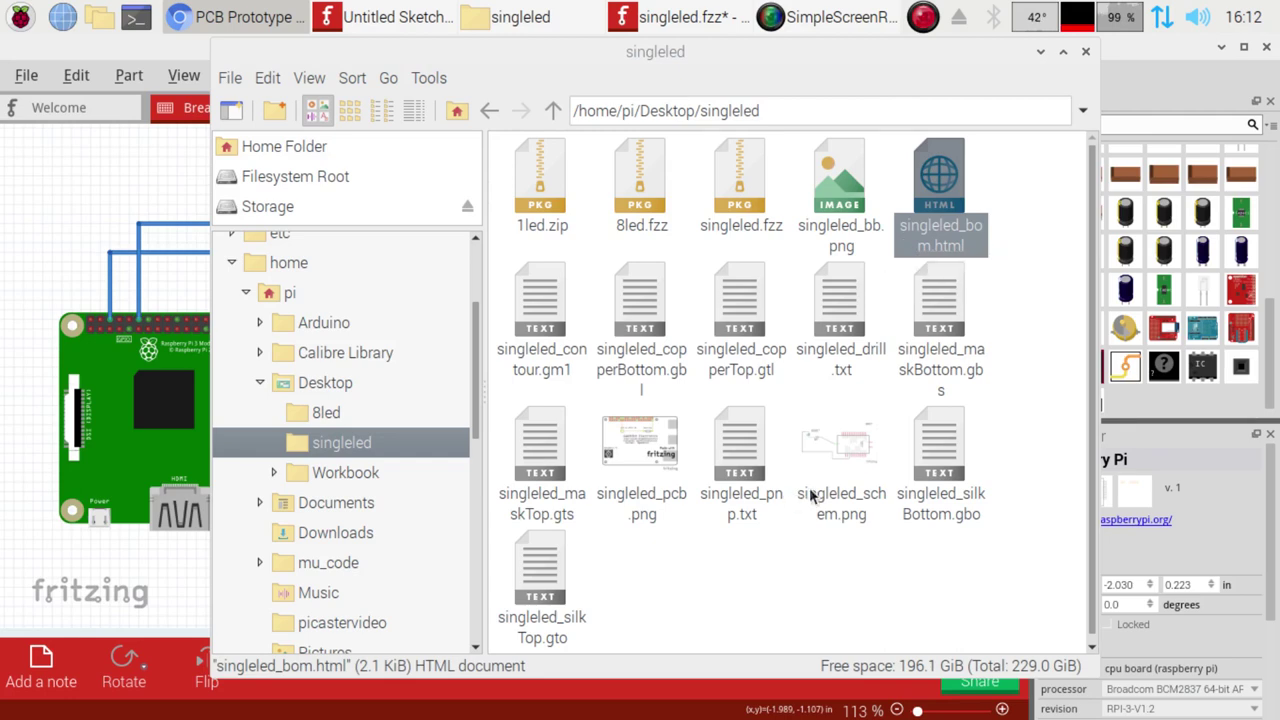
- Select the exported files from singleled_bb.png through singleled_silkTop.gto and set up a new archive of type zip for them
left_click(555, 608)
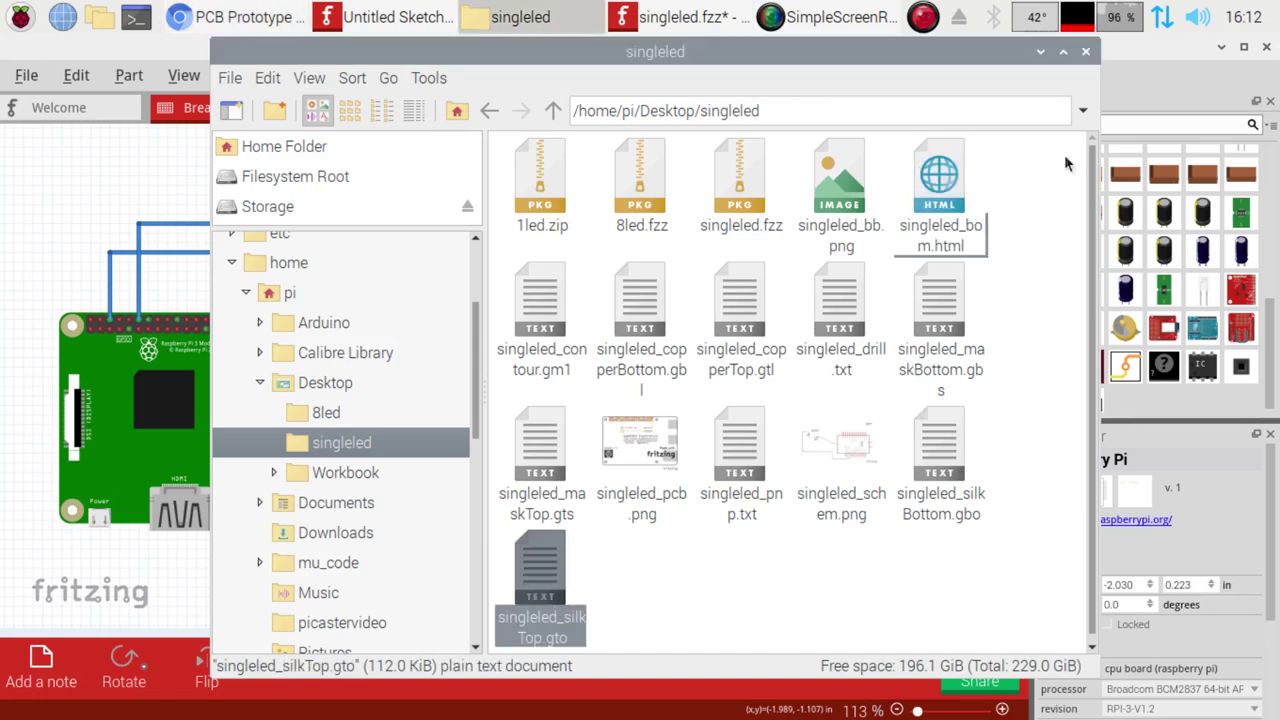
left_click(840, 201, "shift")
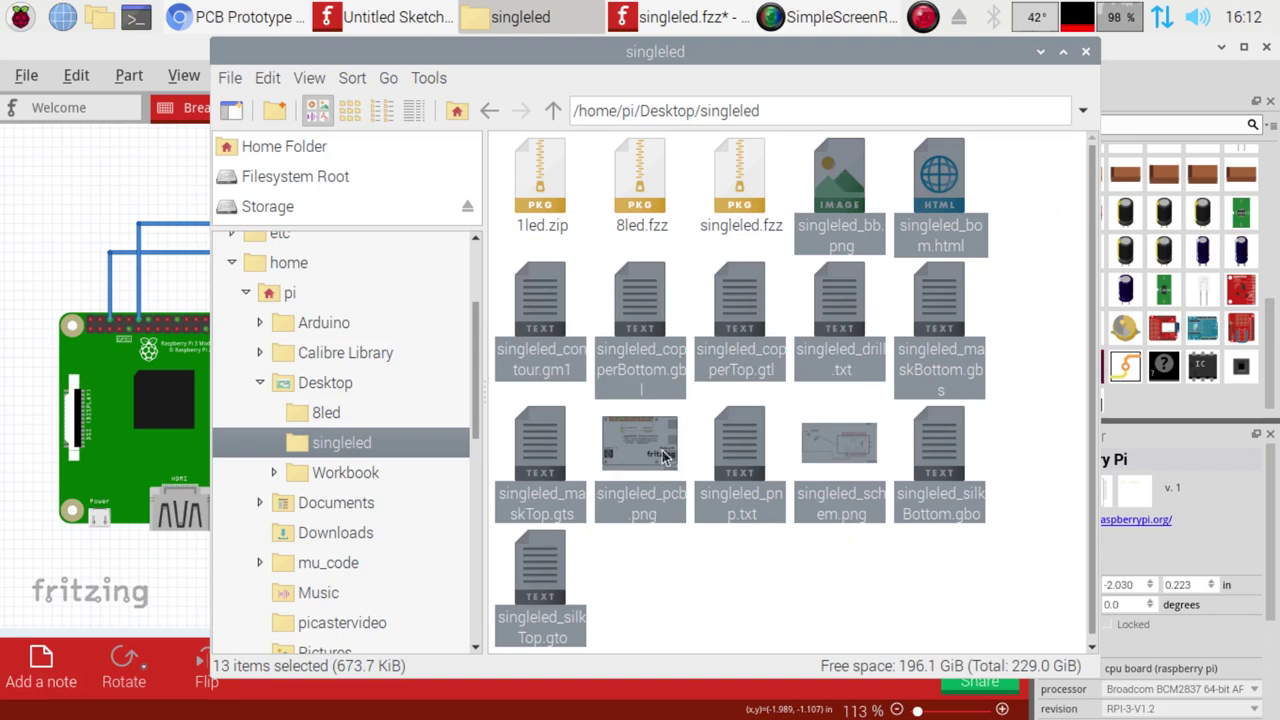
right_click(846, 314)
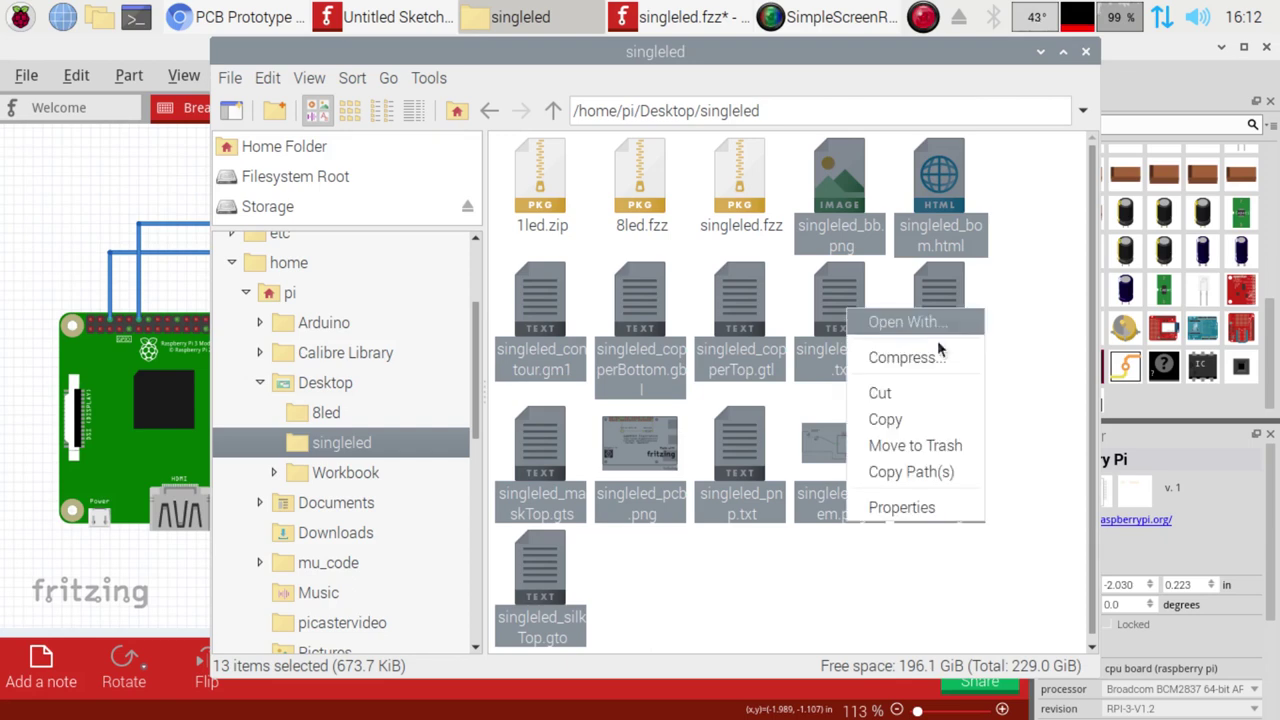
left_click(1140, 400)
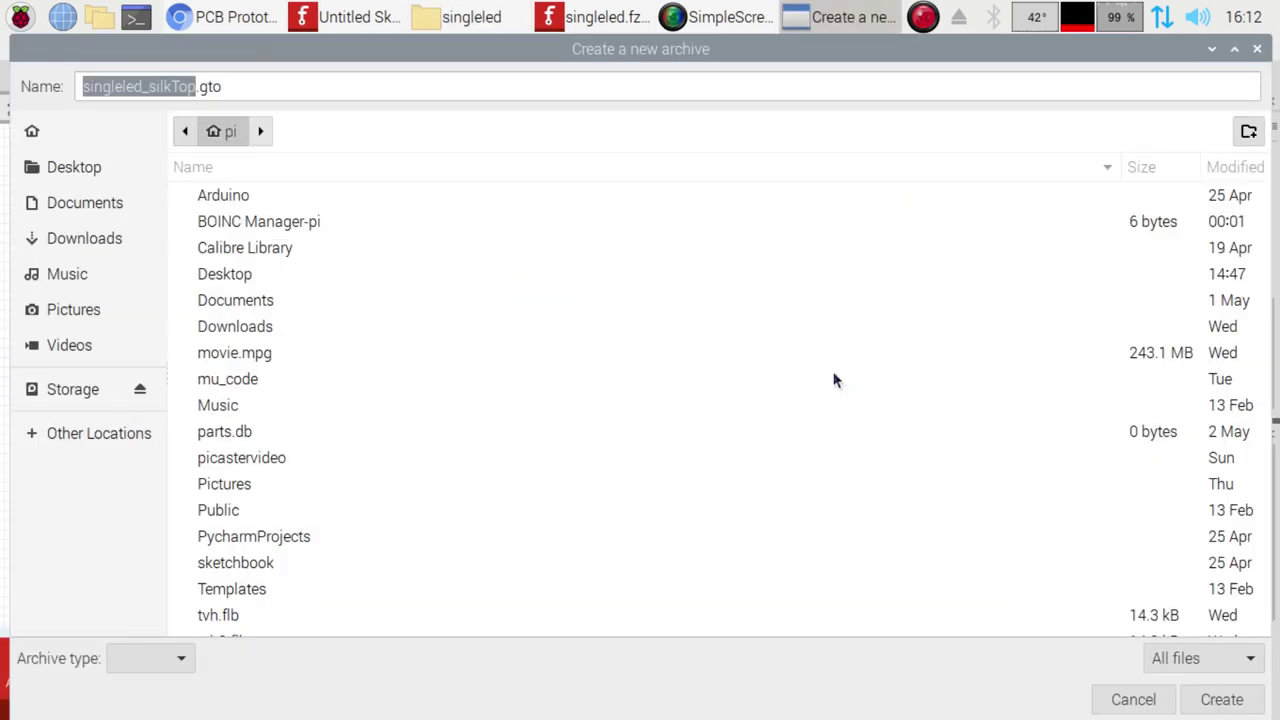
left_click(180, 665)
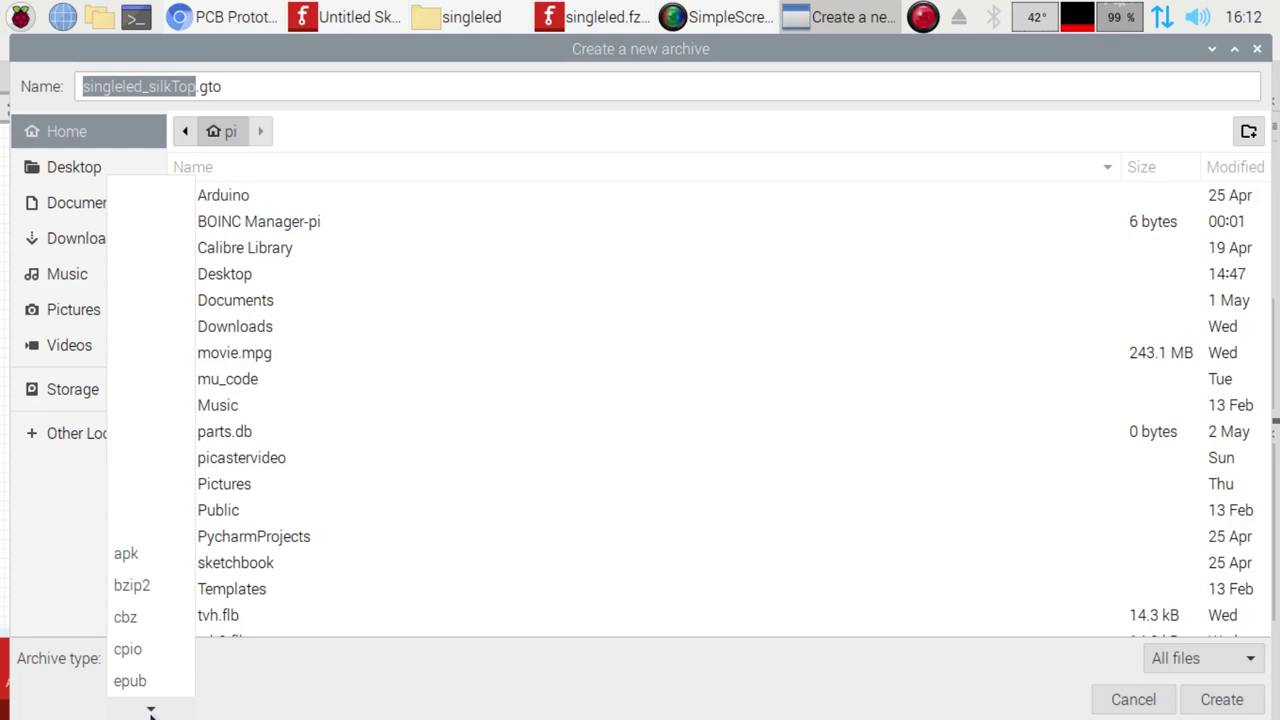
left_click(150, 705)
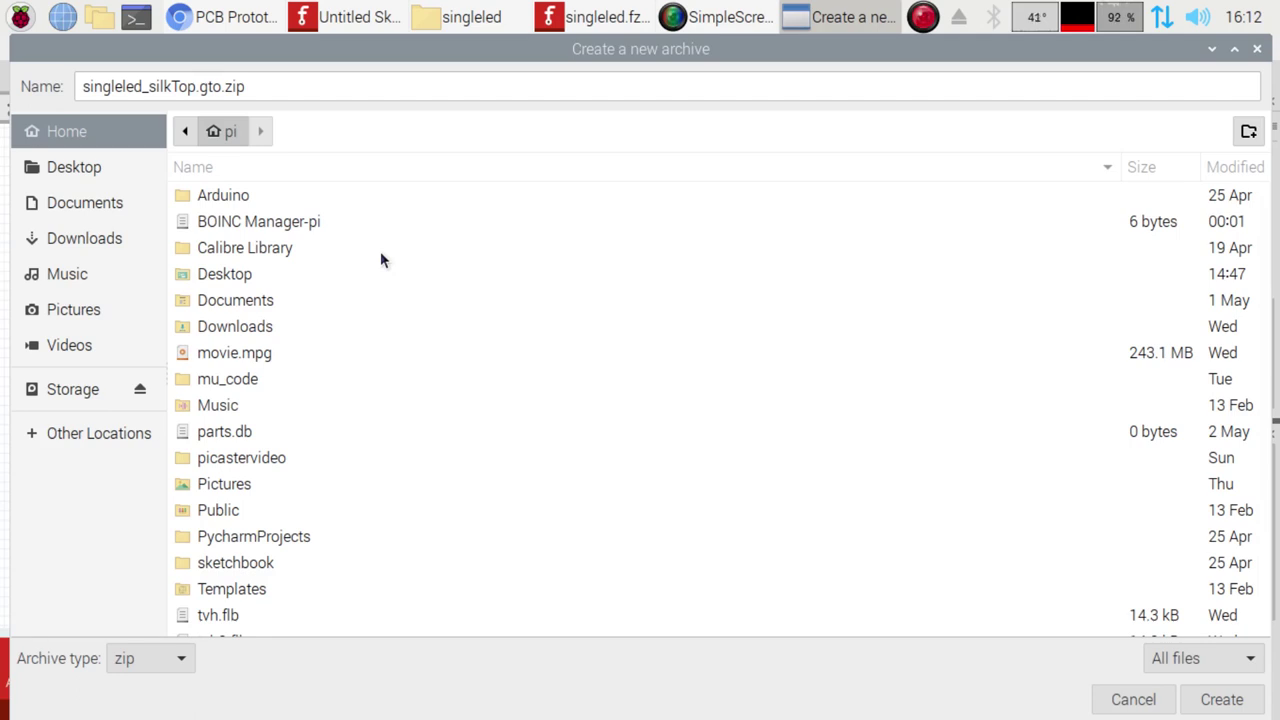
- Name the archive singleled.zip and create it in the Desktop folder singleled
left_click(219, 86)
left_click(221, 86)
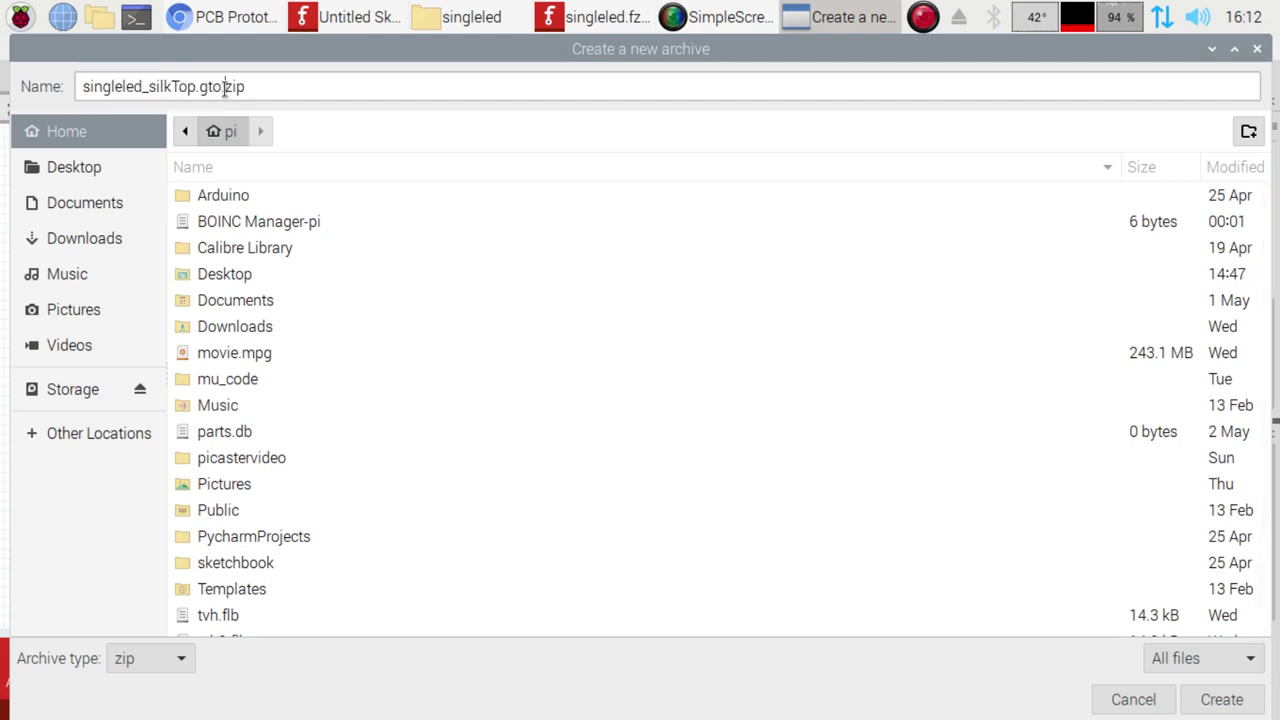
left_click_drag(222, 86, 141, 82)
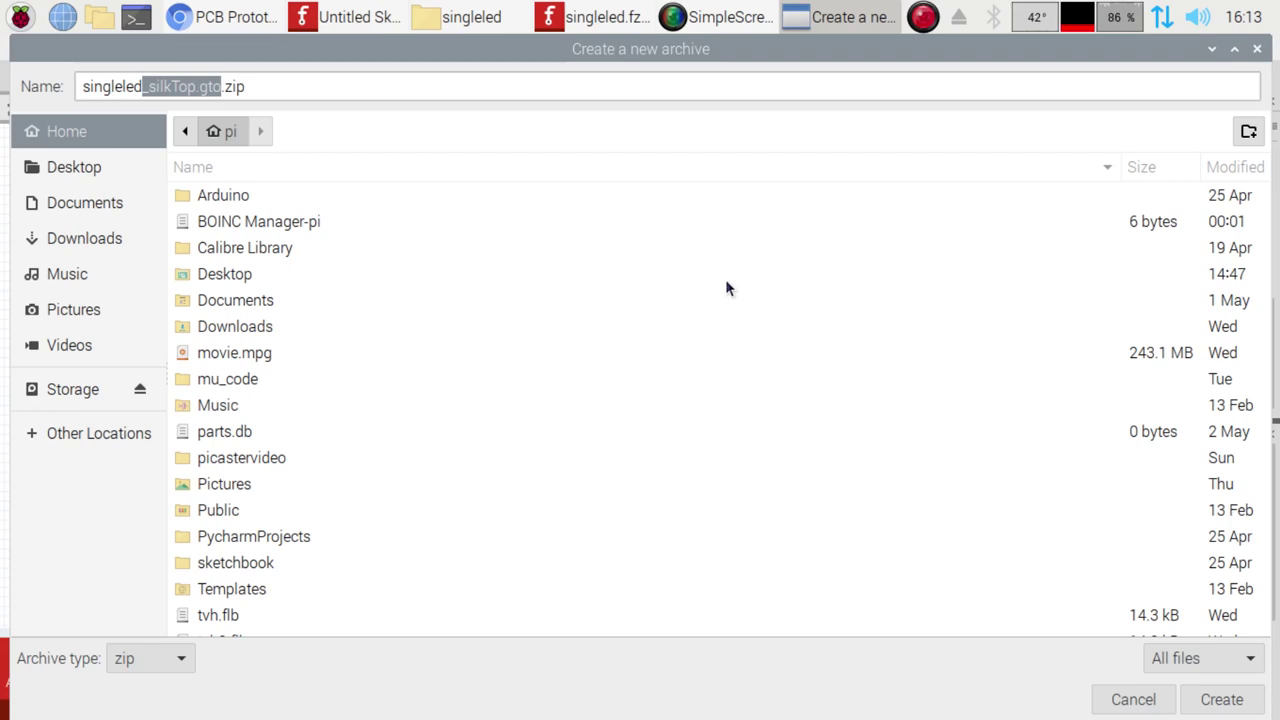
key("BackSpace")
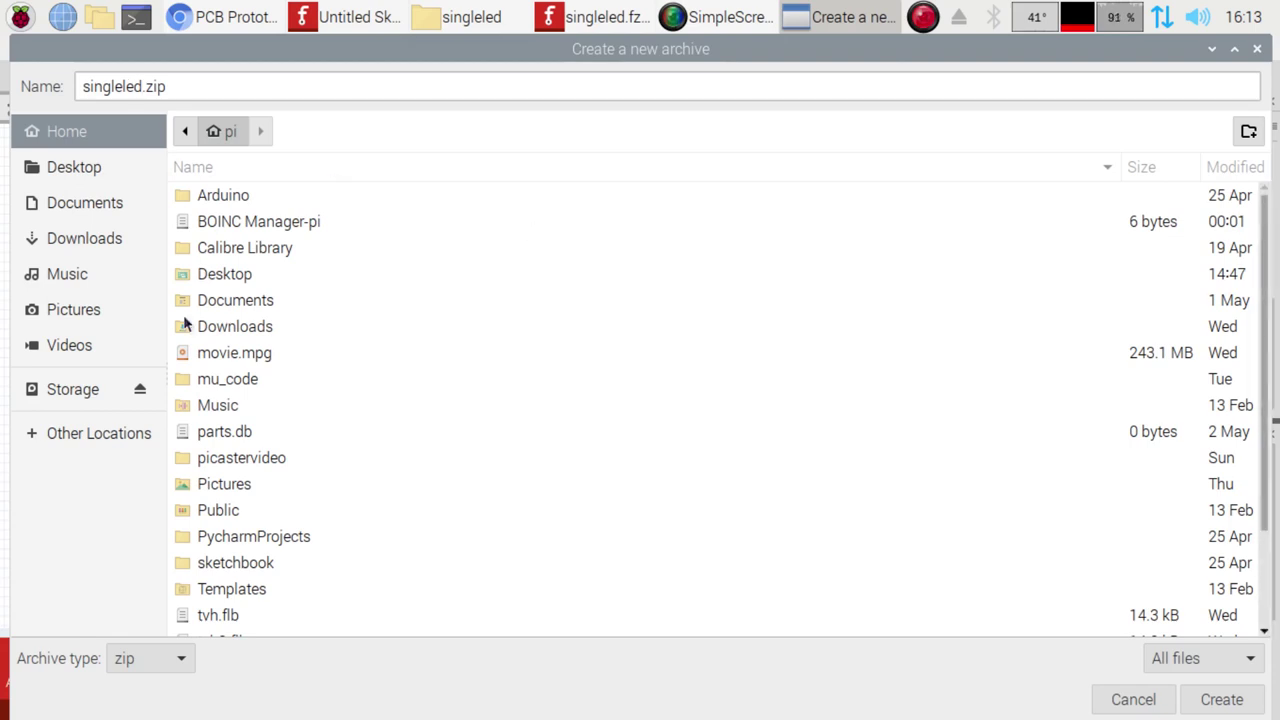
double_click(223, 276)
left_click(246, 227)
double_click(246, 229)
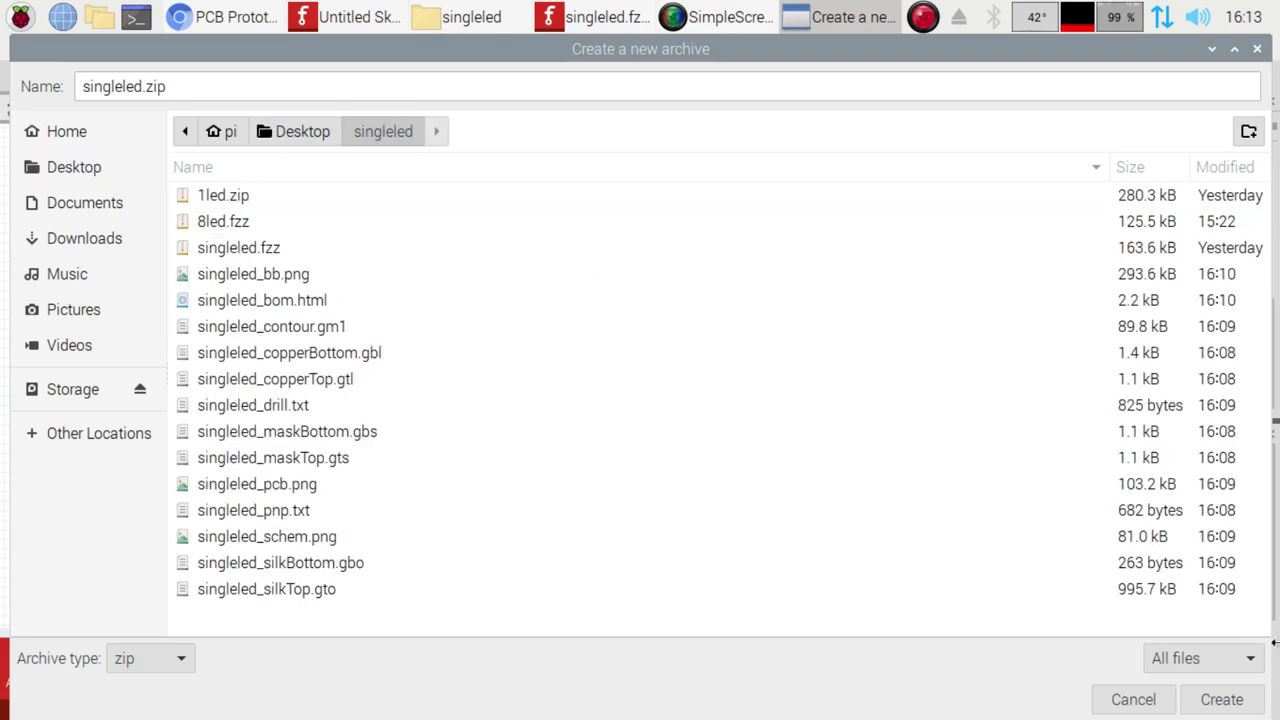
left_click(1222, 699)
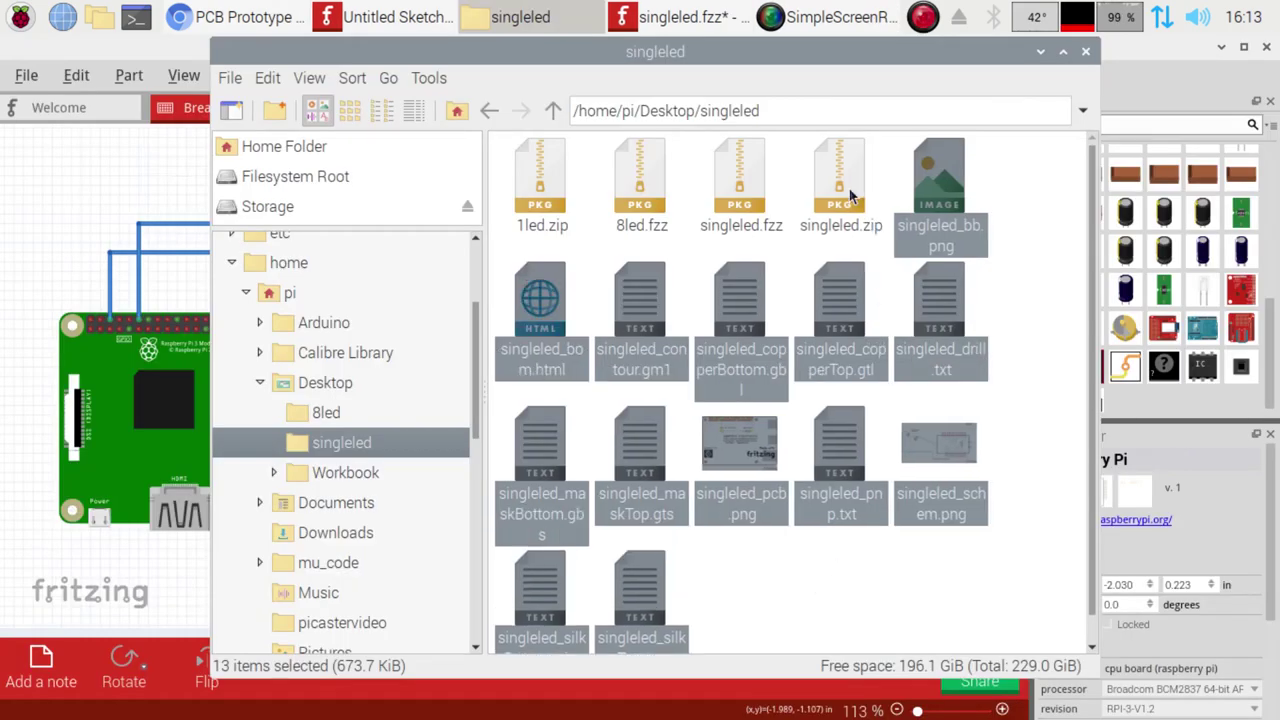
left_click(849, 195)
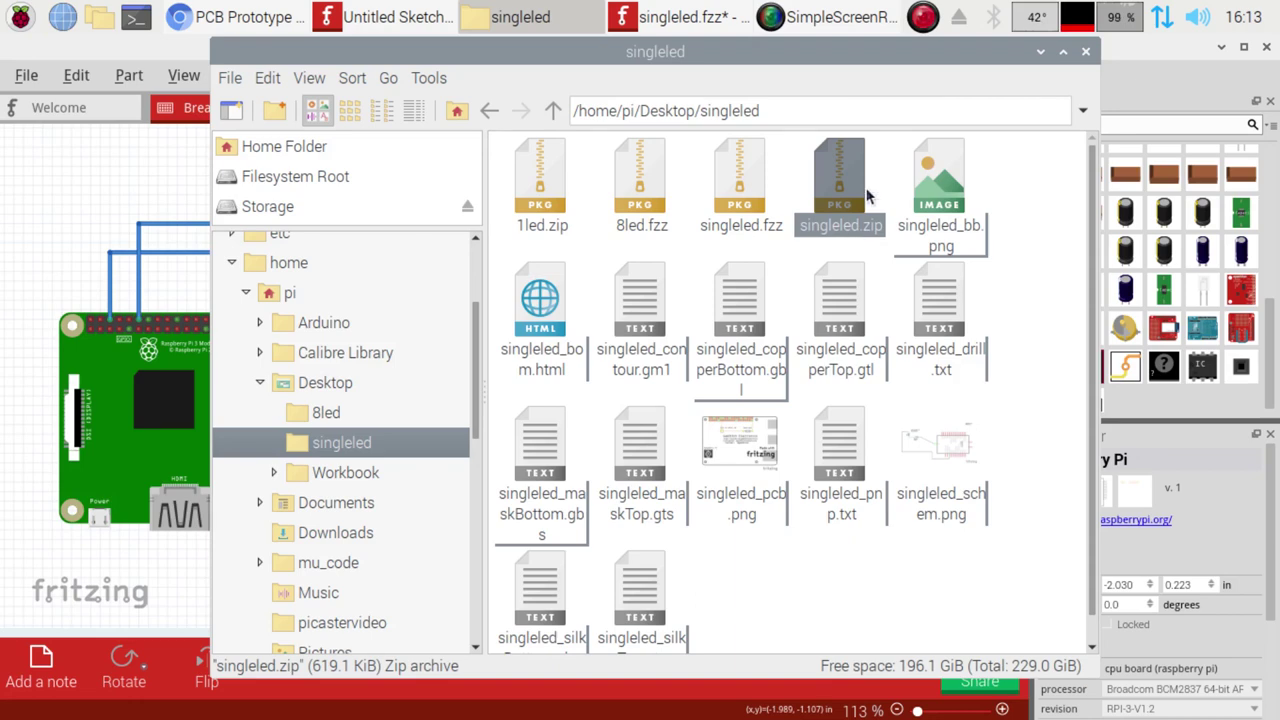
- Close the folder and request a PCB prototype quote on the JLCPCB website in Chromium
left_click(1088, 54)
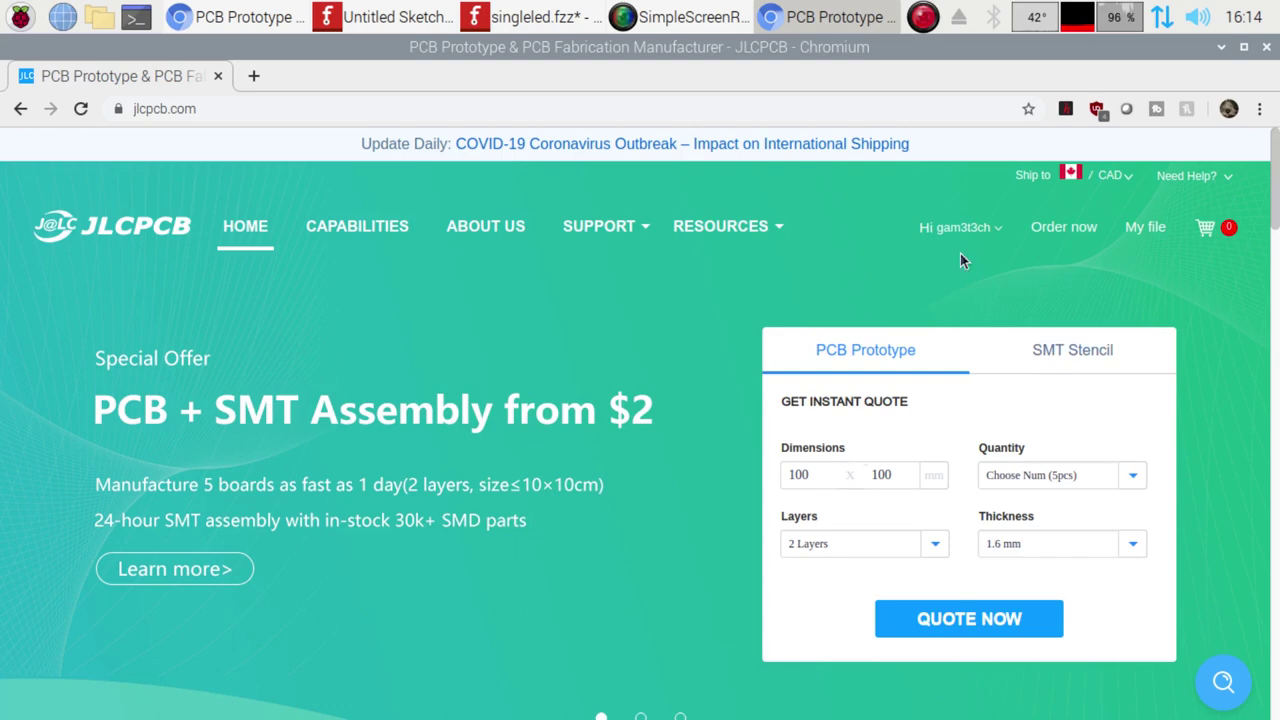
left_click(1004, 603)
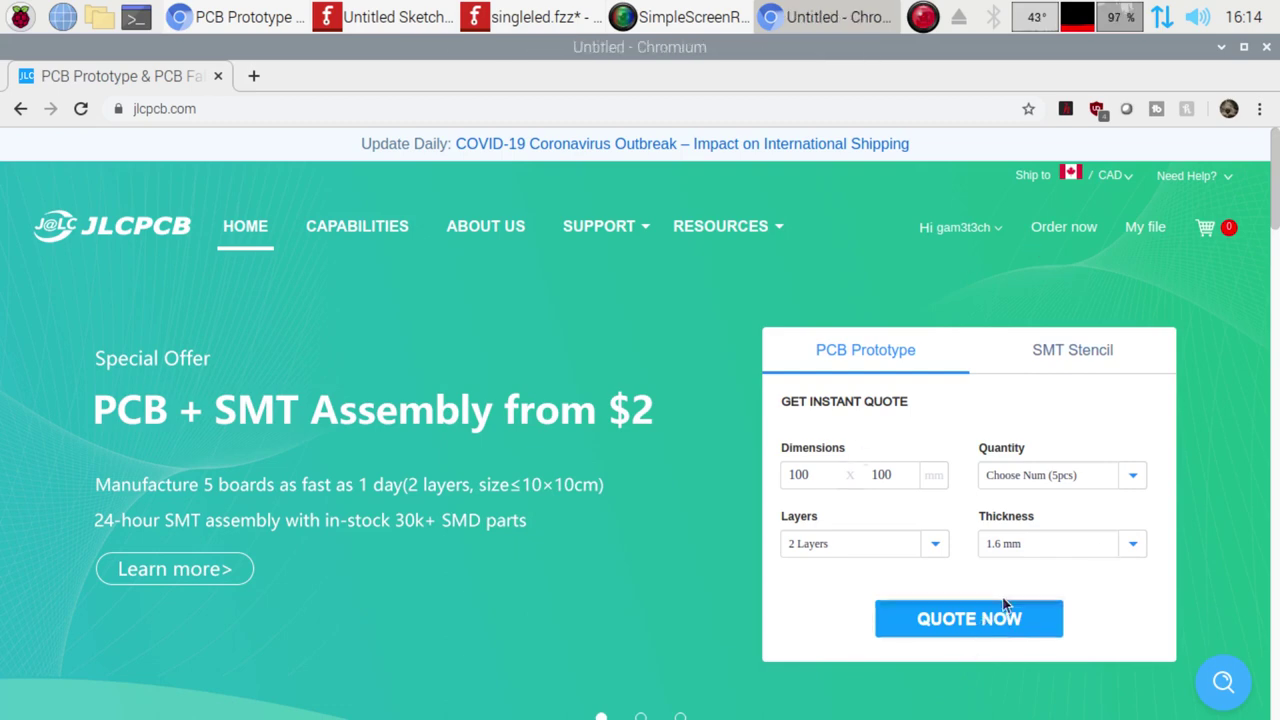